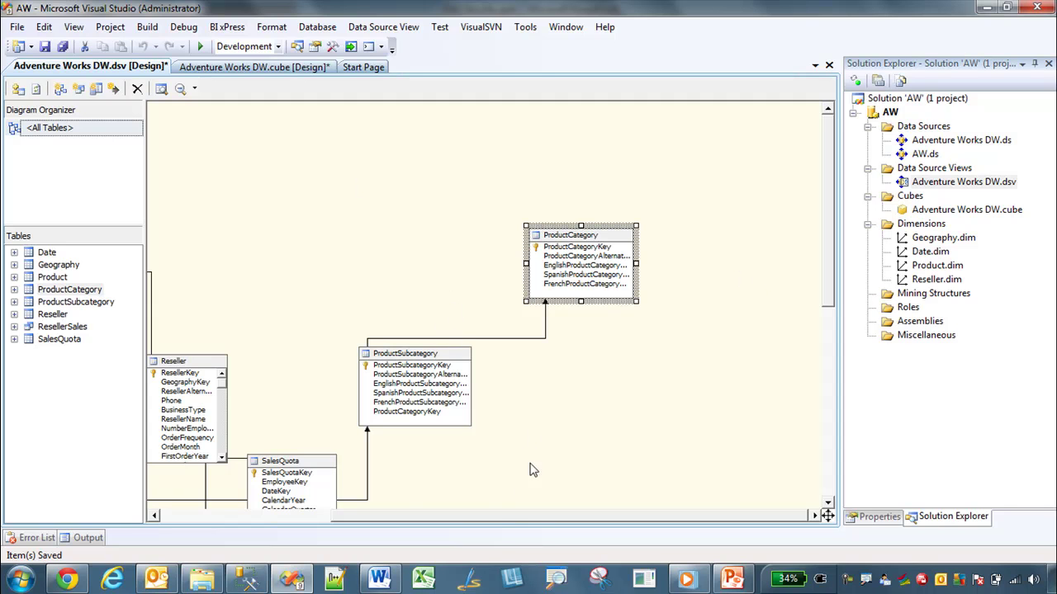
# Step: Switch the Adventure Works DW data source view diagram to the diagonal layout
pyautogui.moveTo(495, 518); pyautogui.dragTo(355, 530)
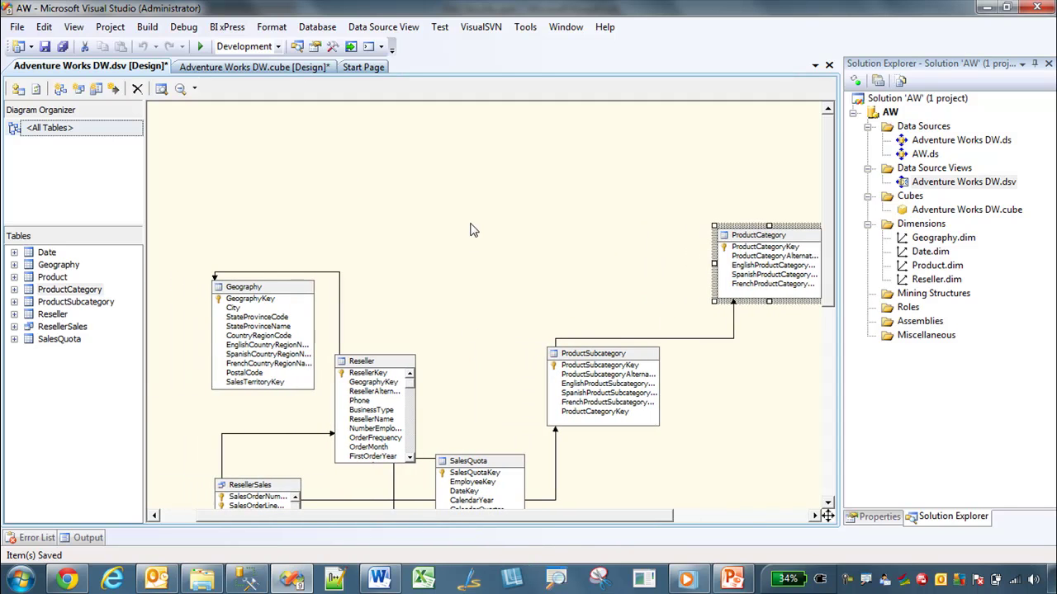
pyautogui.moveTo(829, 216); pyautogui.dragTo(829, 268)
pyautogui.rightClick(476, 115)
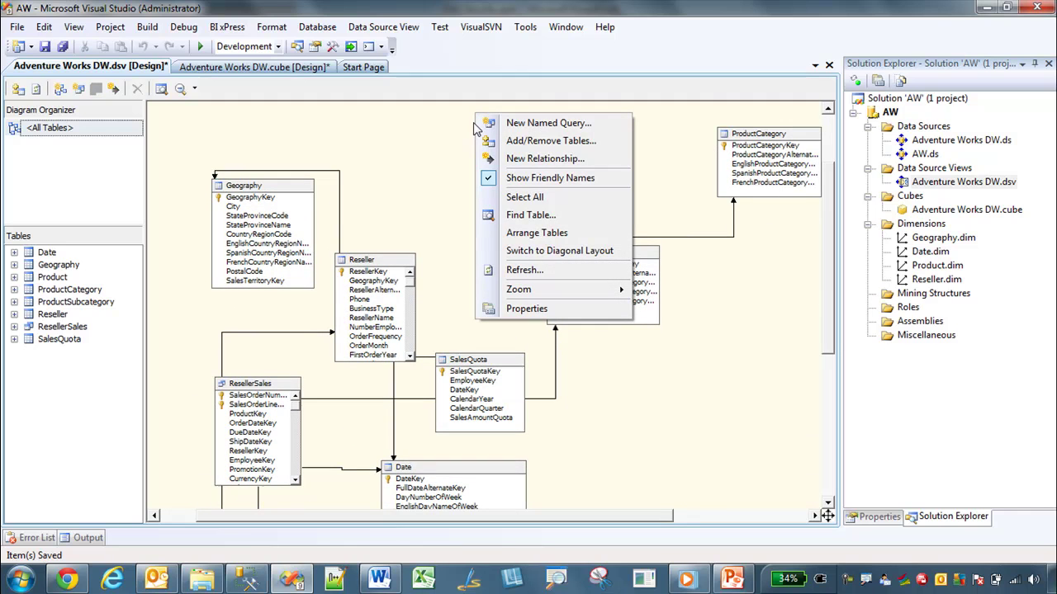
pyautogui.click(521, 252)
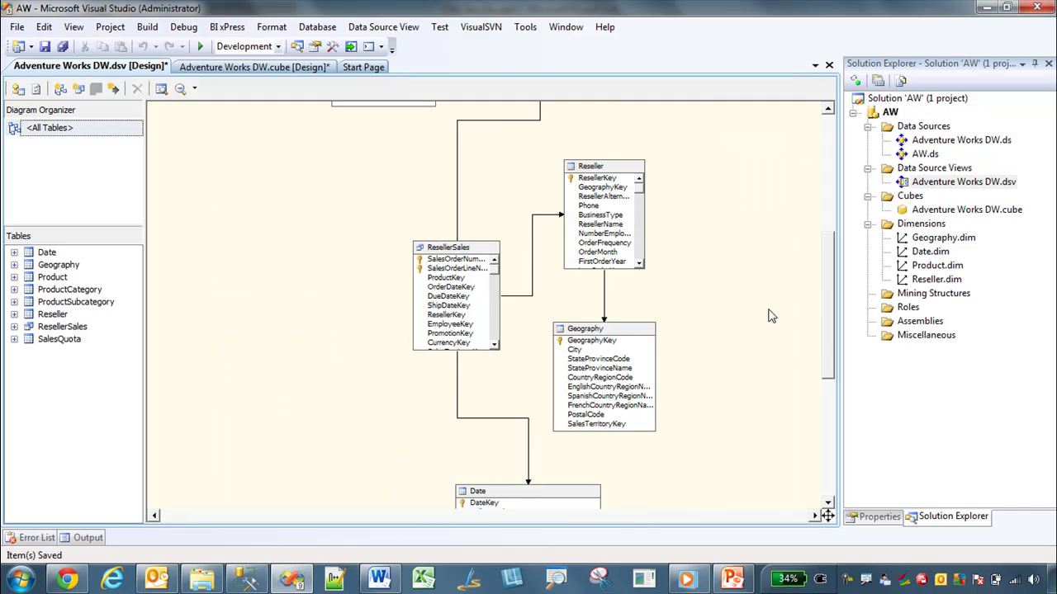
# Step: Examine how ResellerSales and SalesQuota relate to the Reseller, Geography, Date, Product, ProductSubcategory and ProductCategory tables in the diagram
pyautogui.moveTo(828, 272); pyautogui.dragTo(798, 266)
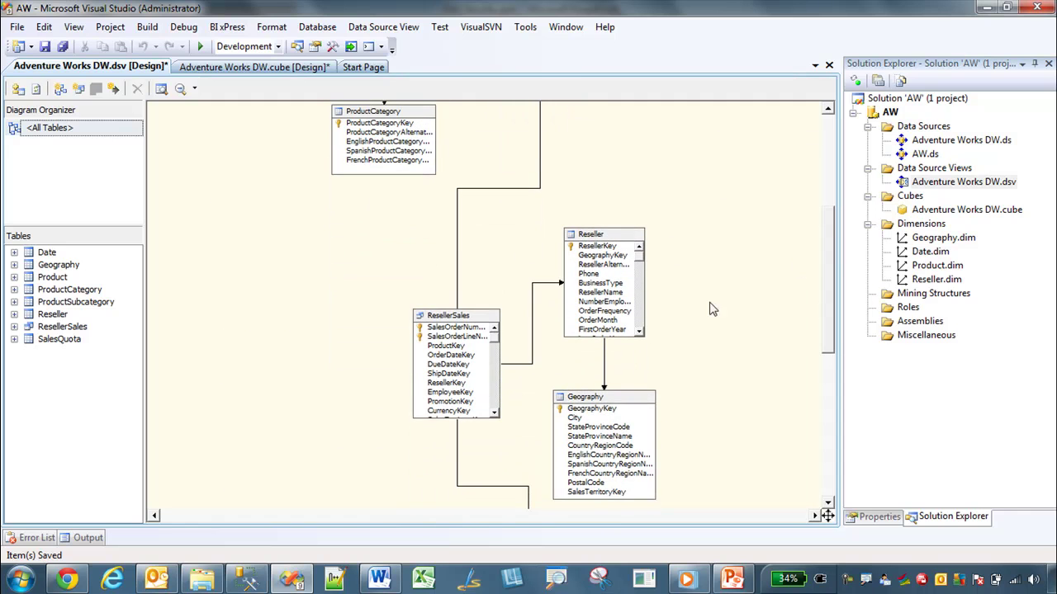
pyautogui.click(440, 315)
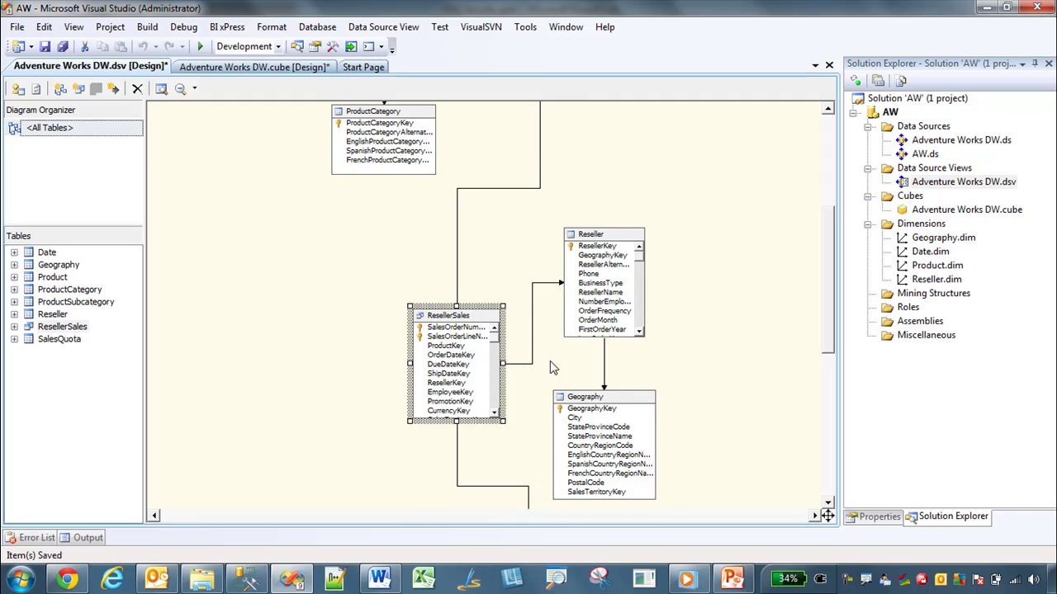
pyautogui.click(641, 254)
pyautogui.scroll(-5, 829, 251)
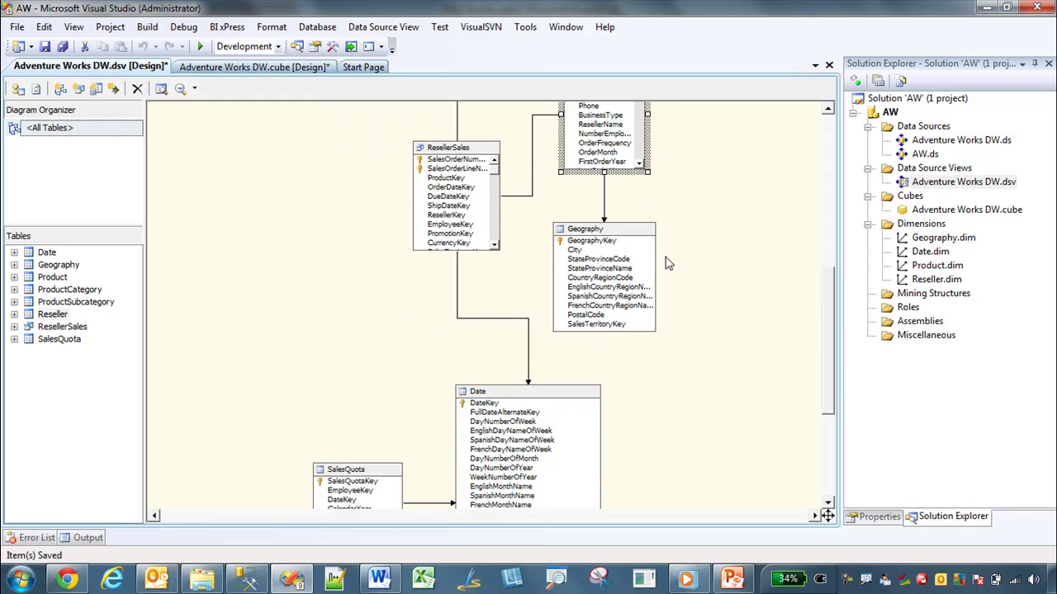
pyautogui.click(612, 232)
pyautogui.click(537, 395)
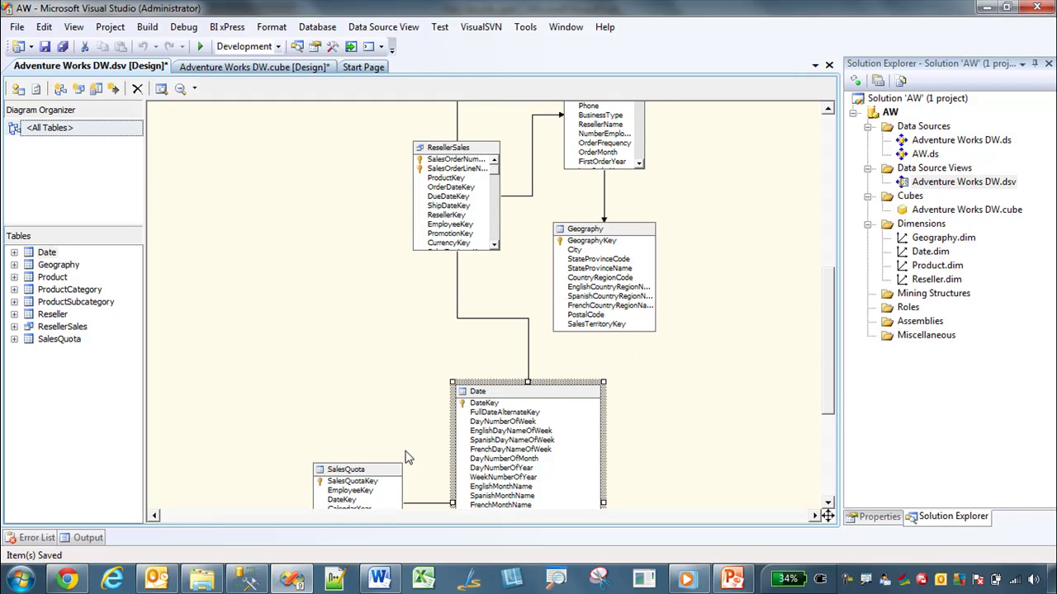
pyautogui.scroll(-2, 462, 412)
pyautogui.click(359, 394)
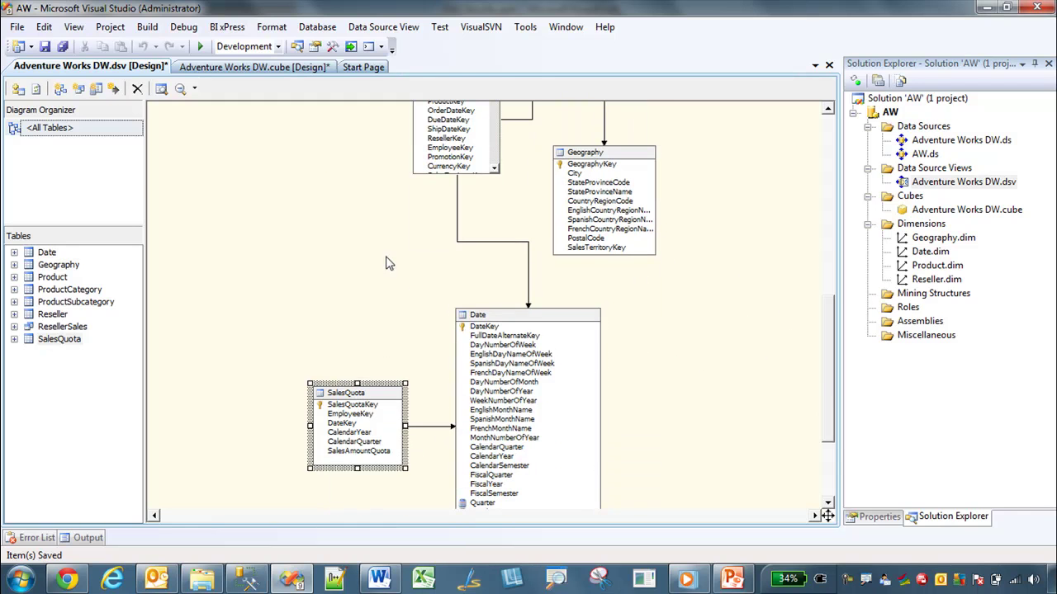
pyautogui.scroll(10, 283, 230)
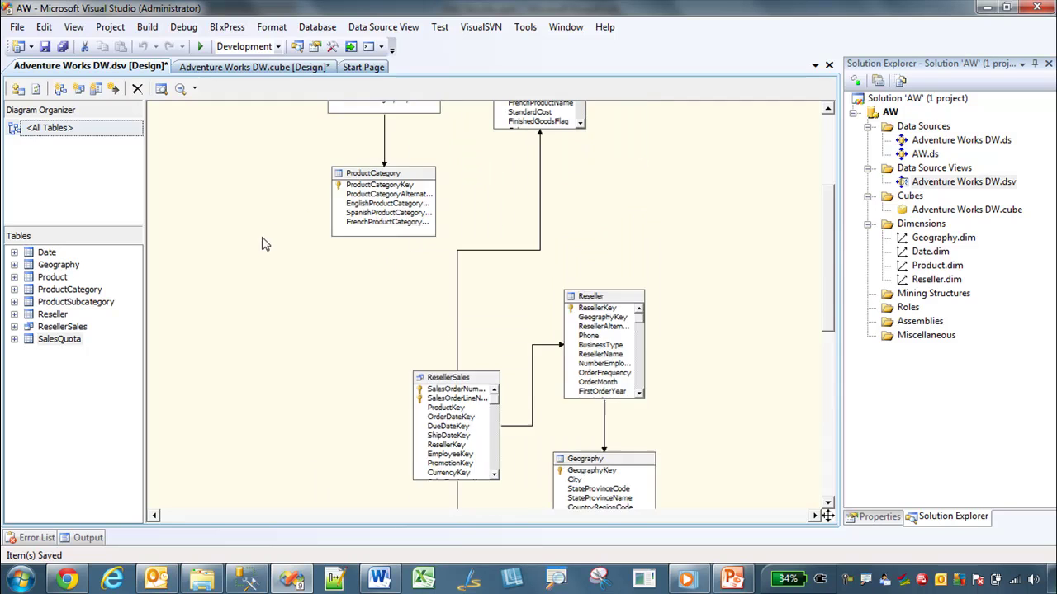
pyautogui.click(550, 221)
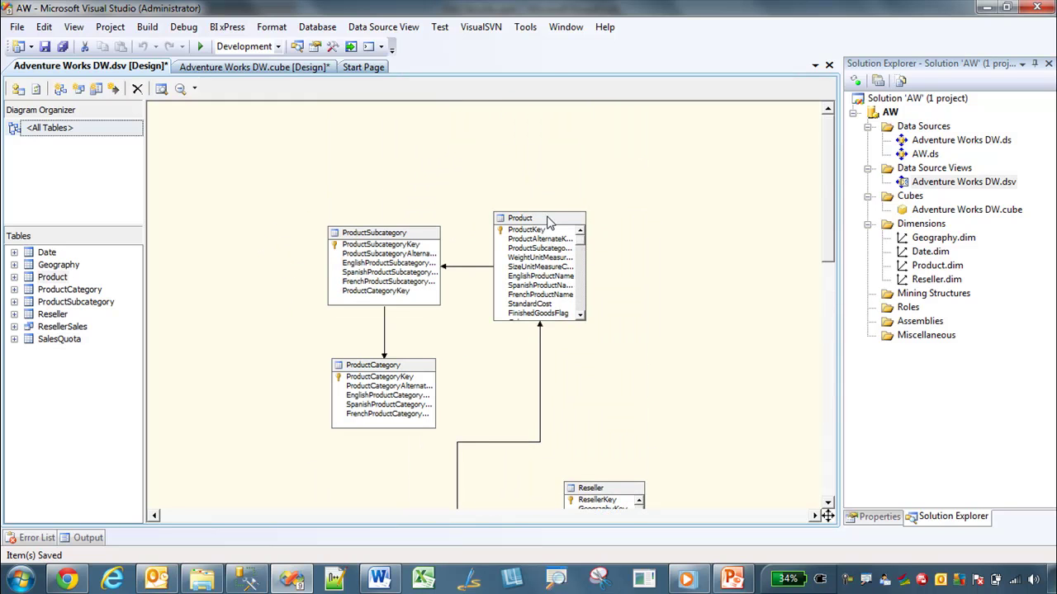
pyautogui.click(387, 238)
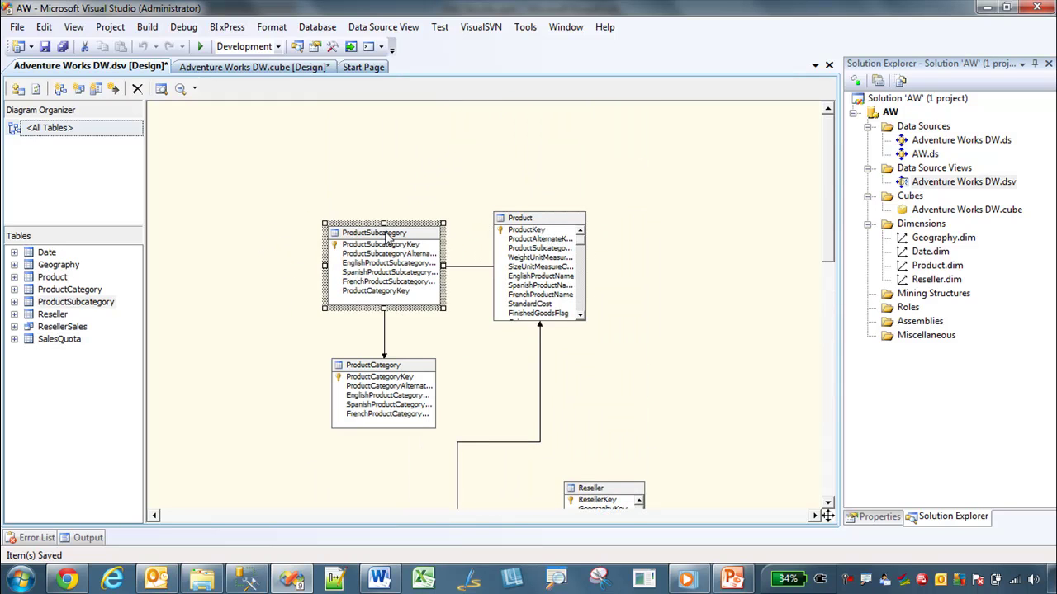
pyautogui.click(376, 373)
pyautogui.scroll(-3, 544, 250)
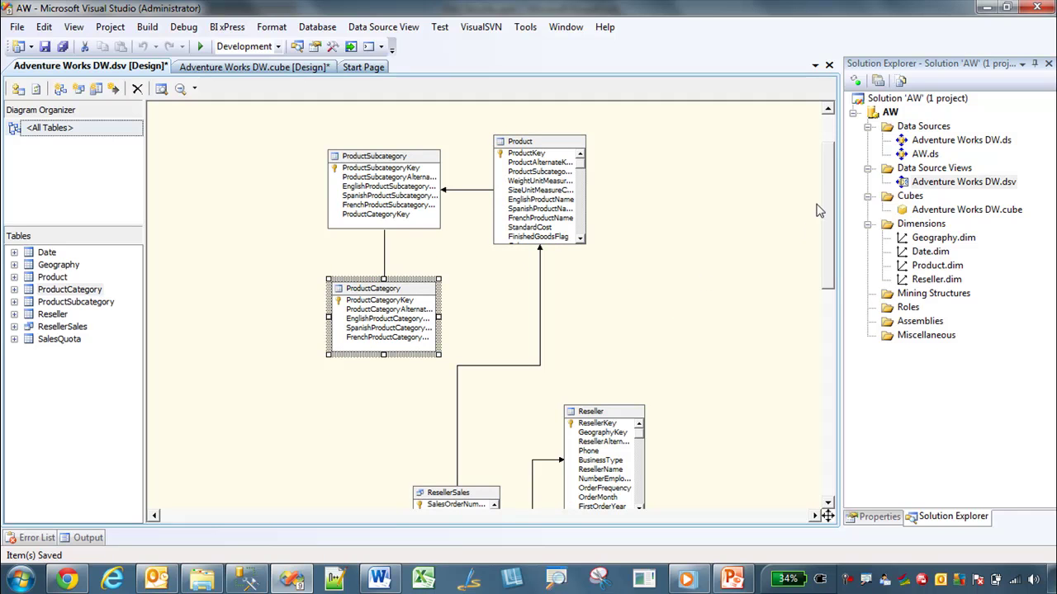
# Step: Add a new role to the AW project
pyautogui.click(946, 282)
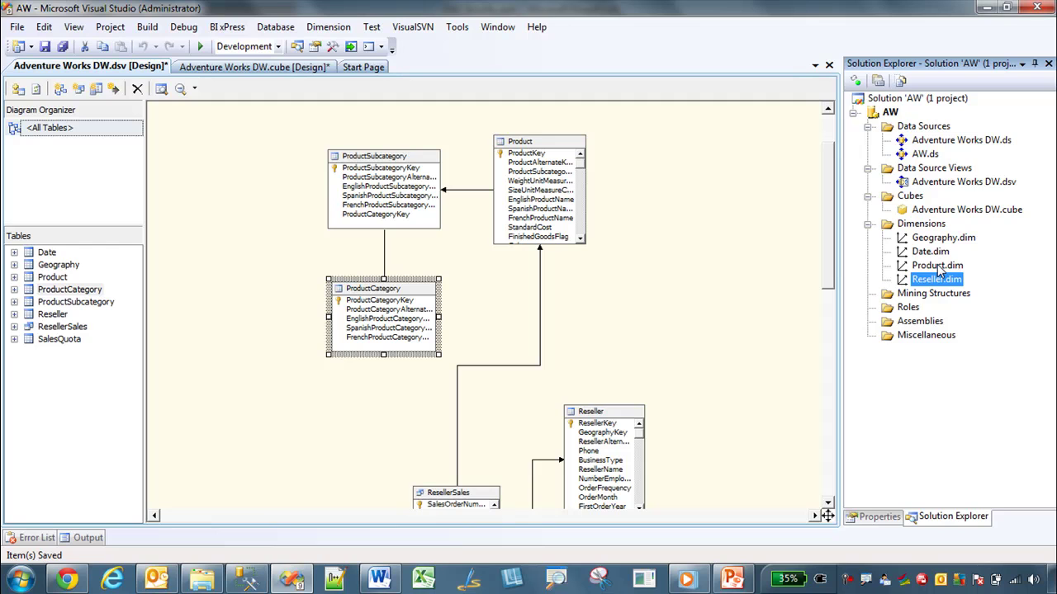
pyautogui.rightClick(908, 308)
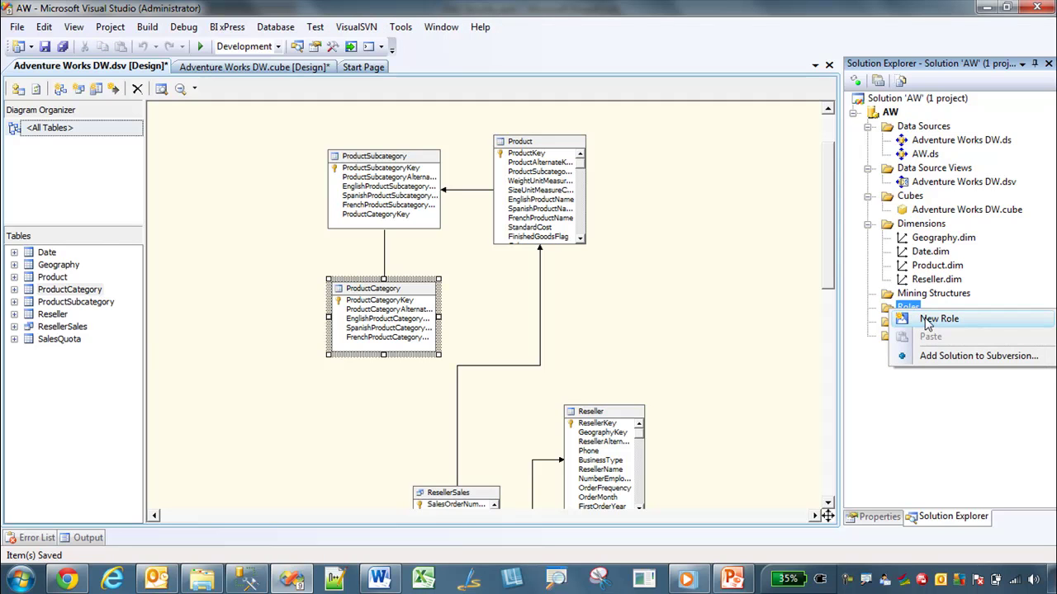
pyautogui.click(928, 322)
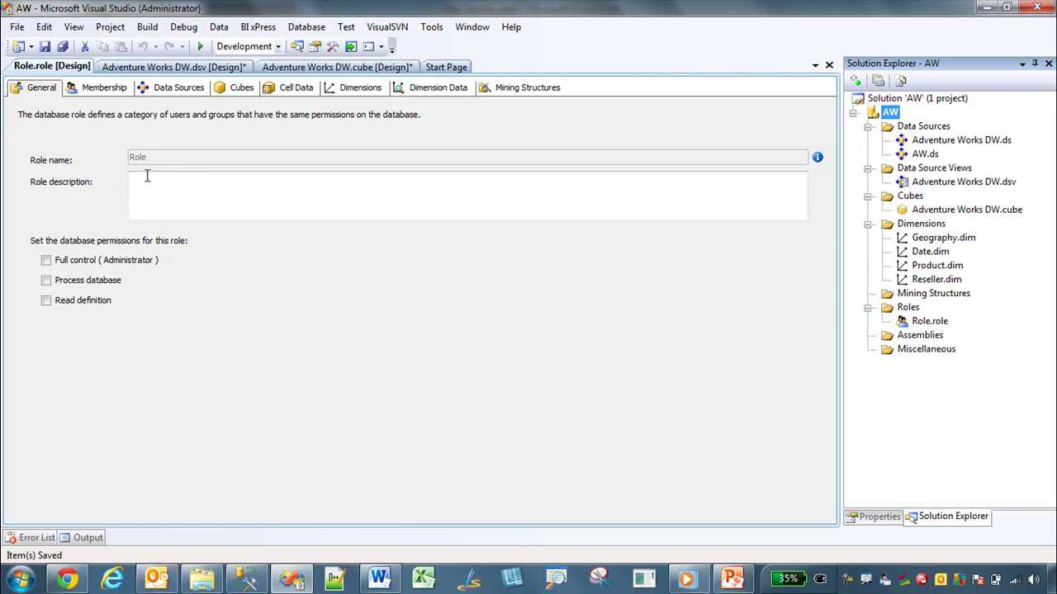
pyautogui.click(217, 175)
# Step: Rename the new role file to Dimension.role and apply the new name to the role object as well
pyautogui.rightClick(922, 326)
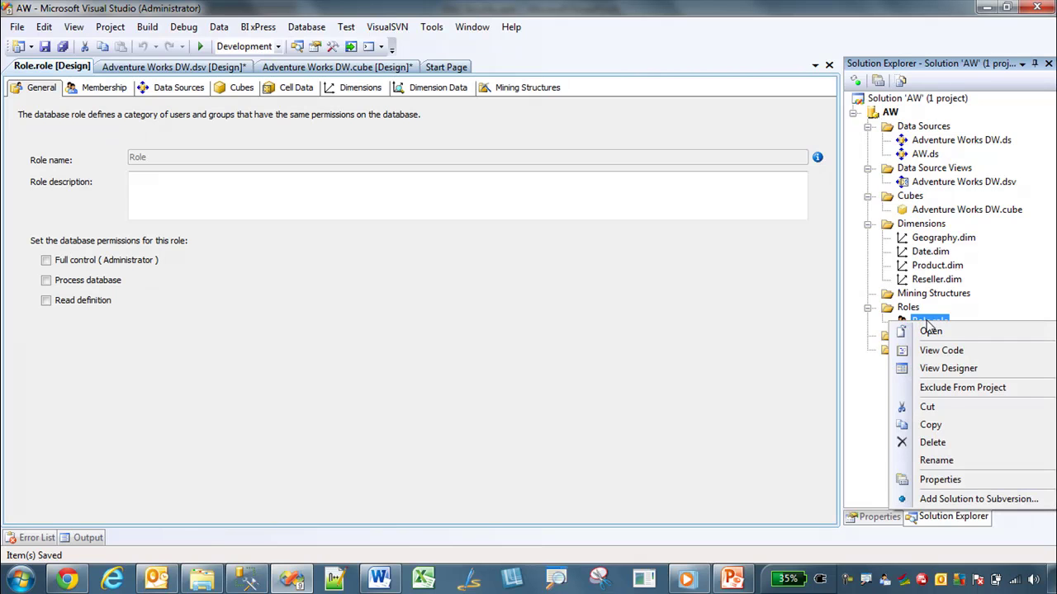
pyautogui.click(948, 461)
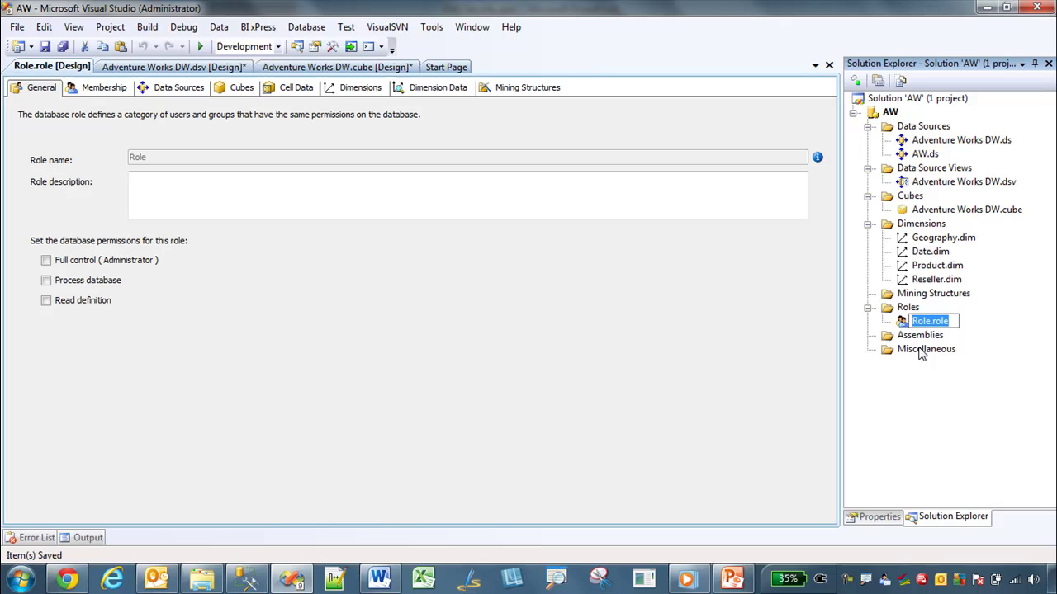
pyautogui.write('dimension')
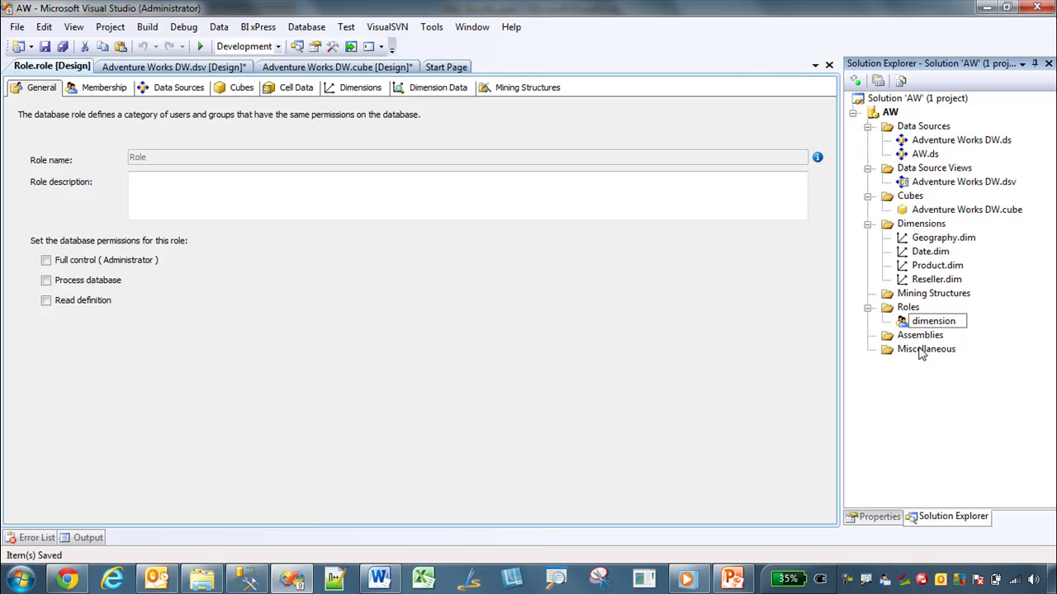
pyautogui.press('BackSpace')
pyautogui.press('BackSpace')
pyautogui.press('BackSpace')
pyautogui.press('BackSpace')
pyautogui.press('BackSpace')
pyautogui.press('BackSpace')
pyautogui.press('BackSpace')
pyautogui.press('BackSpace')
pyautogui.press('BackSpace')
pyautogui.write('Dimension.role')
pyautogui.press('Return')
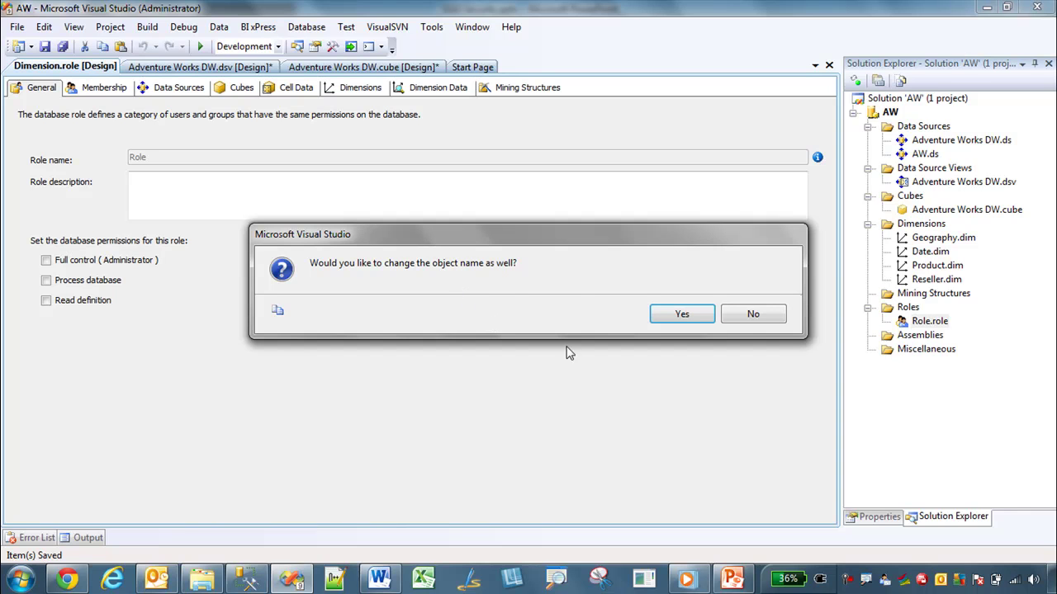
pyautogui.click(683, 315)
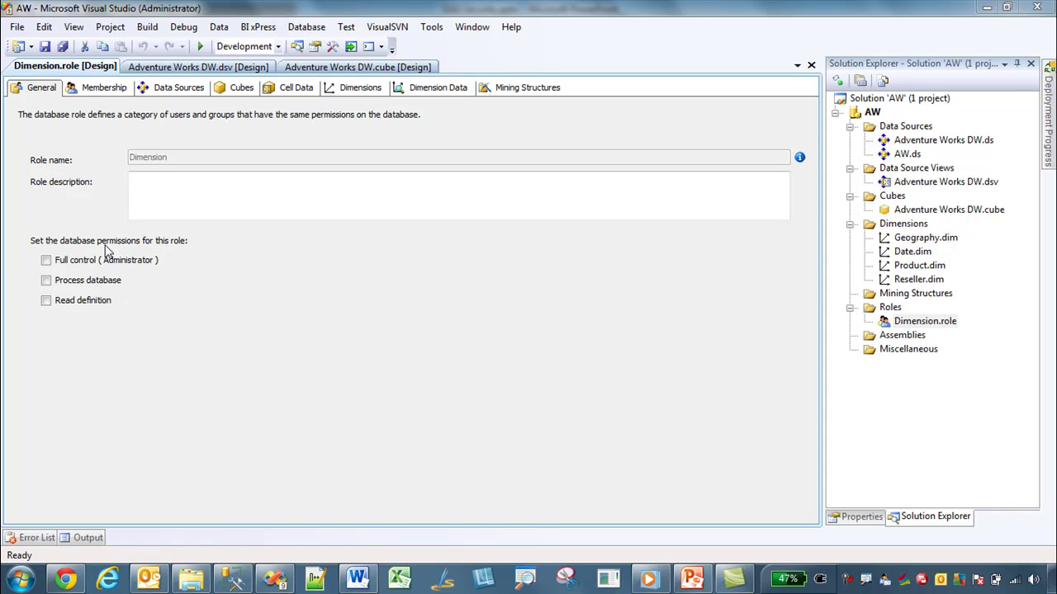
# Step: Look at the role's membership settings, including the user and group selection, and at its data source permissions
pyautogui.click(109, 91)
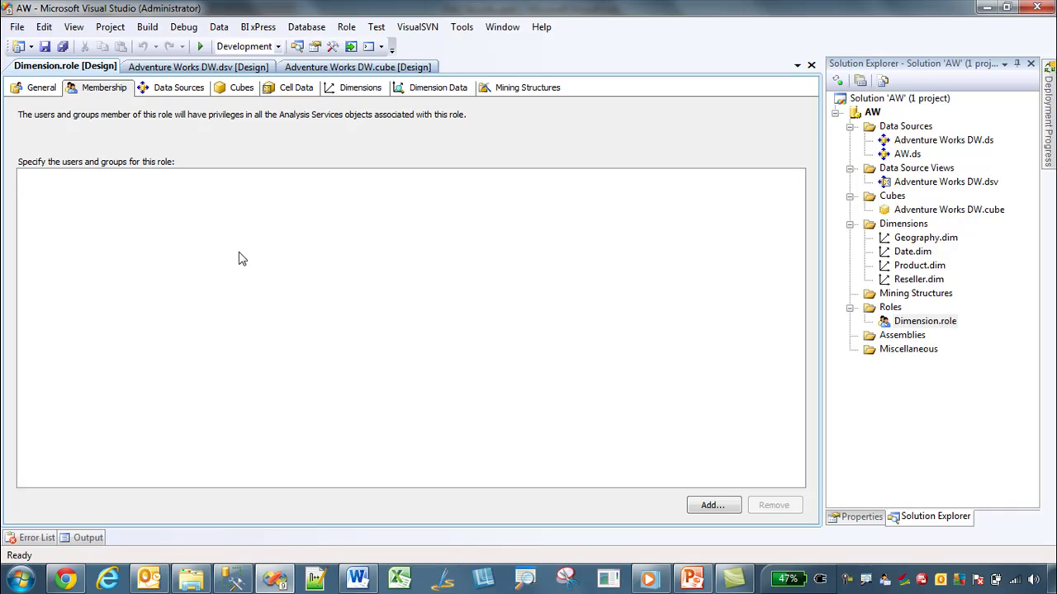
pyautogui.click(712, 505)
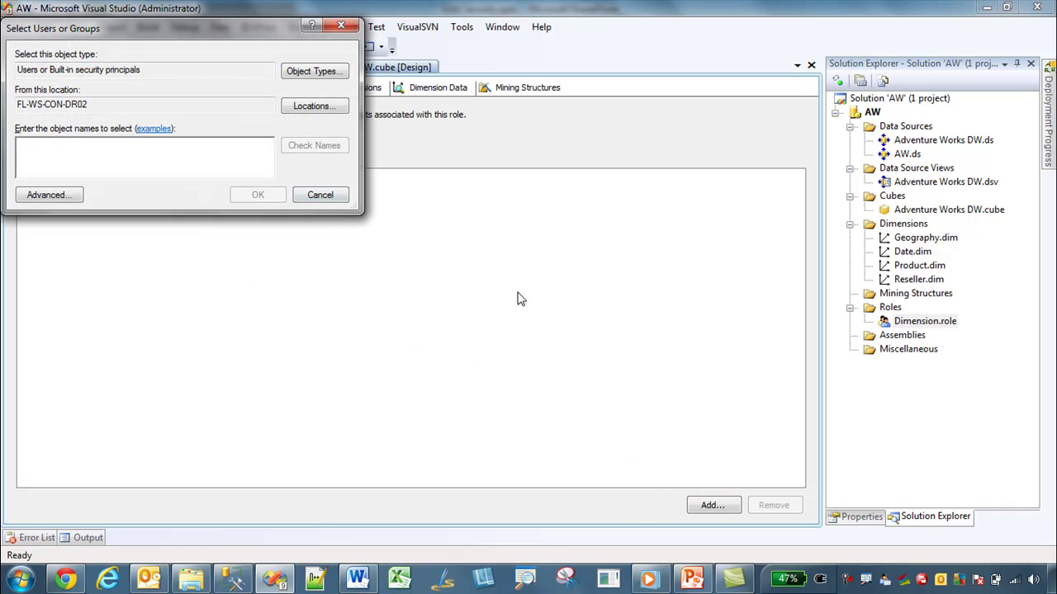
pyautogui.click(316, 202)
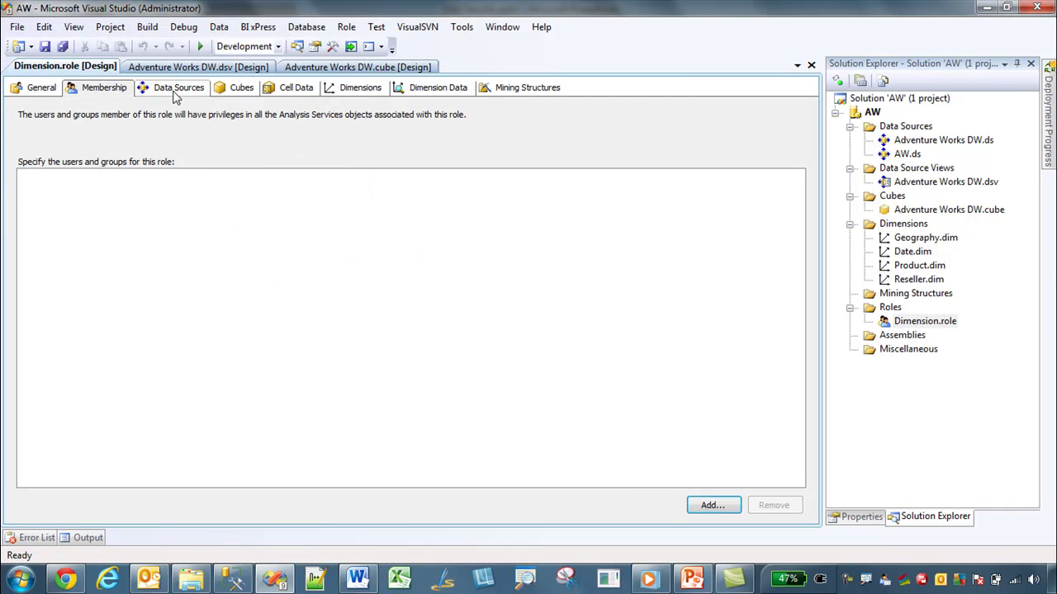
pyautogui.click(174, 91)
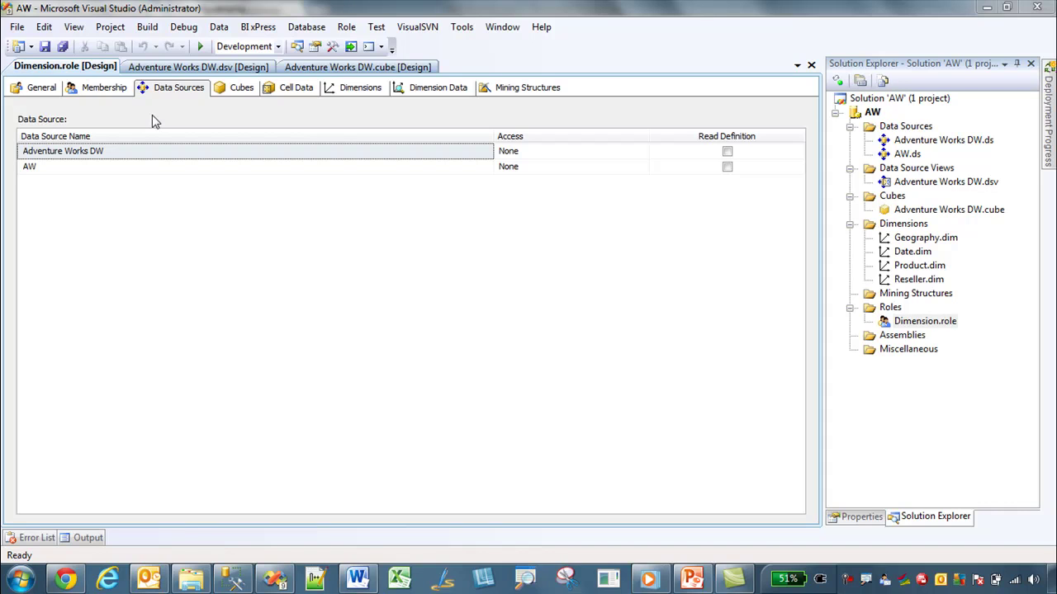
# Step: Give the Dimension role Read access to the Adventure Works DW cube
pyautogui.click(238, 88)
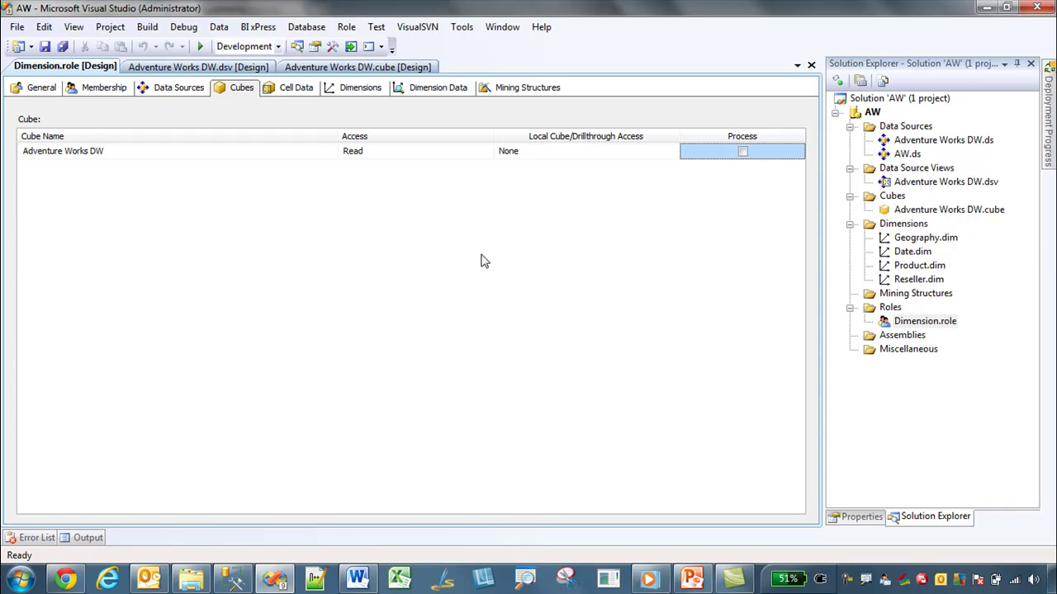
pyautogui.click(380, 157)
pyautogui.click(394, 155)
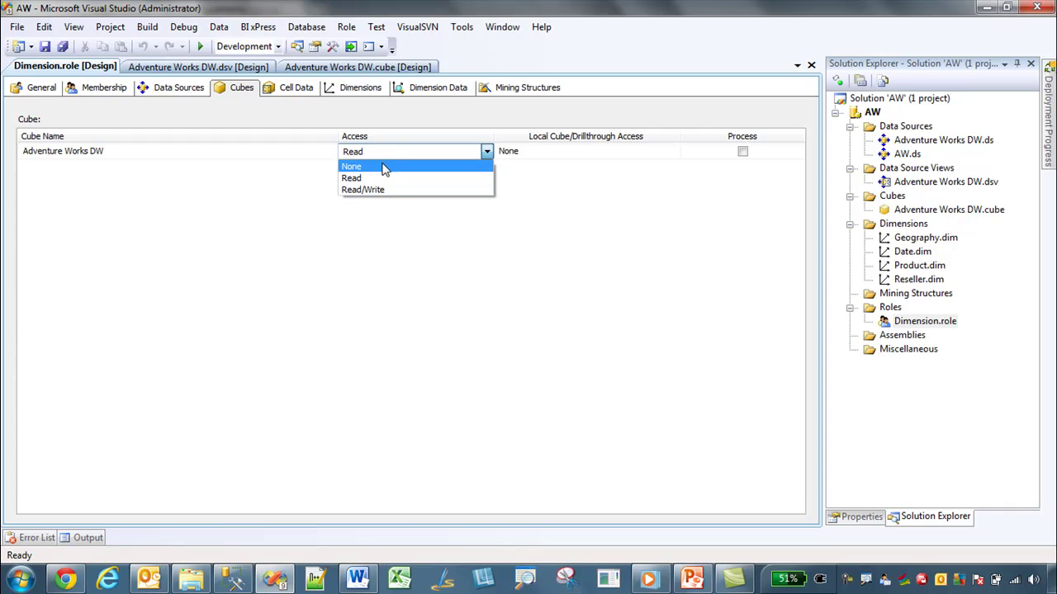
pyautogui.click(372, 177)
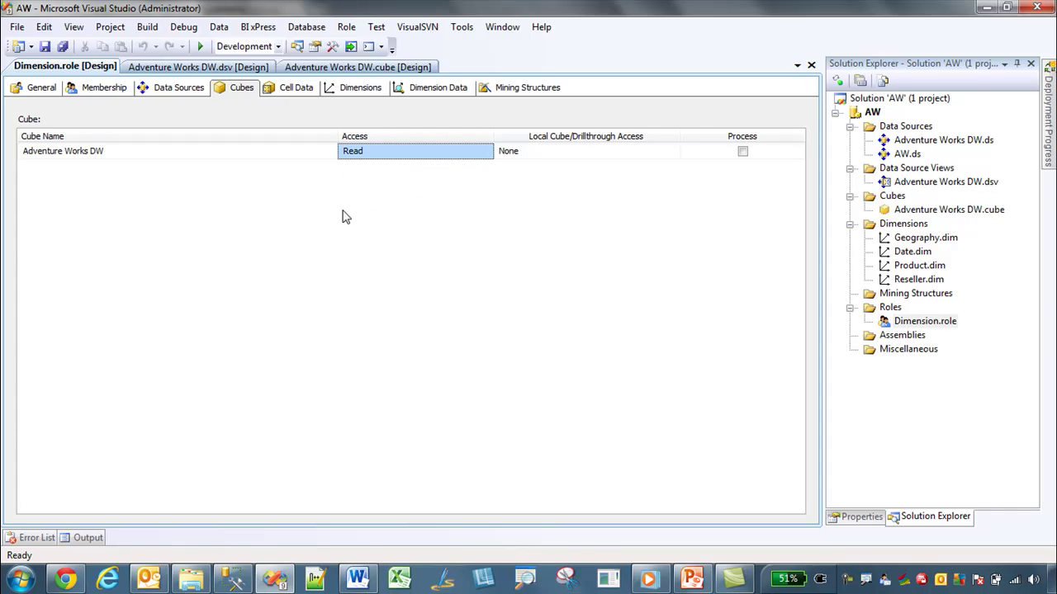
# Step: Check the available local cube and drillthrough access options for the Adventure Works DW cube
pyautogui.click(529, 153)
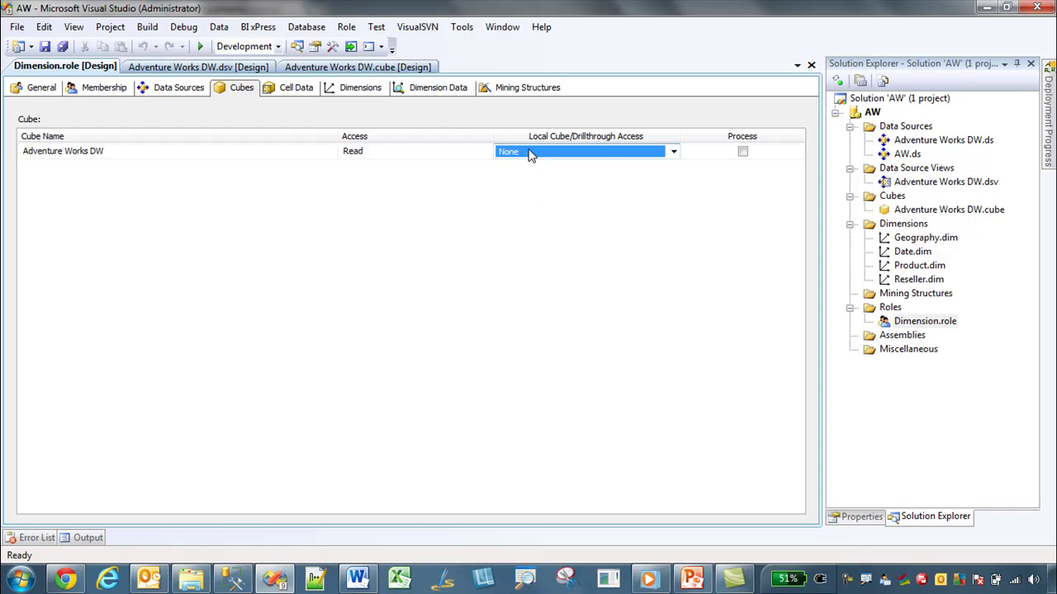
pyautogui.click(531, 155)
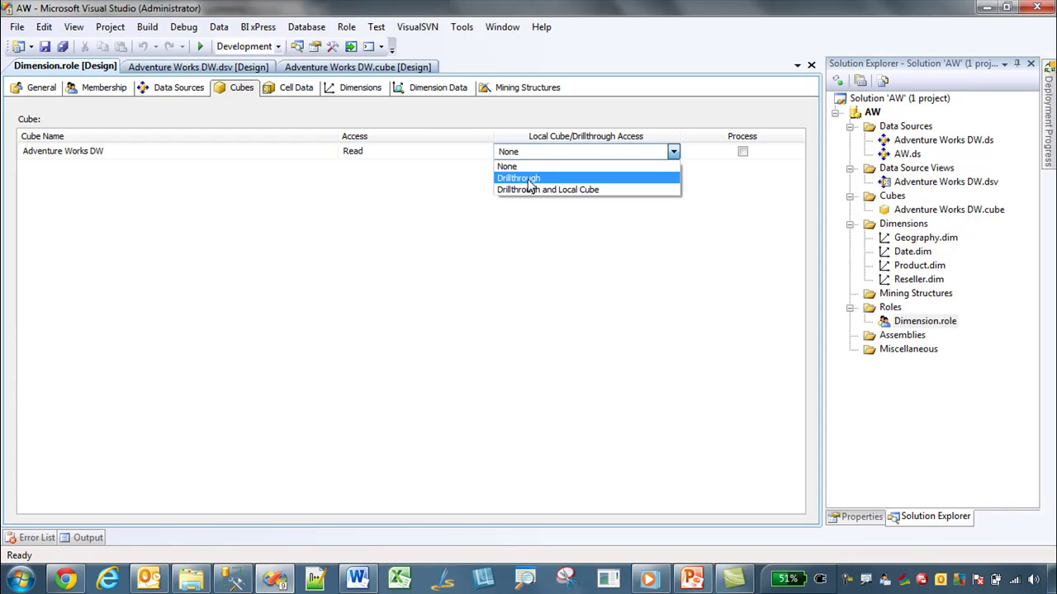
pyautogui.click(514, 211)
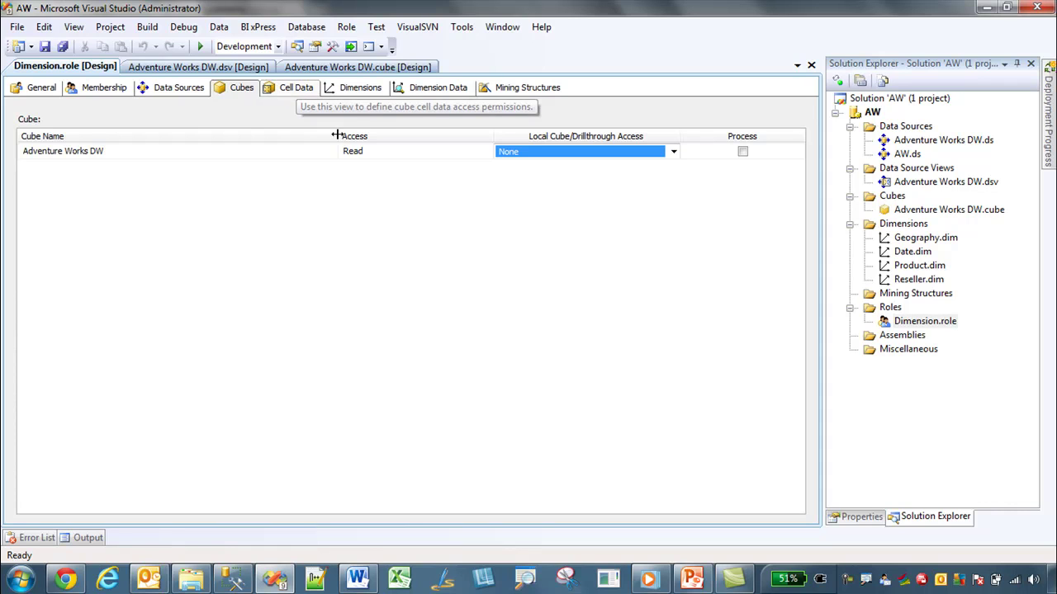
# Step: Show the role's dimension permissions for the Adventure Works DW cube dimensions set
pyautogui.click(362, 87)
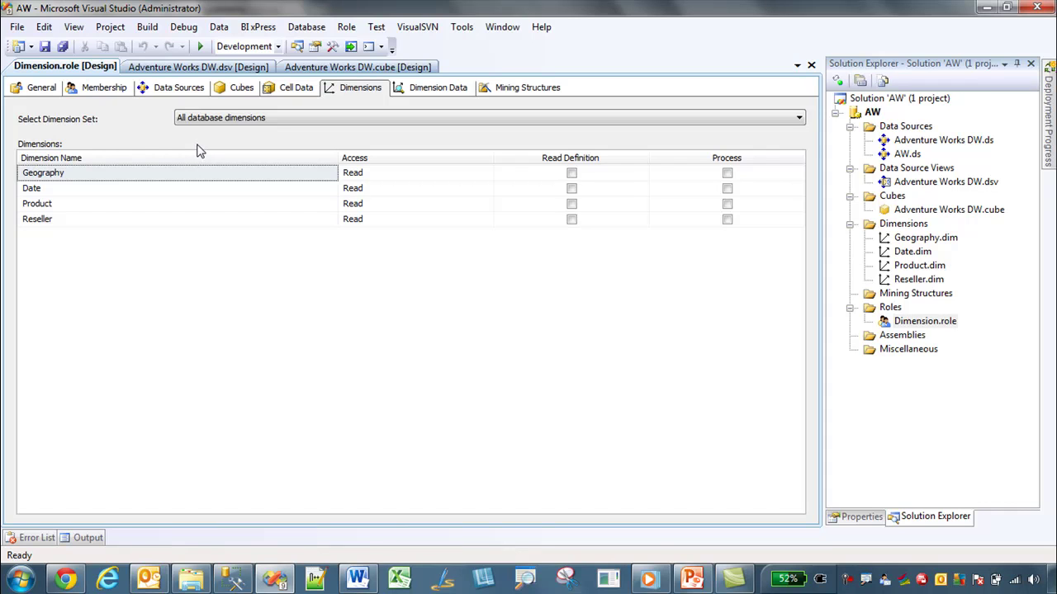
pyautogui.click(224, 122)
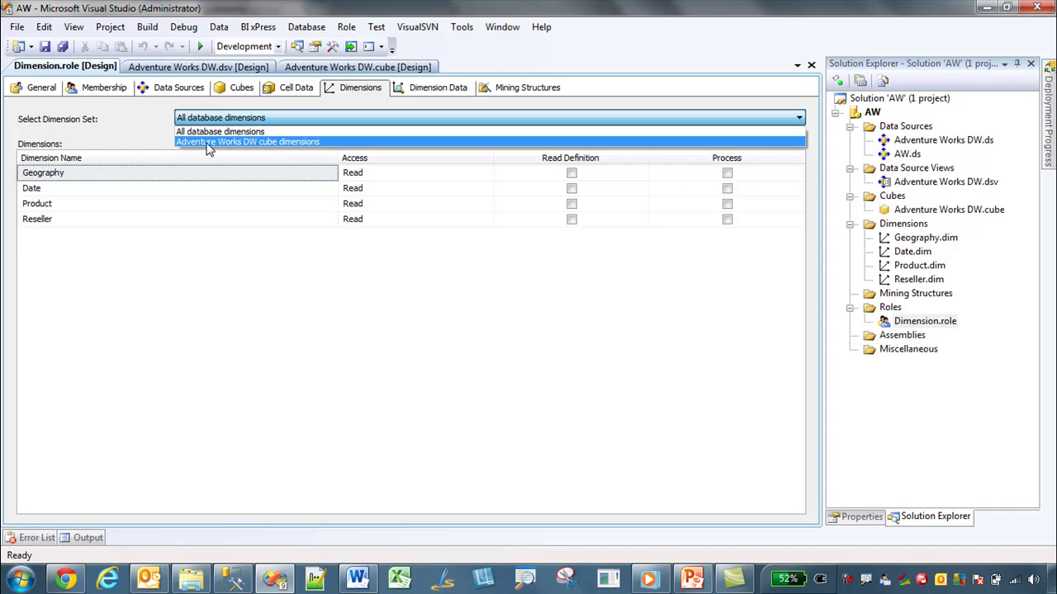
pyautogui.click(207, 143)
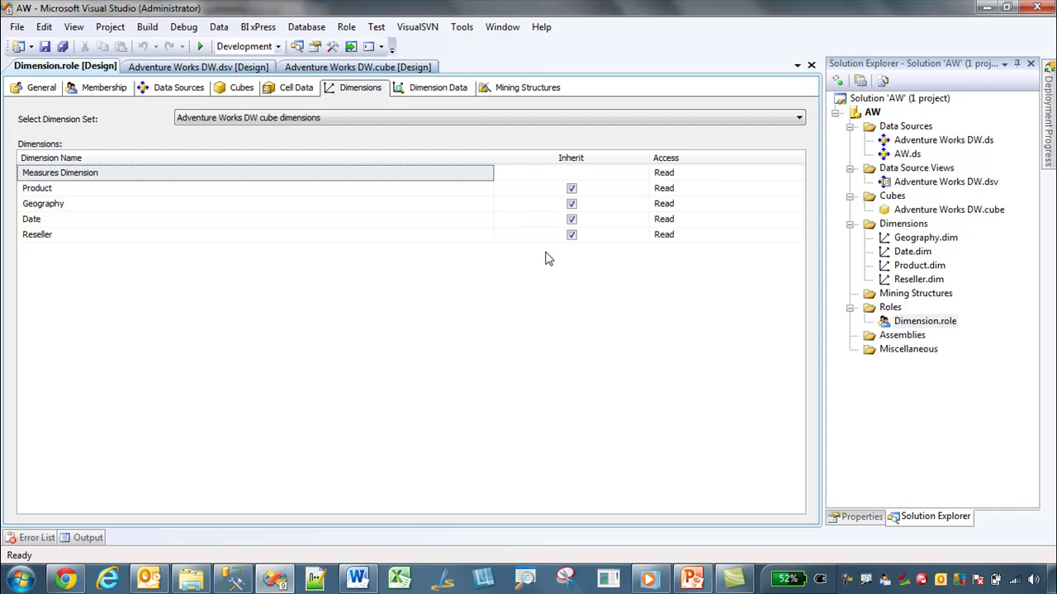
# Step: Inspect the access settings of the Measures, Product, Geography and Reseller cube dimensions
pyautogui.click(675, 174)
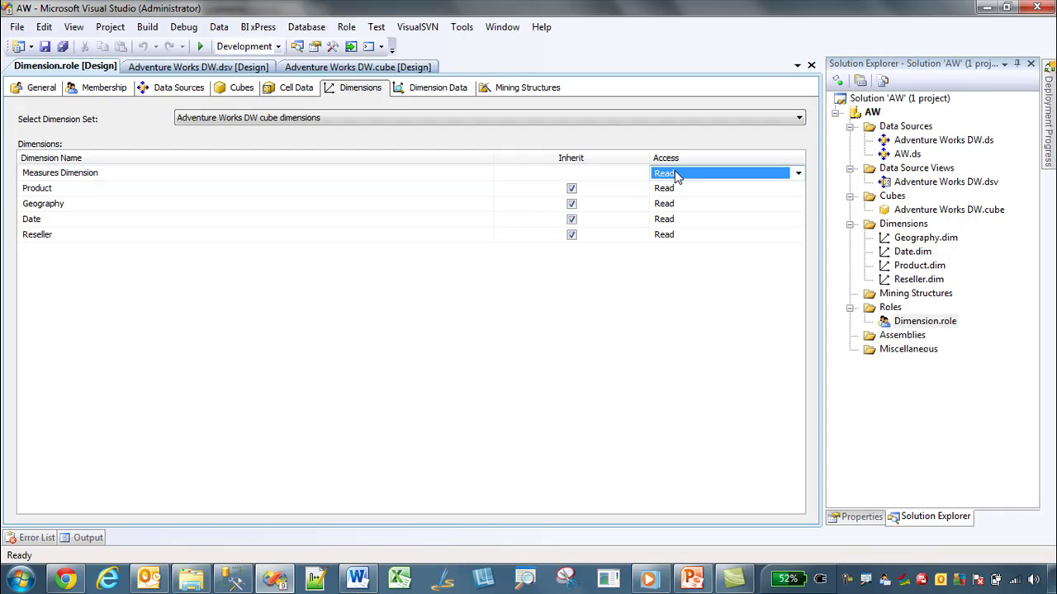
pyautogui.click(675, 175)
pyautogui.click(676, 174)
pyautogui.click(674, 190)
pyautogui.click(672, 205)
pyautogui.click(670, 235)
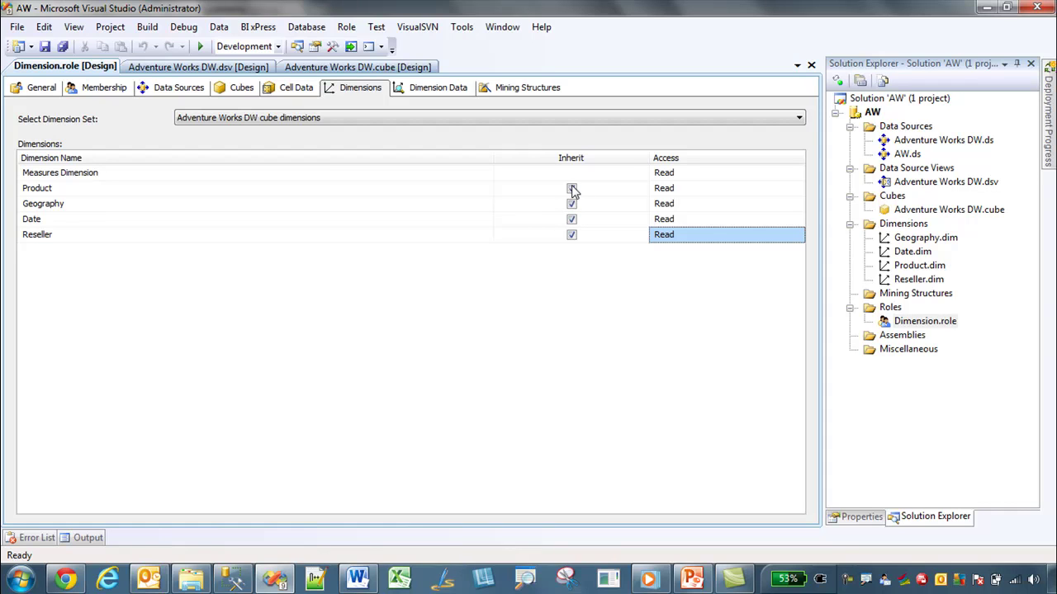
# Step: Switch to the set of all database dimensions and set the Geography dimension's access to Read/Write
pyautogui.click(551, 115)
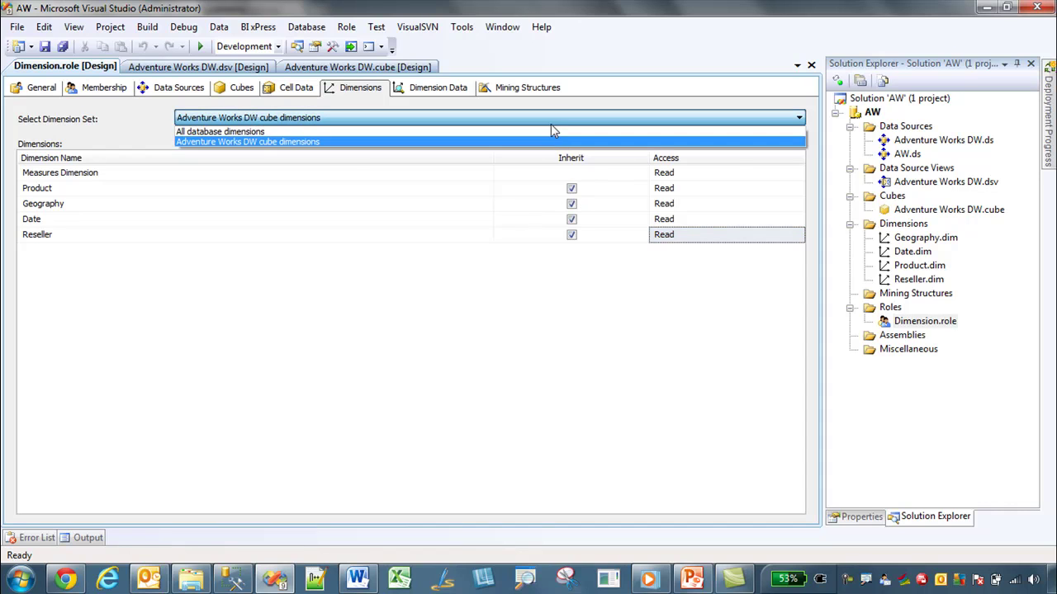
pyautogui.click(541, 133)
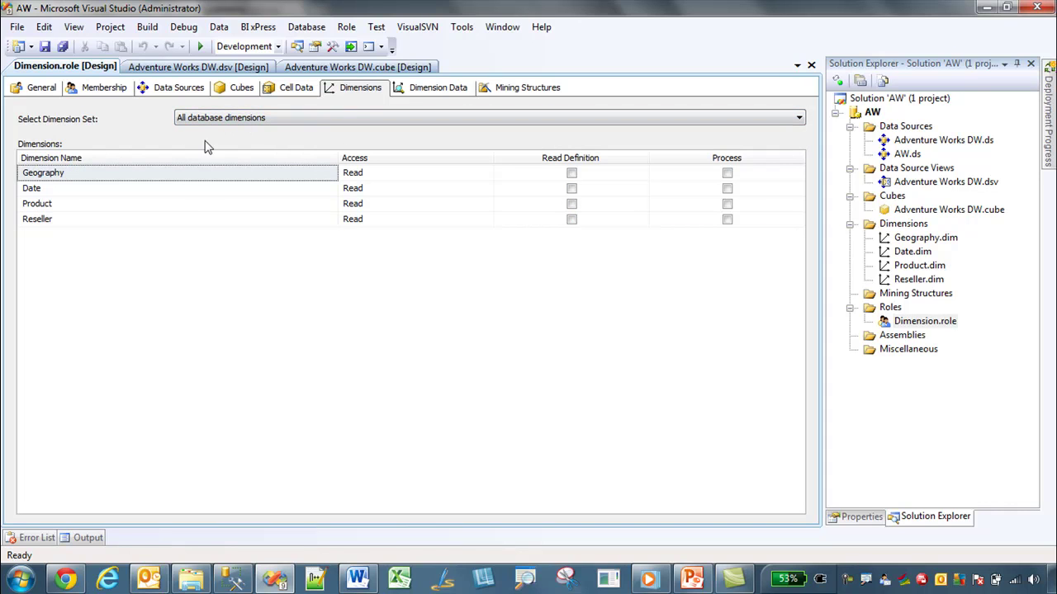
pyautogui.click(380, 175)
pyautogui.click(384, 178)
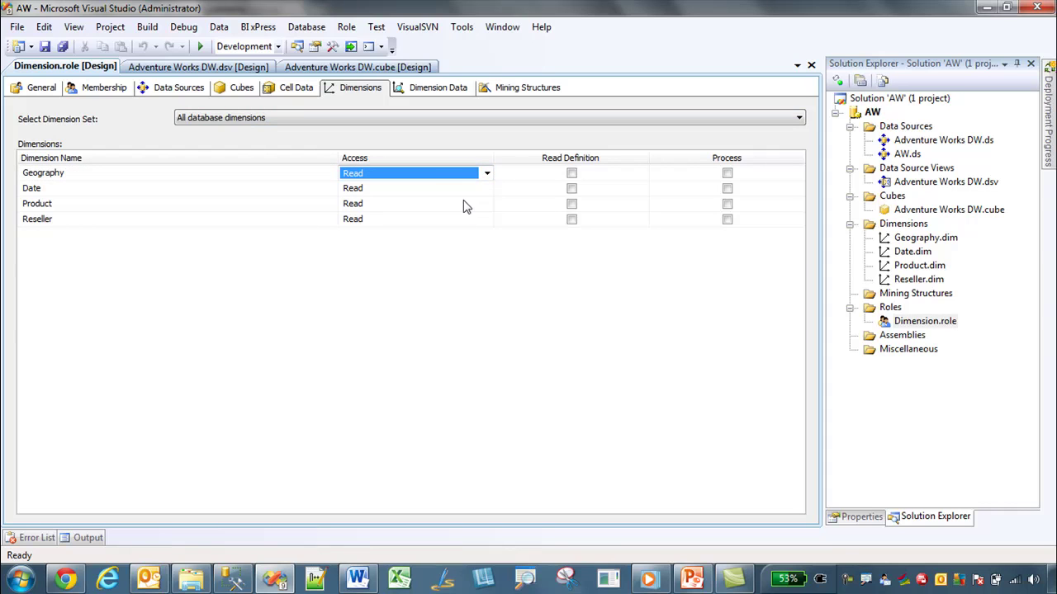
pyautogui.click(427, 174)
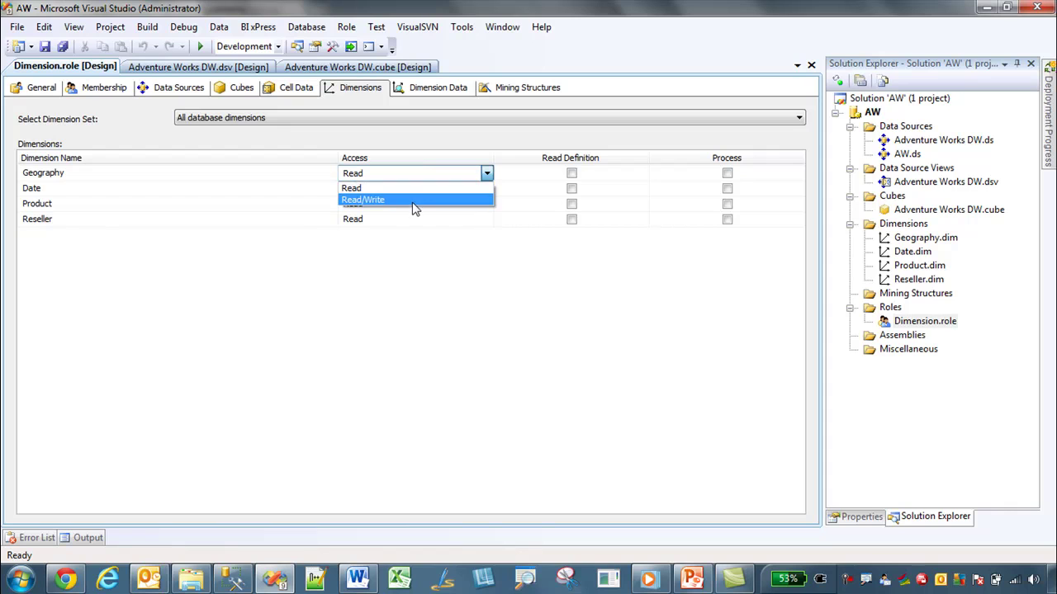
pyautogui.click(413, 201)
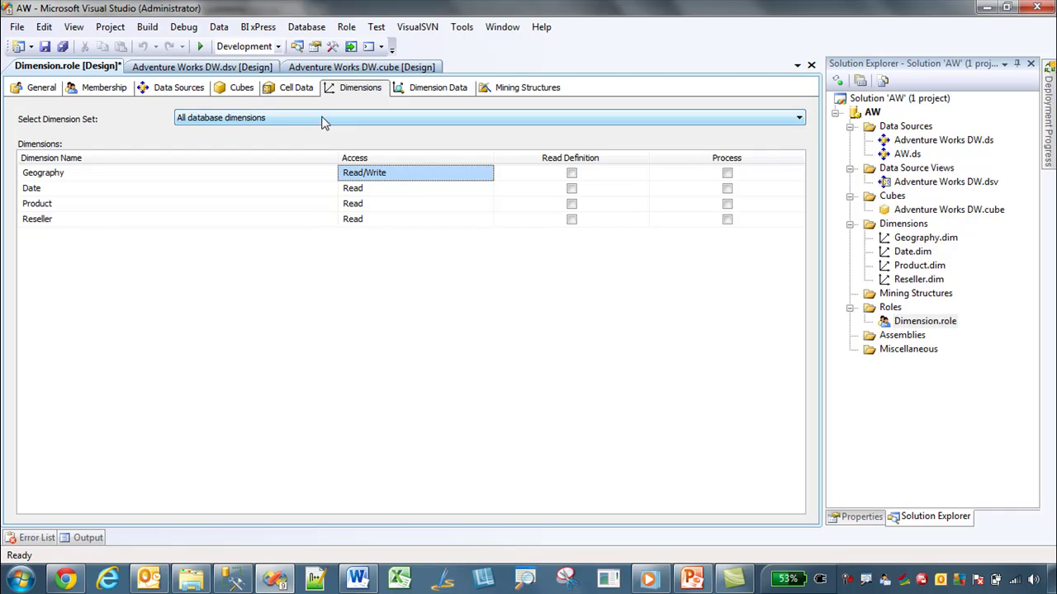
# Step: Check the Geography dimension's inherited access in the Adventure Works DW cube dimensions set
pyautogui.click(264, 124)
pyautogui.click(252, 141)
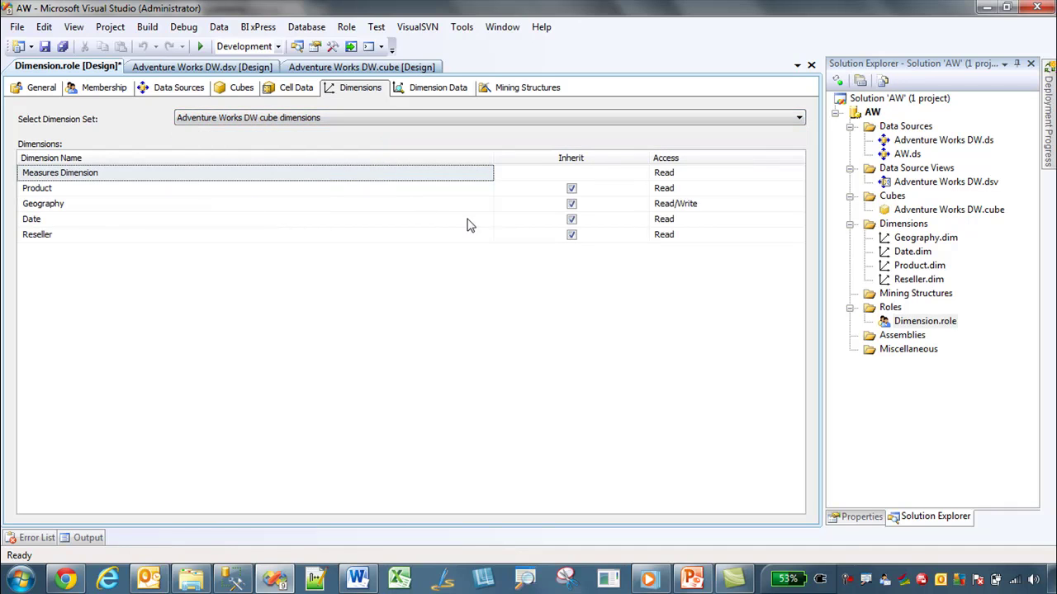
pyautogui.click(672, 207)
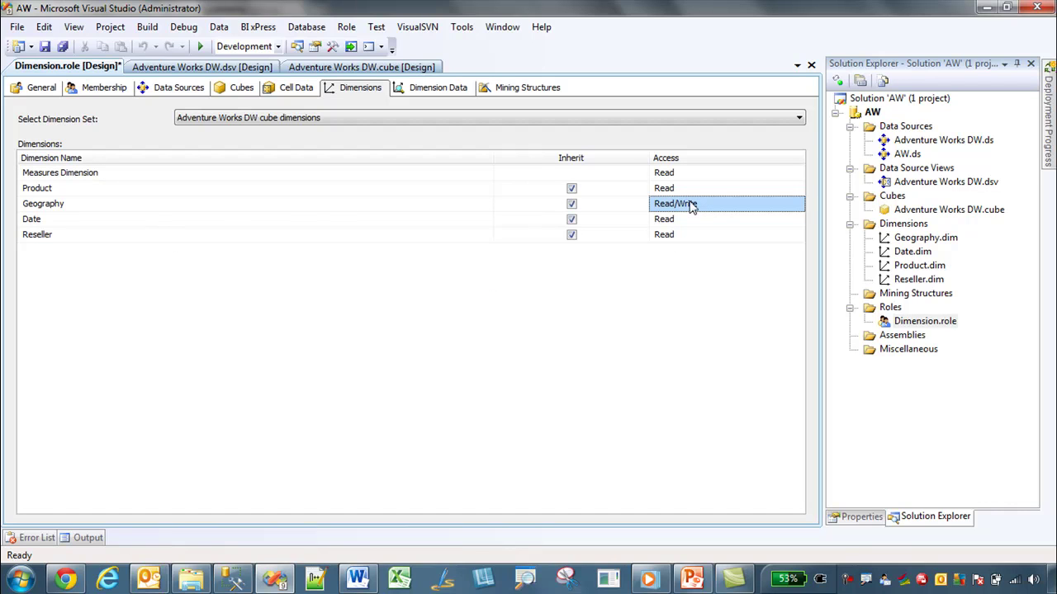
# Step: Set Geography's access back to Read among all database dimensions, and return to the Adventure Works DW cube dimensions set
pyautogui.click(201, 120)
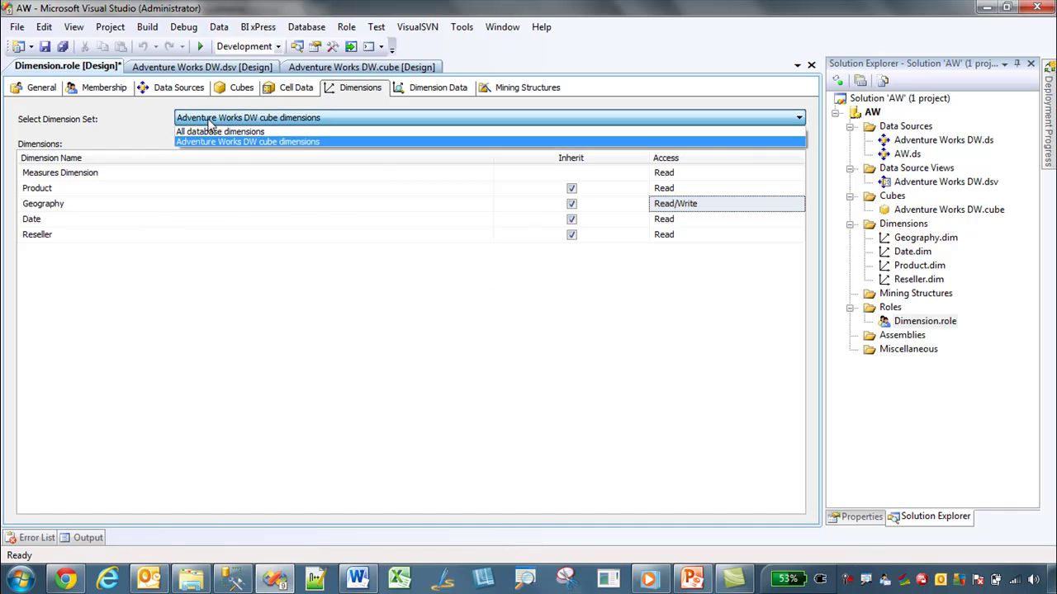
pyautogui.click(201, 132)
pyautogui.click(411, 175)
pyautogui.click(406, 178)
pyautogui.click(394, 189)
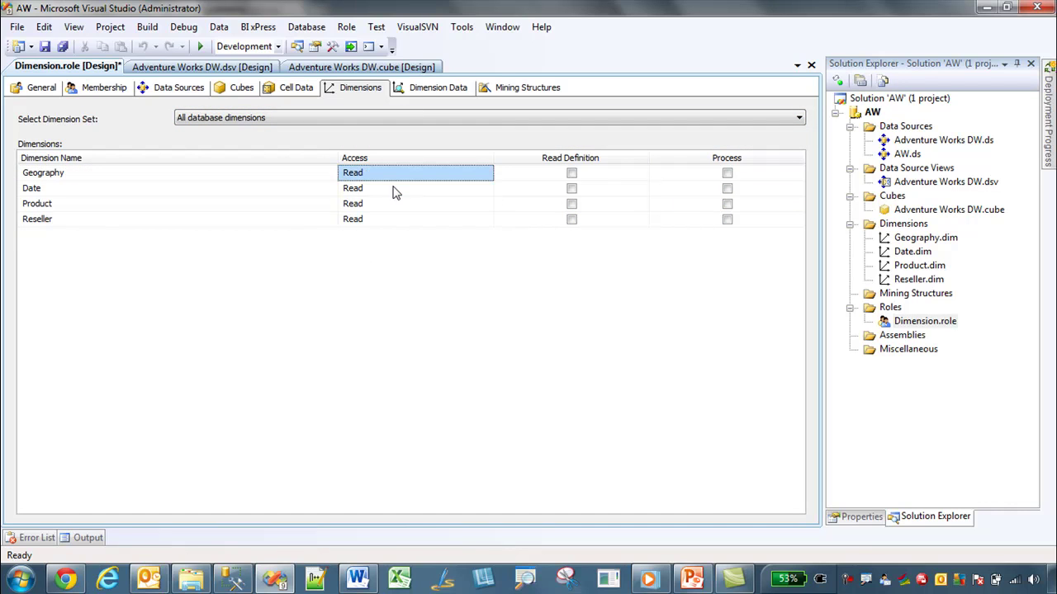
pyautogui.click(358, 117)
pyautogui.click(326, 142)
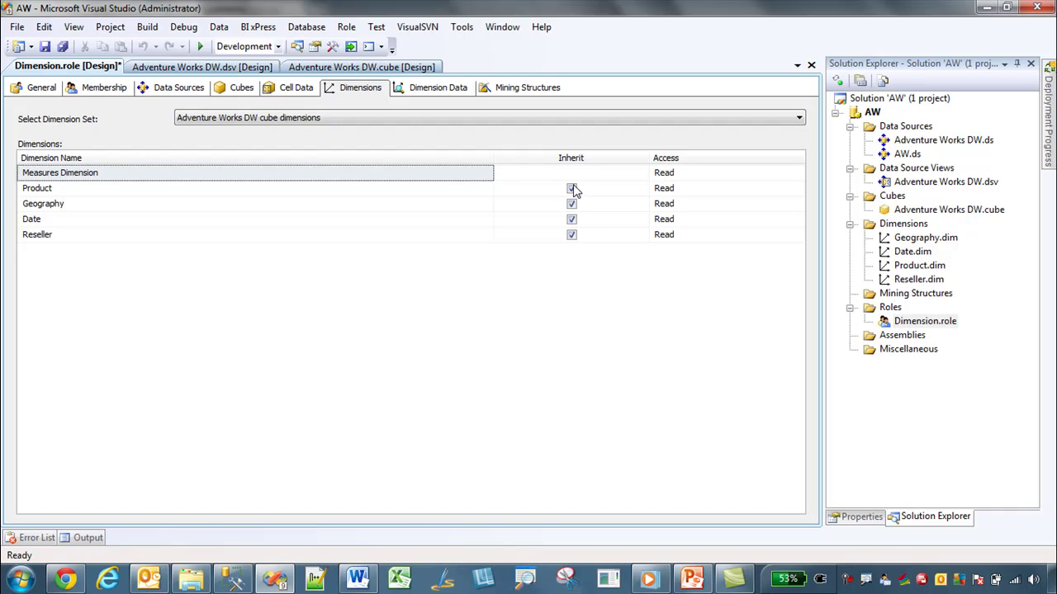
# Step: Show the role's dimension data permissions for the Product dimension at the AW database level
pyautogui.click(413, 90)
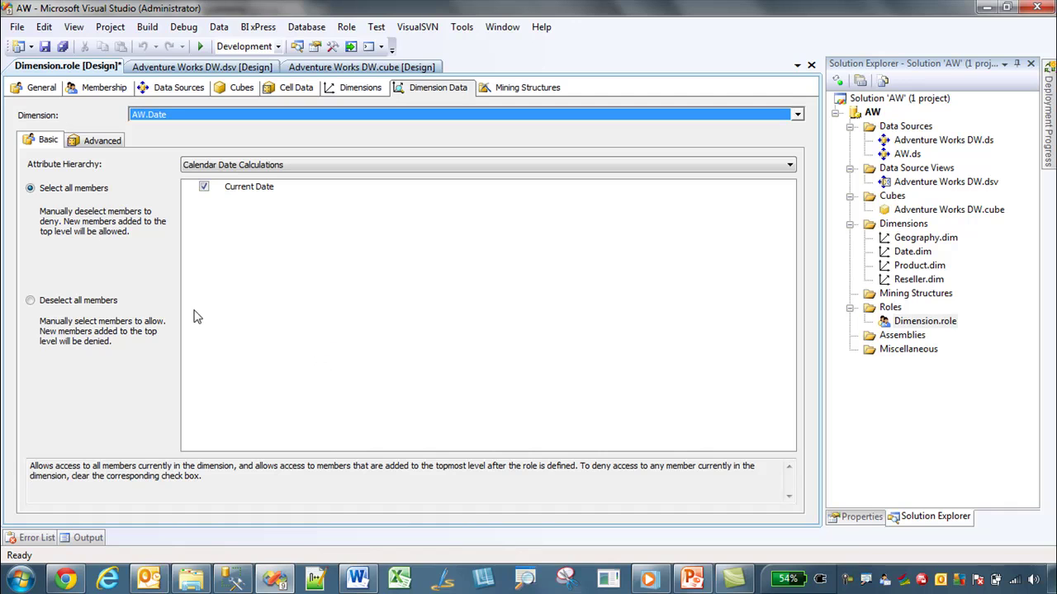
pyautogui.click(169, 117)
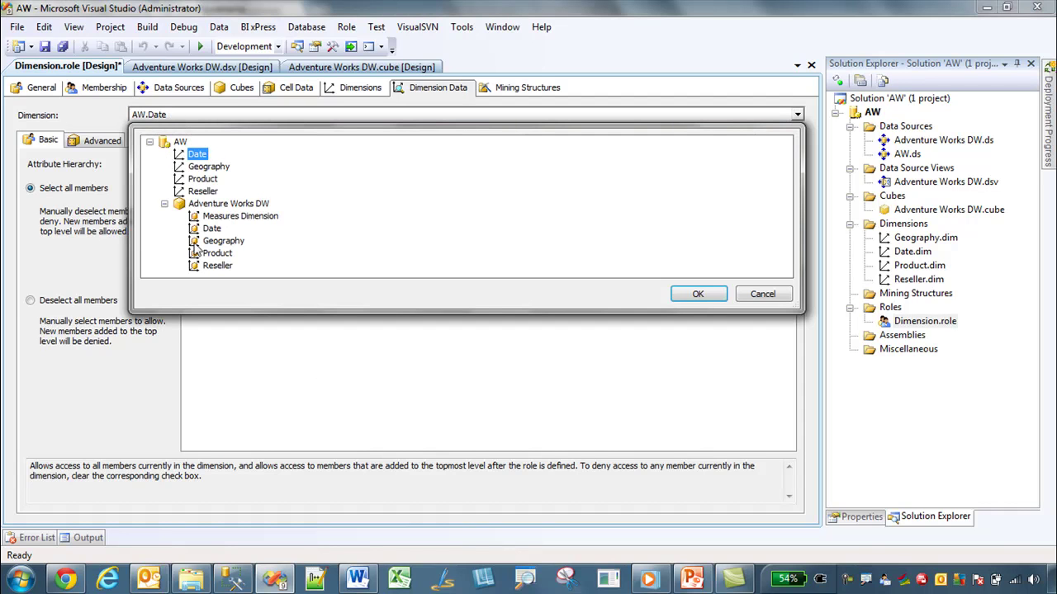
pyautogui.click(202, 179)
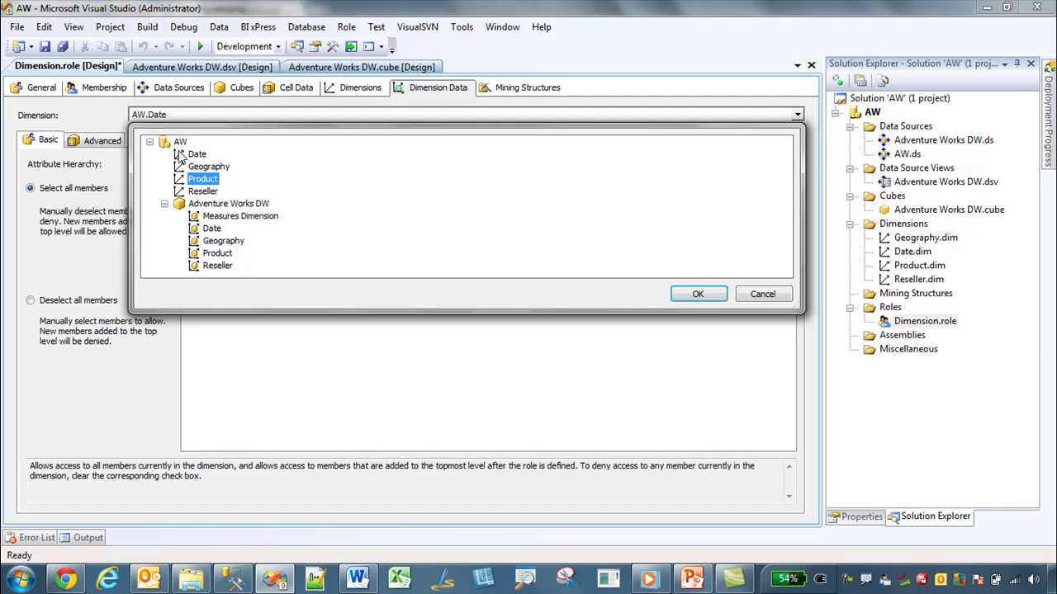
pyautogui.click(191, 206)
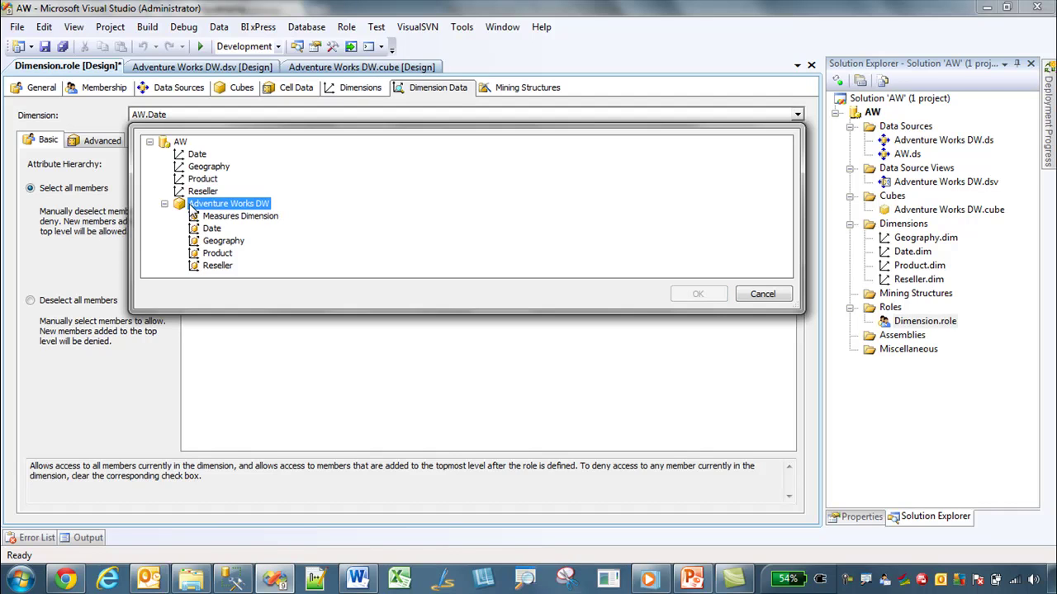
pyautogui.click(191, 180)
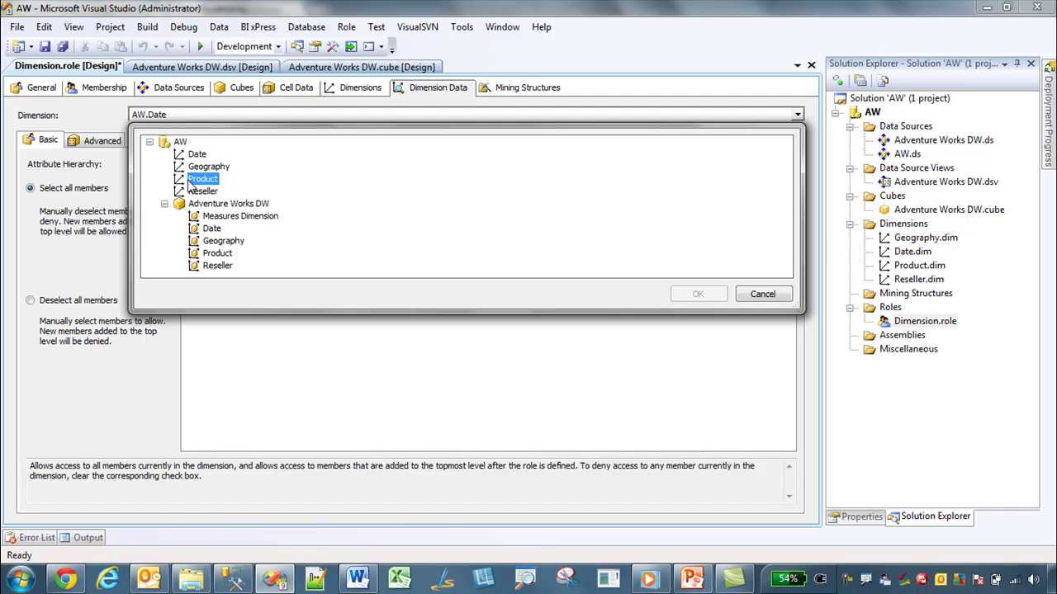
pyautogui.click(212, 254)
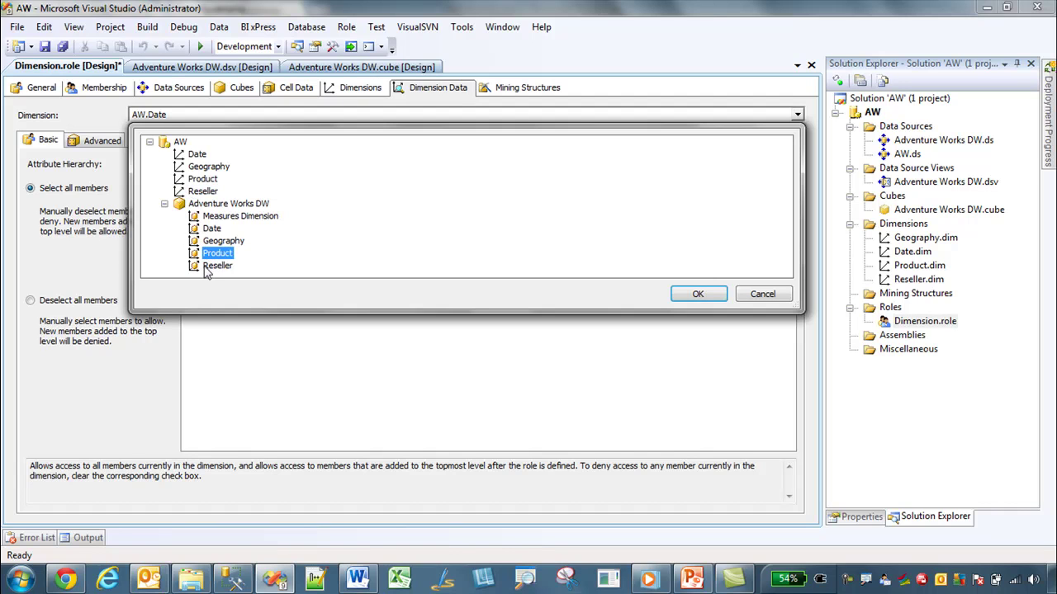
pyautogui.click(202, 180)
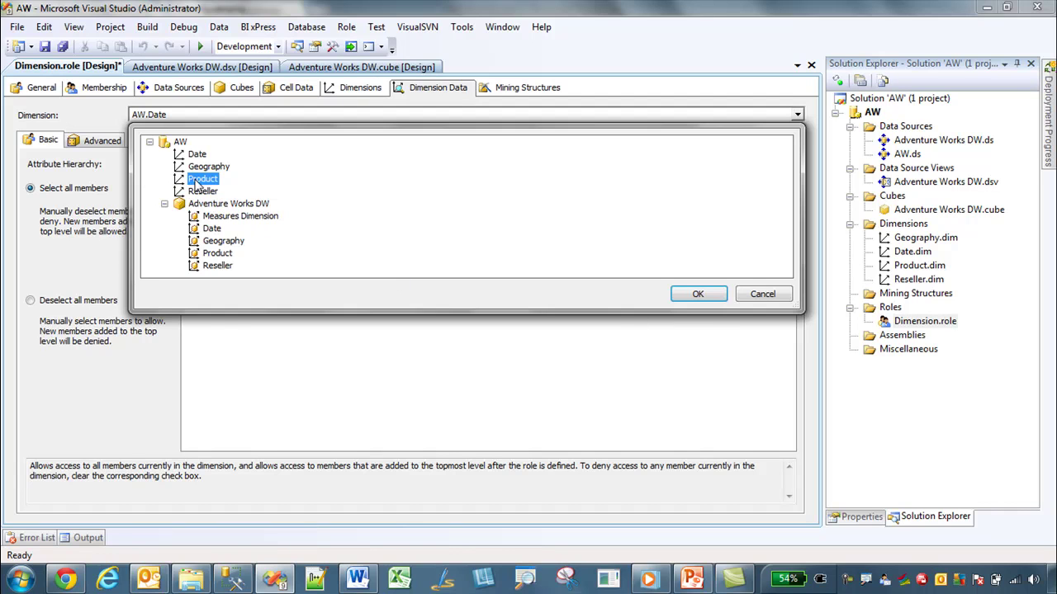
pyautogui.click(698, 294)
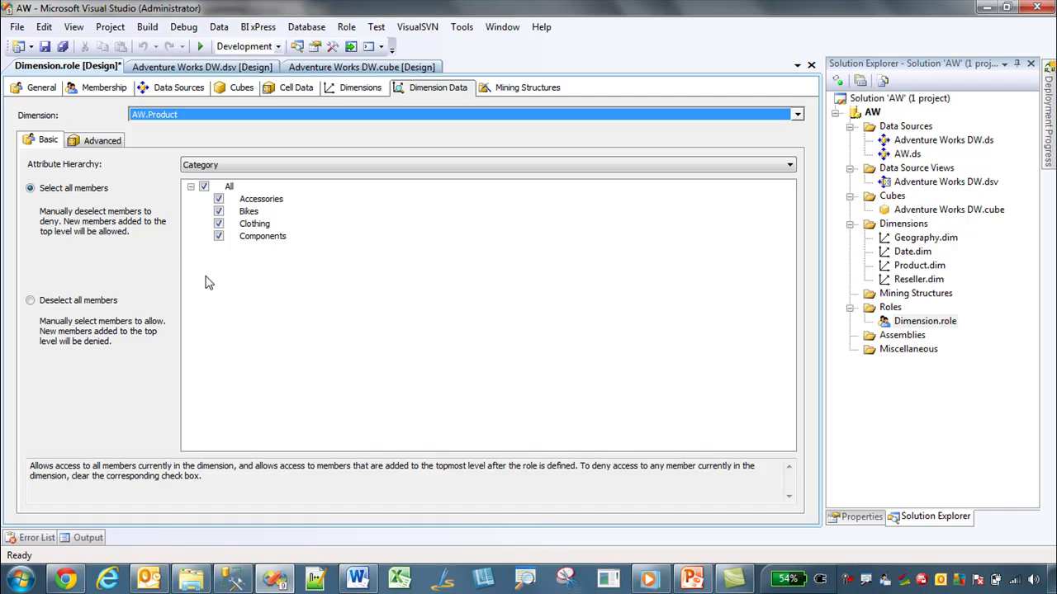
# Step: Deselect all members of Product's Category hierarchy, allow only Bikes, and save the role together with its related dimensions
pyautogui.click(32, 303)
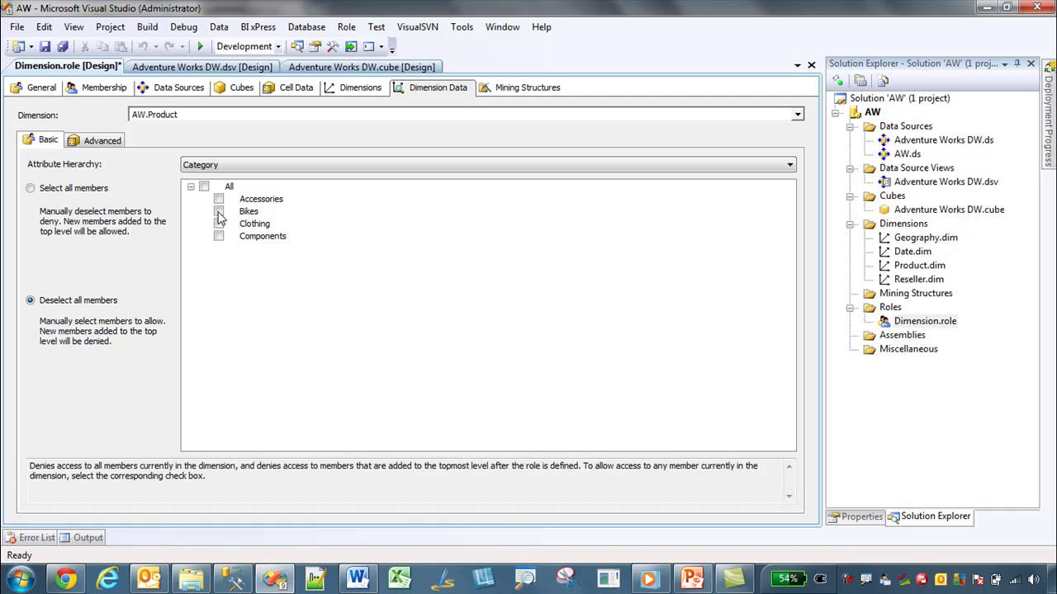
pyautogui.click(219, 213)
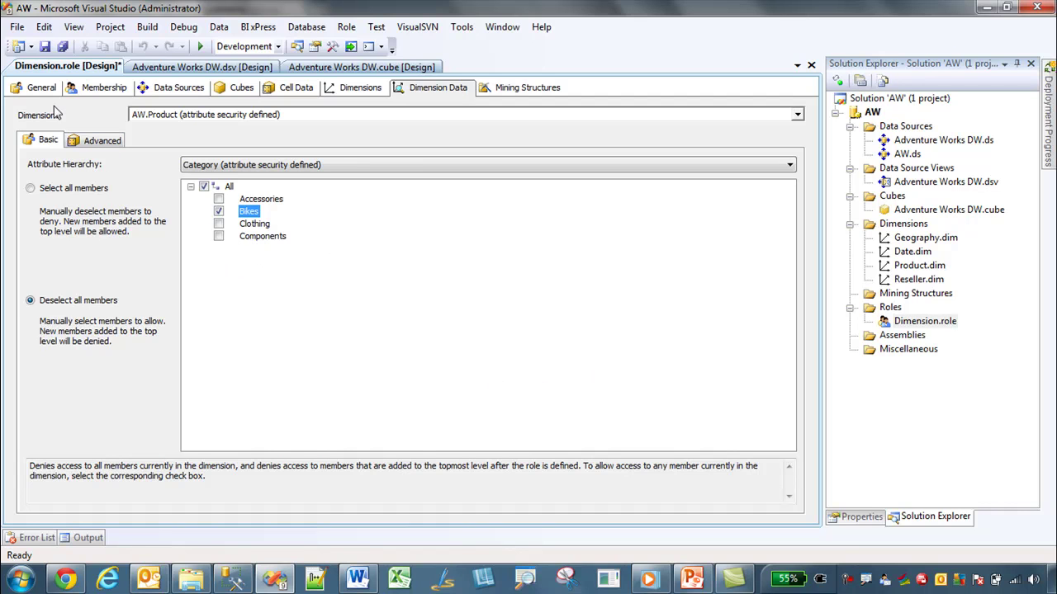
pyautogui.click(44, 47)
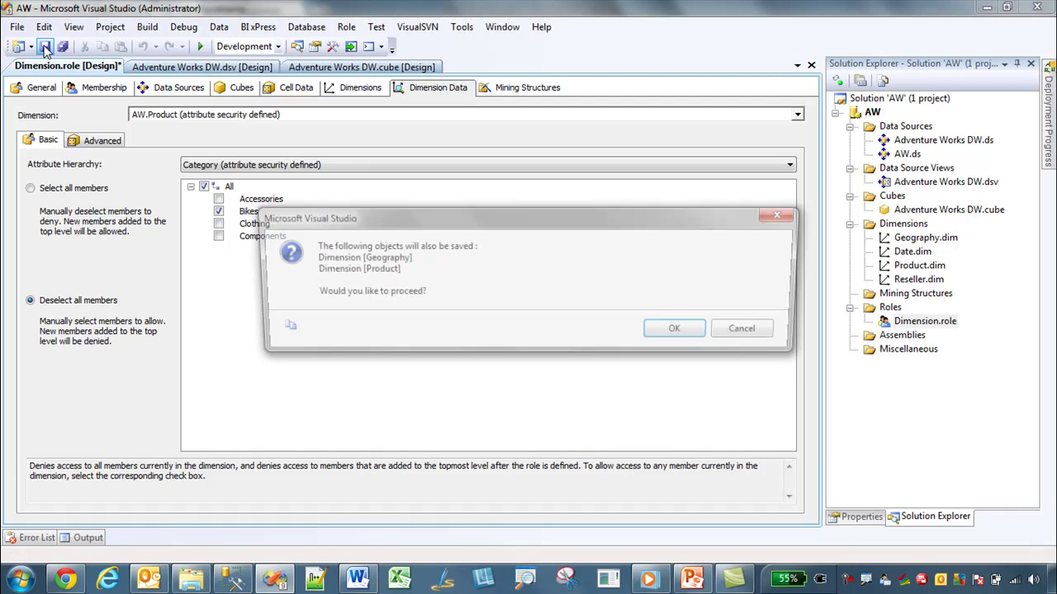
pyautogui.click(674, 329)
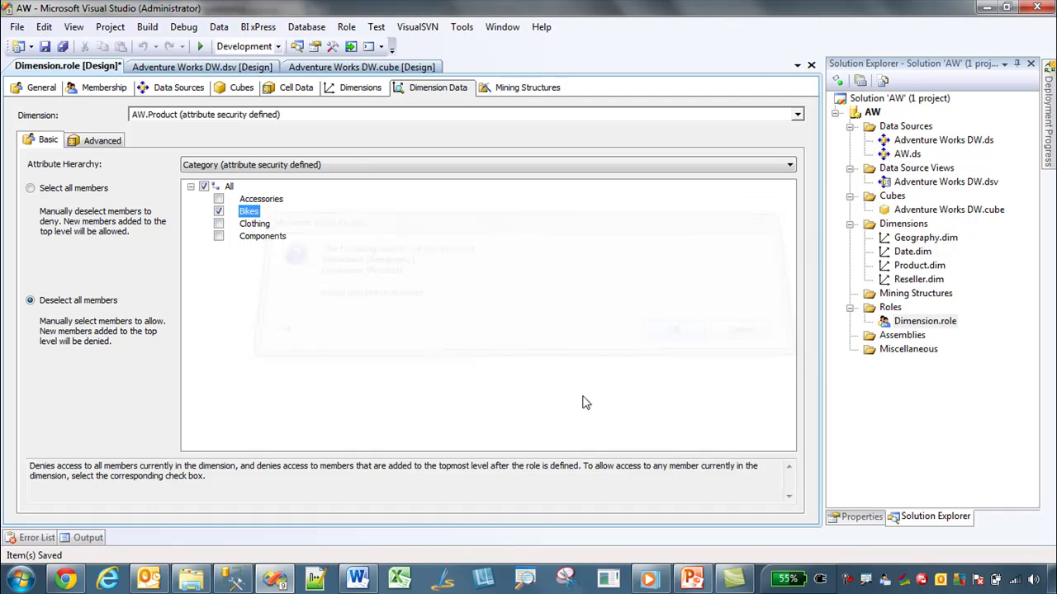
# Step: Rename the Dimension role file to Bikes.role and change the object name to match
pyautogui.rightClick(925, 321)
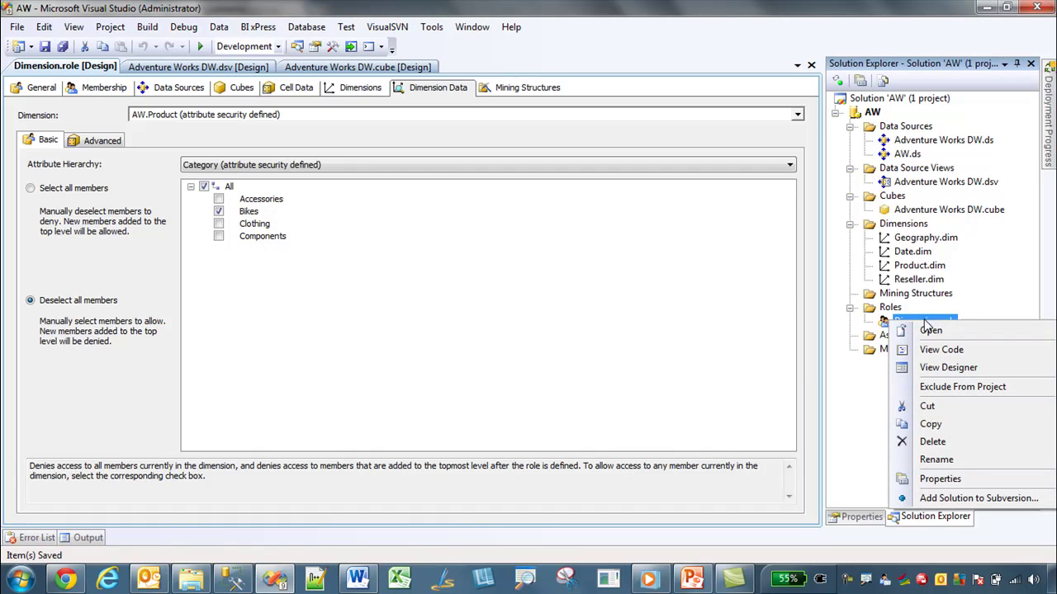
pyautogui.click(936, 459)
pyautogui.write('Bikes.role')
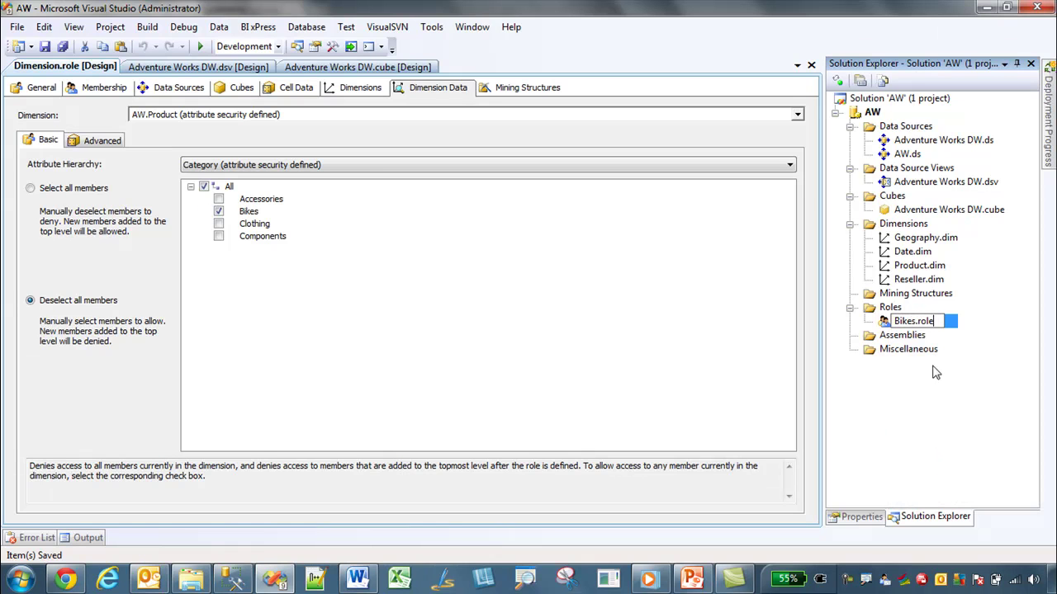
pyautogui.press('Return')
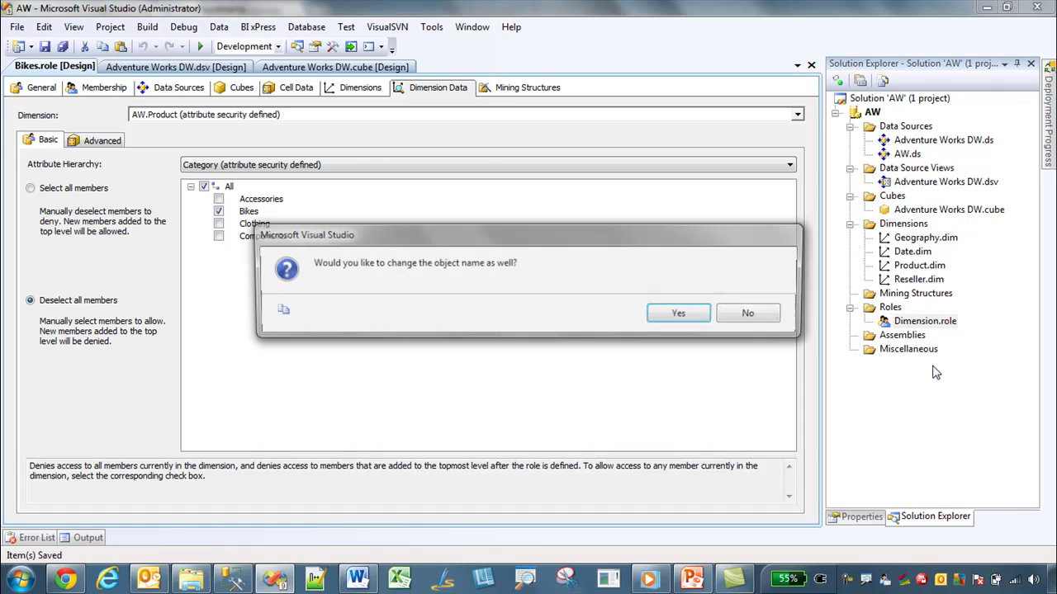
pyautogui.click(682, 312)
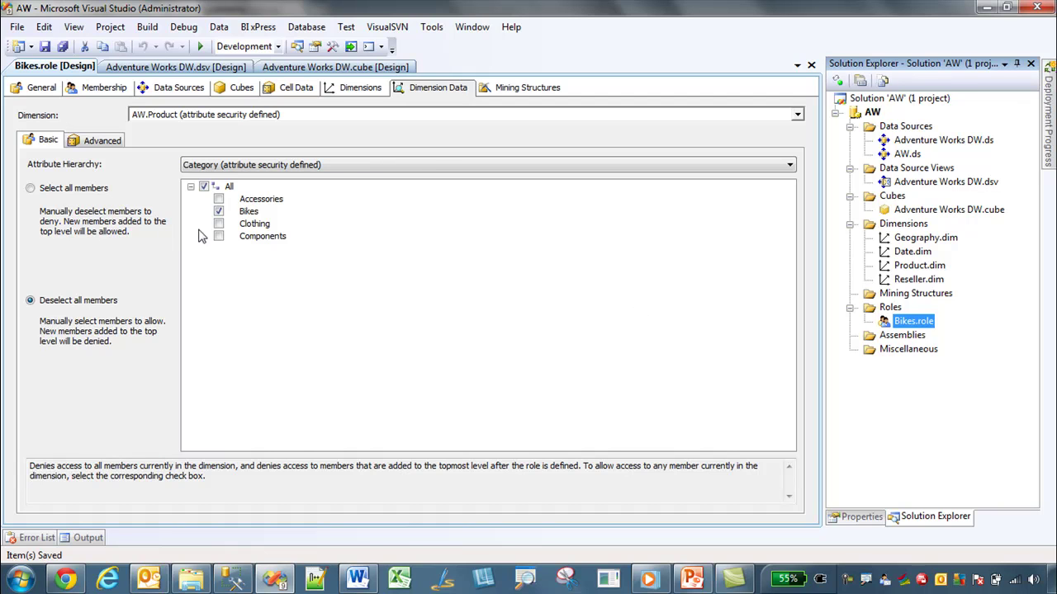
# Step: Examine the advanced allowed, denied and default member settings for the Product dimension's Category attribute
pyautogui.click(89, 144)
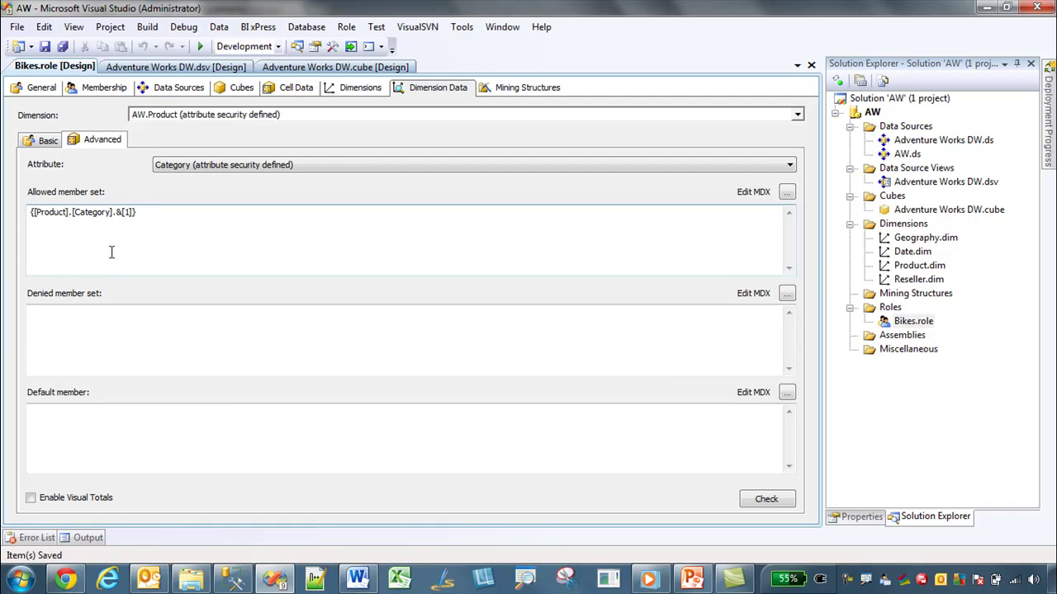
pyautogui.moveTo(149, 214); pyautogui.dragTo(7, 209)
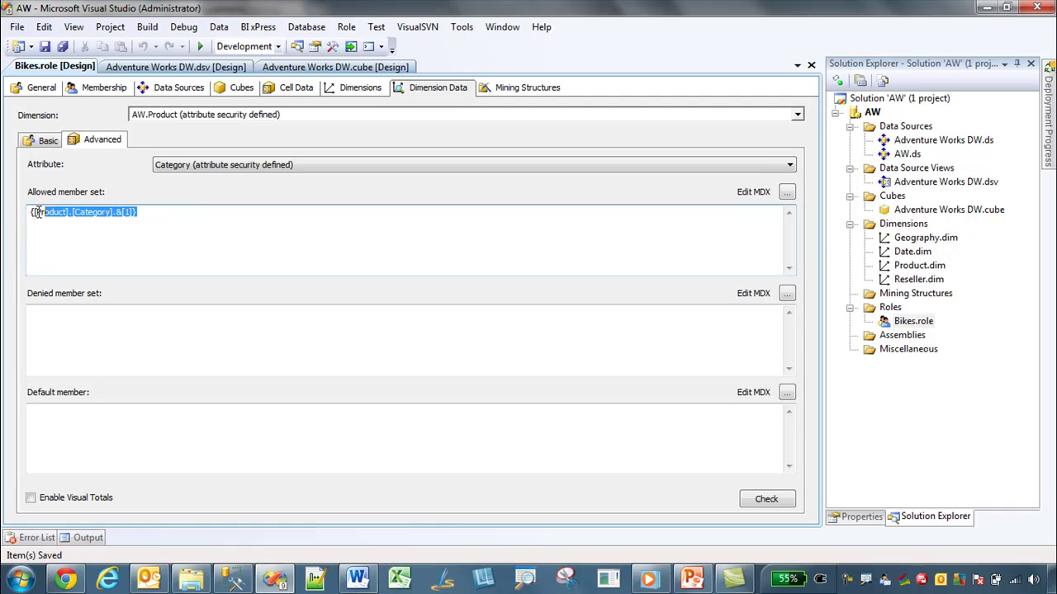
pyautogui.click(37, 213)
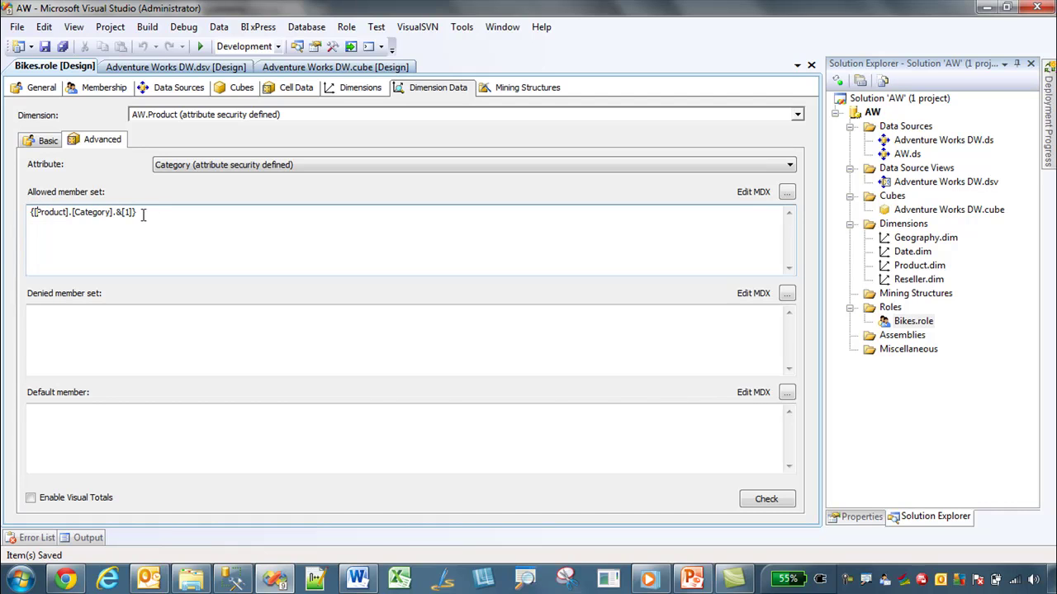
pyautogui.moveTo(144, 213); pyautogui.dragTo(14, 215)
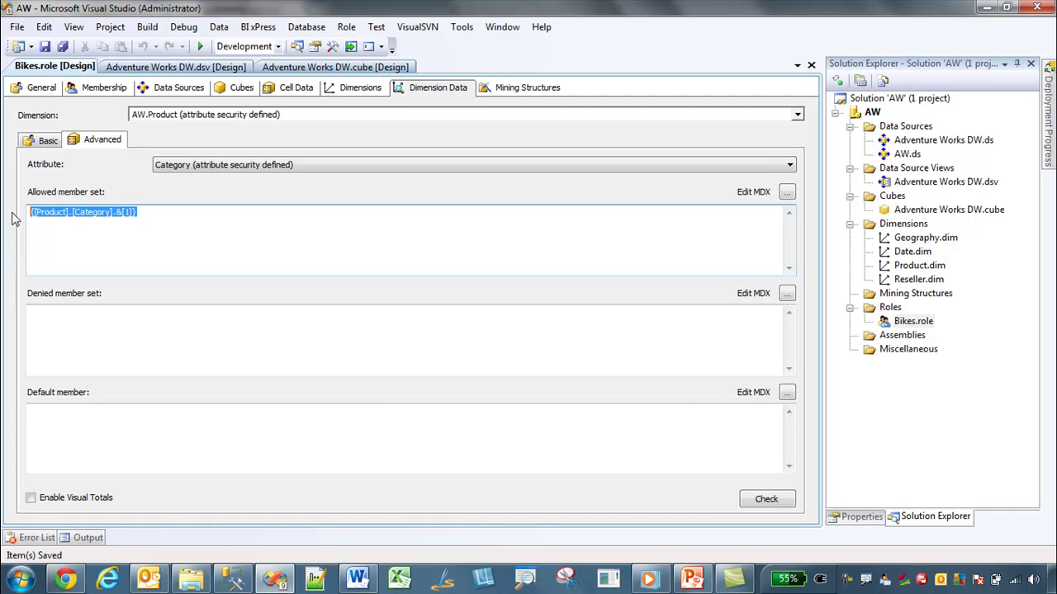
pyautogui.click(96, 212)
pyautogui.doubleClick(130, 212)
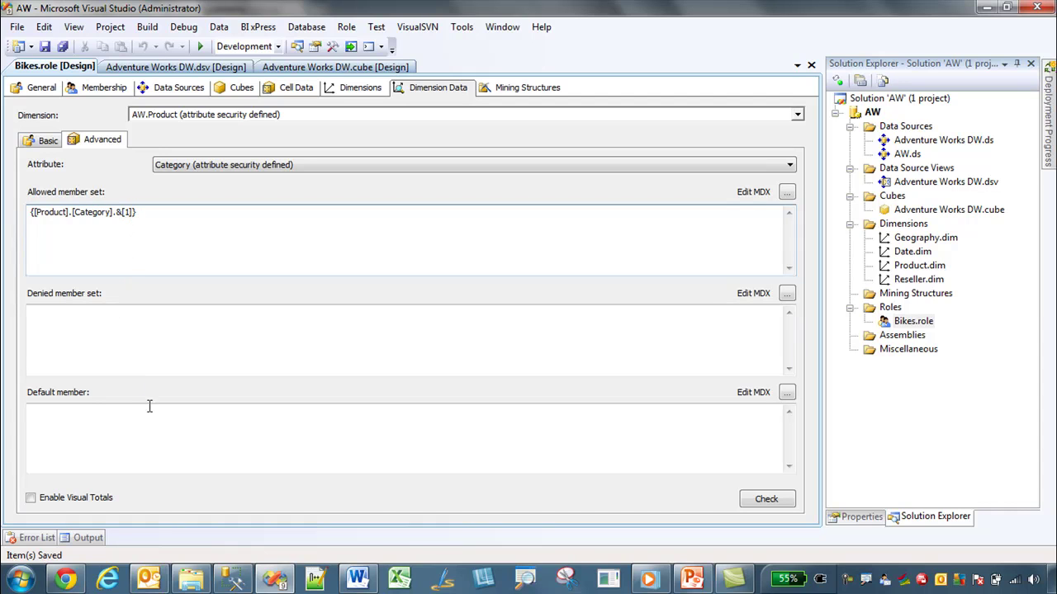
pyautogui.click(104, 320)
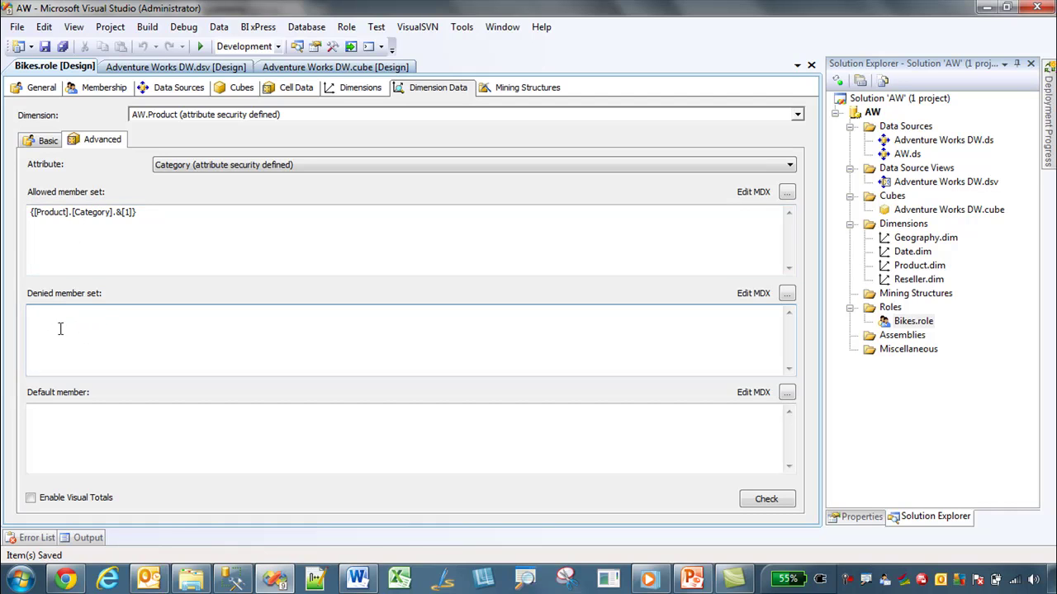
pyautogui.click(80, 415)
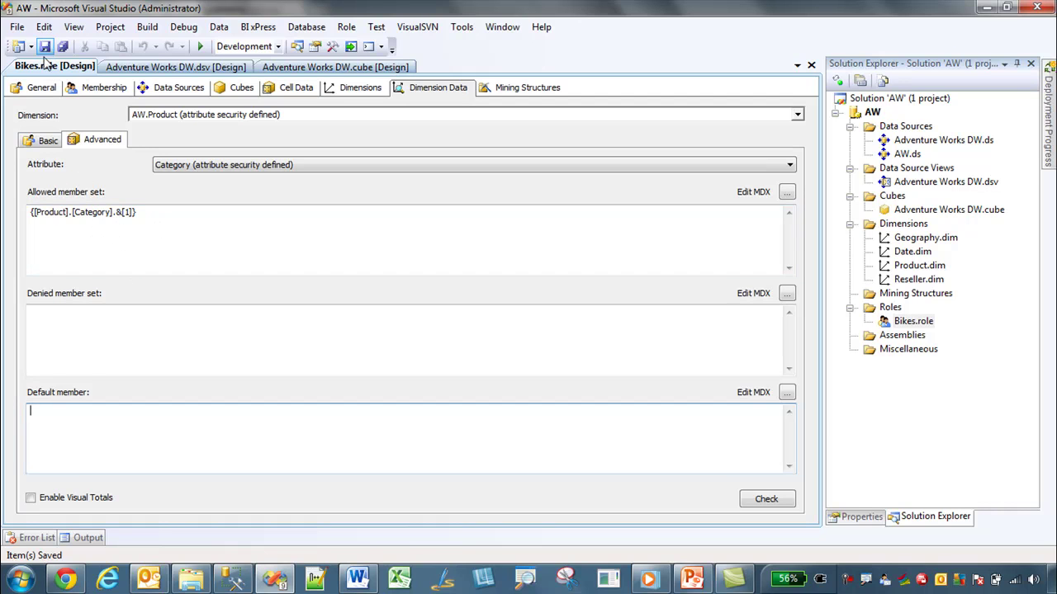
# Step: Deploy the AW project with the Bikes role to the Analysis Services server
pyautogui.rightClick(872, 113)
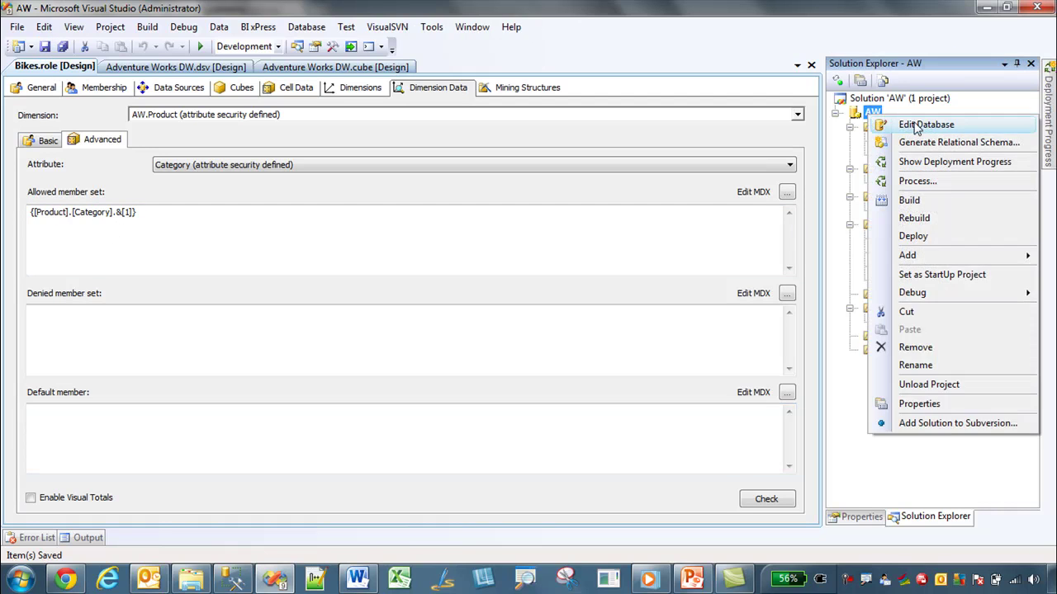
pyautogui.click(913, 237)
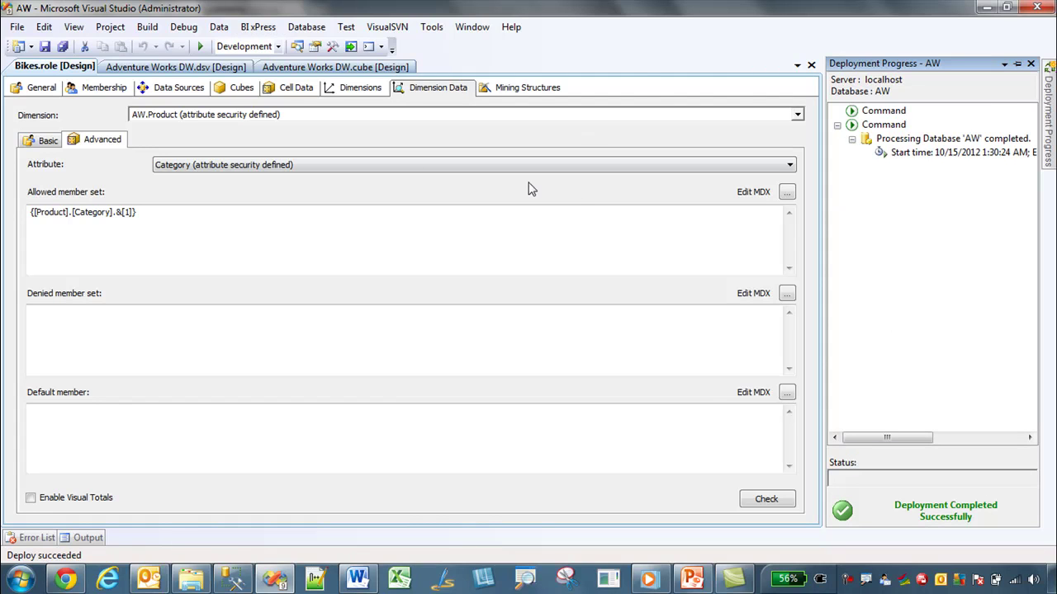
# Step: Reconnect the Adventure Works DW cube browser and switch its security context to the current user
pyautogui.click(348, 70)
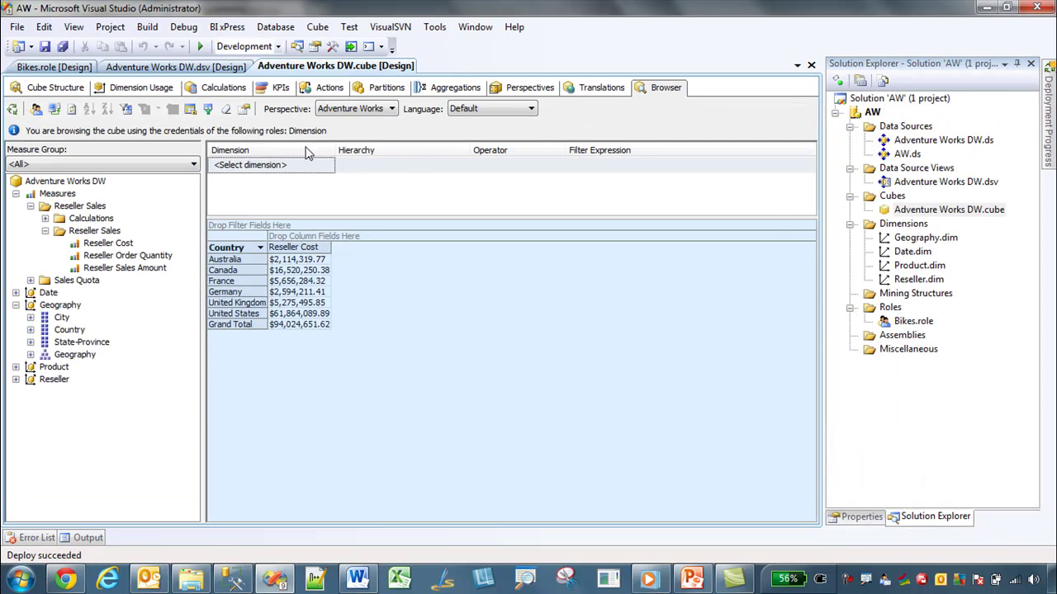
pyautogui.click(53, 108)
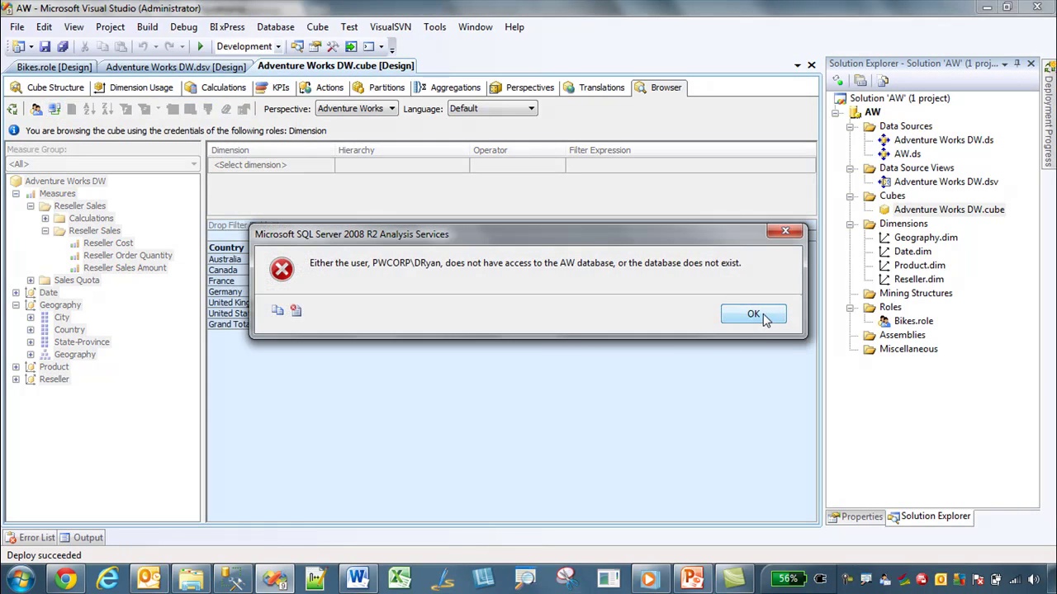
pyautogui.click(753, 314)
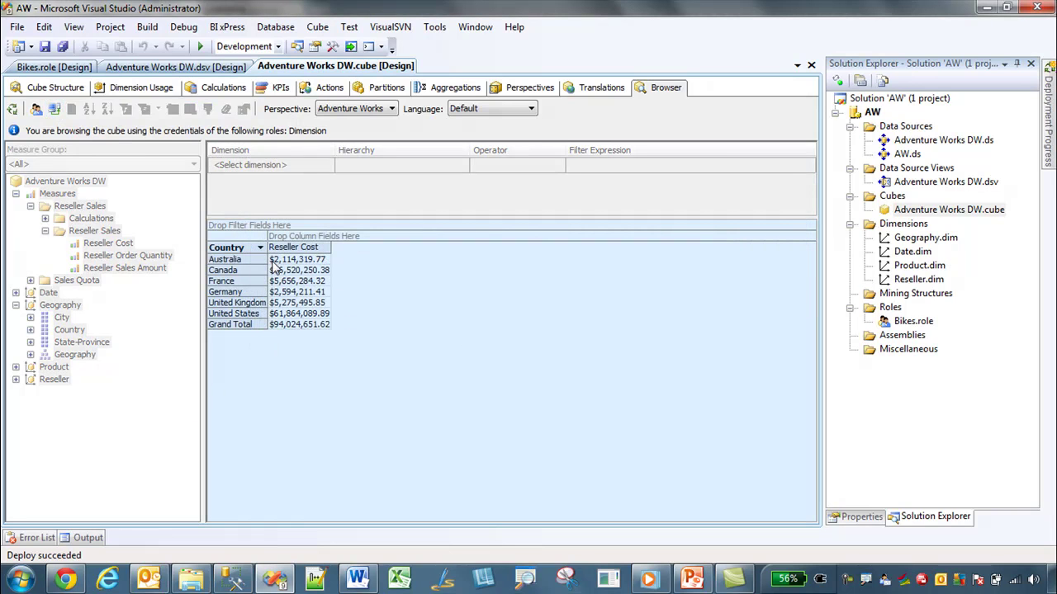
pyautogui.click(36, 111)
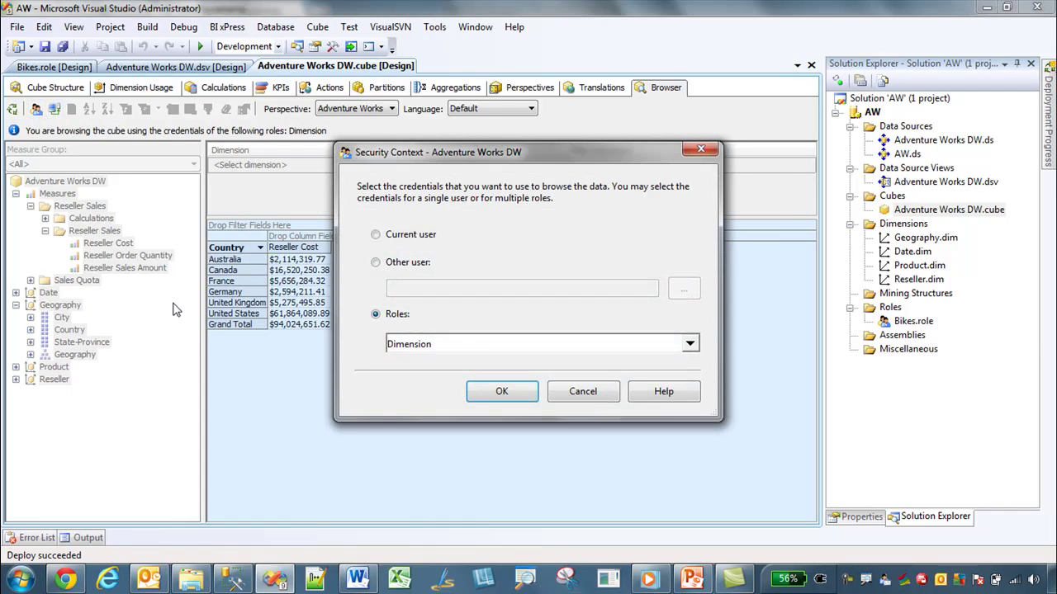
pyautogui.click(376, 234)
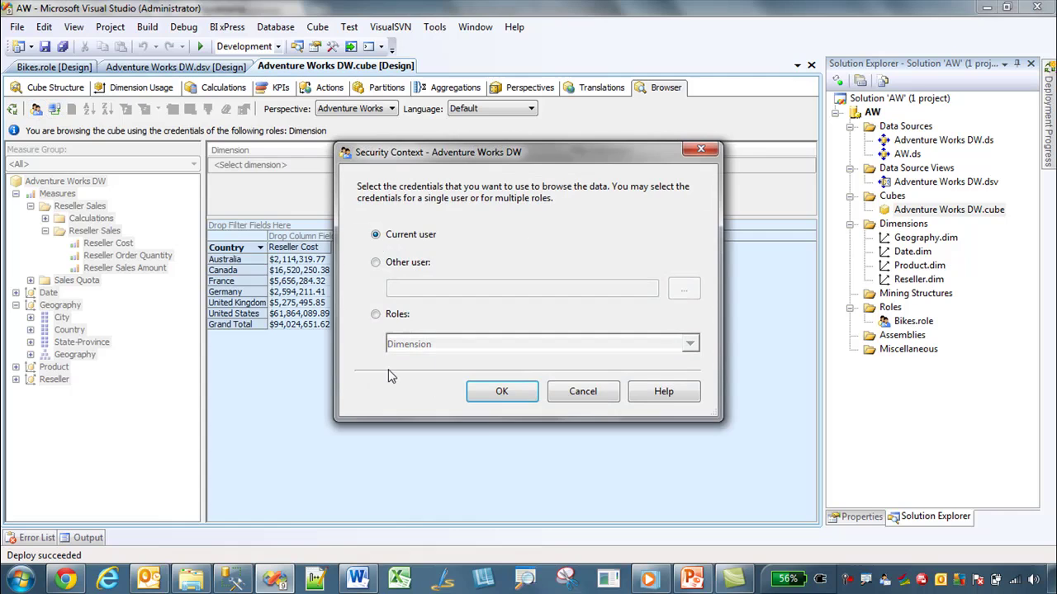
pyautogui.click(496, 391)
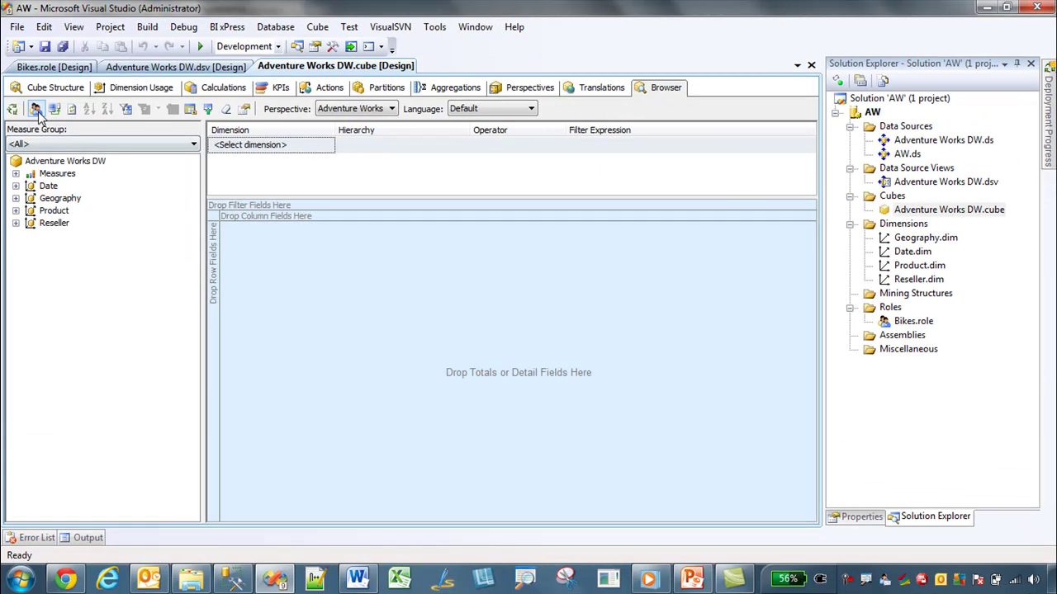
# Step: Change the cube browser's security context to the Bikes role
pyautogui.click(71, 174)
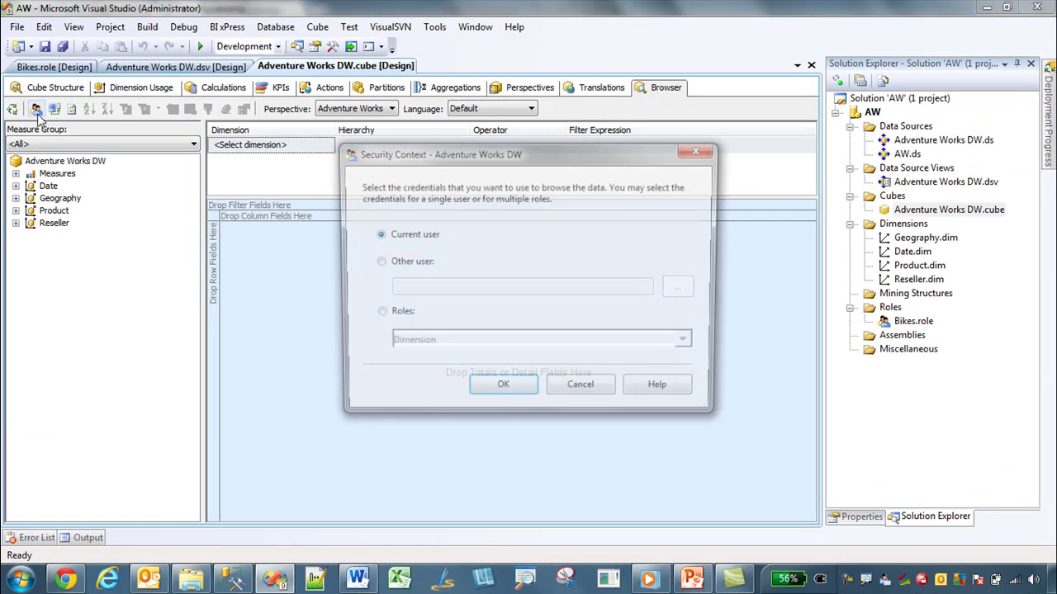
pyautogui.click(376, 315)
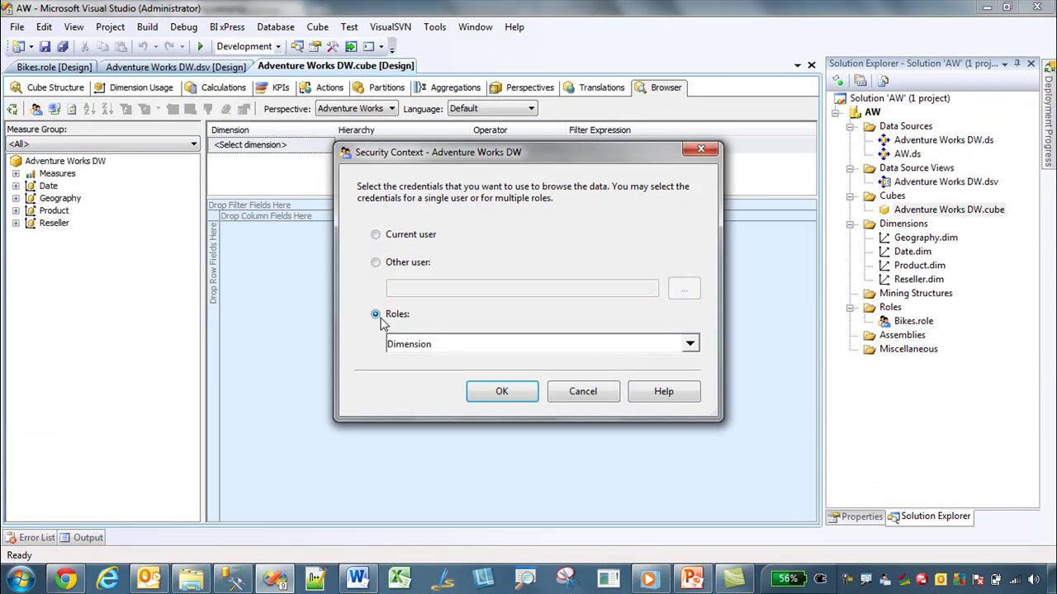
pyautogui.click(690, 343)
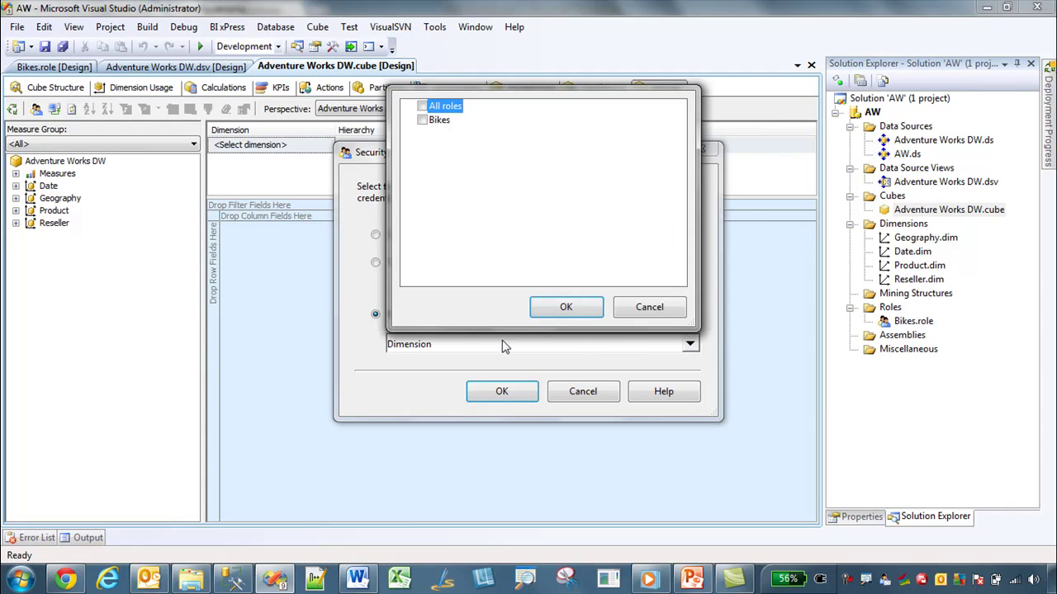
pyautogui.click(422, 119)
pyautogui.click(567, 307)
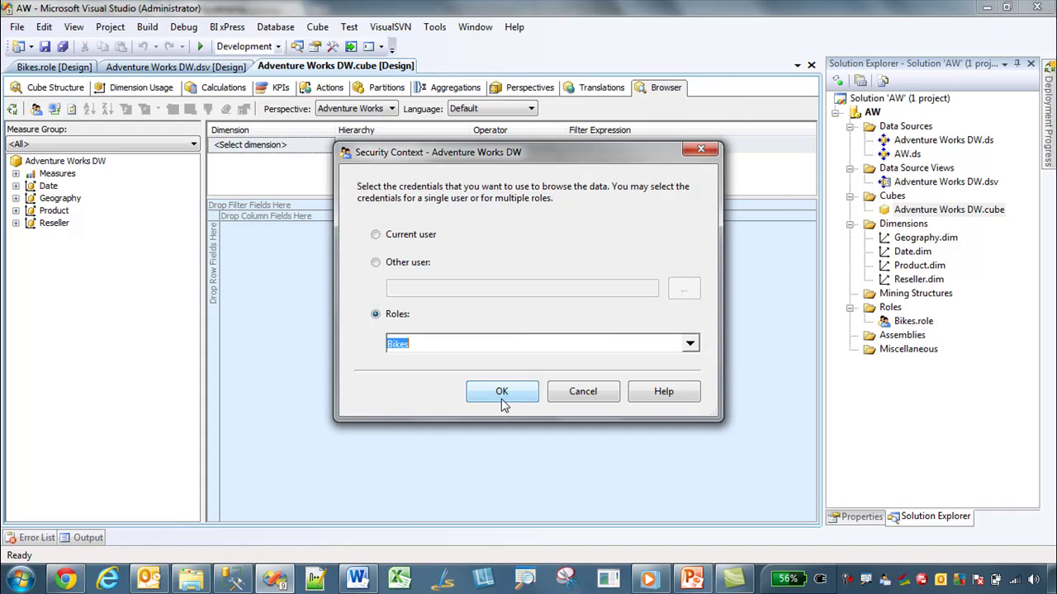
pyautogui.click(475, 391)
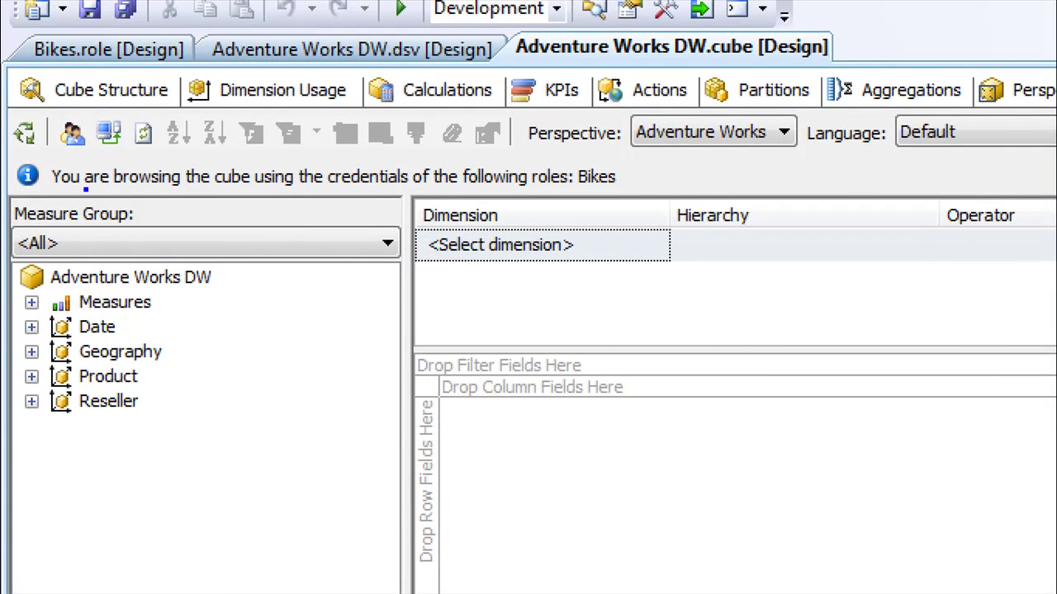
pyautogui.moveTo(241, 189); pyautogui.dragTo(208, 190)
pyautogui.moveTo(351, 195); pyautogui.dragTo(418, 192)
pyautogui.moveTo(542, 190); pyautogui.dragTo(581, 190)
pyautogui.moveTo(589, 185); pyautogui.dragTo(614, 185)
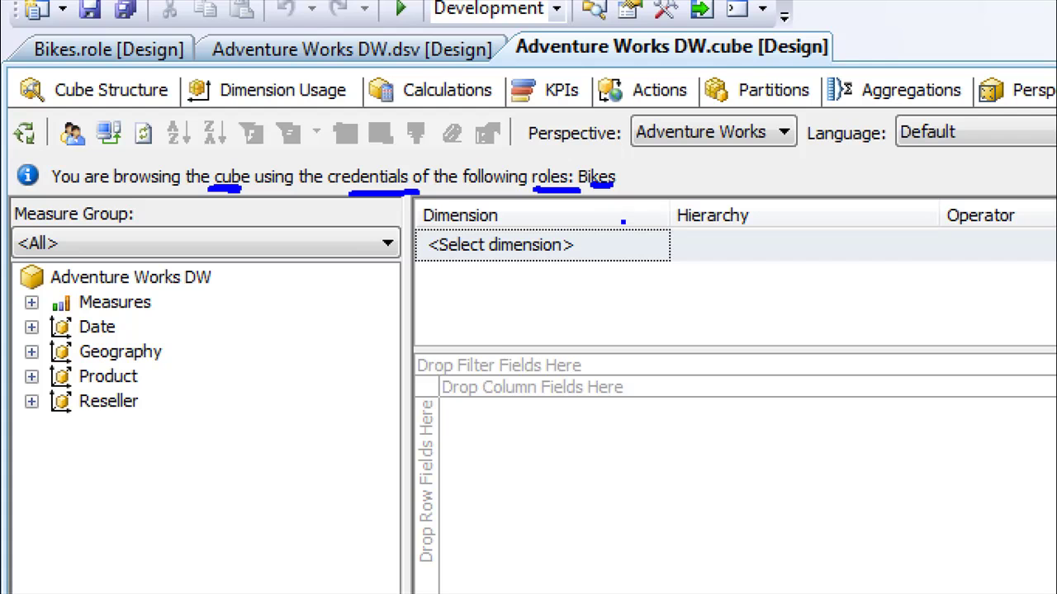
pyautogui.press('Escape')
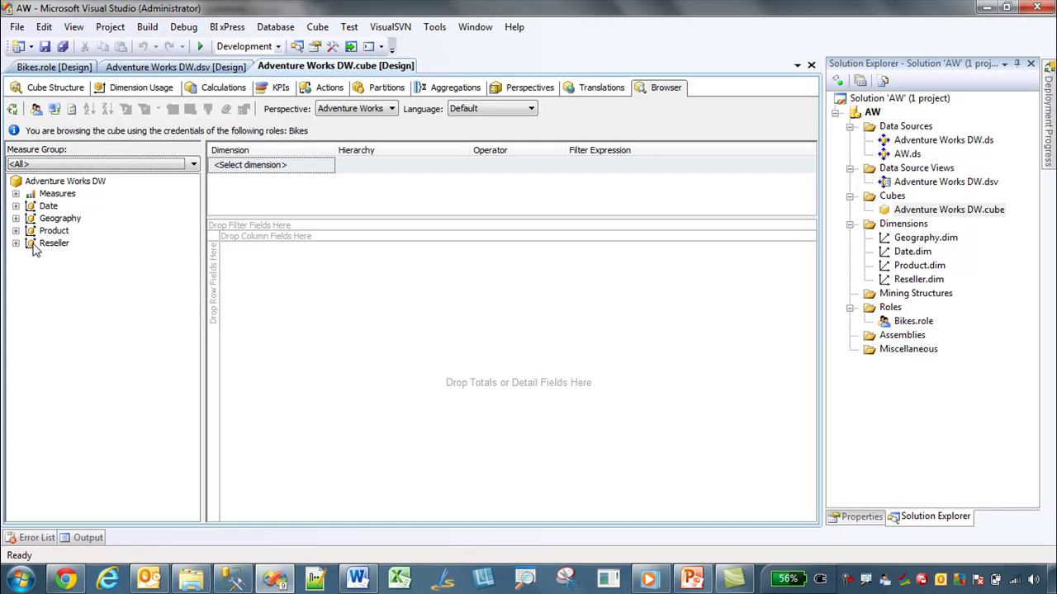
# Step: Examine which members of the Product dimension's Category attribute the Bikes role exposes in the cube browser
pyautogui.click(16, 231)
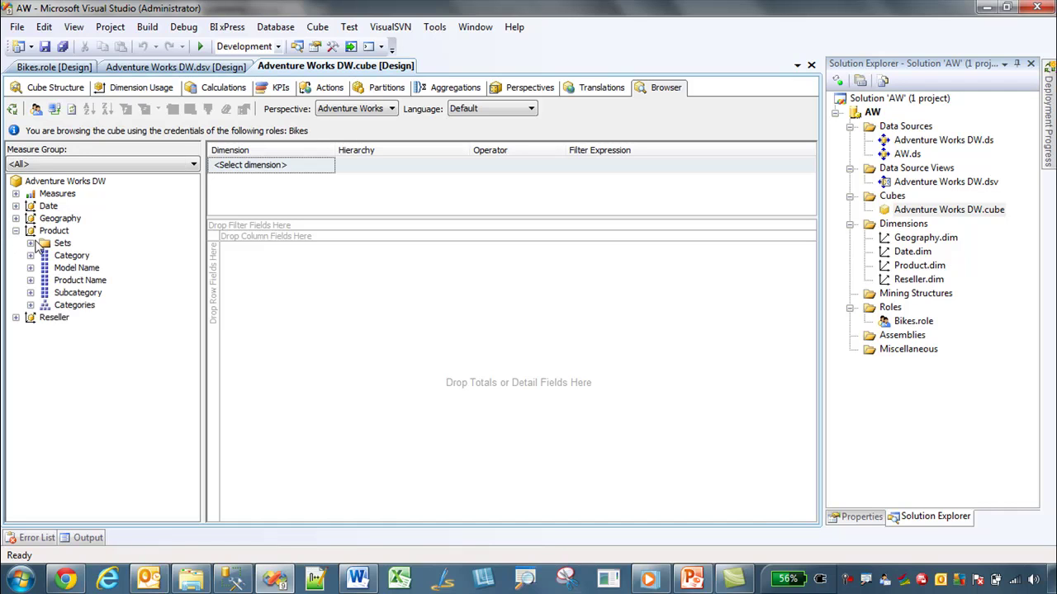
pyautogui.click(31, 256)
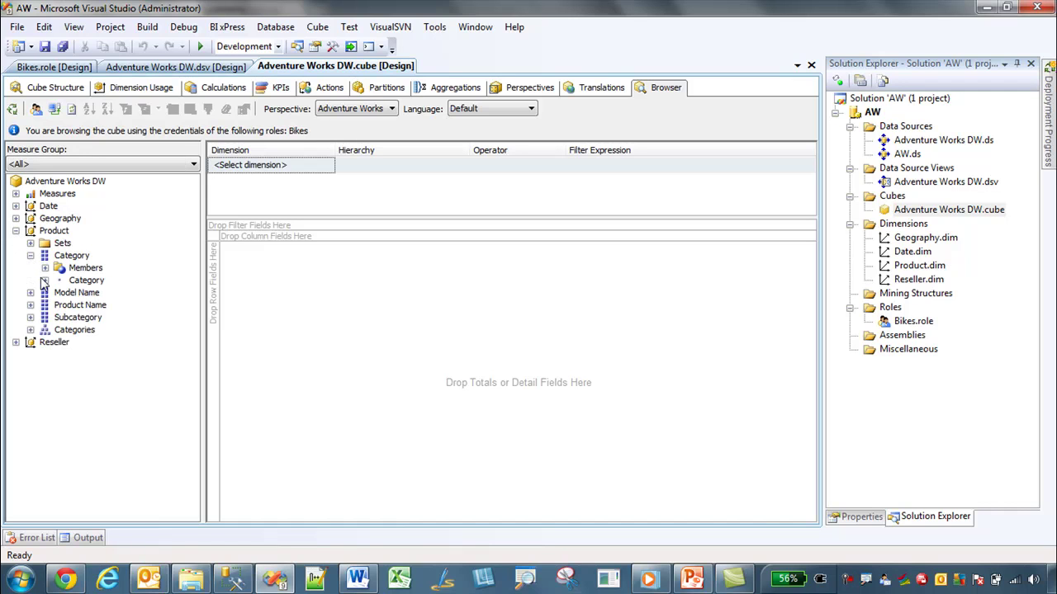
pyautogui.click(45, 281)
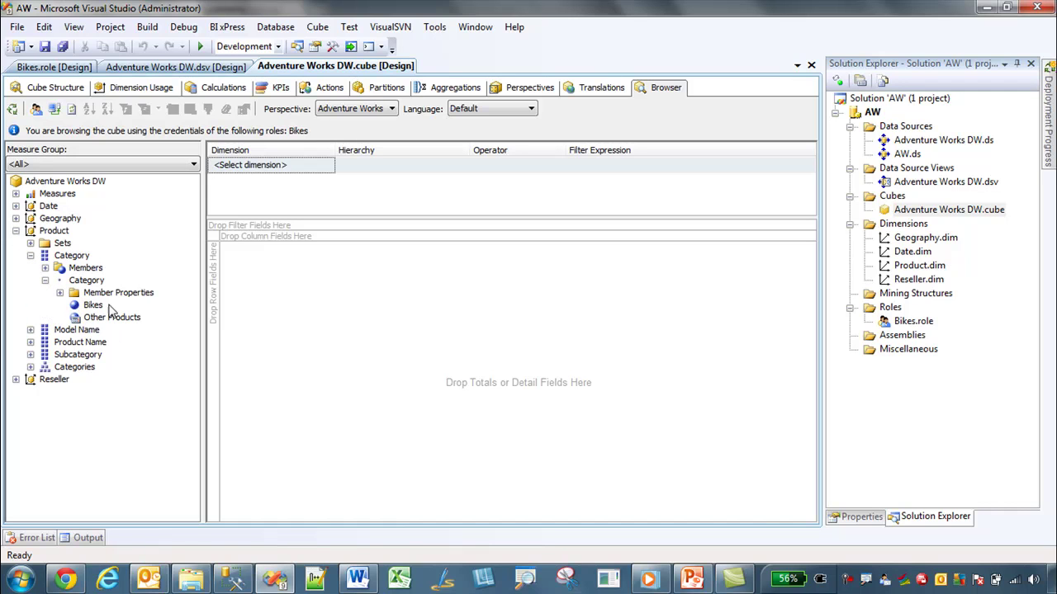
pyautogui.click(93, 307)
pyautogui.click(104, 319)
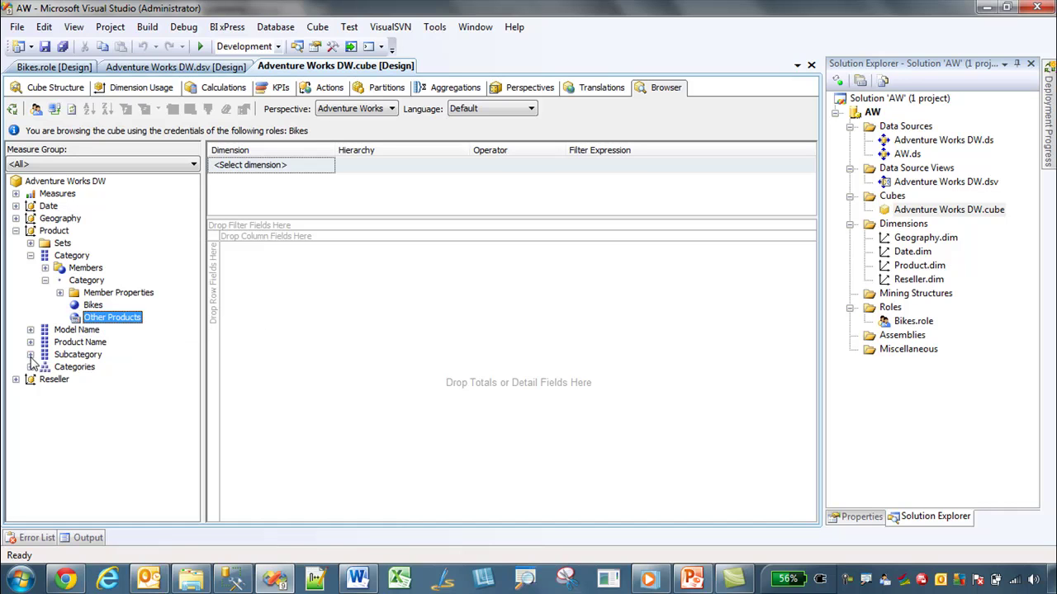
pyautogui.click(101, 319)
pyautogui.click(114, 318)
pyautogui.click(92, 306)
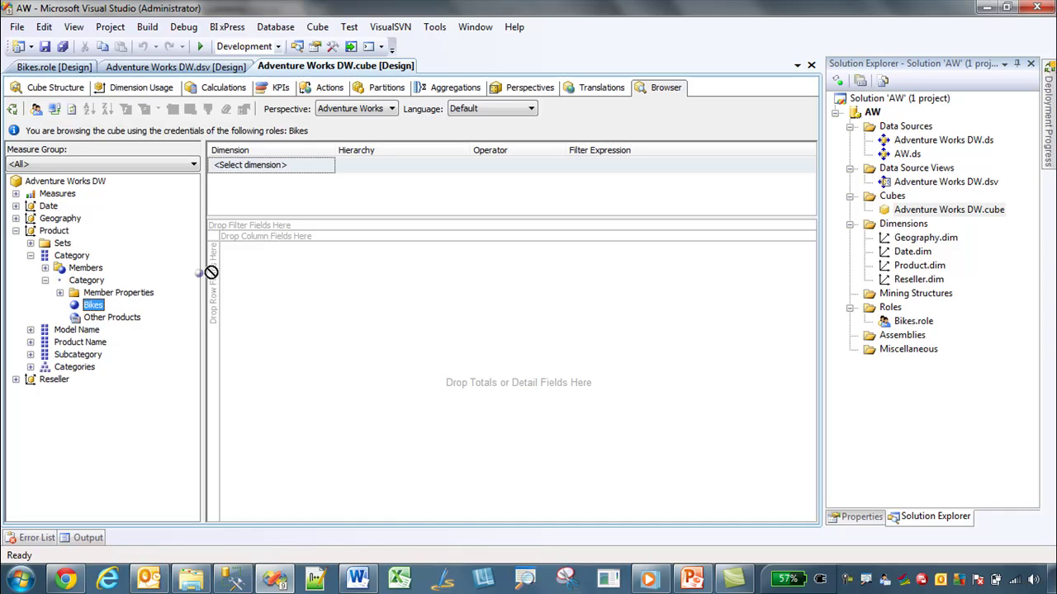
# Step: Build a browser pivot with Product Category on rows and the Reseller Cost and Reseller Sales Amount measures as data
pyautogui.moveTo(76, 279); pyautogui.dragTo(227, 284)
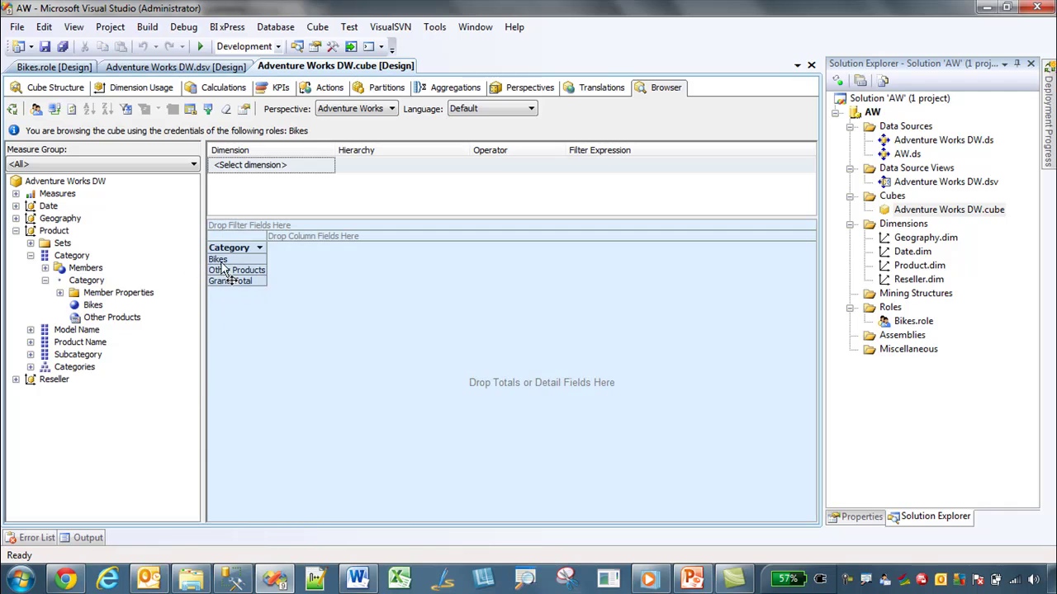
pyautogui.click(31, 255)
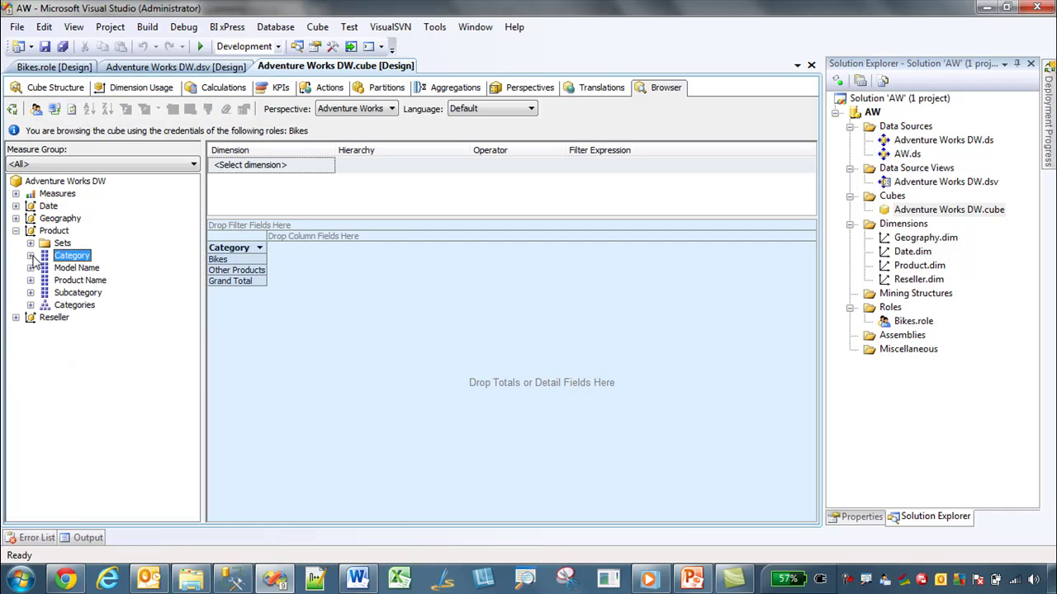
pyautogui.click(16, 193)
pyautogui.click(30, 206)
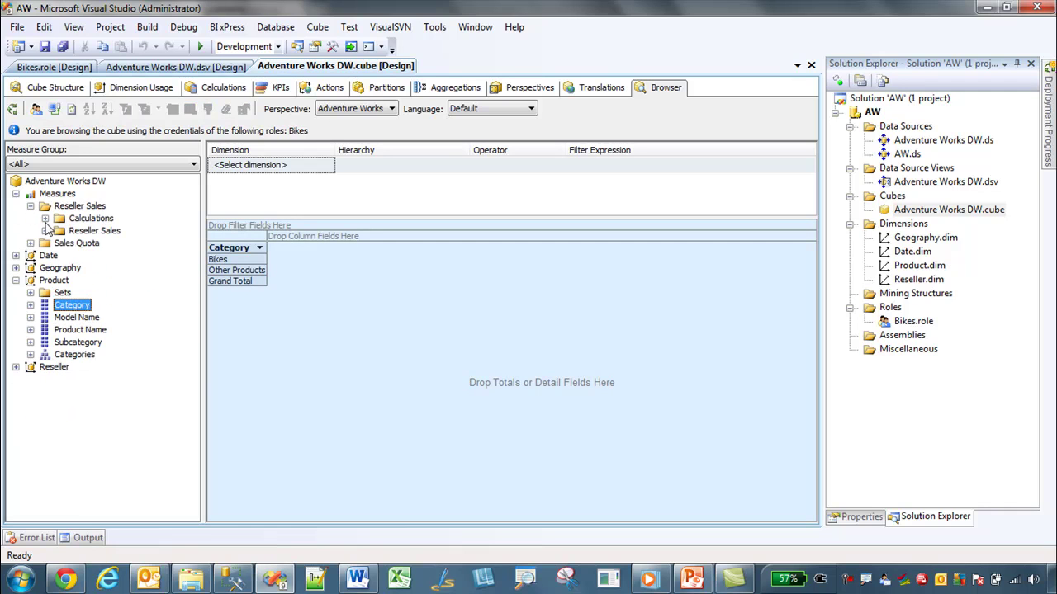
pyautogui.click(45, 230)
pyautogui.moveTo(84, 246); pyautogui.dragTo(317, 284)
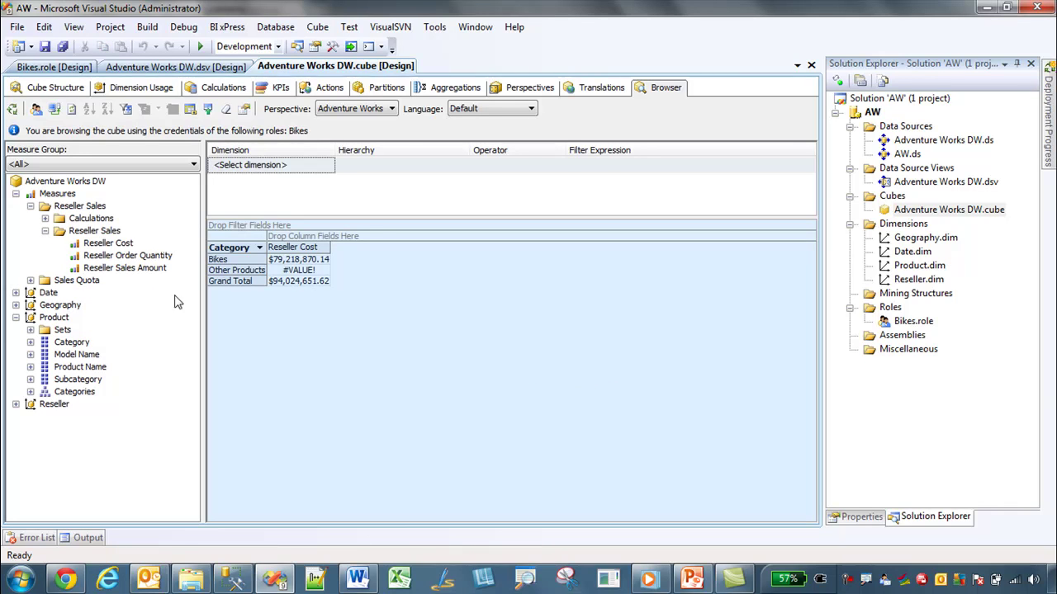
pyautogui.moveTo(87, 266); pyautogui.dragTo(387, 276)
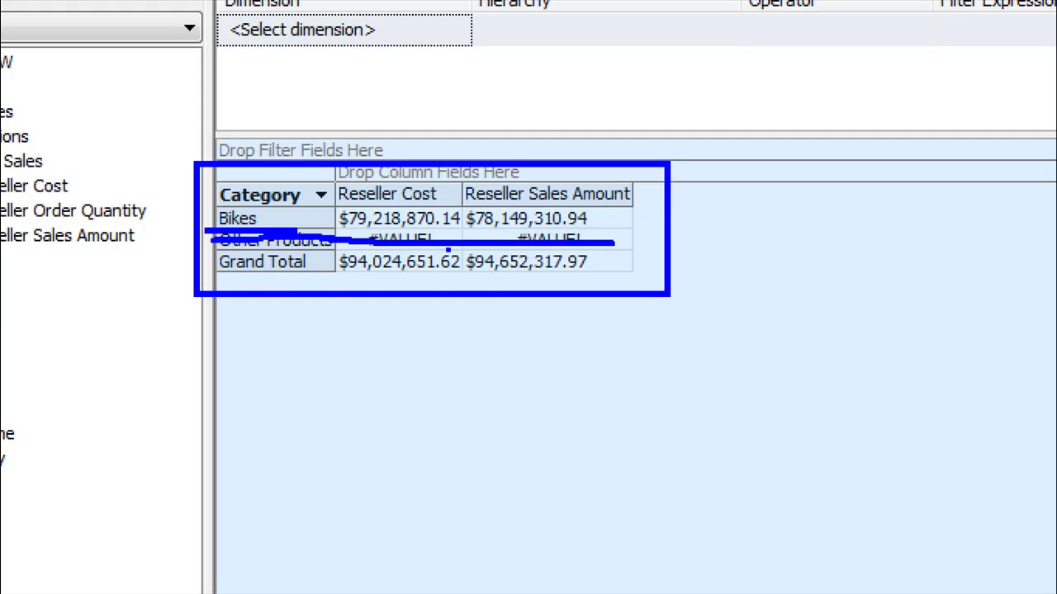
pyautogui.moveTo(327, 279); pyautogui.dragTo(616, 279)
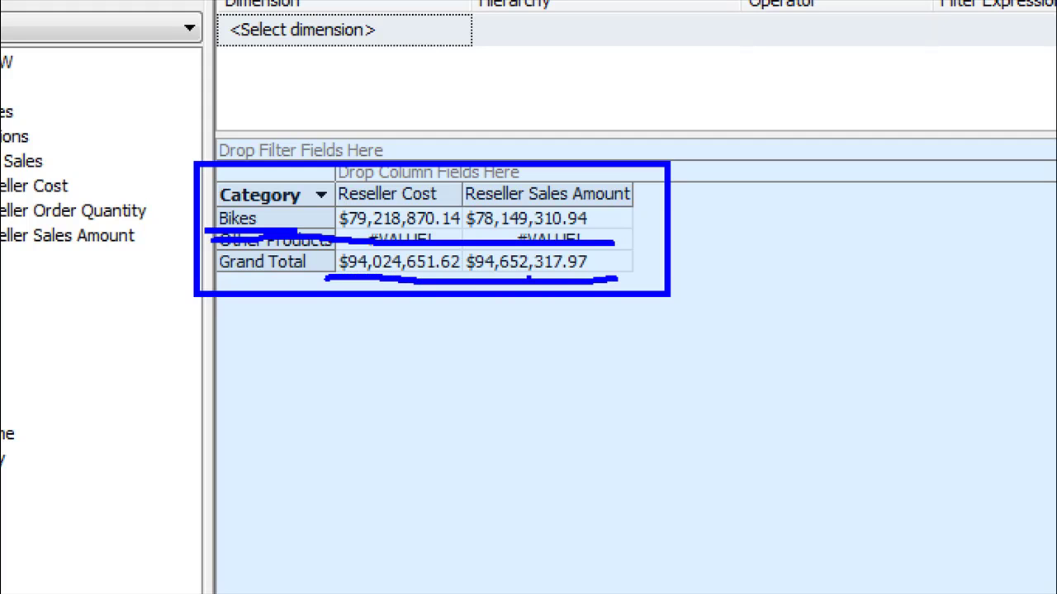
pyautogui.moveTo(332, 204); pyautogui.dragTo(341, 238)
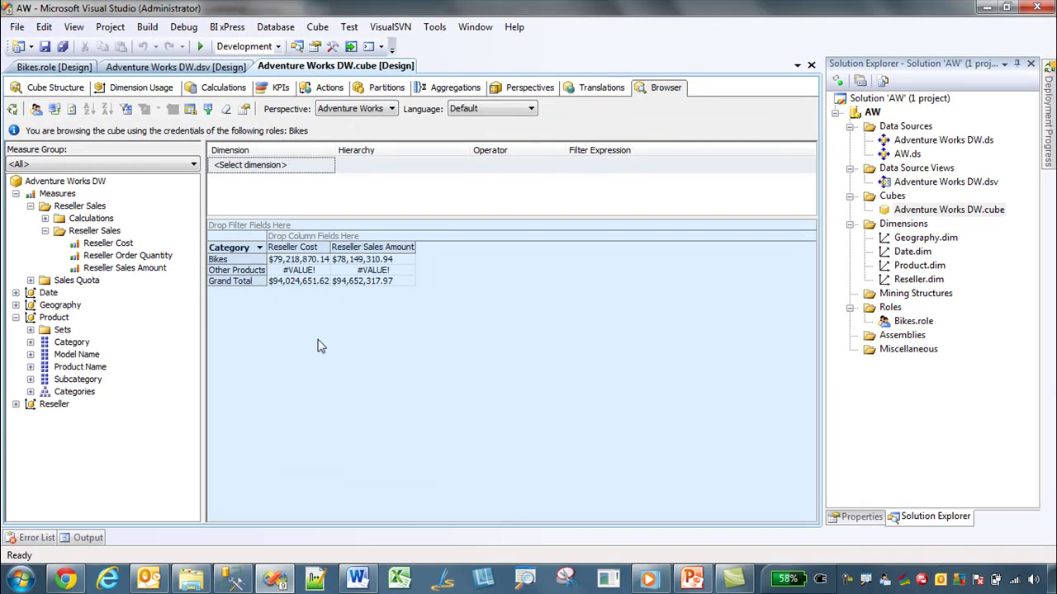
# Step: Enable visual totals for the Category attribute in the Bikes role and save it together with the Product dimension
pyautogui.click(47, 66)
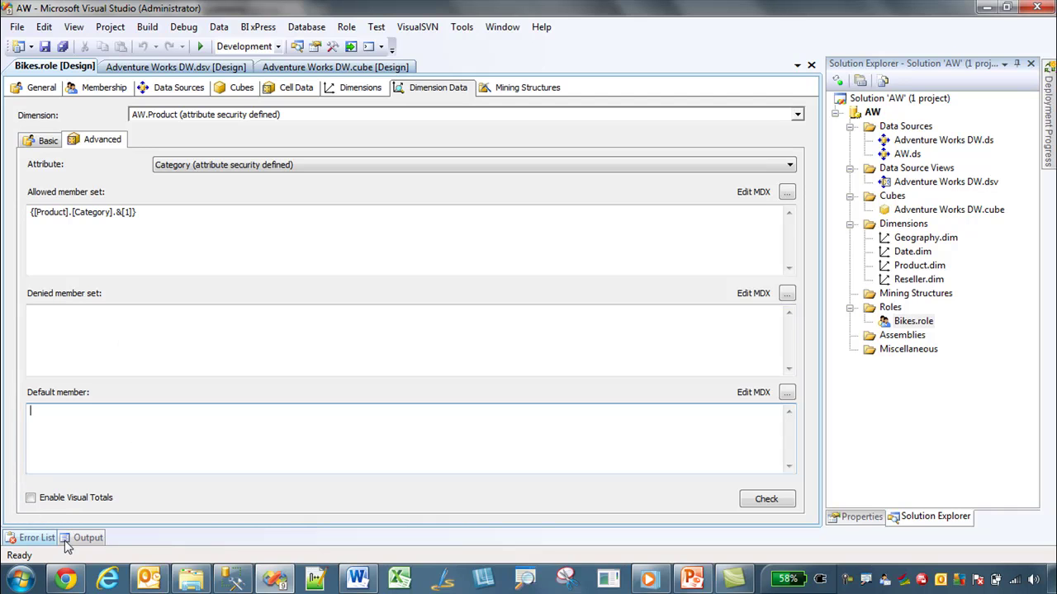
pyautogui.click(125, 328)
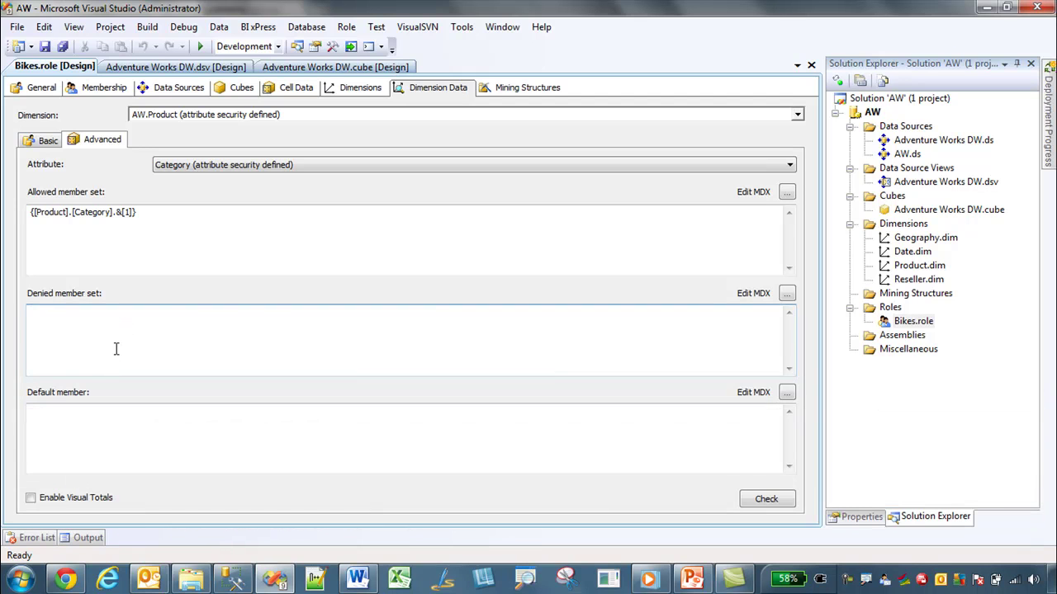
pyautogui.click(31, 498)
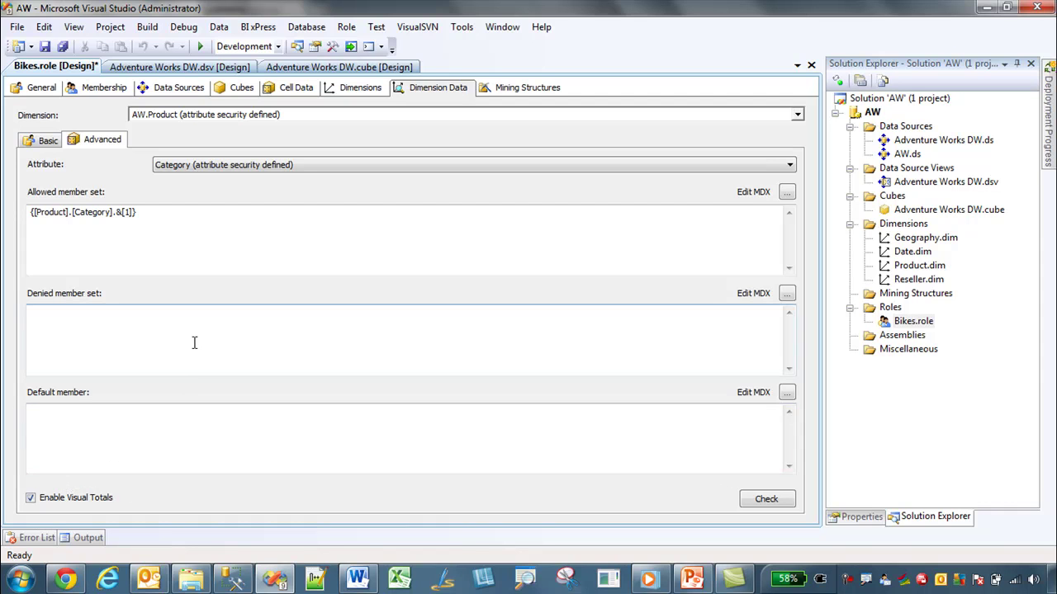
pyautogui.click(46, 48)
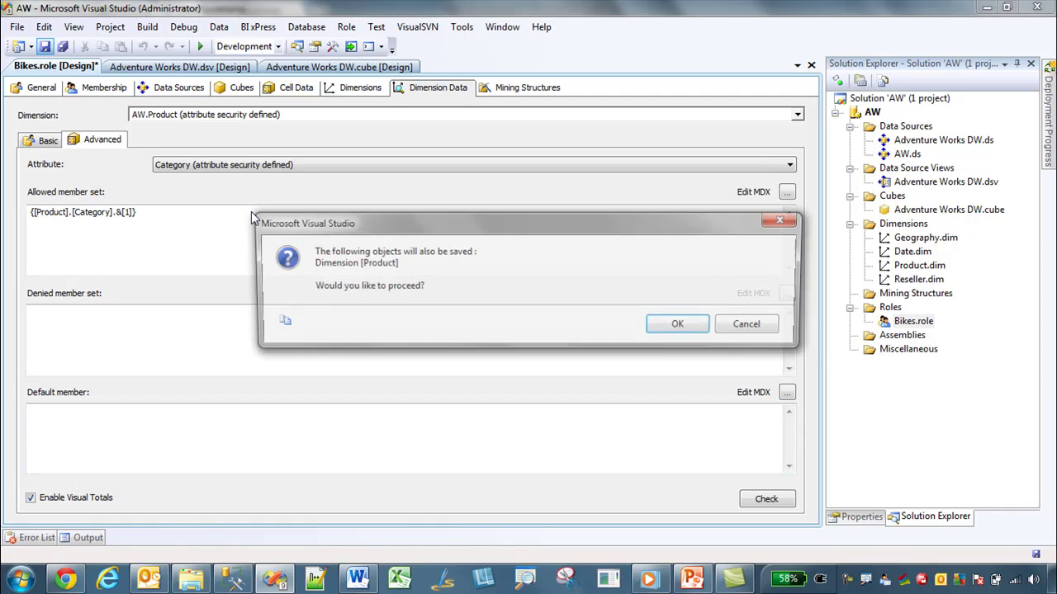
pyautogui.click(646, 335)
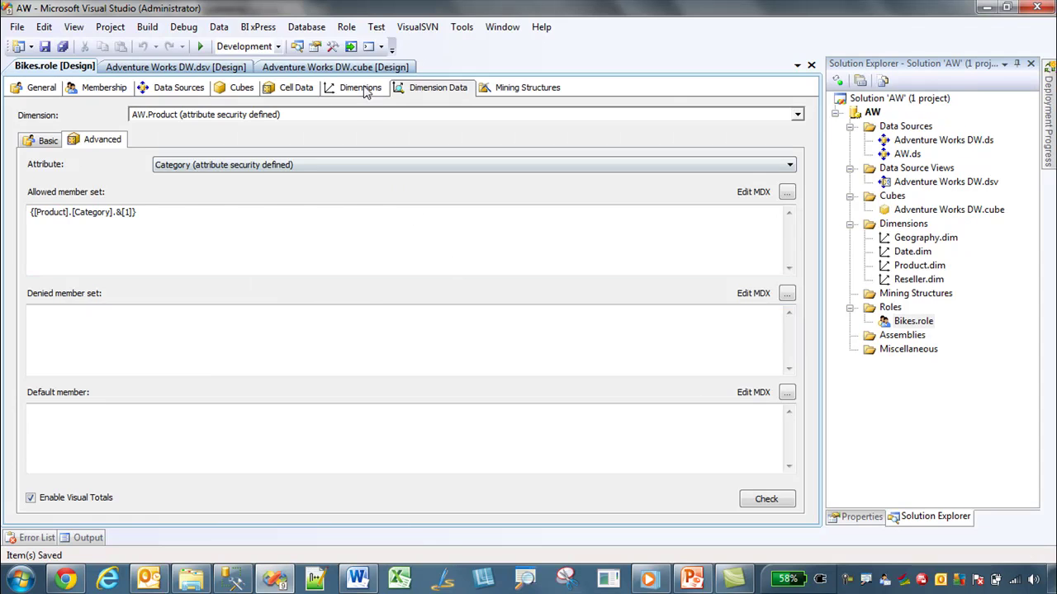
# Step: Delete the [Other Products] named set from the Adventure Works DW cube's calculations and save the cube
pyautogui.click(339, 67)
pyautogui.click(222, 88)
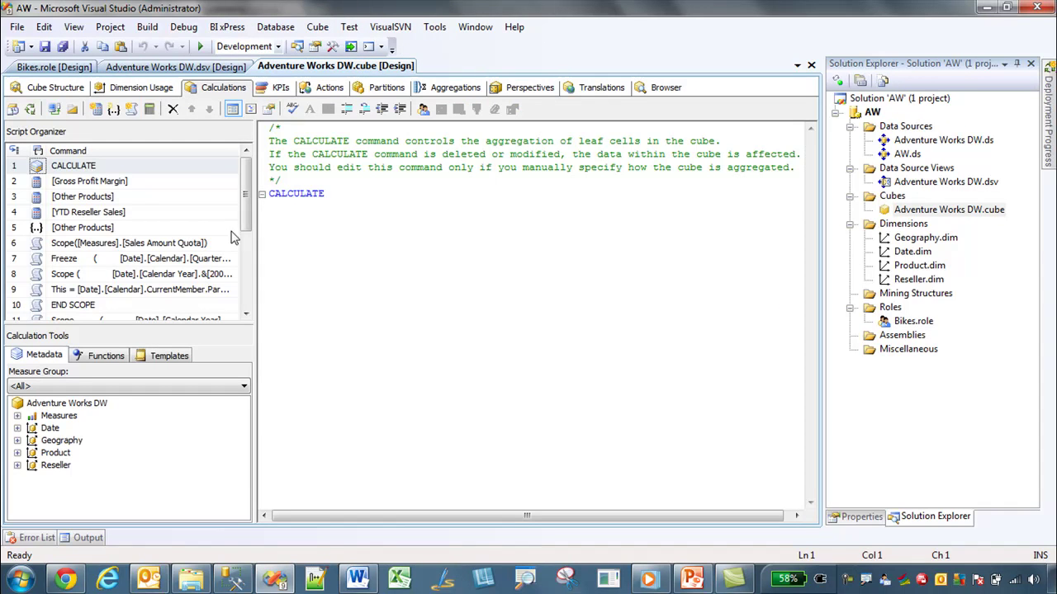
pyautogui.click(147, 232)
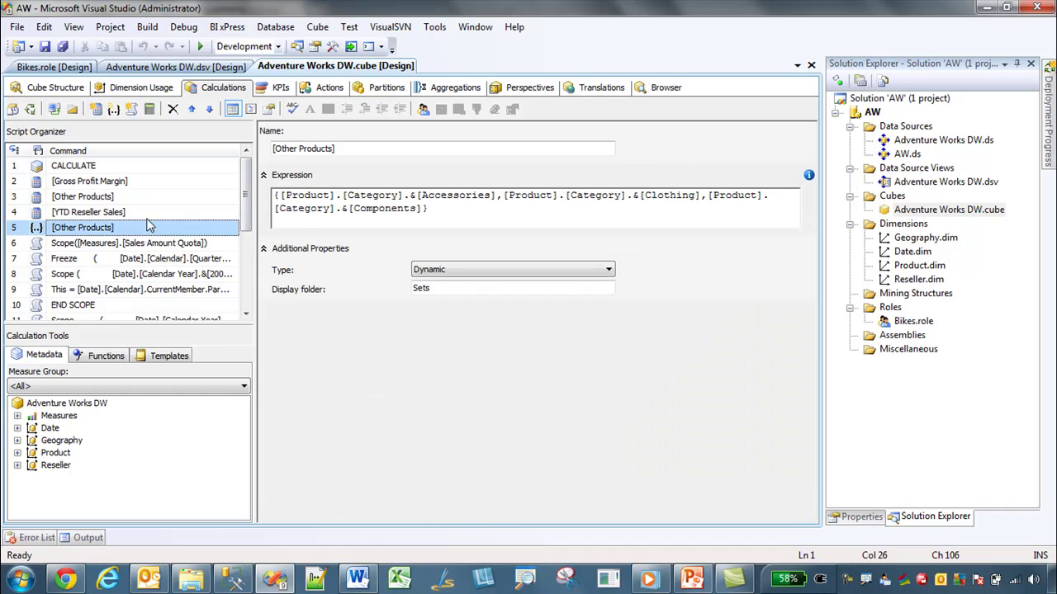
pyautogui.rightClick(136, 232)
pyautogui.click(177, 349)
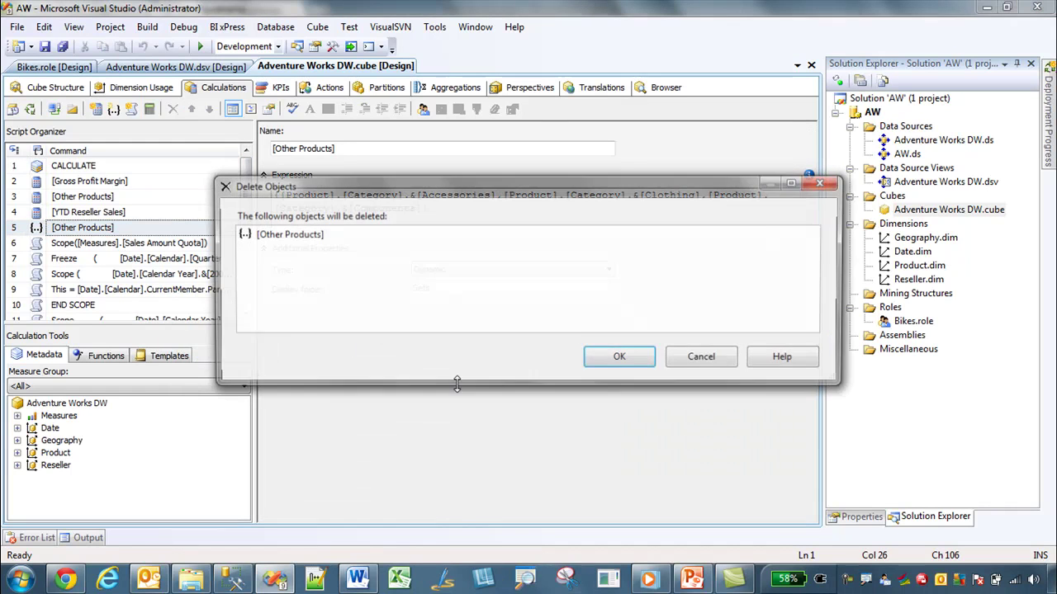
pyautogui.click(619, 357)
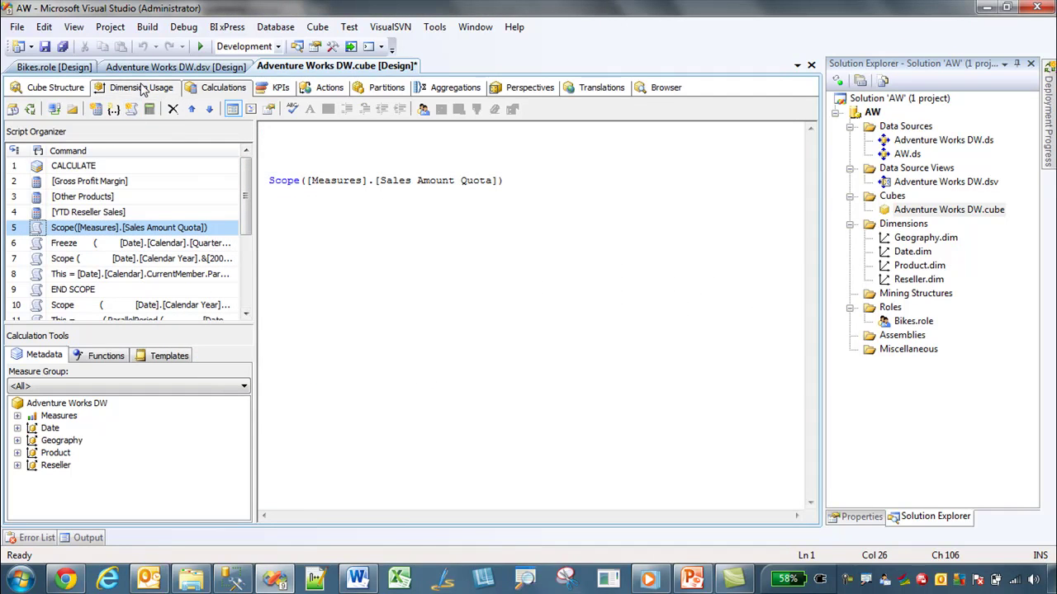
pyautogui.click(141, 88)
pyautogui.click(46, 46)
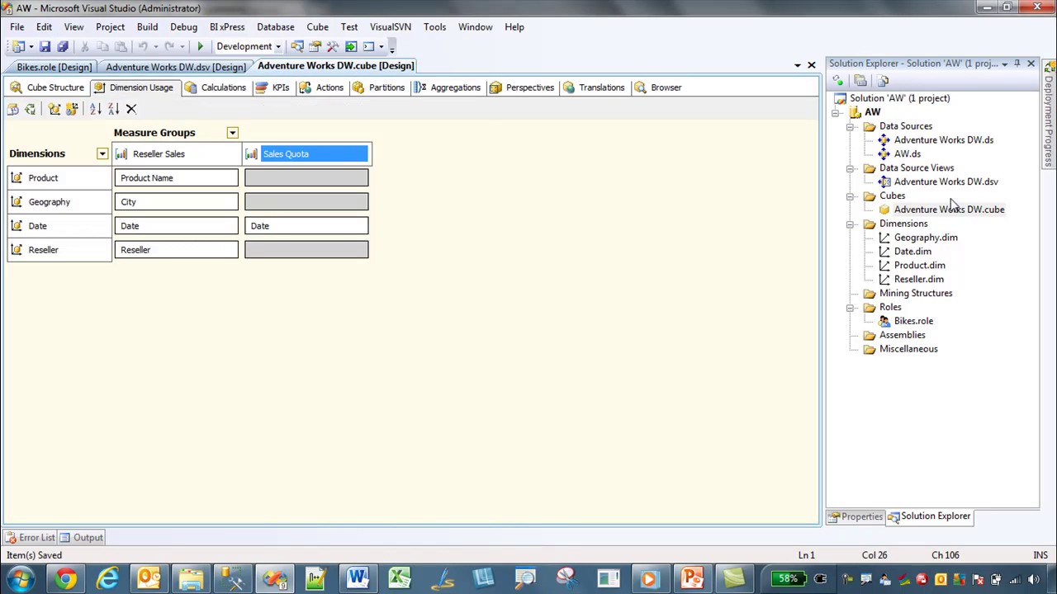
# Step: Deploy the AW project and reconnect the Adventure Works DW cube browser to the updated cube
pyautogui.rightClick(872, 114)
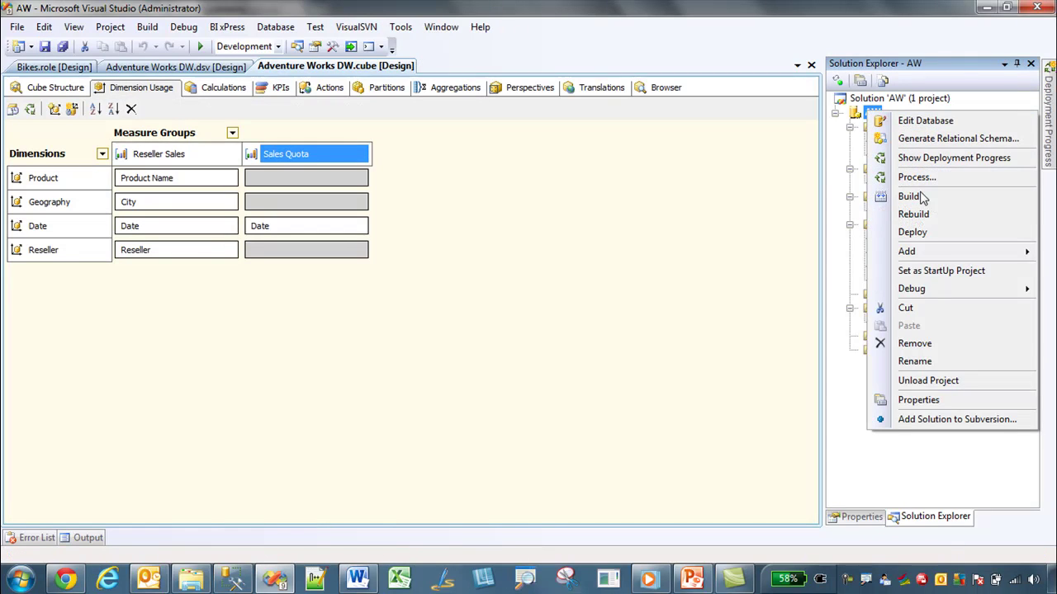
pyautogui.click(919, 232)
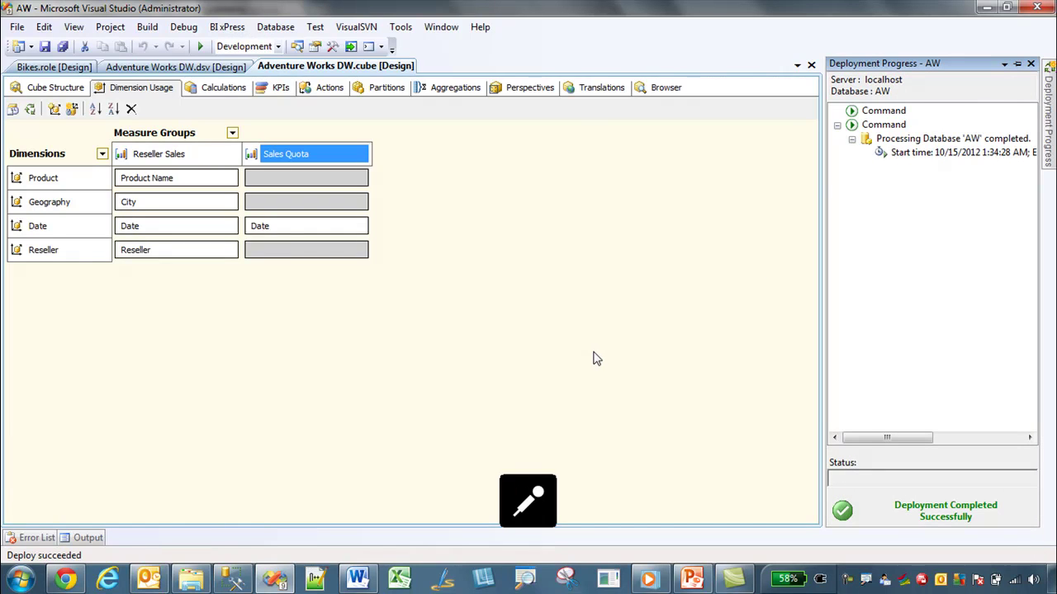
pyautogui.click(662, 87)
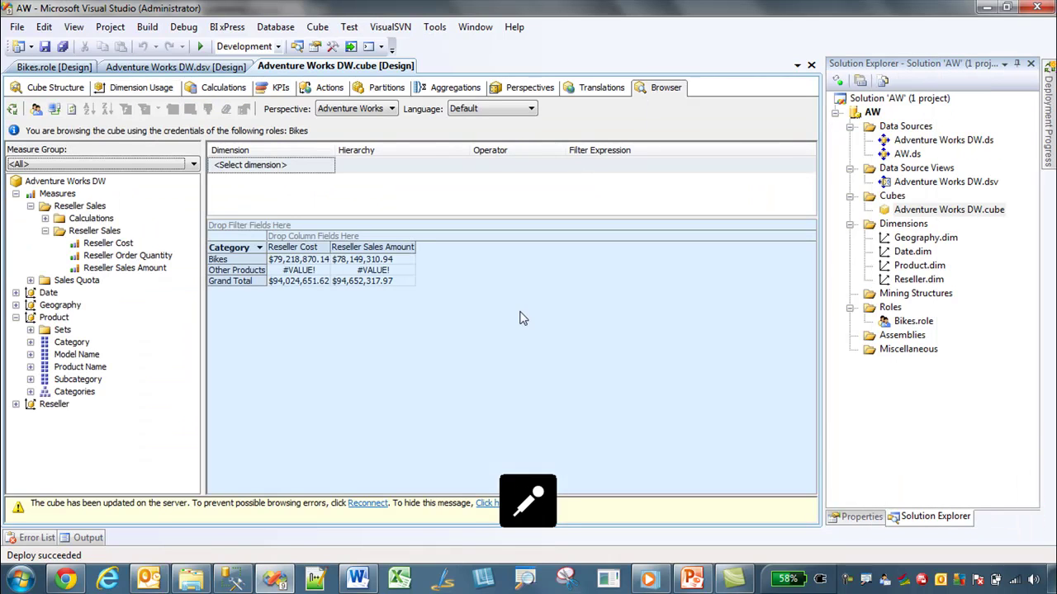
pyautogui.click(55, 110)
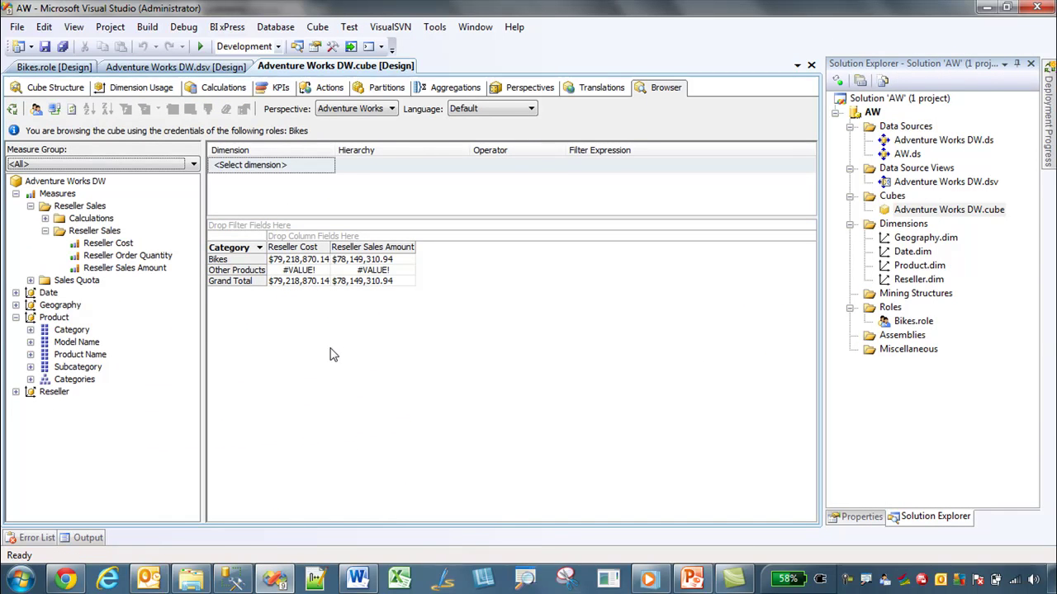
# Step: Remove Category from the browser pivot's rows and add it back to recheck its members
pyautogui.moveTo(225, 247); pyautogui.dragTo(186, 231)
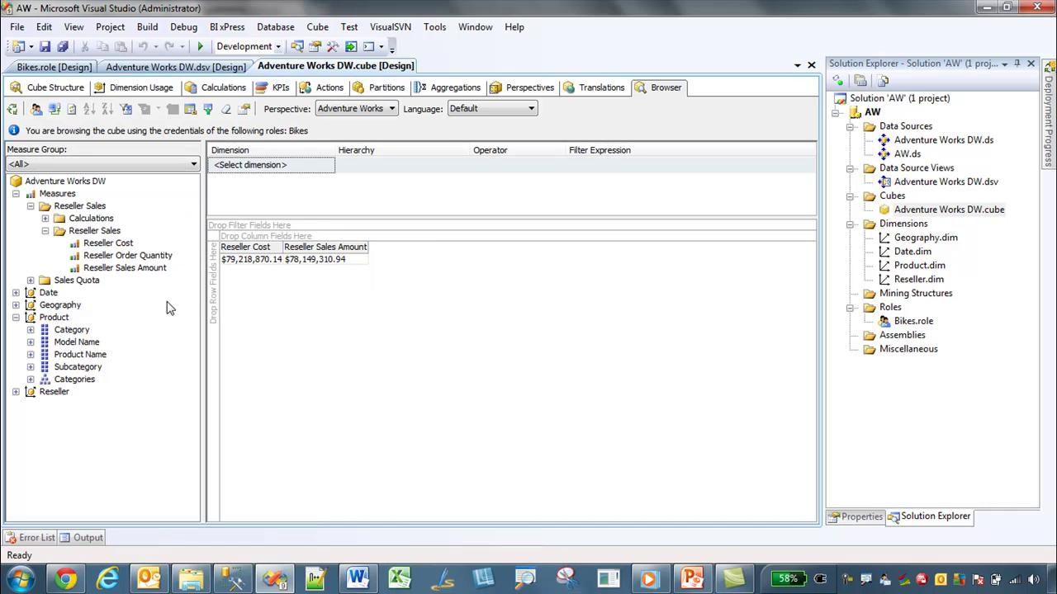
pyautogui.moveTo(69, 330); pyautogui.dragTo(217, 282)
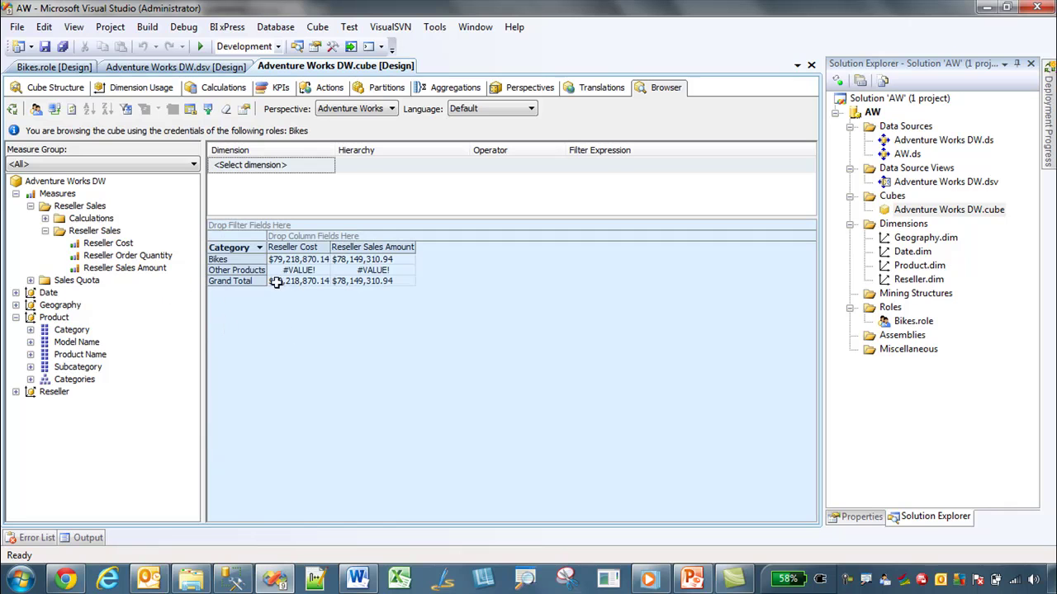
pyautogui.click(258, 270)
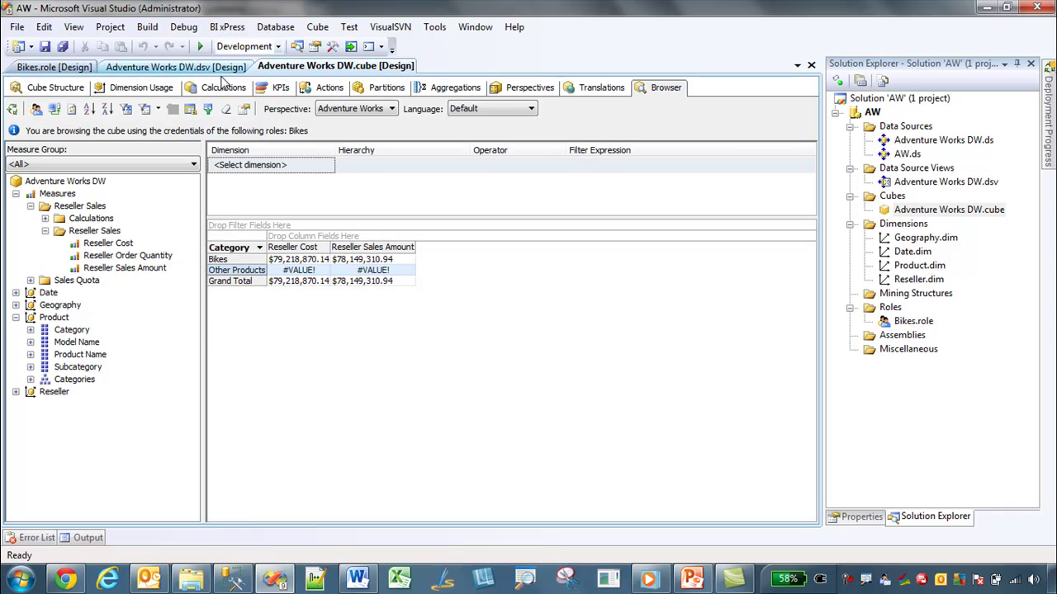
# Step: Delete the [Other Products] calculated member from the Adventure Works DW cube's calculations and save the cube
pyautogui.click(219, 88)
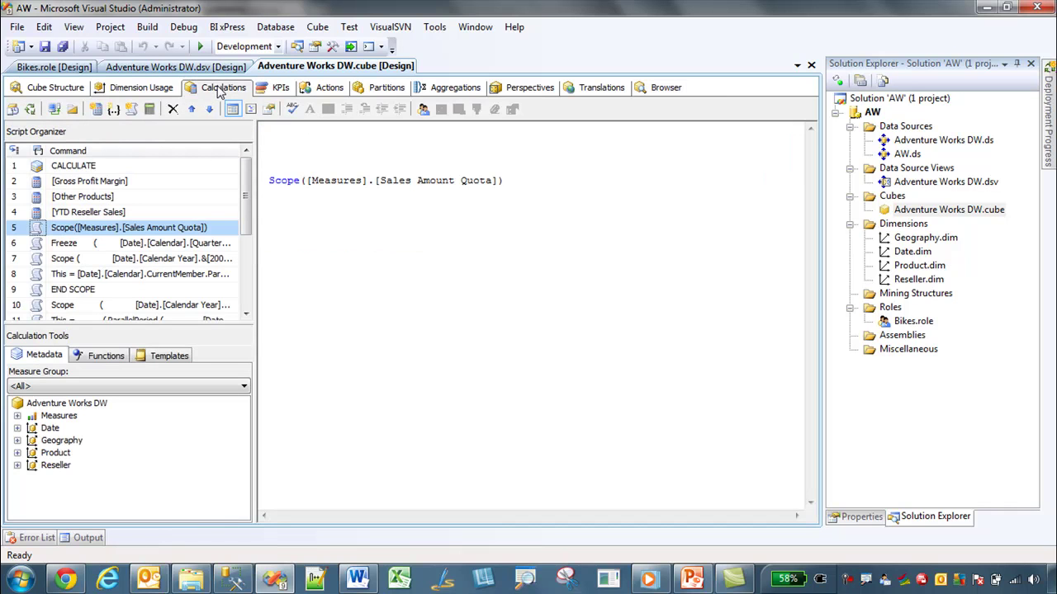
pyautogui.click(222, 199)
pyautogui.rightClick(168, 203)
pyautogui.click(208, 318)
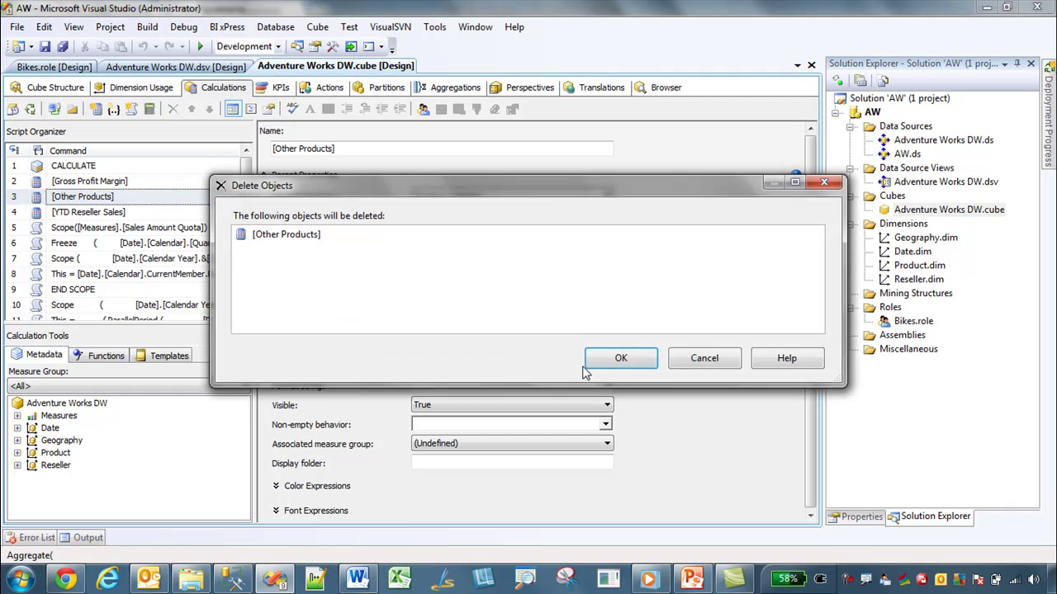
pyautogui.click(615, 362)
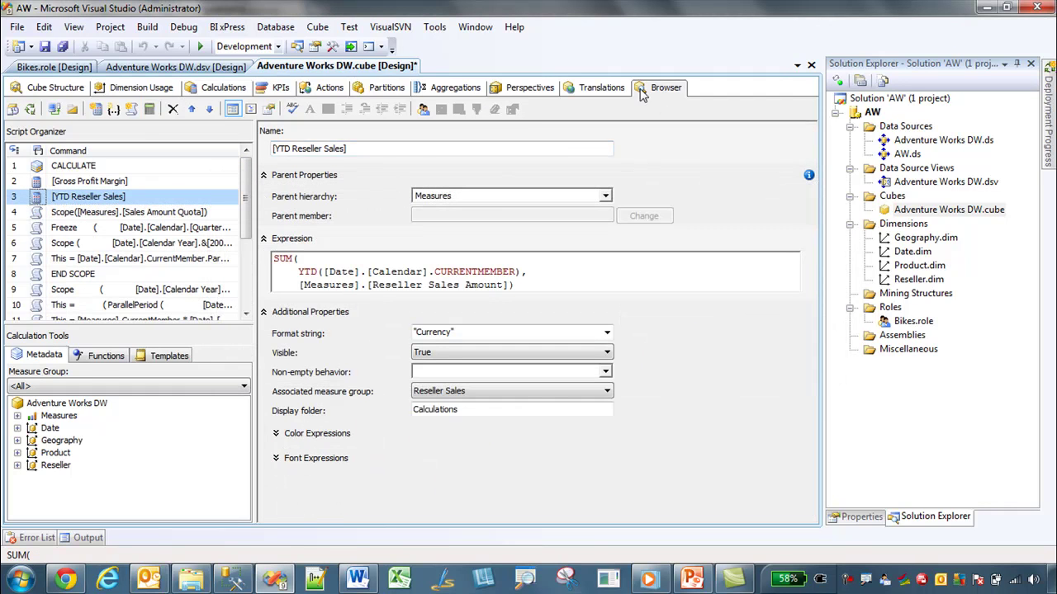
pyautogui.click(657, 88)
pyautogui.hotkey('ctrl', 's')
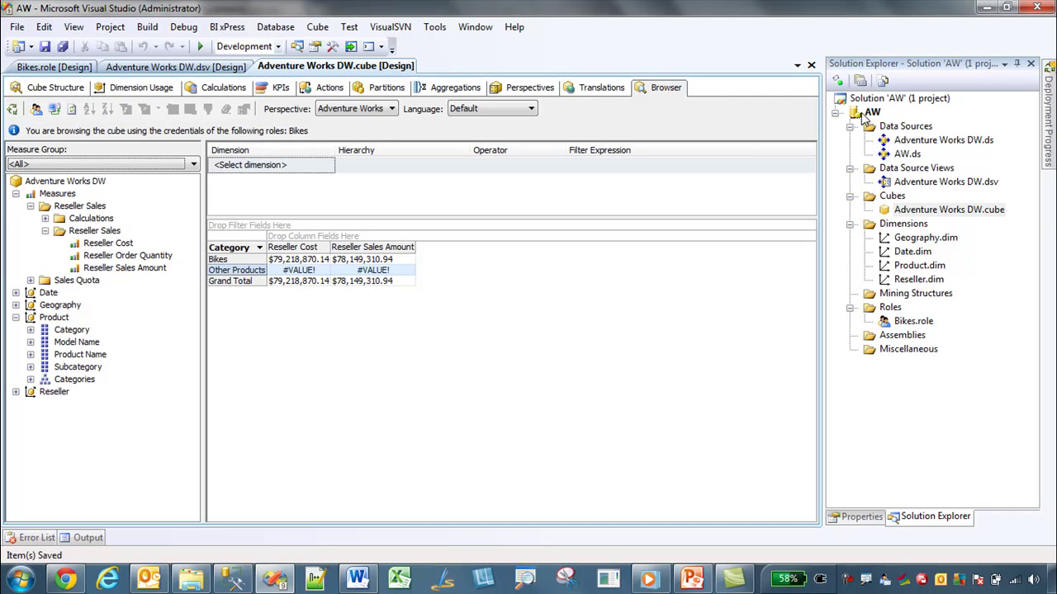
# Step: Redeploy the AW project and reconnect the cube browser to refresh the Category pivot
pyautogui.rightClick(863, 118)
pyautogui.click(931, 233)
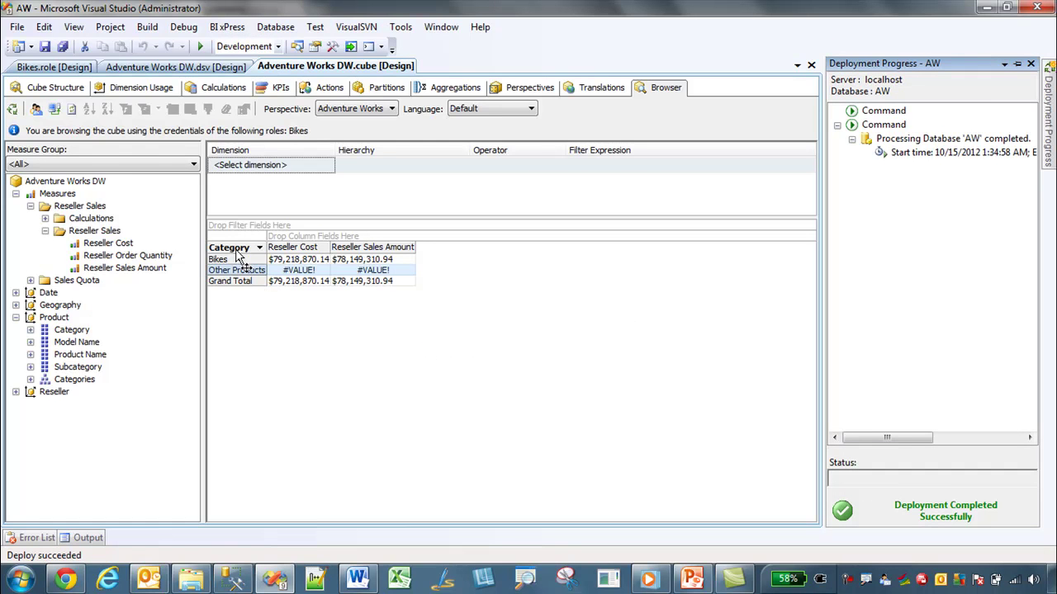
pyautogui.click(54, 109)
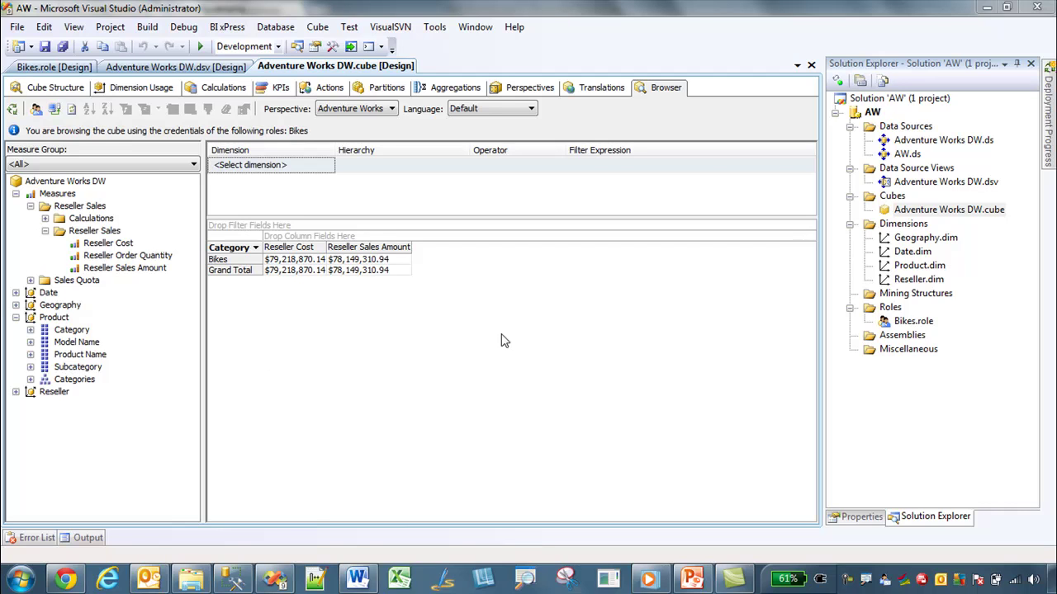
# Step: Create a new role in the AW project and rename its file and object to MiddleManagers
pyautogui.rightClick(890, 309)
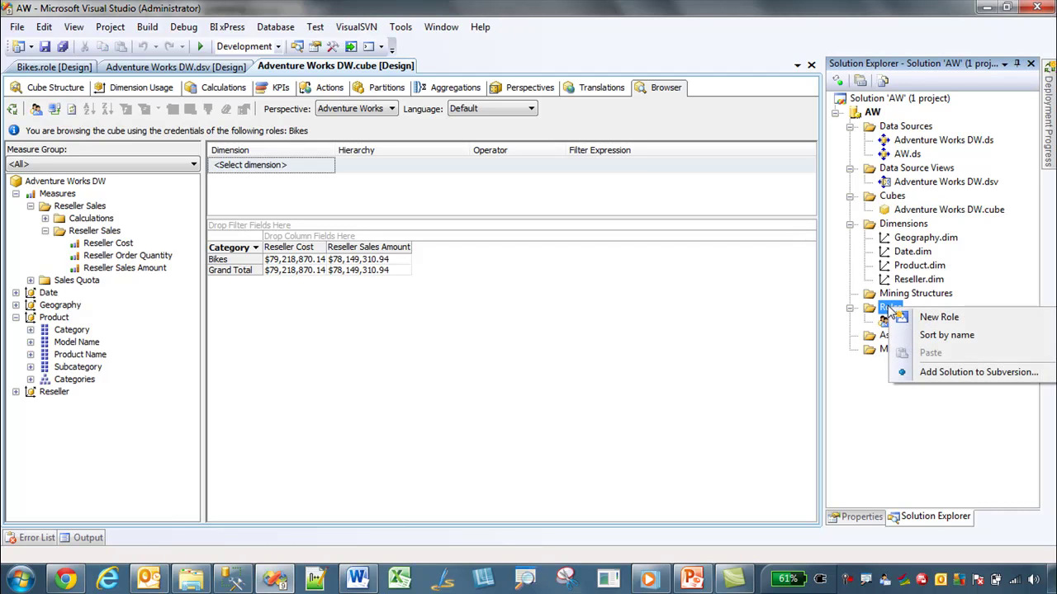
pyautogui.click(940, 317)
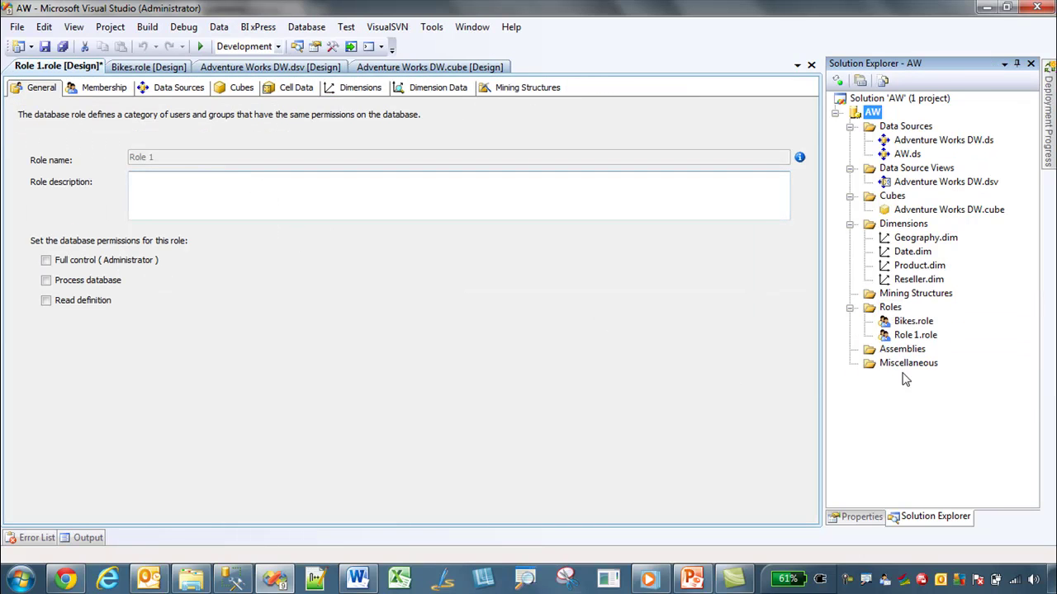
pyautogui.rightClick(915, 337)
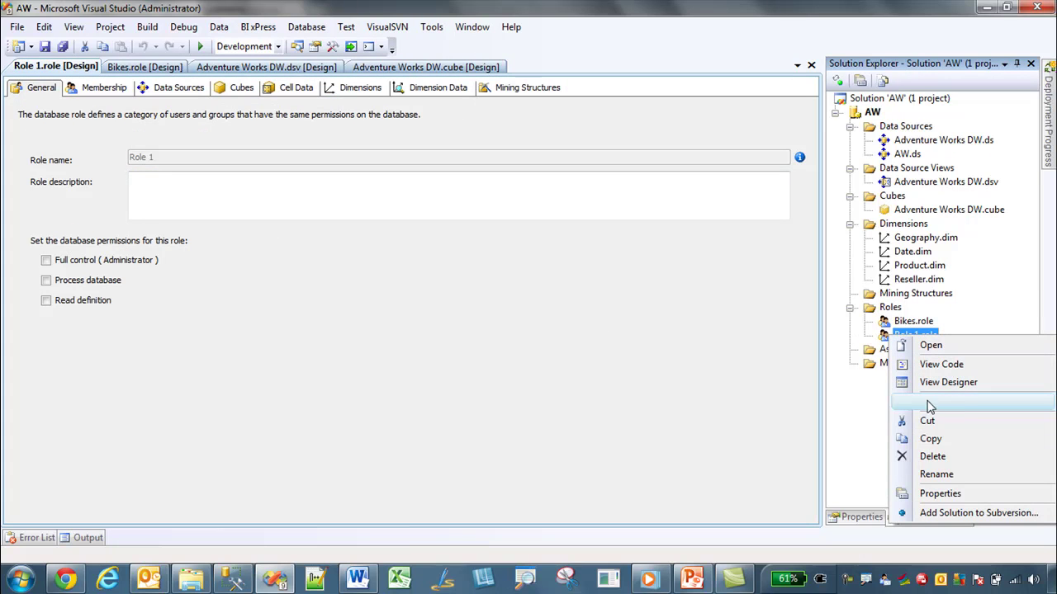
pyautogui.click(935, 475)
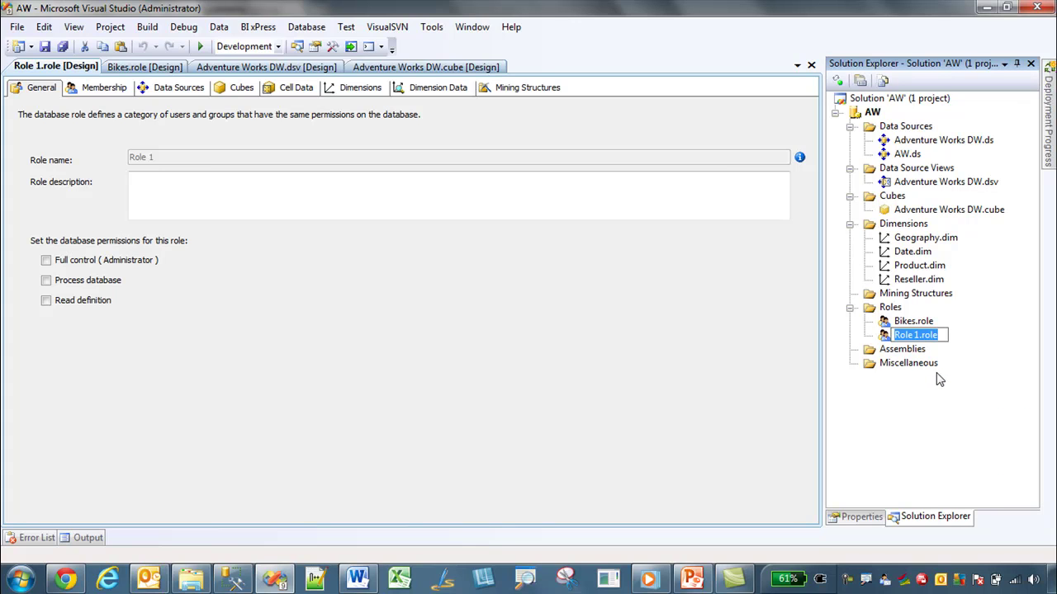
pyautogui.write('Midd')
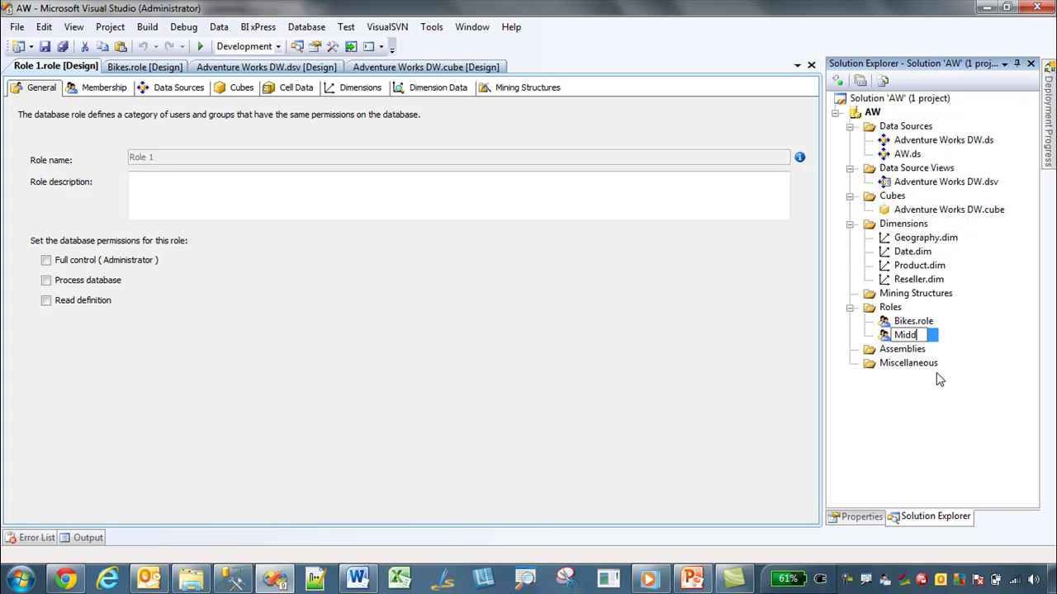
pyautogui.write('leManagers.role')
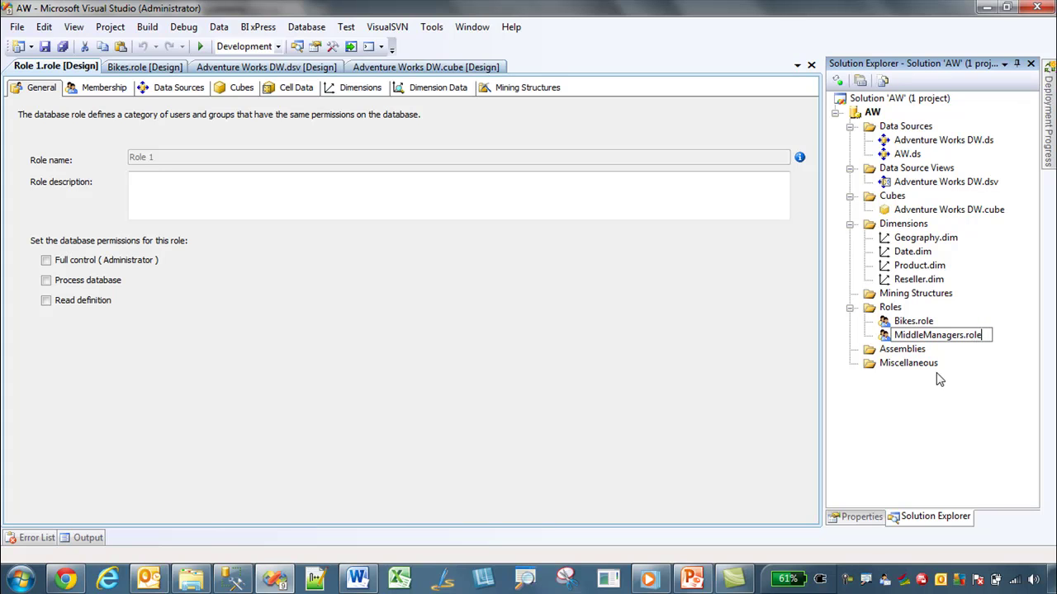
pyautogui.press('Return')
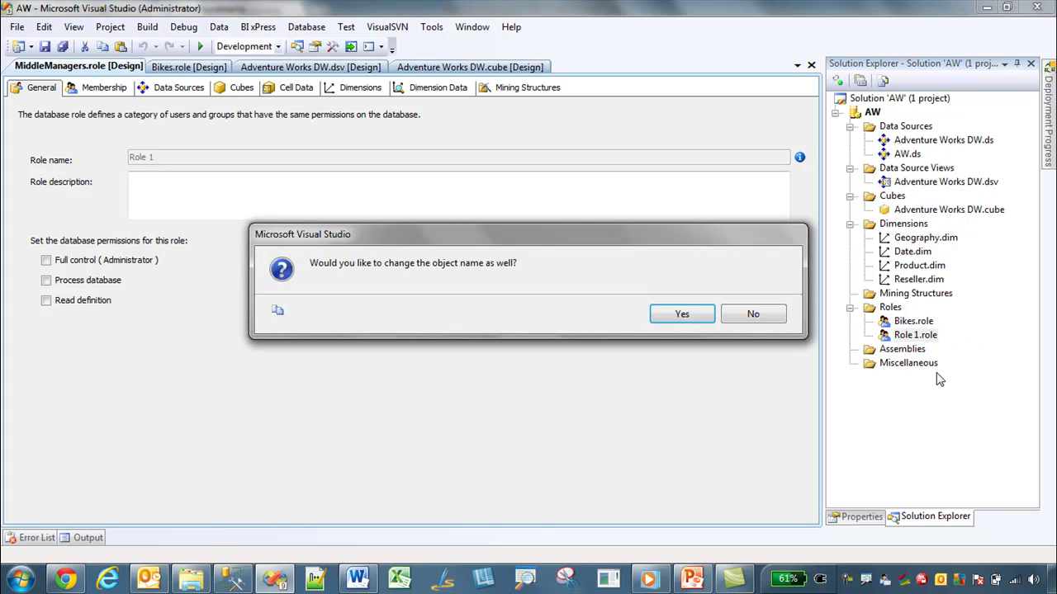
pyautogui.click(678, 316)
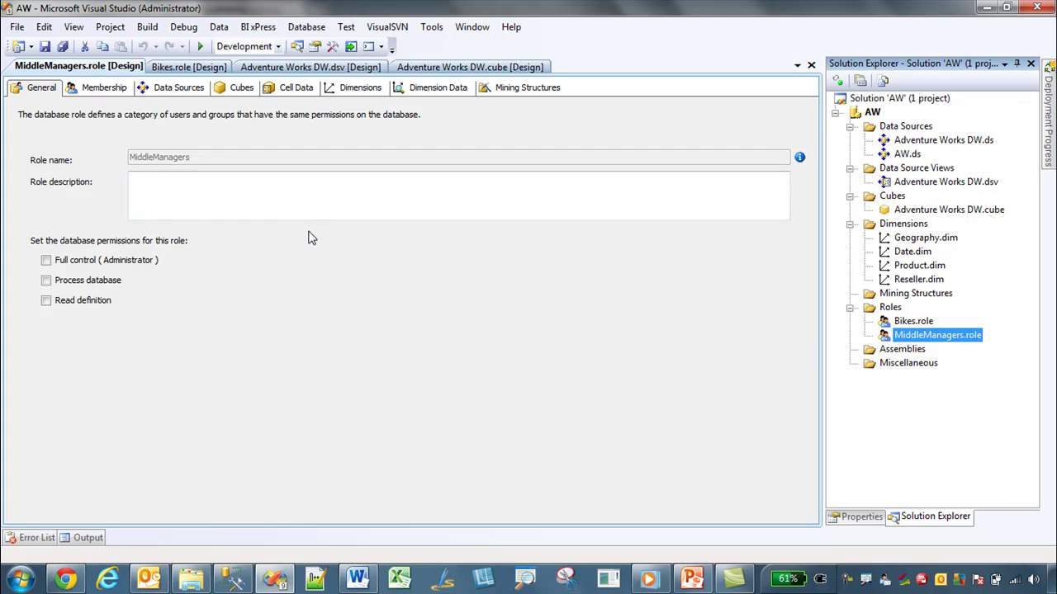
# Step: Grant the MiddleManagers role Read access to the Adventure Works DW cube
pyautogui.click(288, 97)
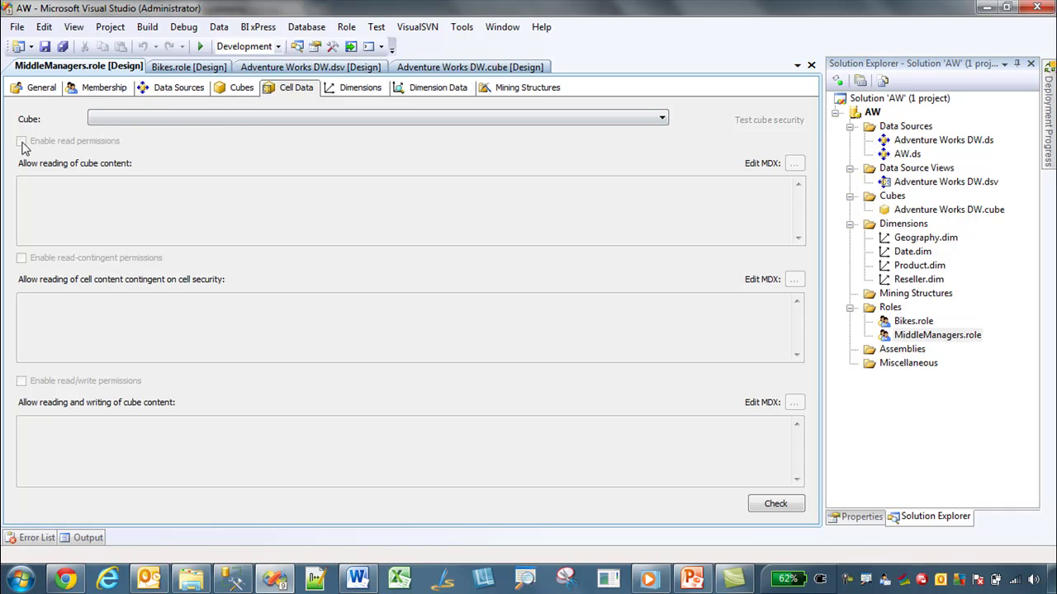
pyautogui.click(242, 87)
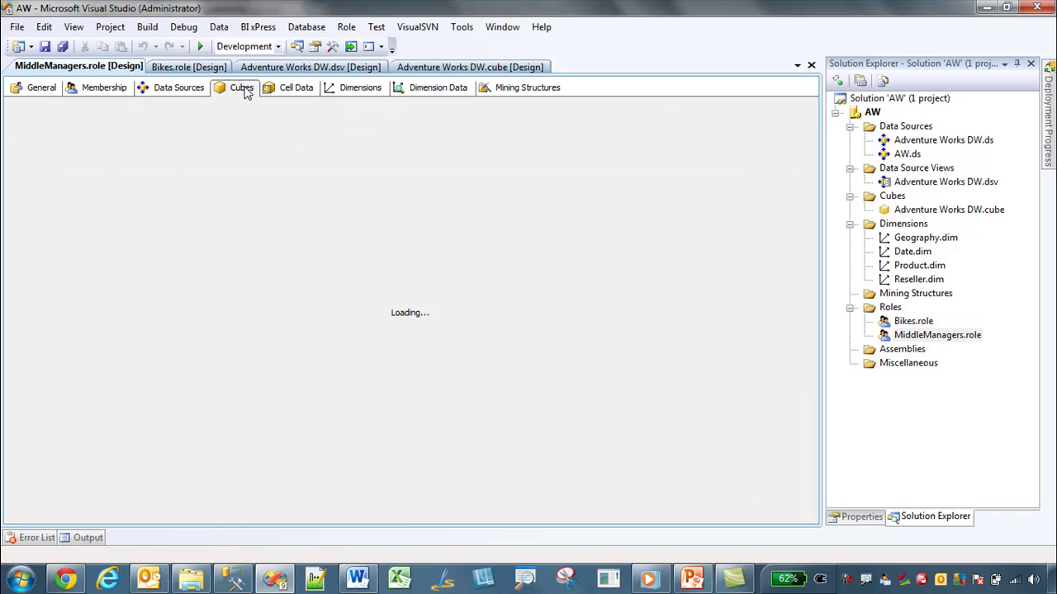
pyautogui.click(375, 150)
pyautogui.click(376, 150)
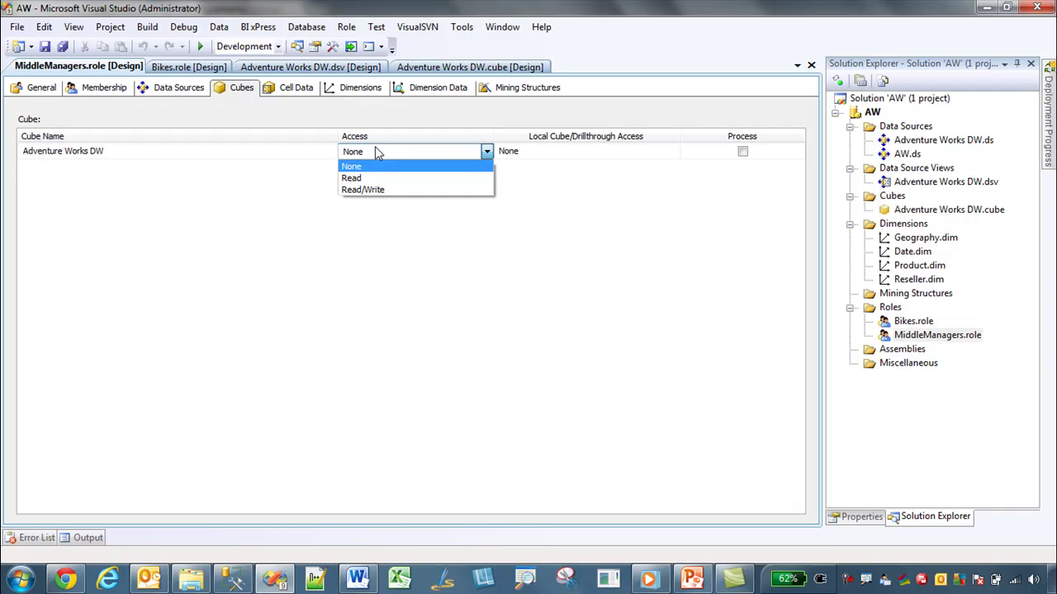
pyautogui.click(368, 178)
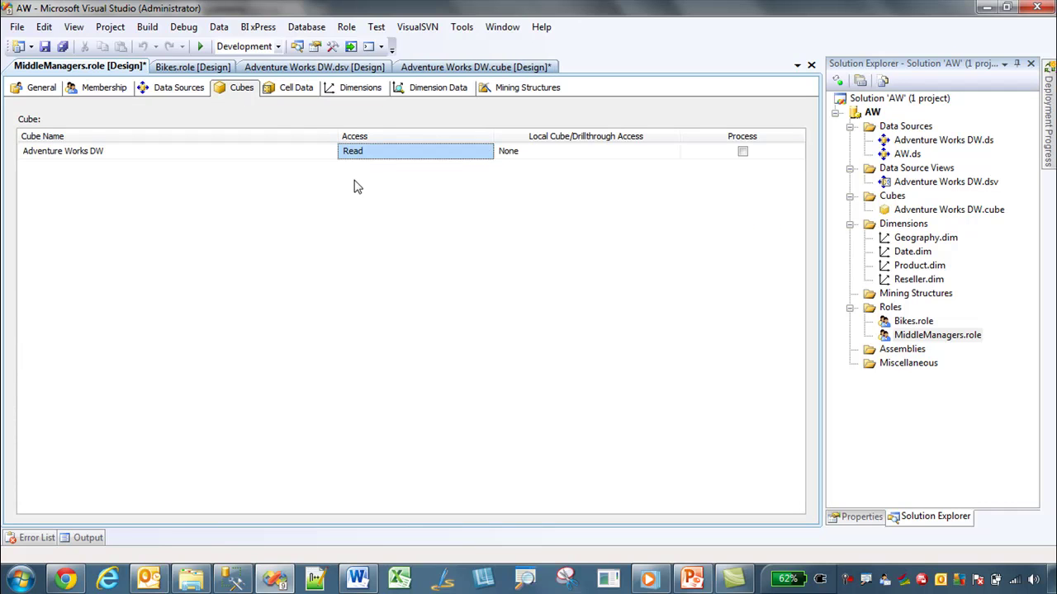
# Step: Enable cell data read permissions for the Adventure Works DW cube in the MiddleManagers role
pyautogui.click(297, 91)
pyautogui.click(244, 87)
pyautogui.click(297, 89)
pyautogui.click(199, 119)
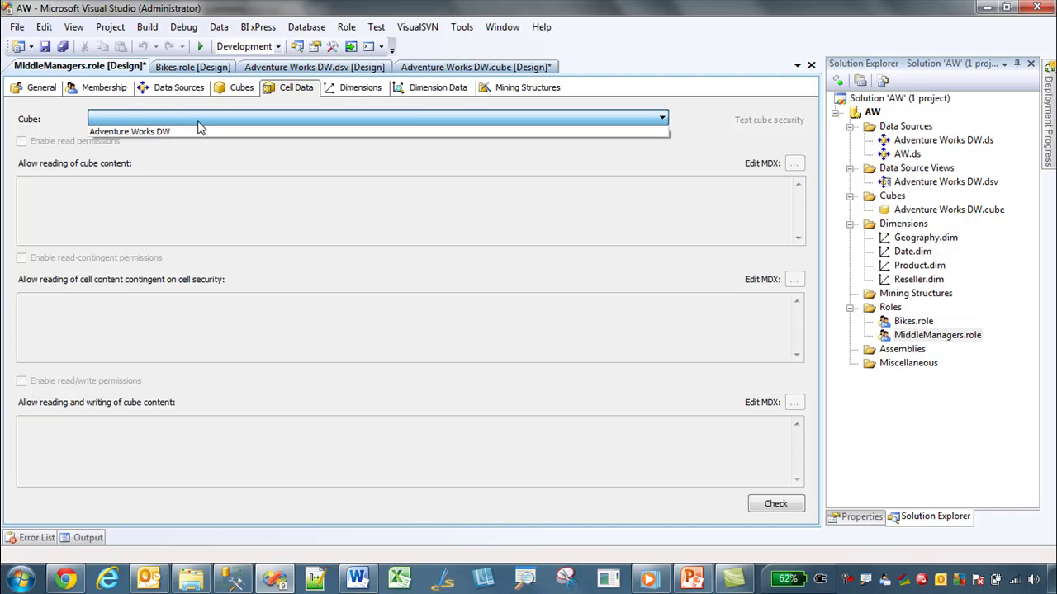
pyautogui.click(193, 132)
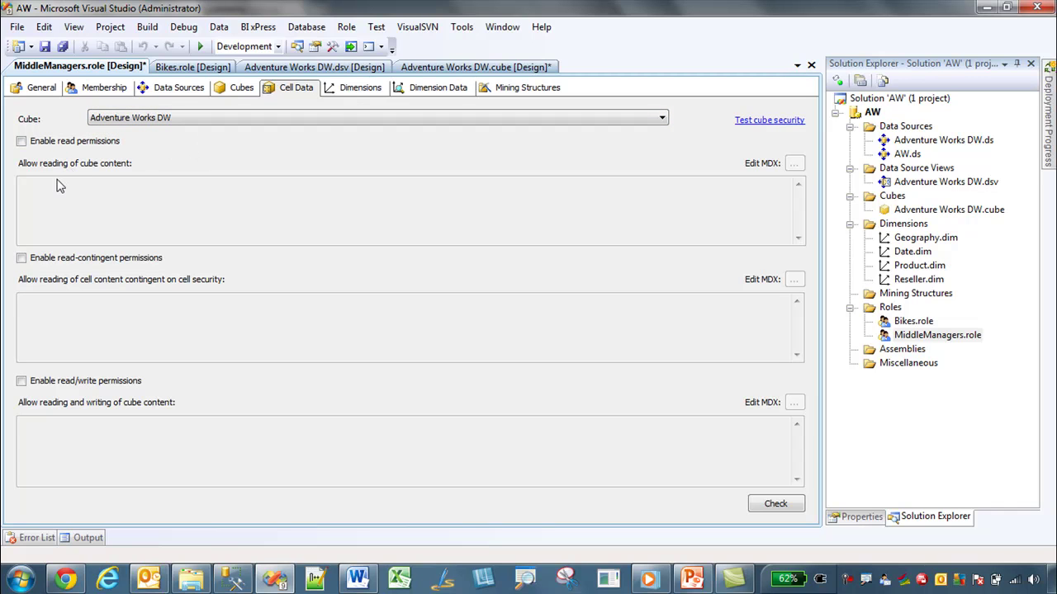
pyautogui.click(21, 142)
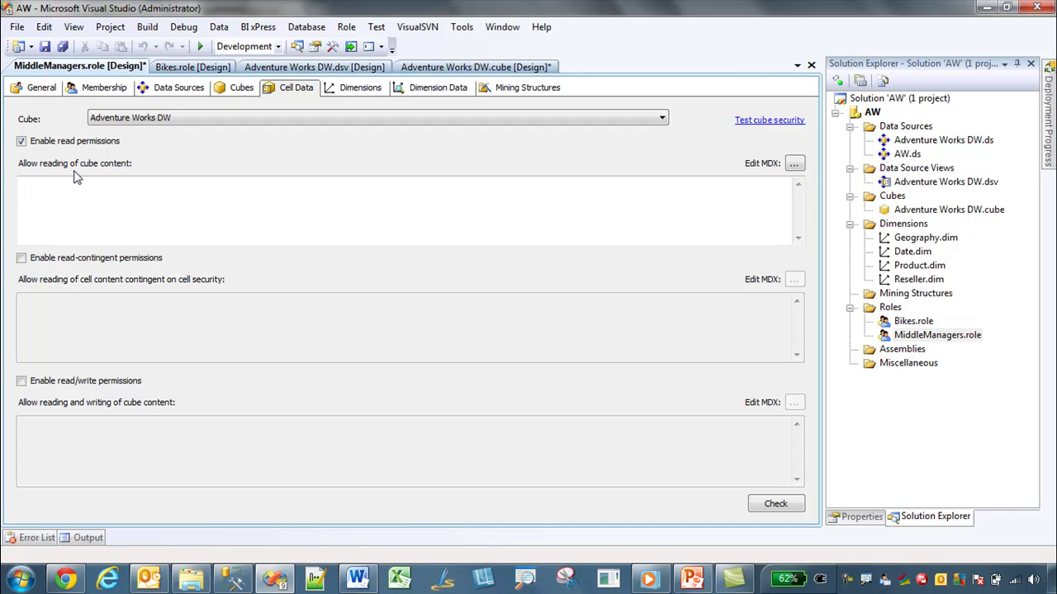
# Step: Compose the read permission expression NOT Measures.currentmembers is [Measures].[Reseller Cost] in the MDX Builder
pyautogui.click(82, 204)
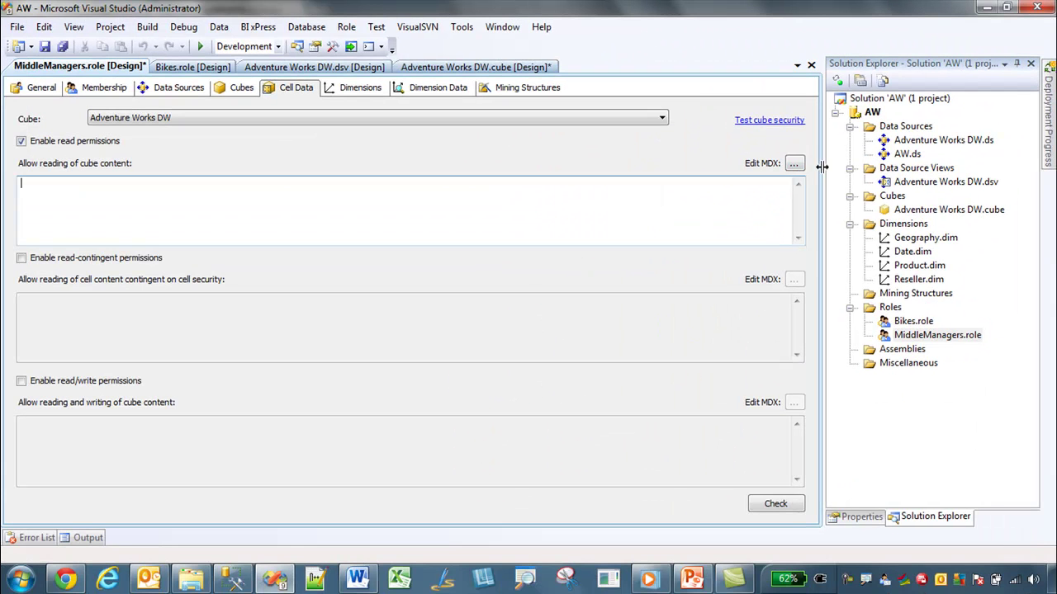
pyautogui.click(578, 250)
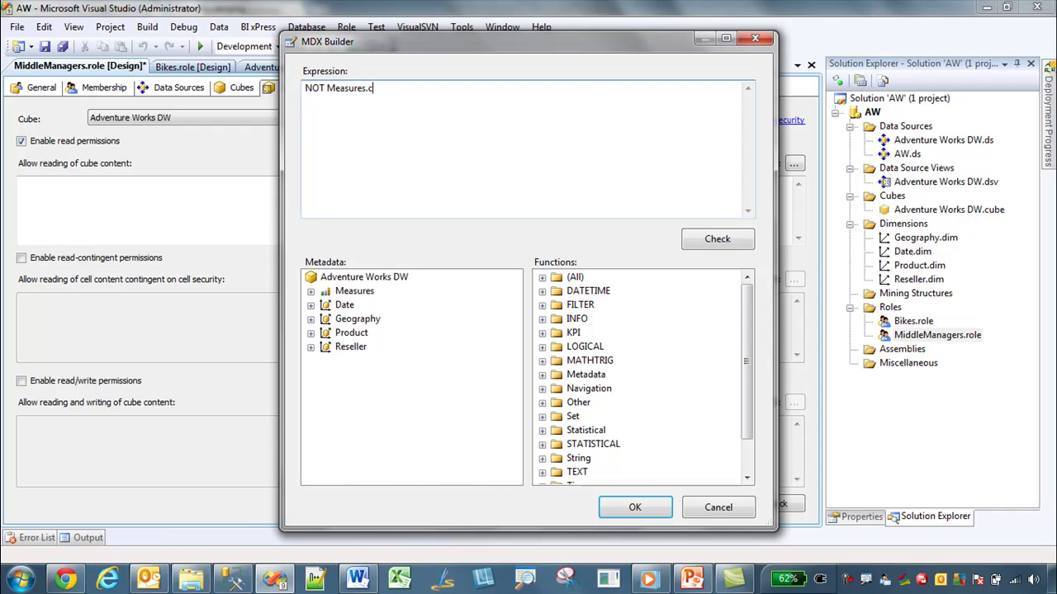
pyautogui.write('mem')
pyautogui.click(310, 291)
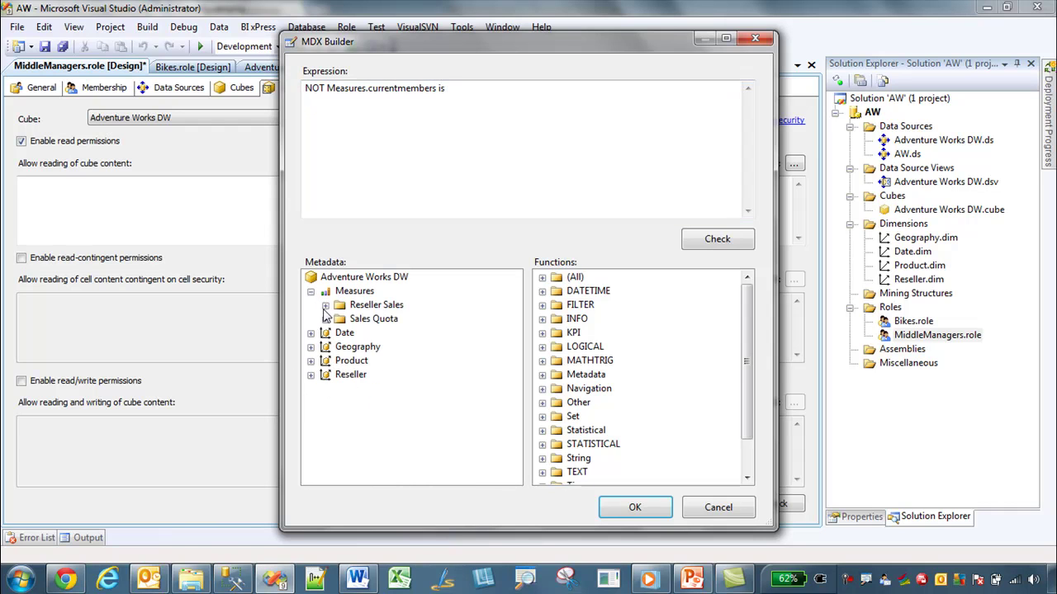
pyautogui.click(325, 305)
pyautogui.click(340, 332)
pyautogui.moveTo(403, 348); pyautogui.dragTo(564, 98)
pyautogui.click(515, 112)
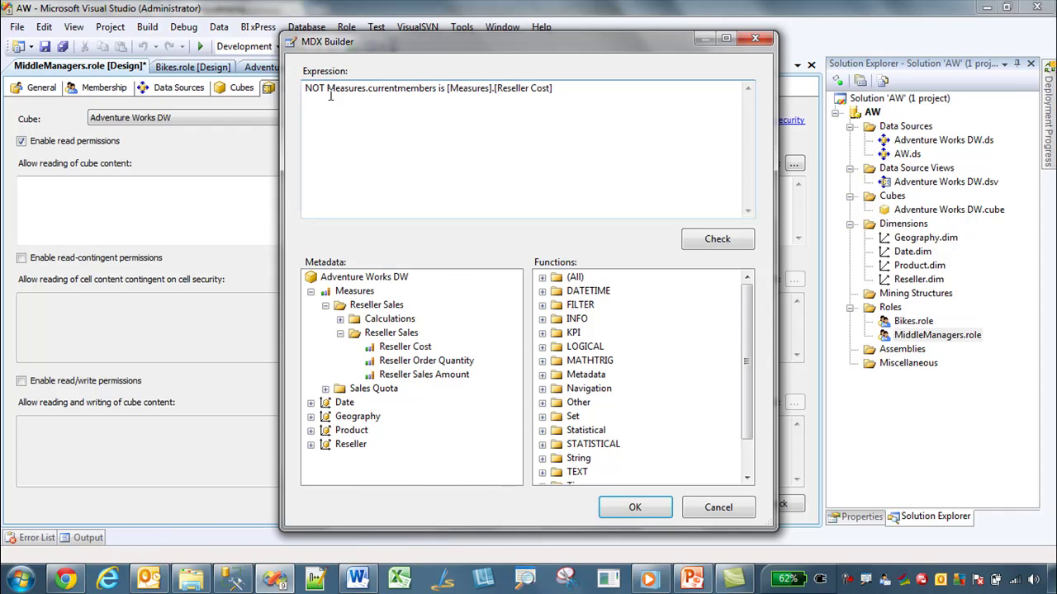
# Step: Correct currentmembers to currentmember in the read permission's MDX expression
pyautogui.moveTo(305, 88); pyautogui.dragTo(314, 91)
pyautogui.click(328, 93)
pyautogui.press('BackSpace')
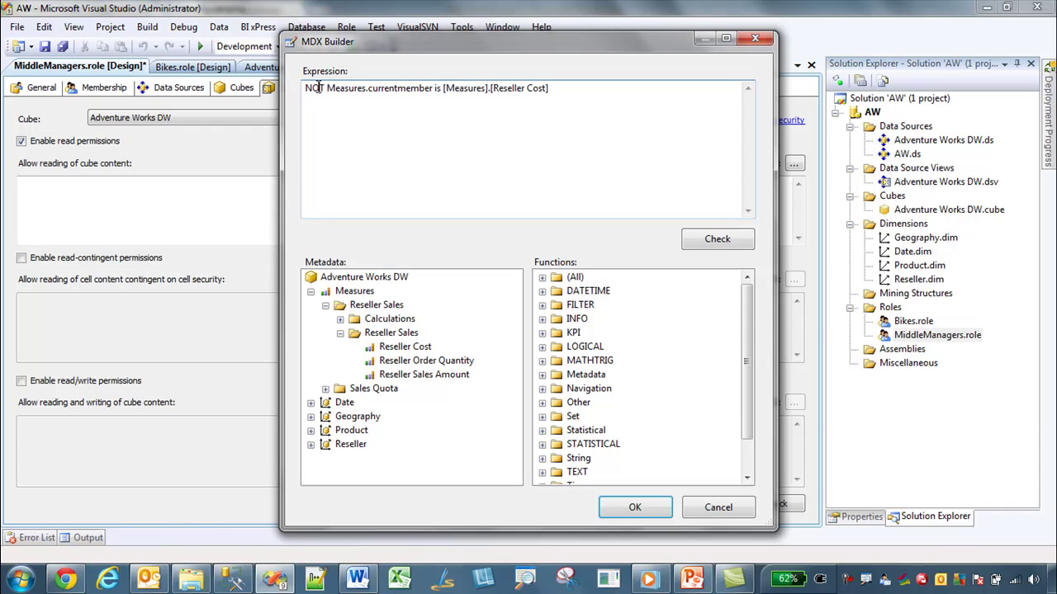
pyautogui.moveTo(316, 88); pyautogui.dragTo(574, 97)
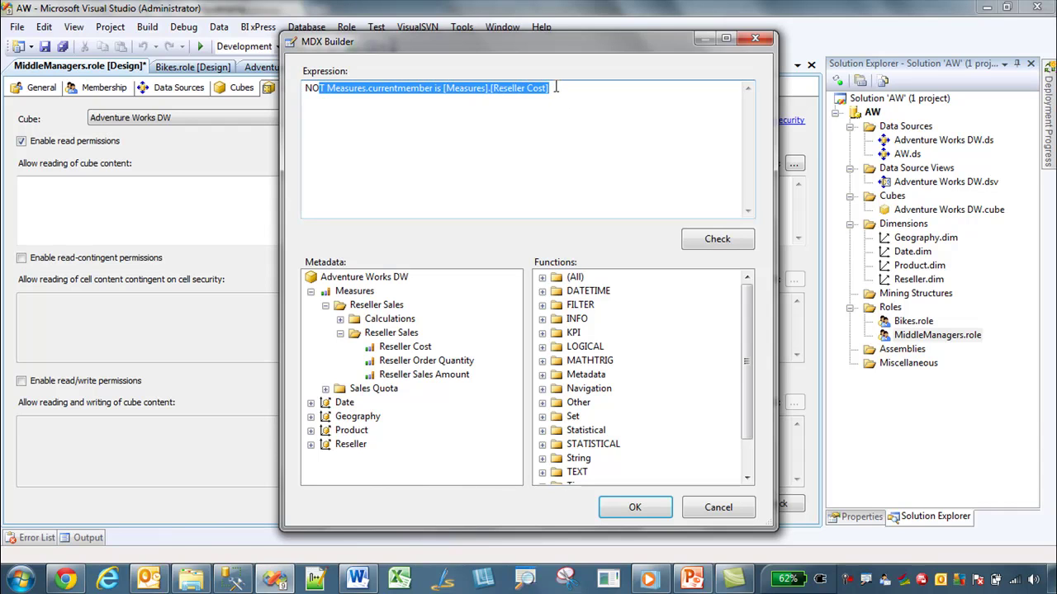
pyautogui.click(557, 88)
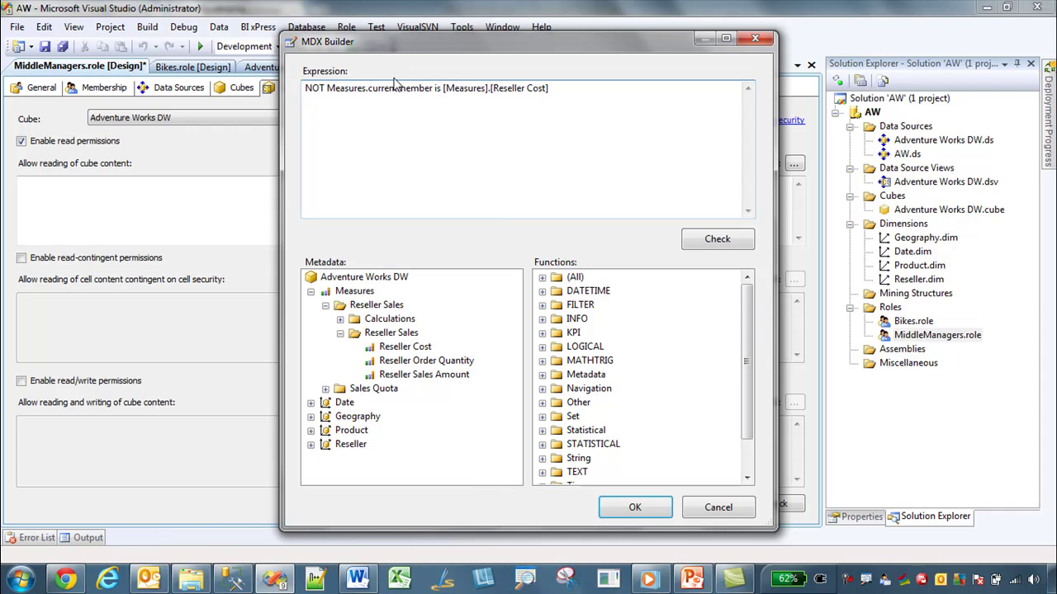
# Step: Accept the MDX expression as the MiddleManagers role's read permission for cube content
pyautogui.moveTo(305, 87); pyautogui.dragTo(639, 119)
pyautogui.moveTo(558, 91); pyautogui.dragTo(156, 88)
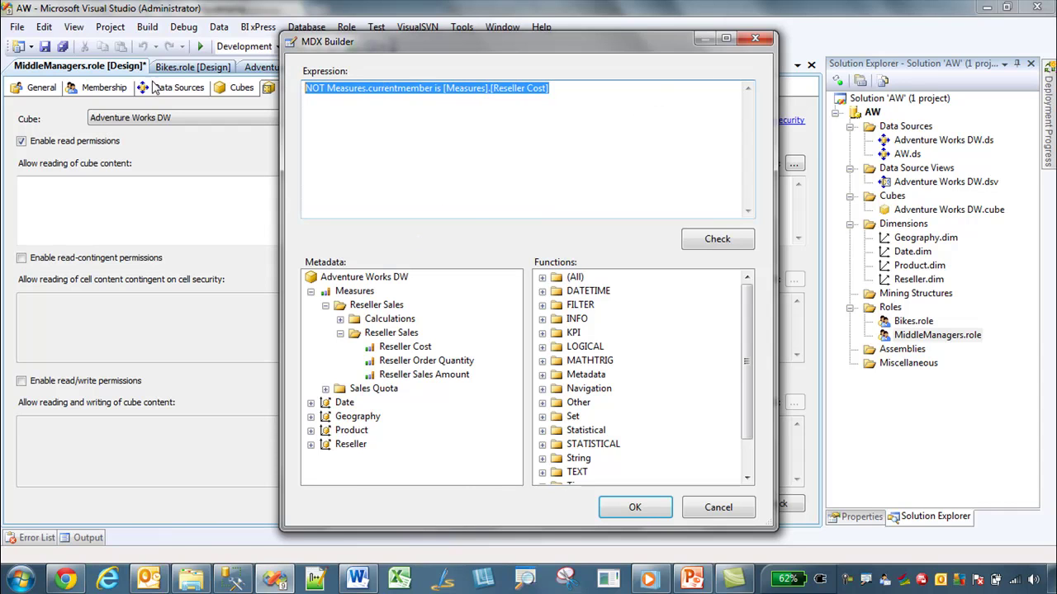
pyautogui.click(637, 507)
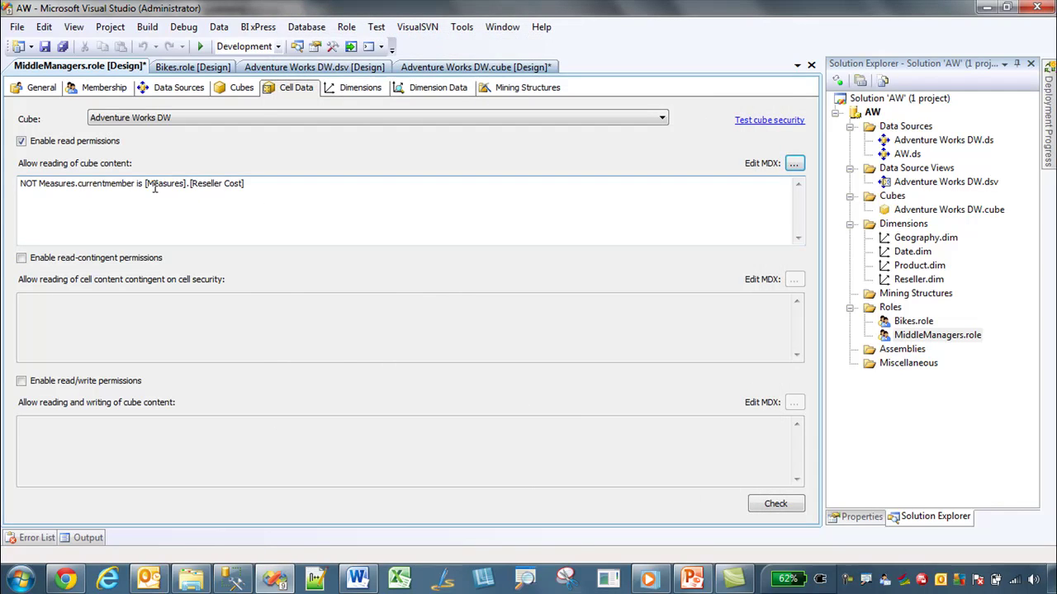
pyautogui.moveTo(146, 184); pyautogui.dragTo(246, 174)
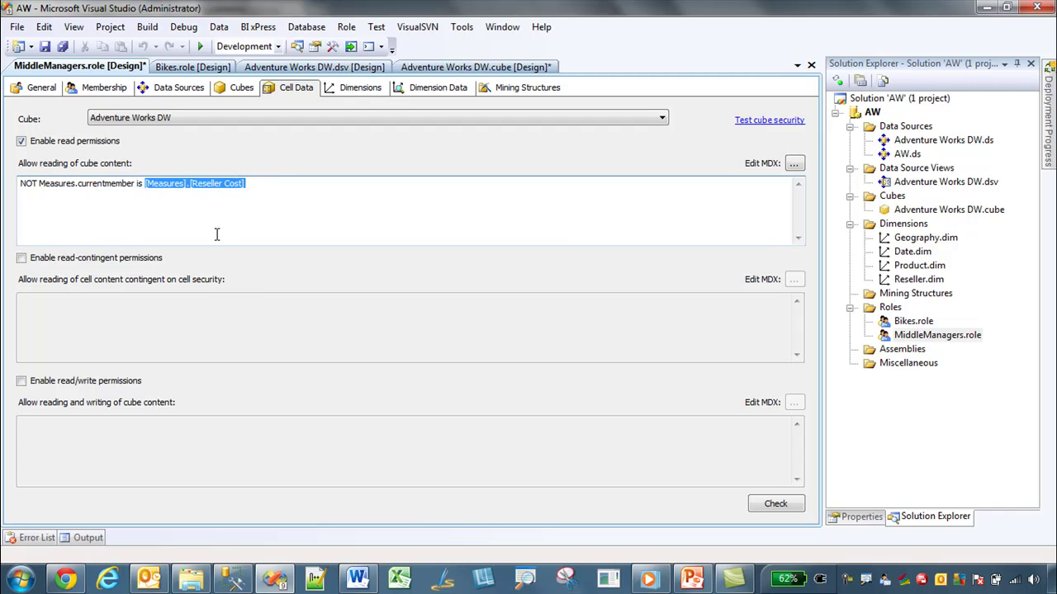
# Step: Save the MiddleManagers role together with the Adventure Works DW cube and deploy the AW project
pyautogui.click(45, 47)
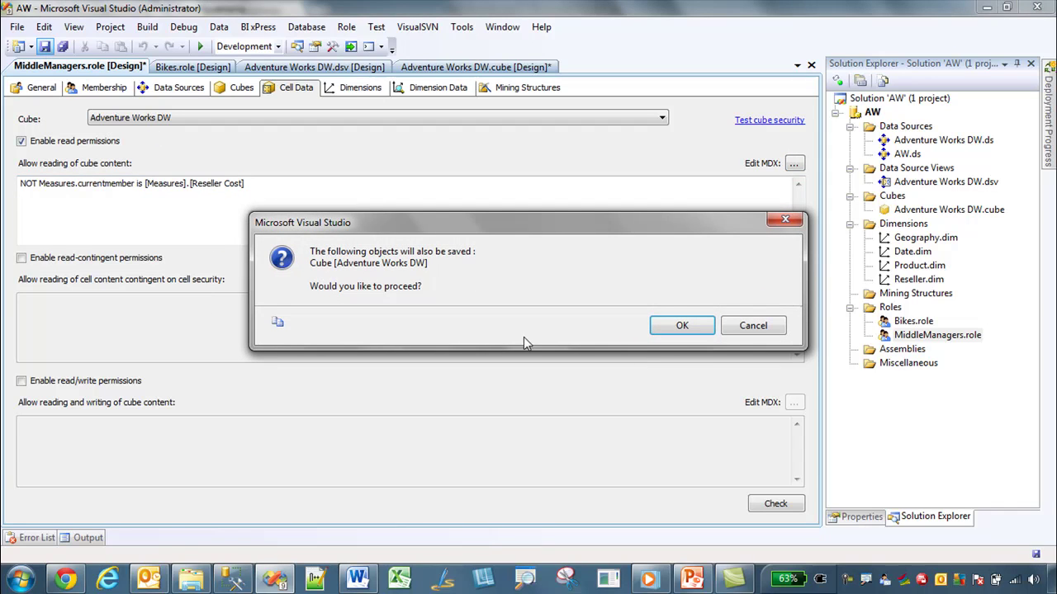
pyautogui.click(683, 326)
pyautogui.rightClick(872, 112)
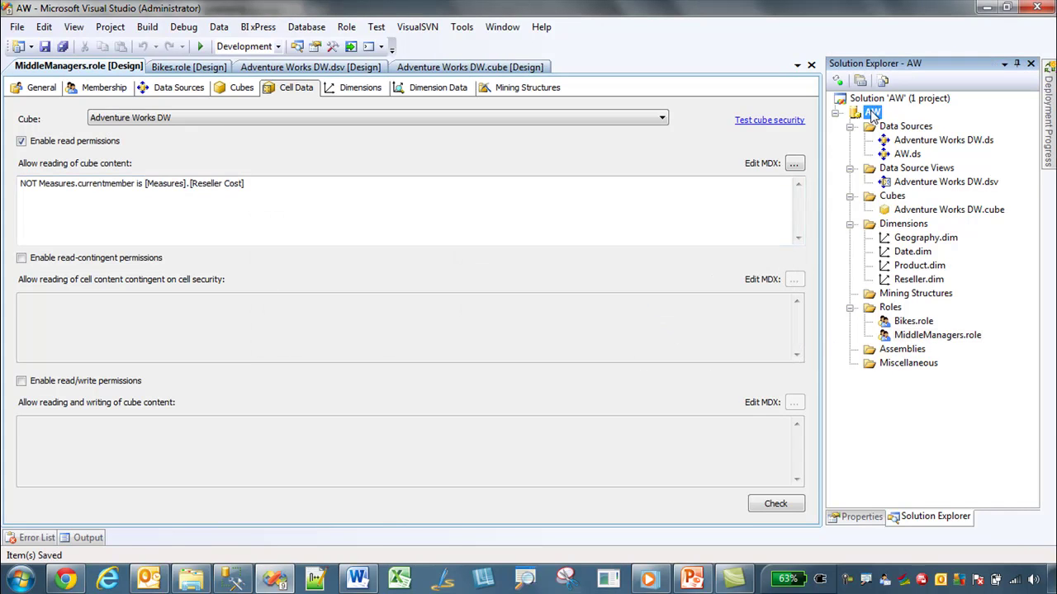
pyautogui.click(917, 234)
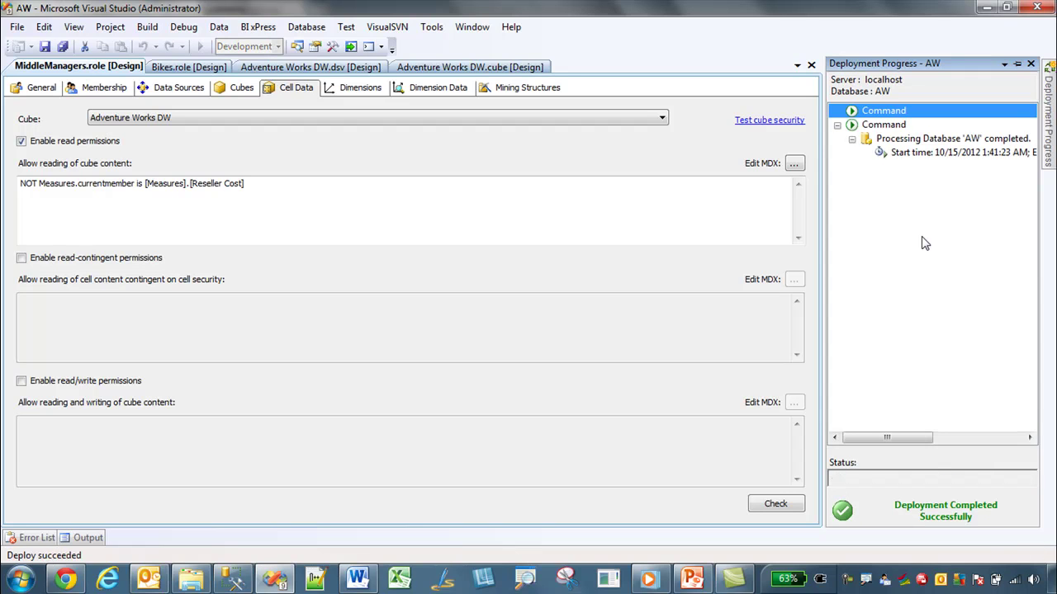
# Step: Switch the Adventure Works DW cube browser's security context from the Bikes role to only the MiddleManagers role
pyautogui.click(469, 67)
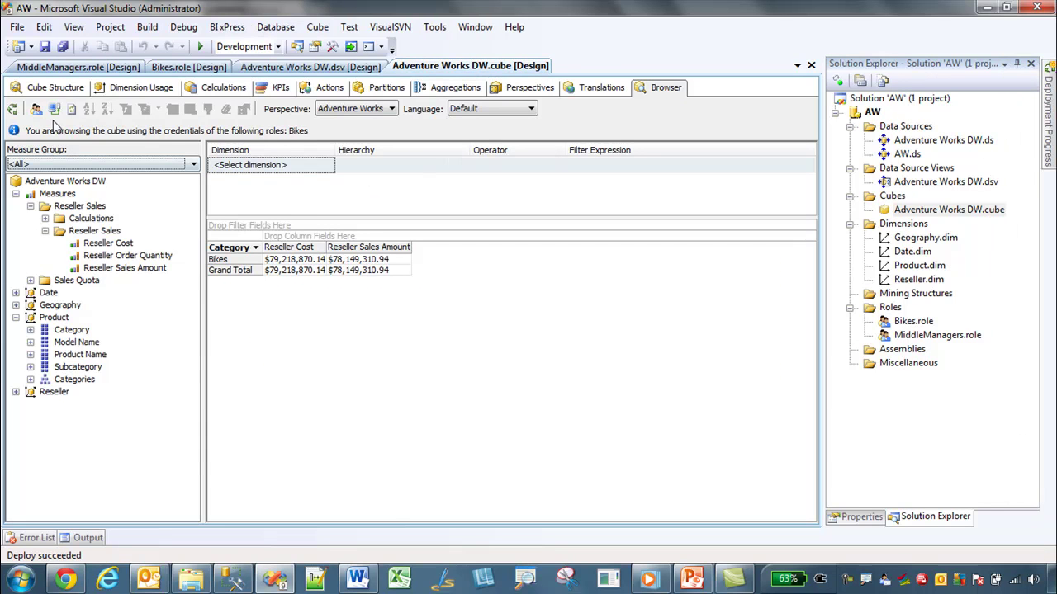
pyautogui.click(52, 110)
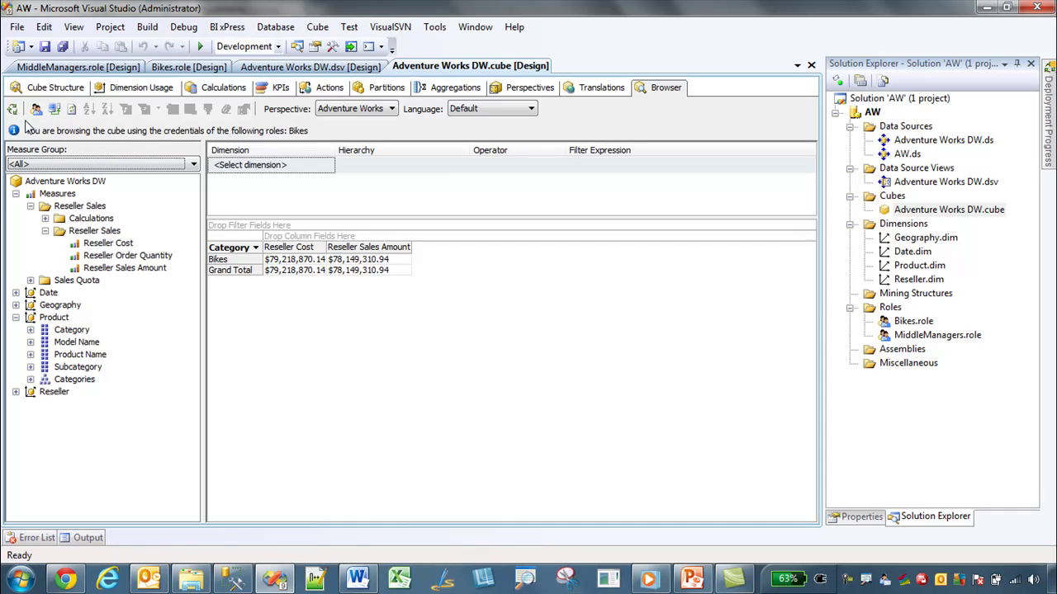
pyautogui.click(36, 111)
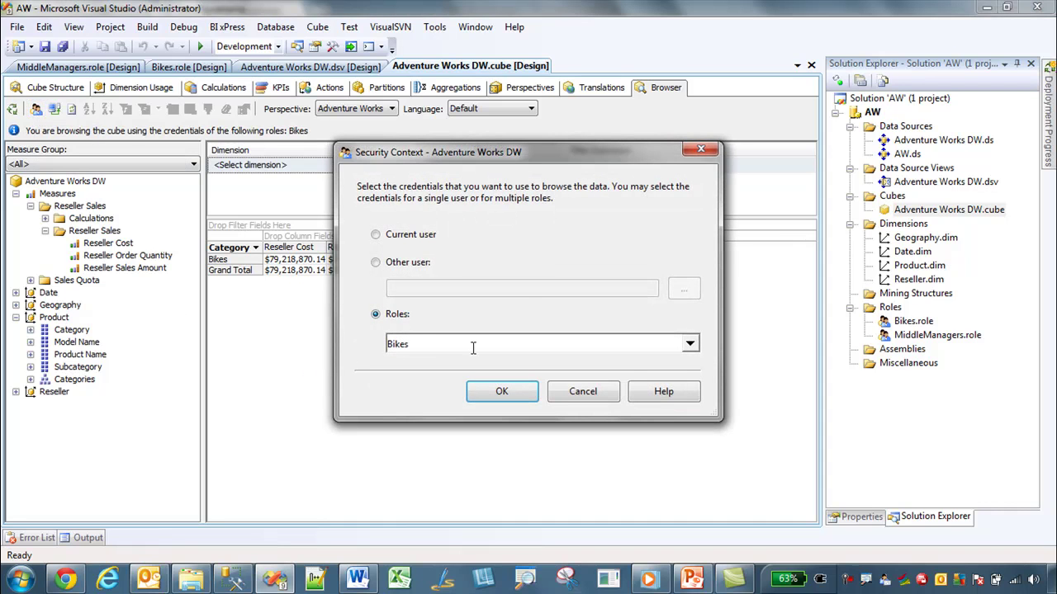
pyautogui.click(689, 345)
pyautogui.click(422, 121)
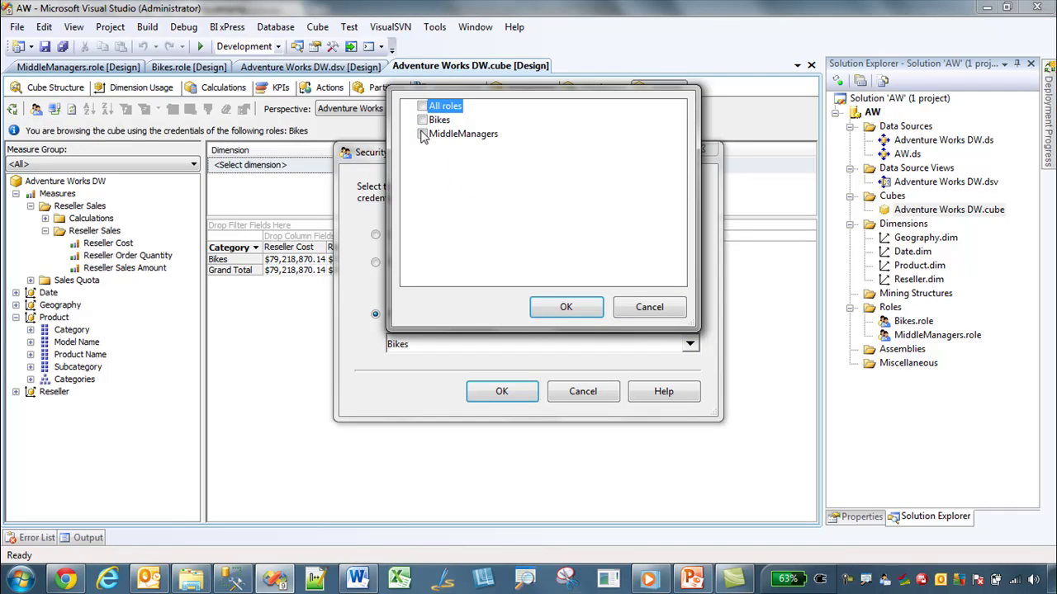
pyautogui.click(565, 306)
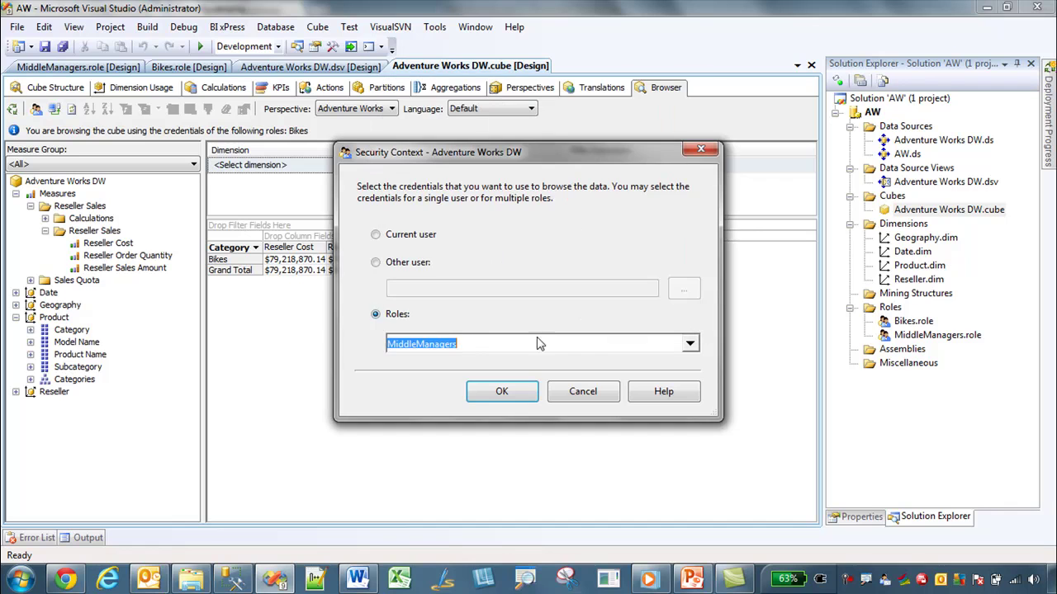
pyautogui.click(503, 392)
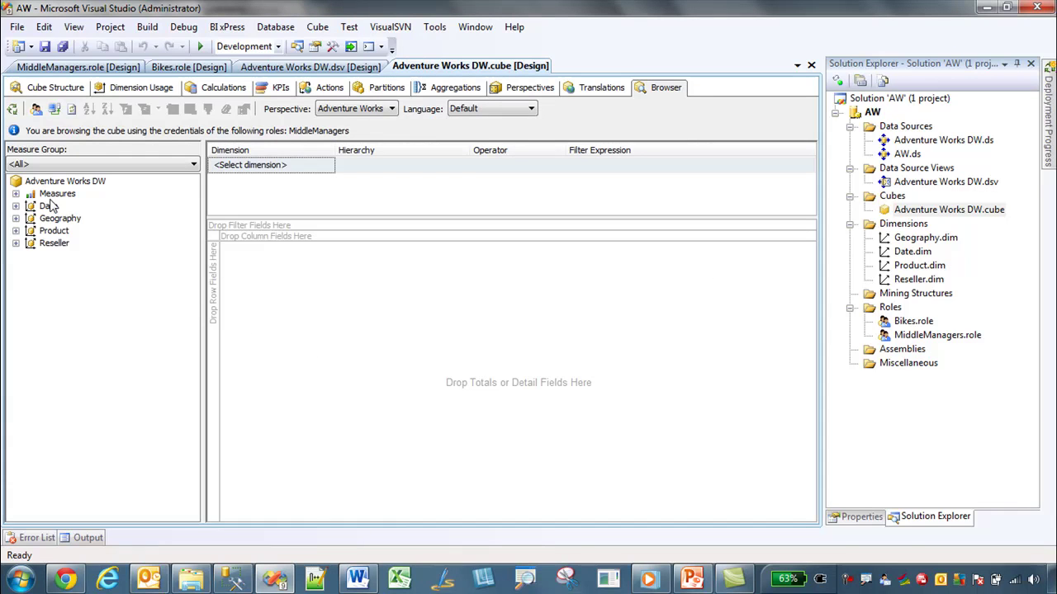
# Step: Test the MiddleManagers role by browsing the Reseller Sales Amount and Reseller Cost measures in the cube's data grid
pyautogui.click(16, 194)
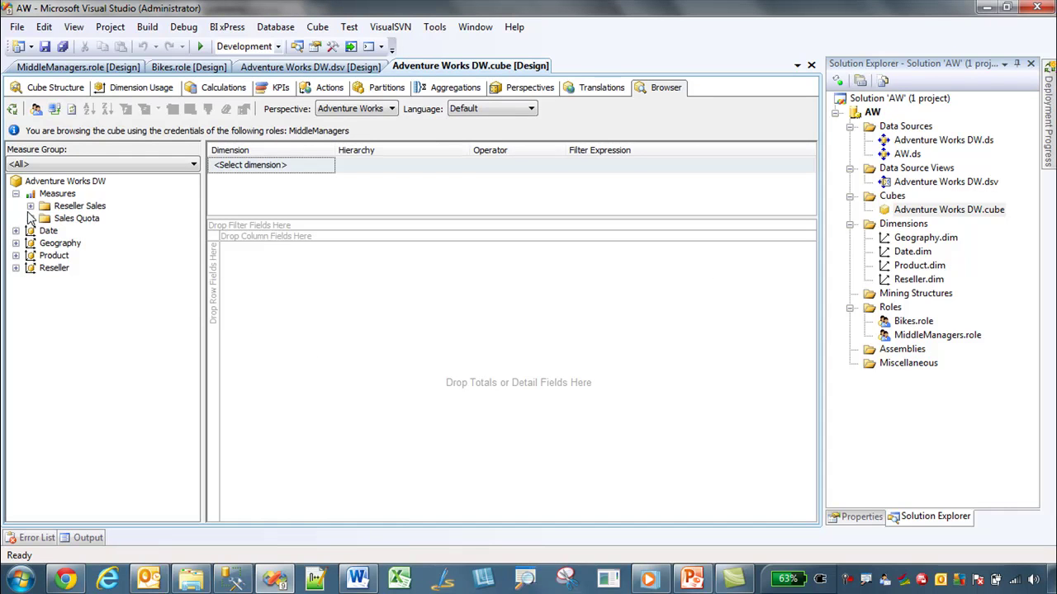
pyautogui.click(30, 205)
pyautogui.click(45, 231)
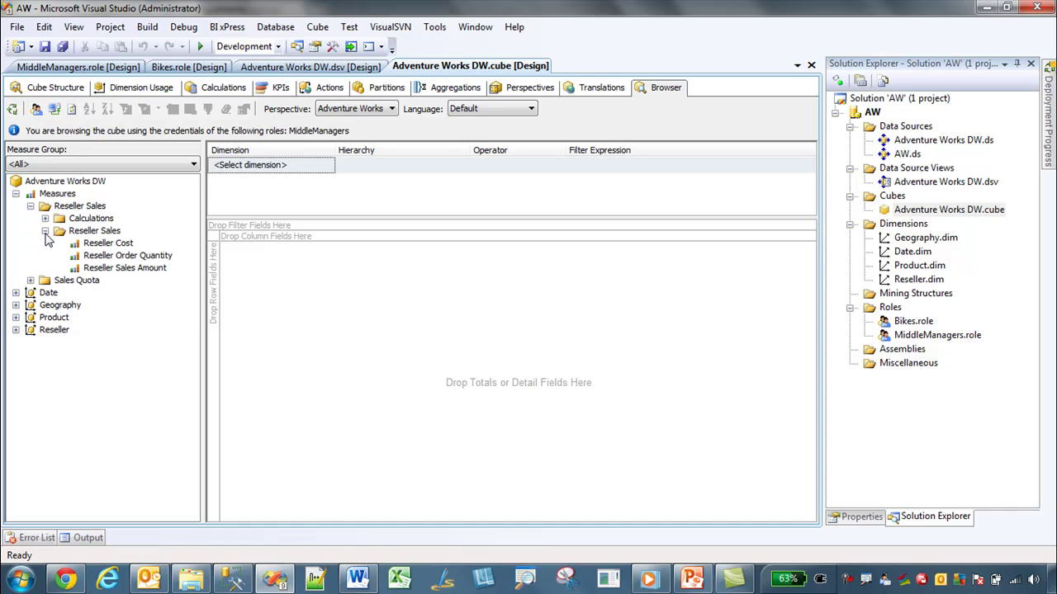
pyautogui.moveTo(100, 269); pyautogui.dragTo(228, 262)
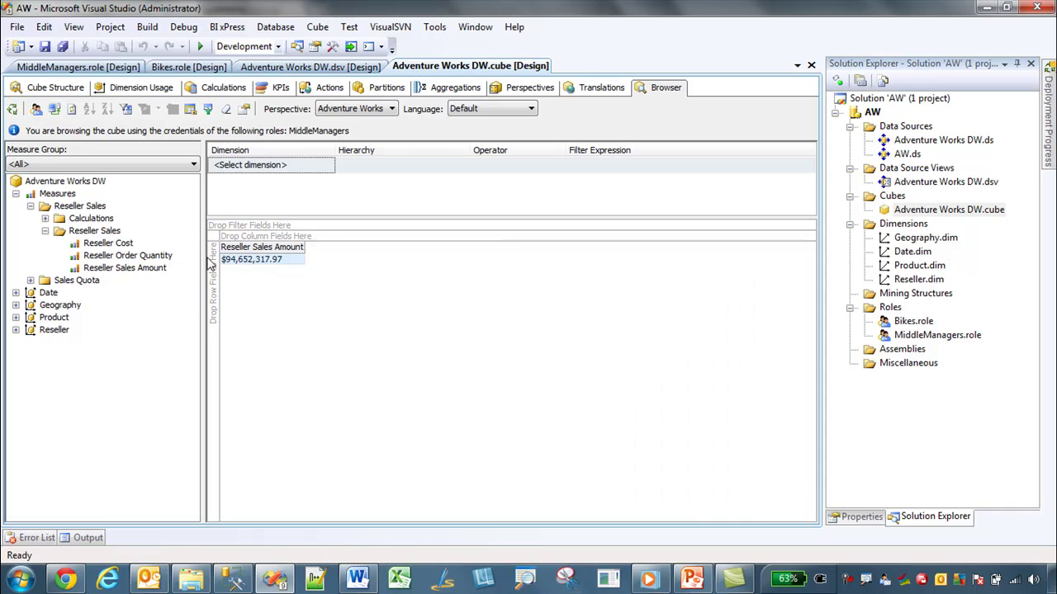
pyautogui.moveTo(107, 246); pyautogui.dragTo(323, 282)
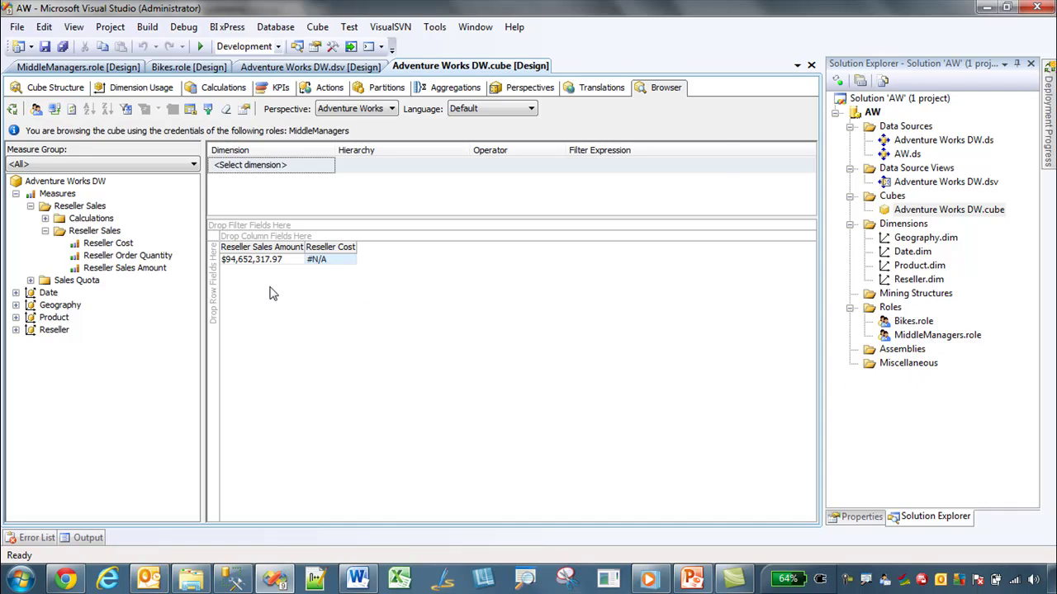
# Step: Set the cube browser's security context to the Bikes and MiddleManagers roles combined
pyautogui.click(36, 108)
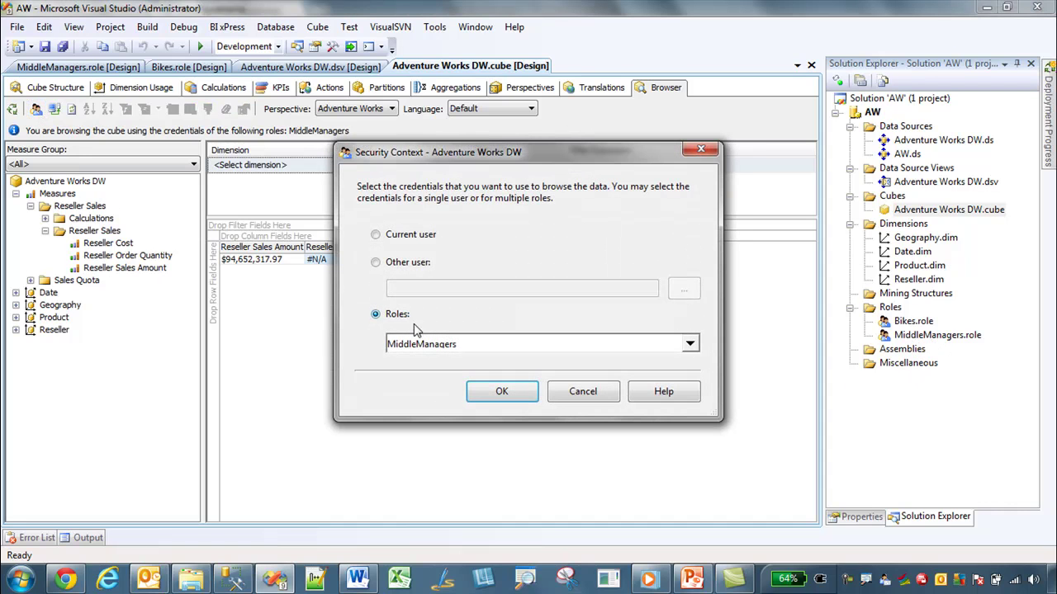
pyautogui.click(690, 344)
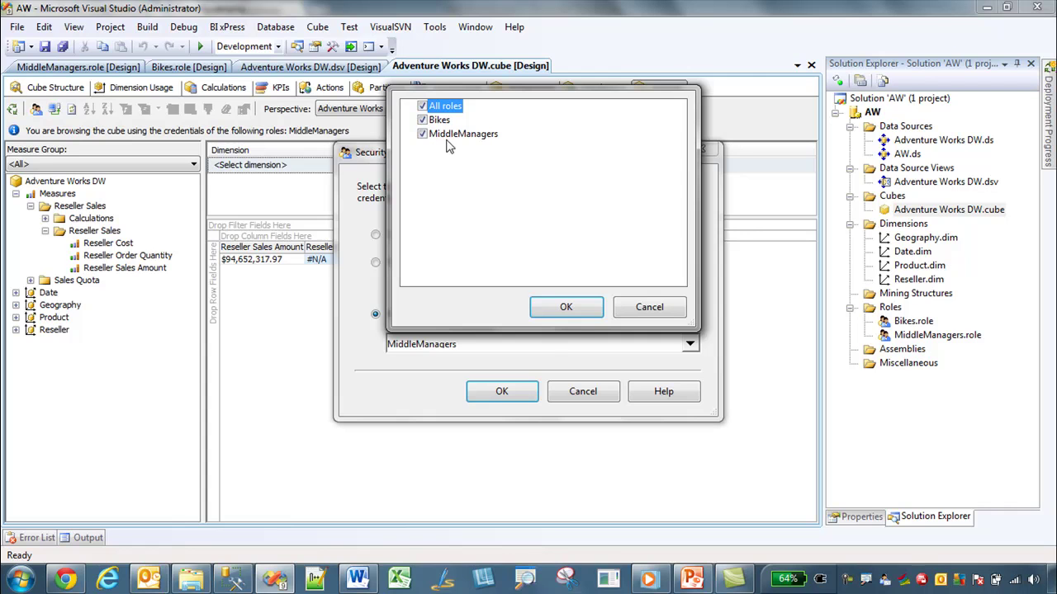
pyautogui.click(575, 309)
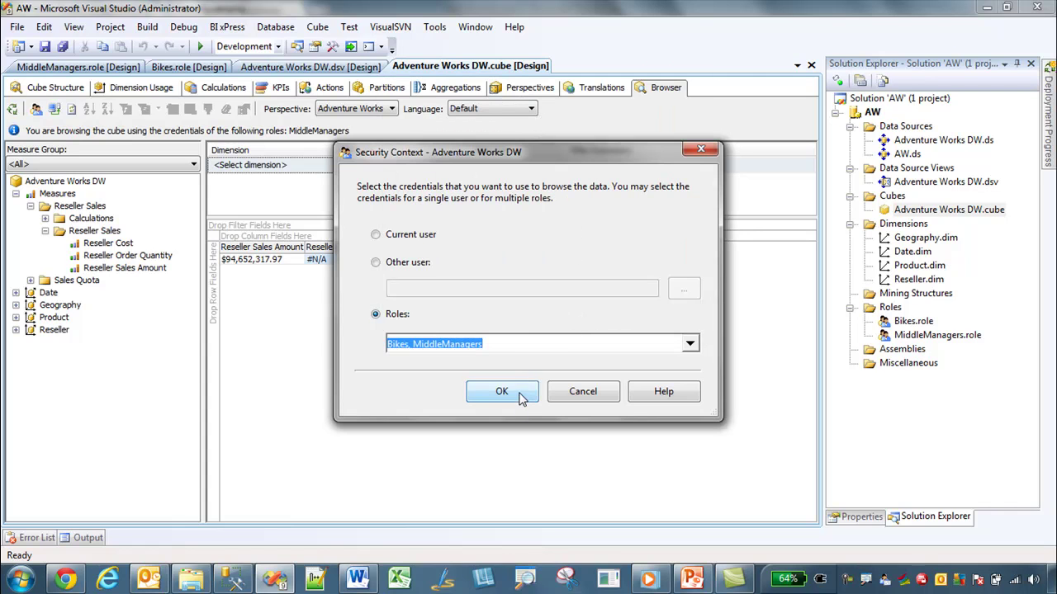
pyautogui.click(520, 396)
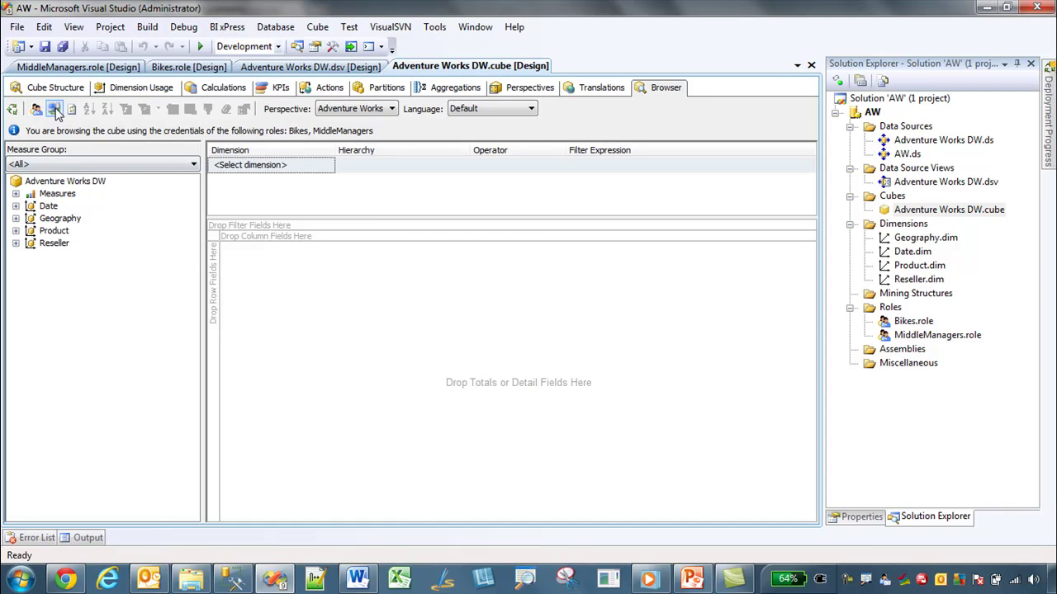
# Step: Add the Reseller Cost and Reseller Sales Amount measures to the cube browser's data grid under the combined roles
pyautogui.click(16, 193)
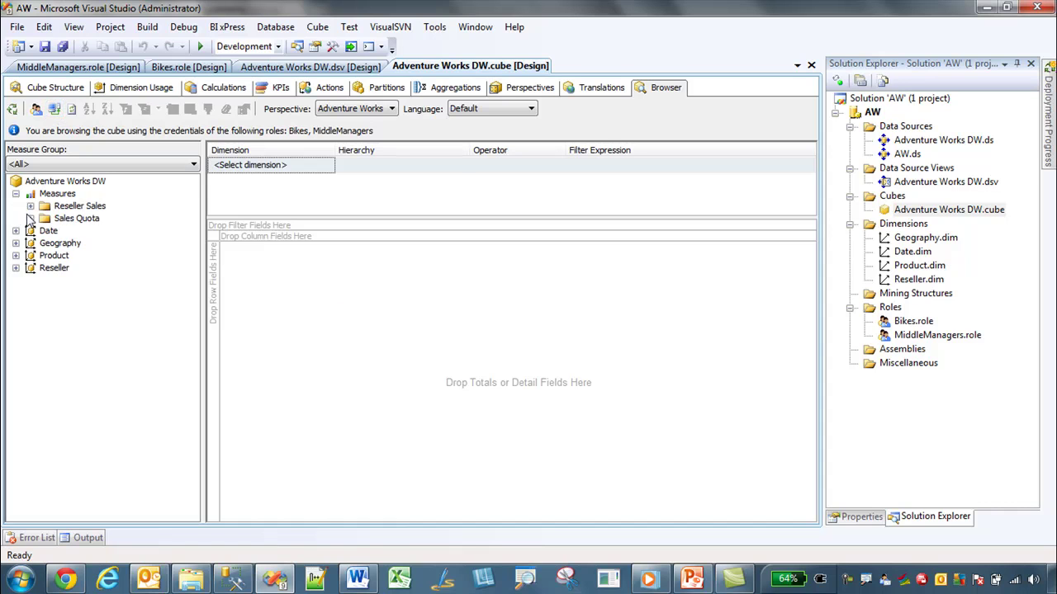
pyautogui.click(30, 206)
pyautogui.click(45, 231)
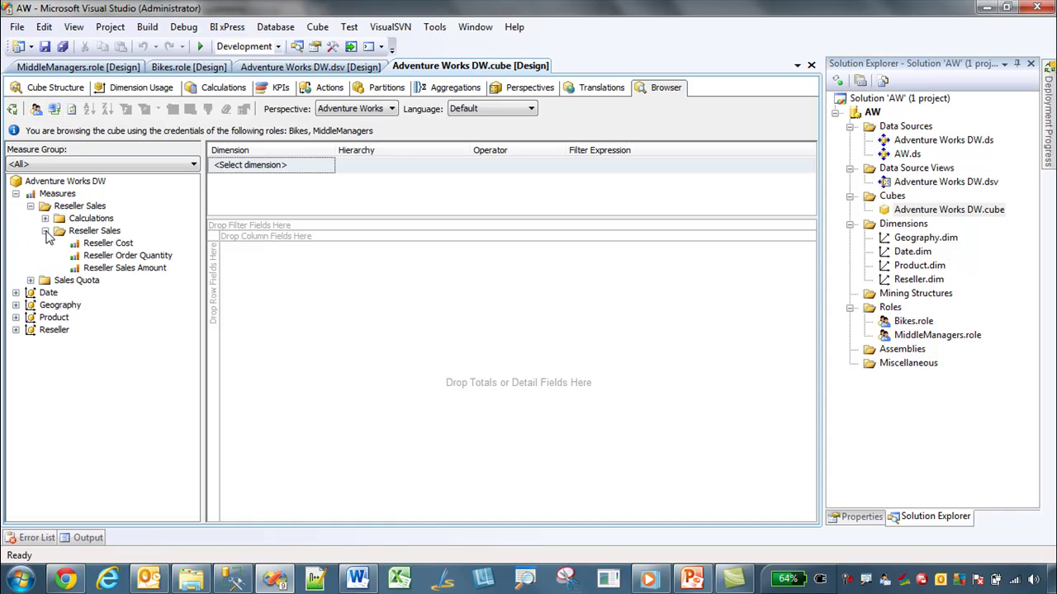
pyautogui.click(101, 244)
pyautogui.moveTo(100, 246); pyautogui.dragTo(253, 295)
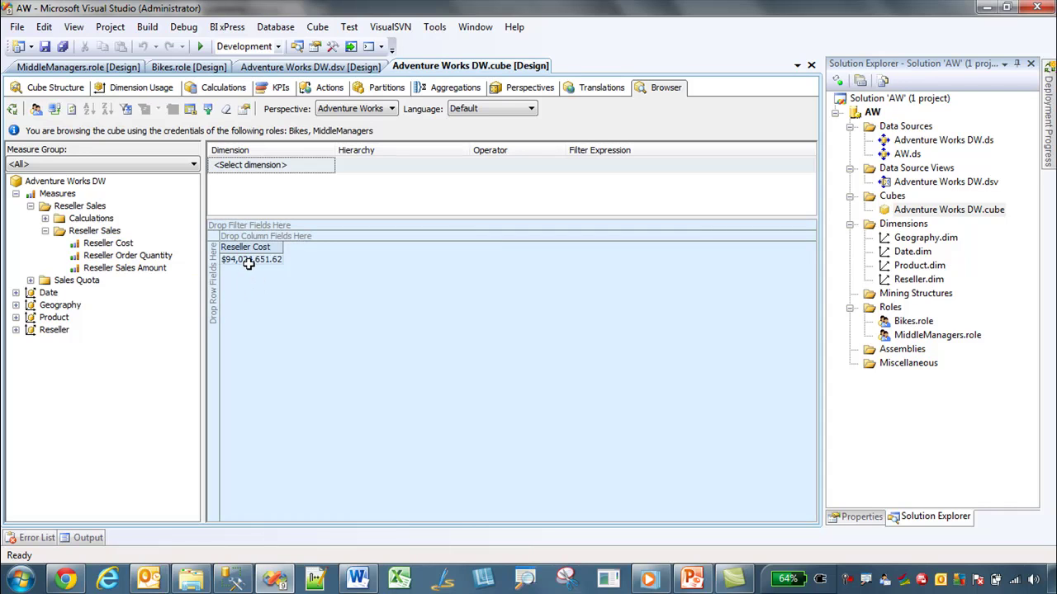
pyautogui.click(15, 193)
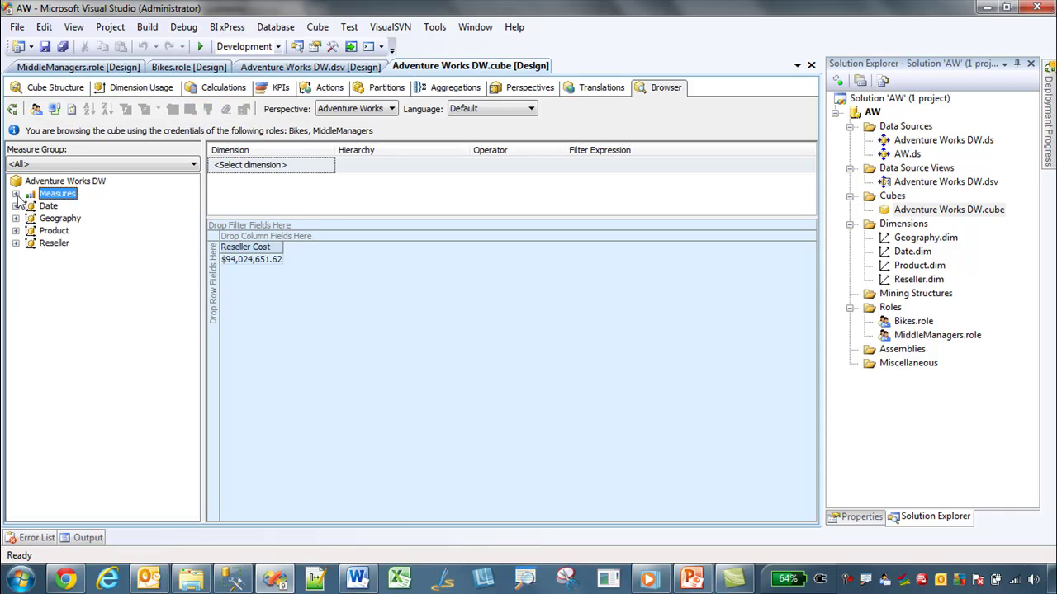
pyautogui.click(15, 193)
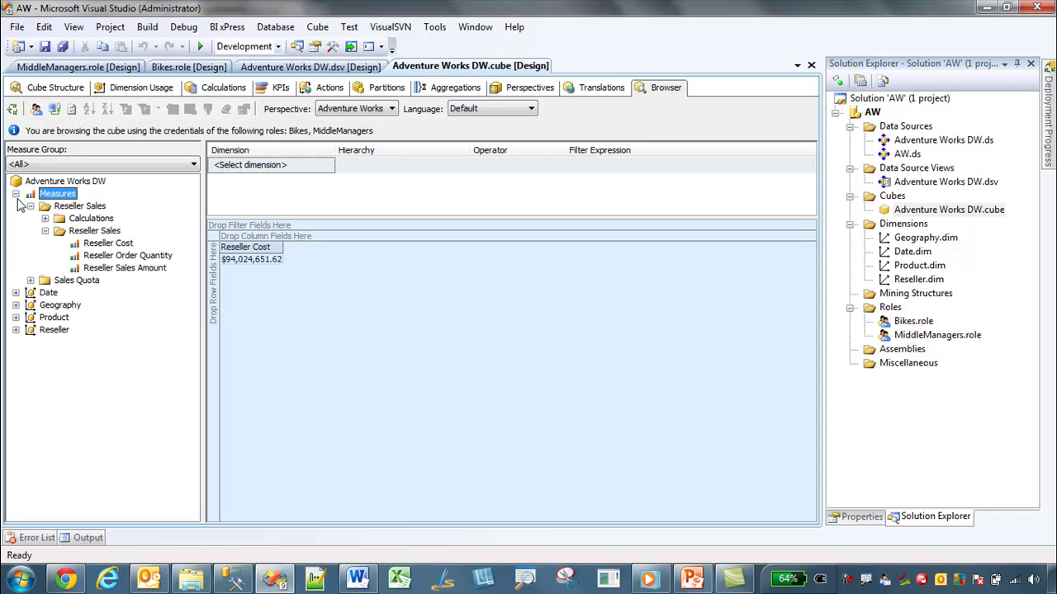
pyautogui.click(125, 269)
pyautogui.moveTo(128, 277); pyautogui.dragTo(339, 275)
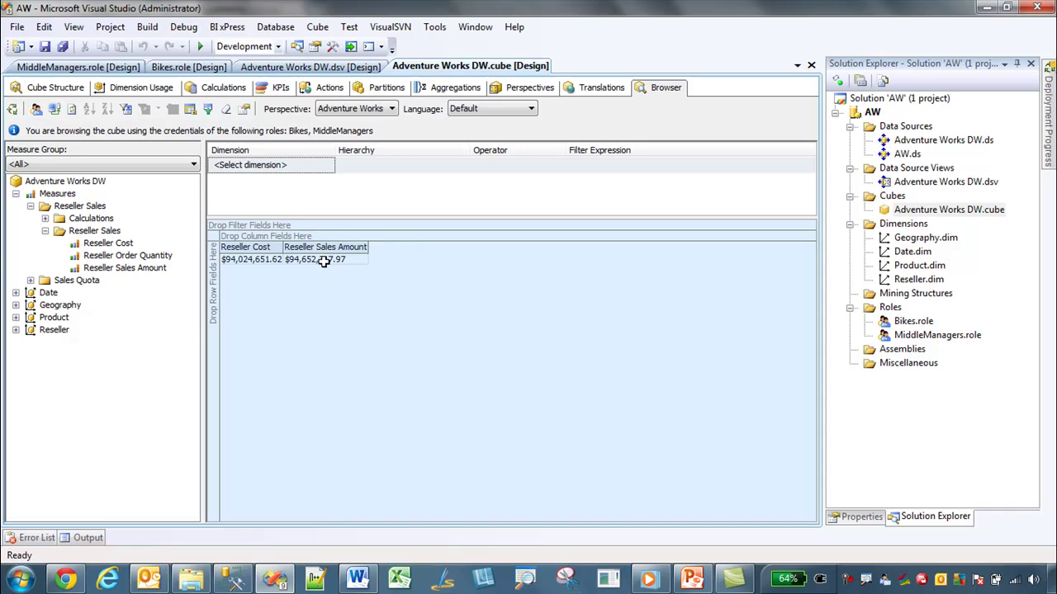
# Step: Break the two measures down by the Product dimension's Category attribute on rows
pyautogui.click(16, 194)
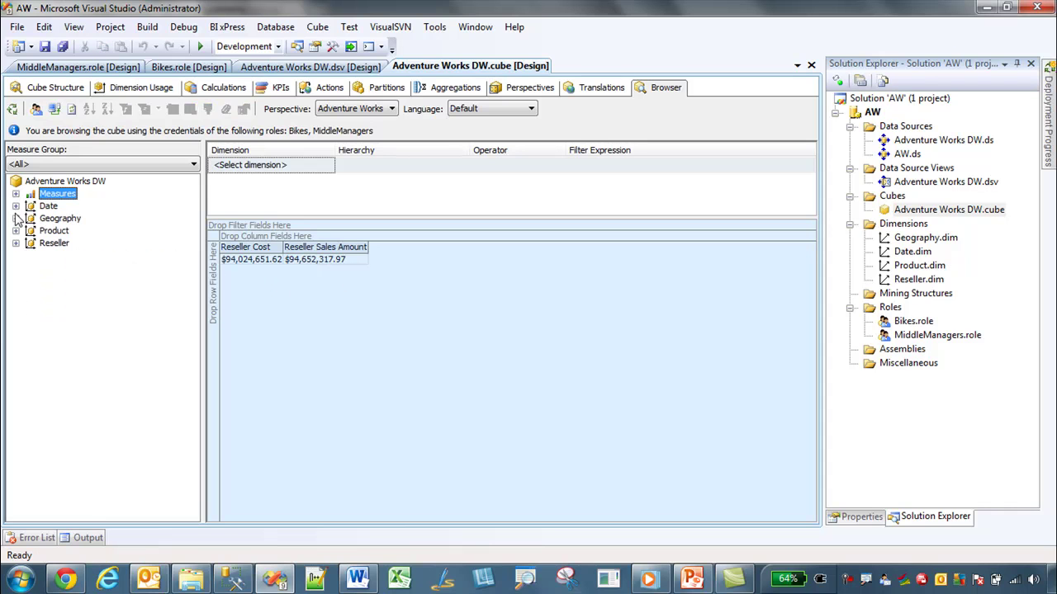
pyautogui.click(16, 230)
pyautogui.moveTo(71, 242); pyautogui.dragTo(216, 310)
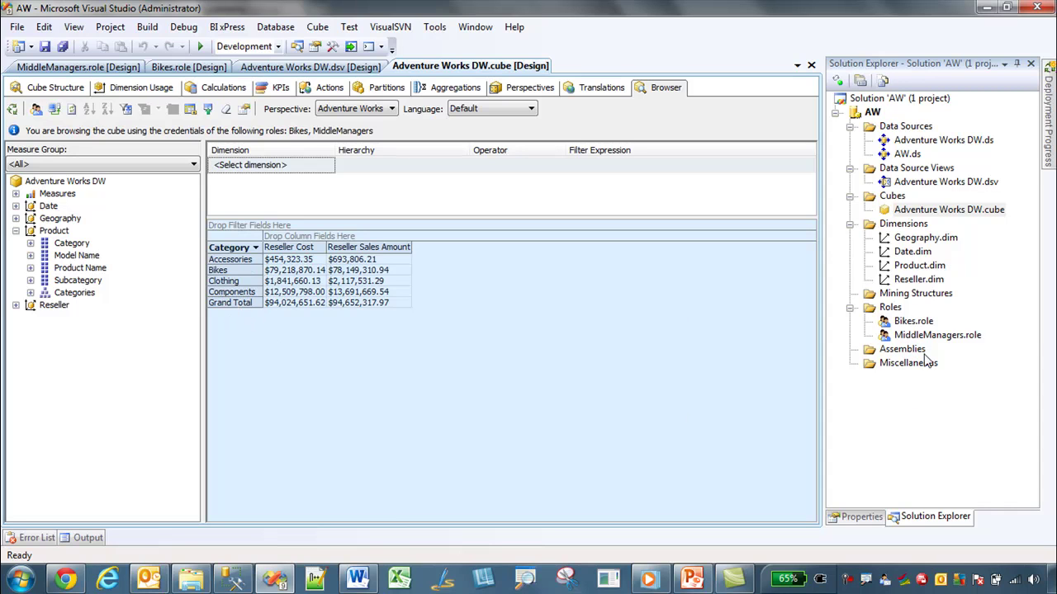
pyautogui.click(908, 322)
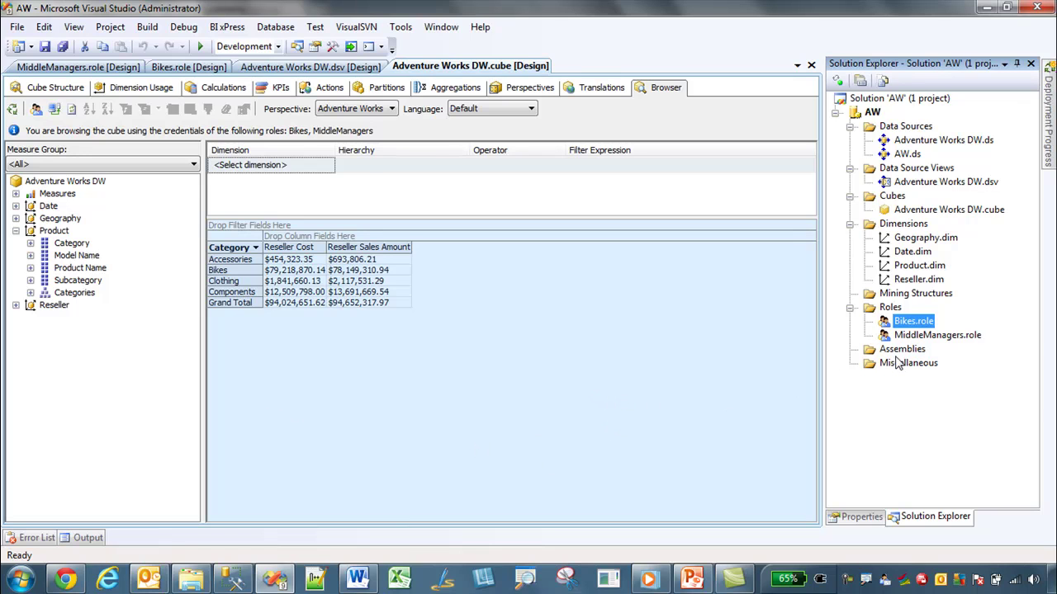
pyautogui.click(915, 338)
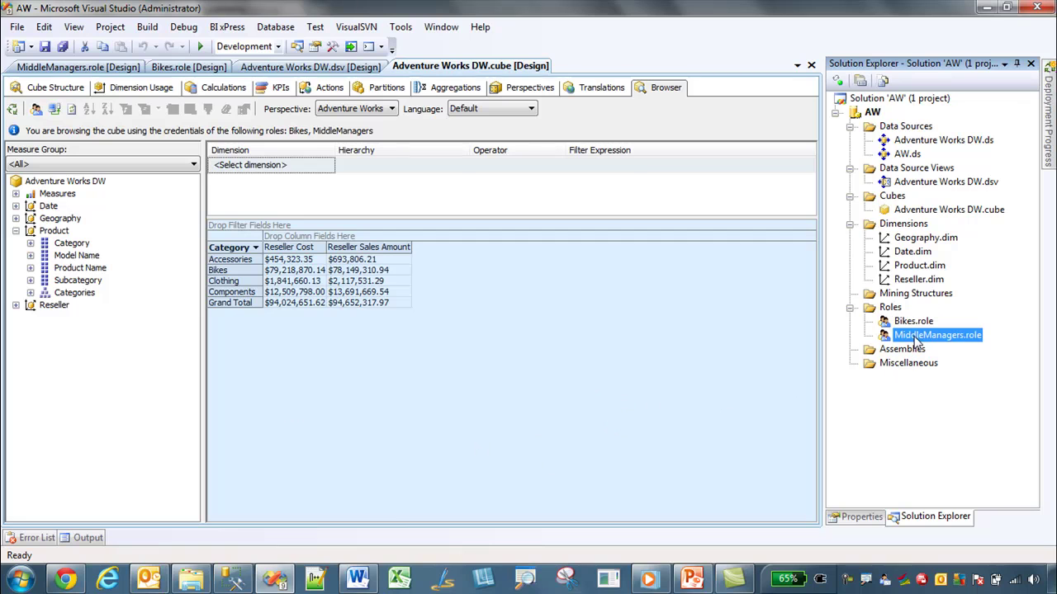
pyautogui.click(912, 324)
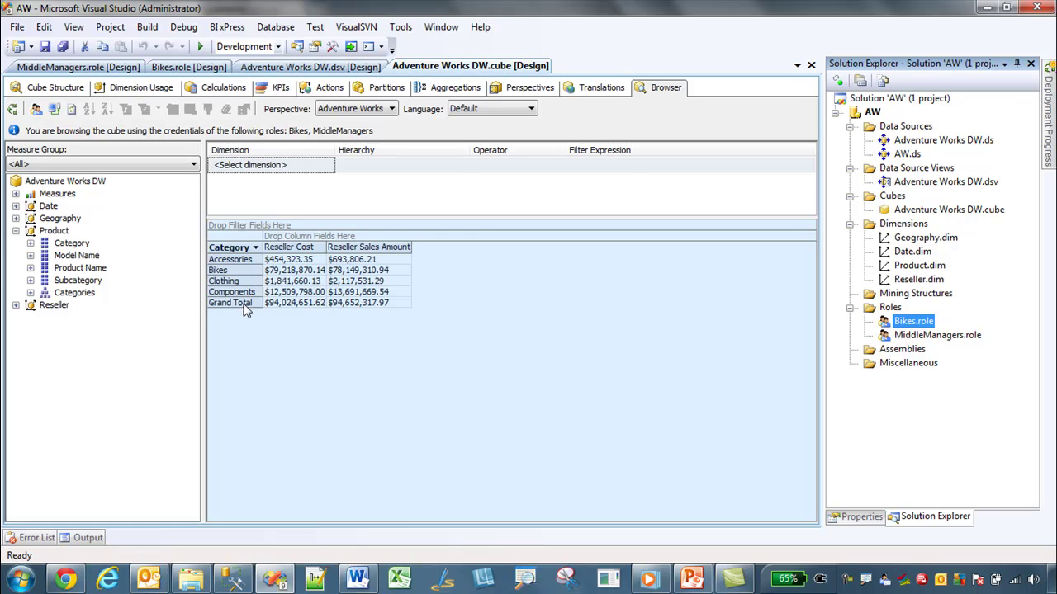
pyautogui.click(906, 338)
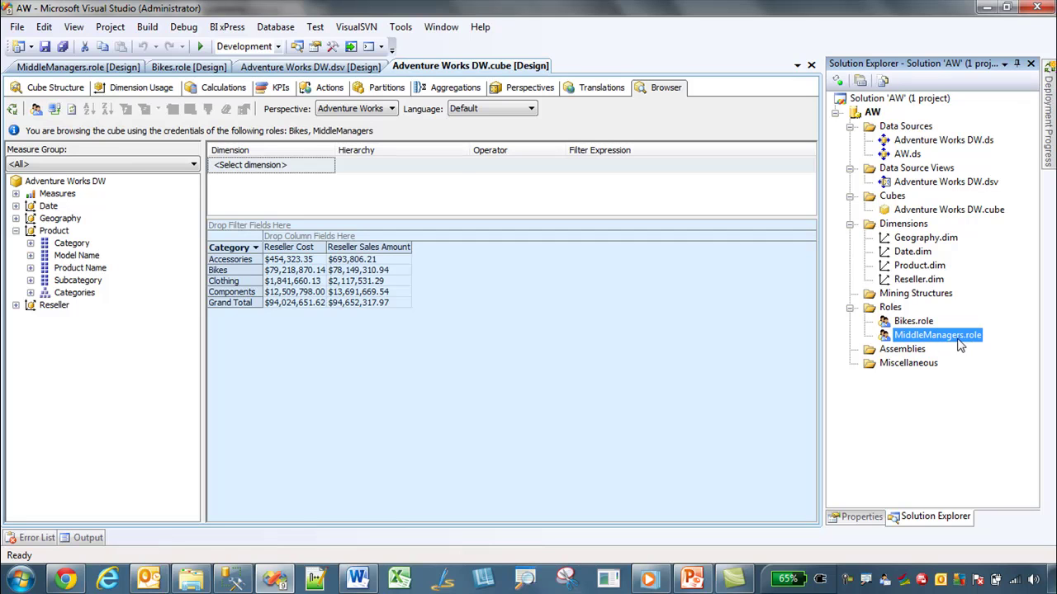
pyautogui.click(912, 323)
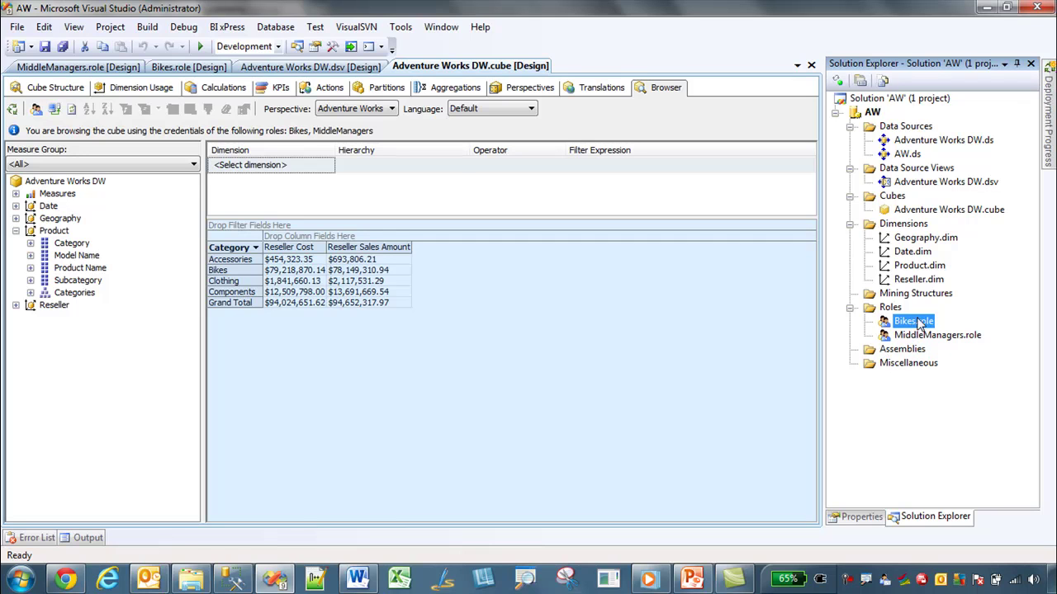
pyautogui.click(916, 335)
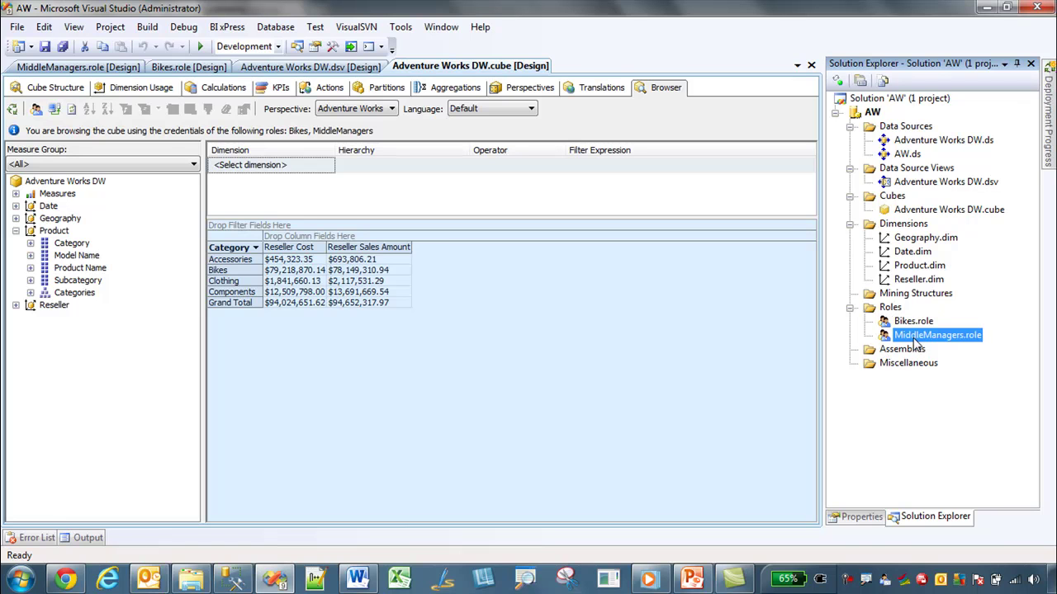
# Step: Deselect all Category members of the AW Product dimension in the MiddleManagers role's dimension data, and save the role
pyautogui.click(105, 71)
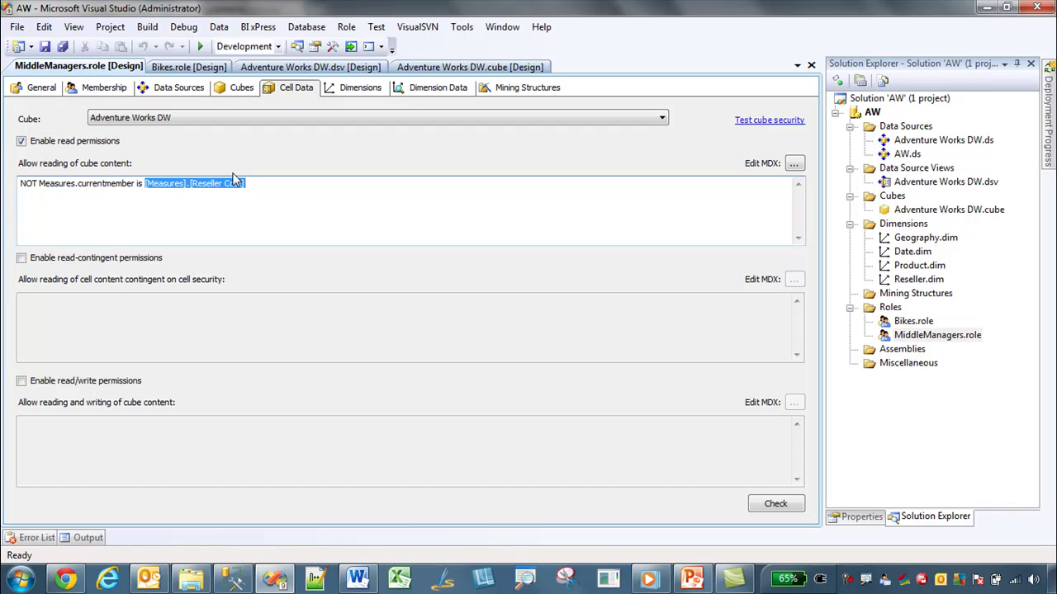
pyautogui.click(421, 91)
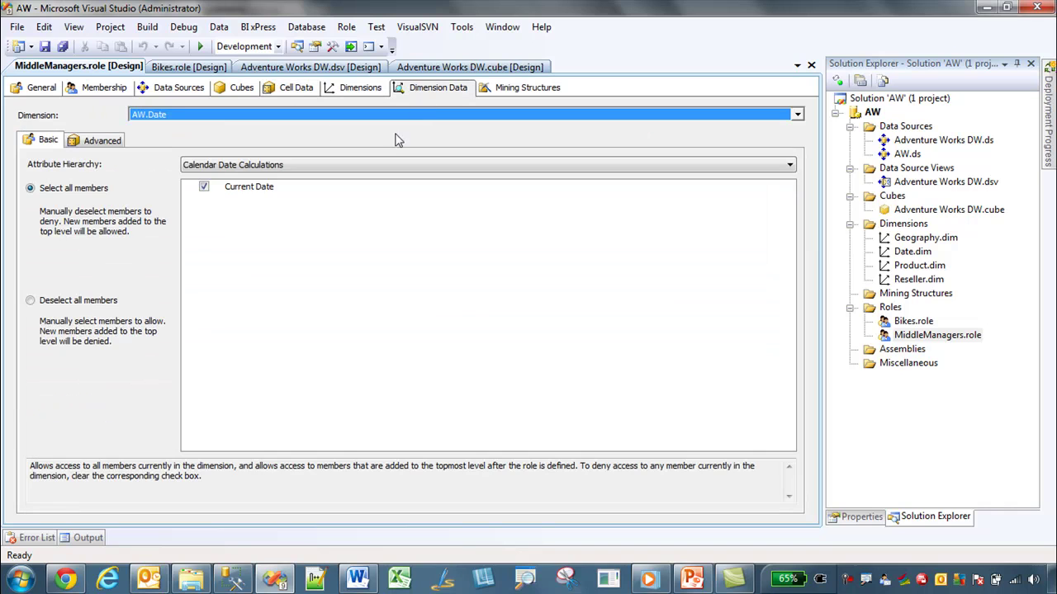
pyautogui.click(198, 119)
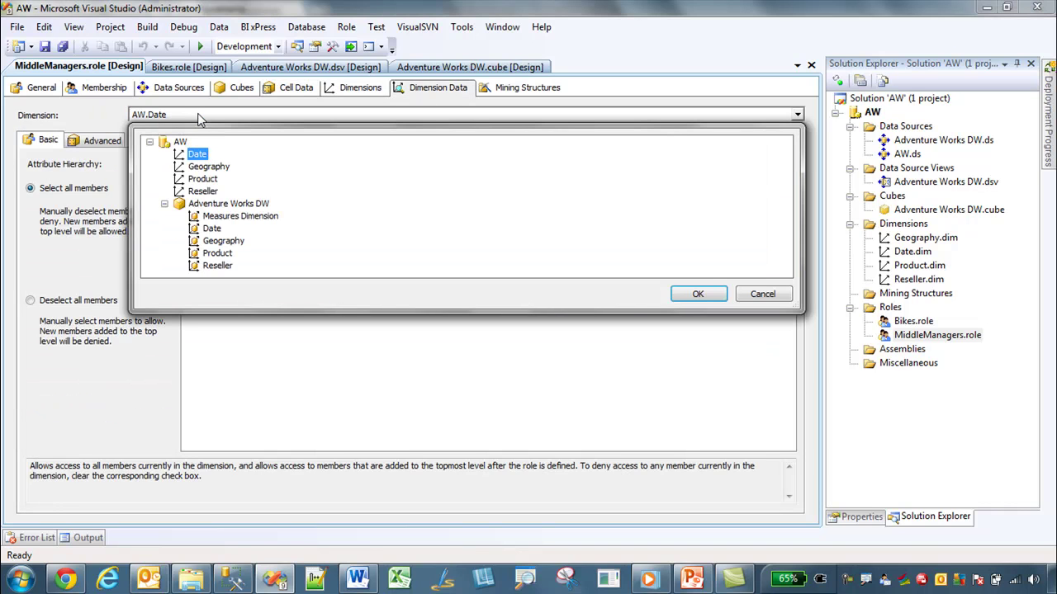
pyautogui.click(202, 178)
pyautogui.click(697, 295)
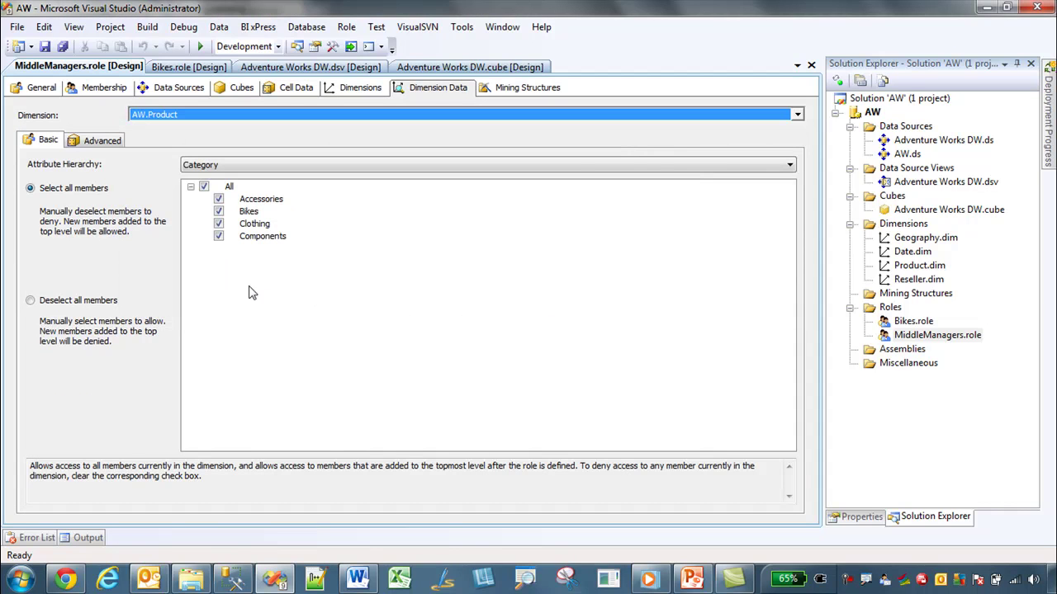
pyautogui.click(55, 301)
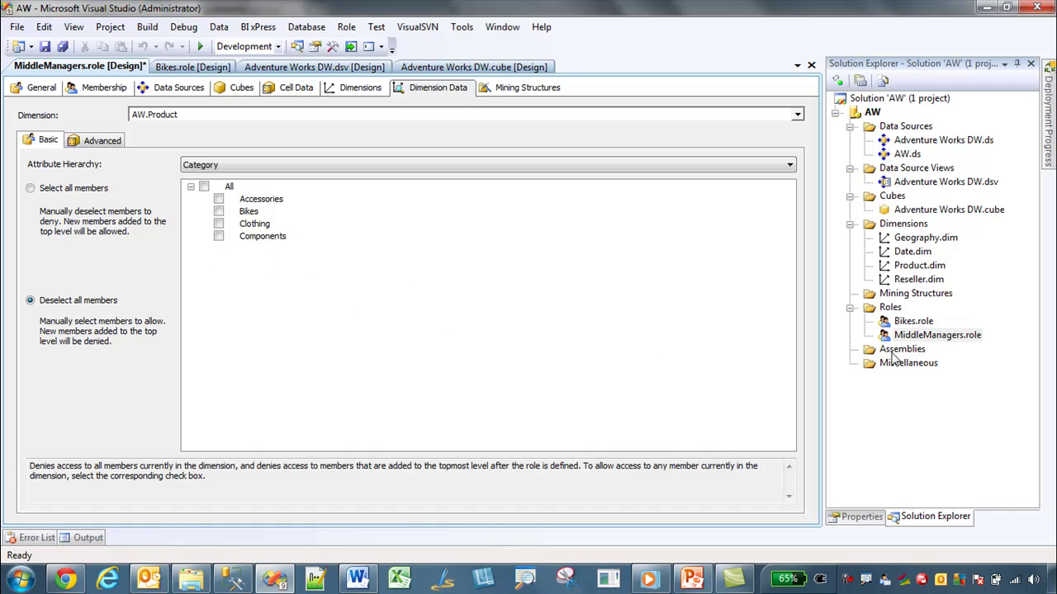
pyautogui.click(45, 48)
pyautogui.click(679, 323)
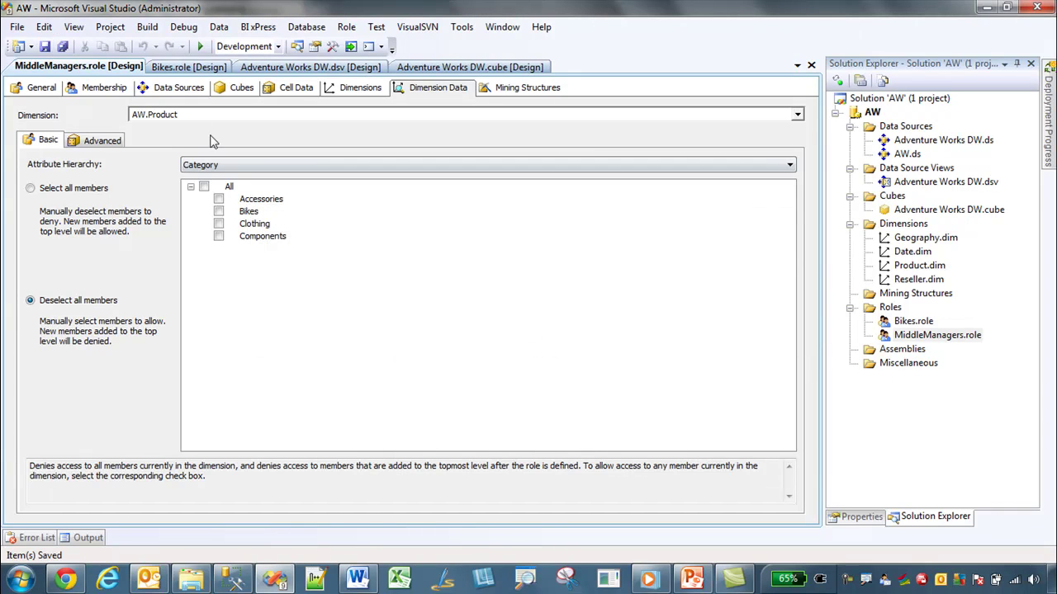
# Step: Enable read permissions in the Bikes role's cell data for the Adventure Works DW cube
pyautogui.click(180, 68)
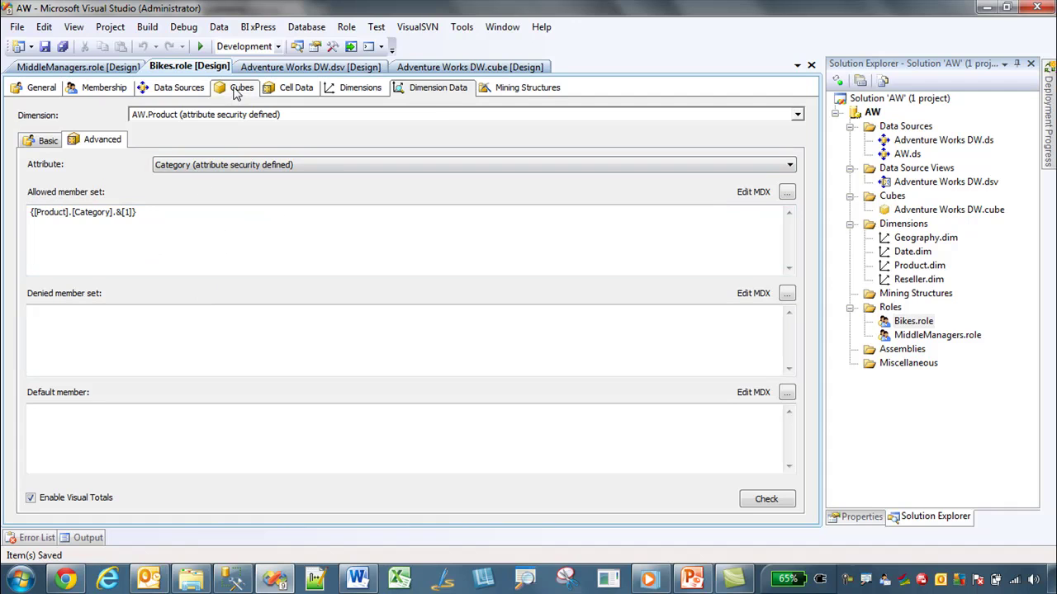
pyautogui.click(281, 91)
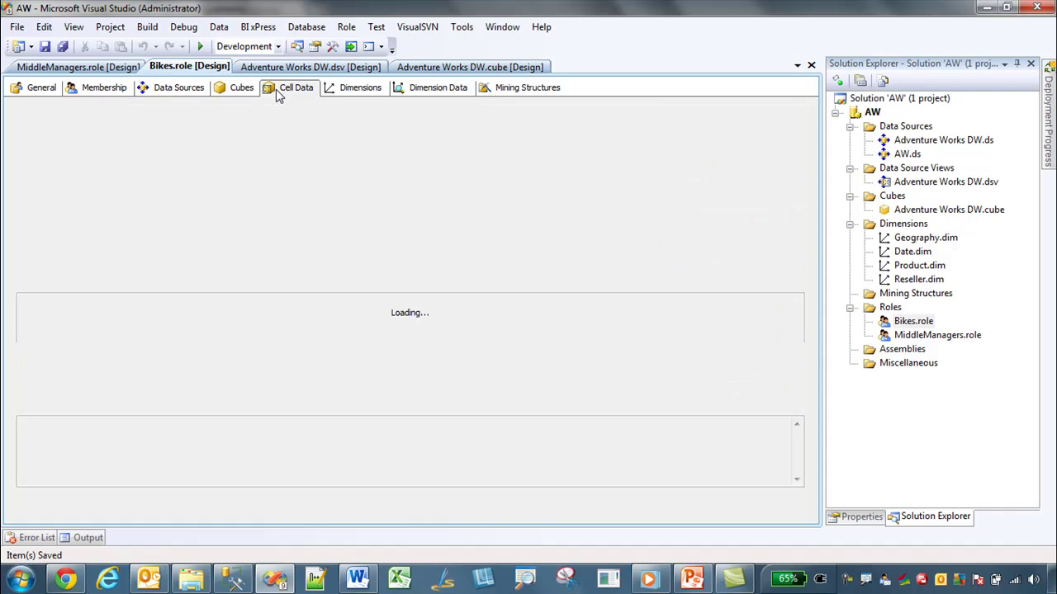
pyautogui.click(38, 141)
pyautogui.click(29, 189)
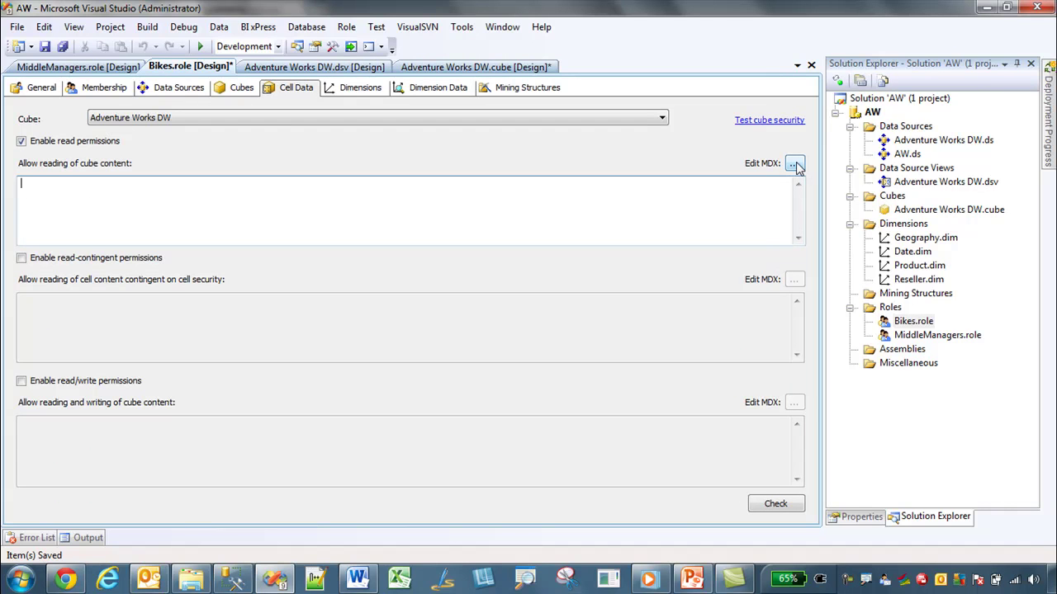
# Step: Build the Bikes role's cell read expression "not measures.currentmember is [Measures].[Reseller Cost]" in the MDX Builder
pyautogui.click(793, 164)
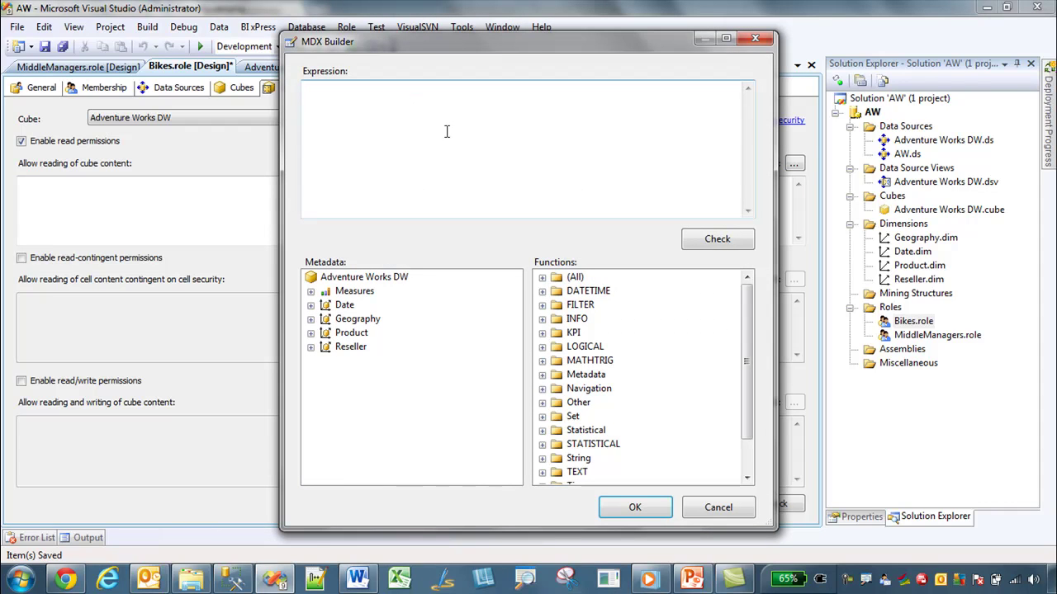
pyautogui.click(376, 128)
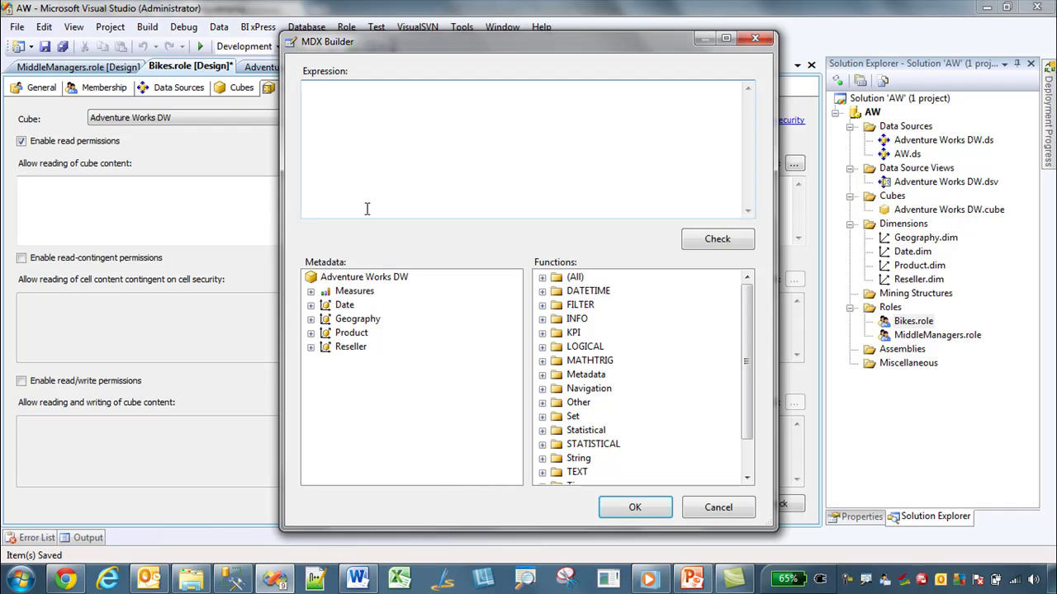
pyautogui.write('not measures.currentmember is')
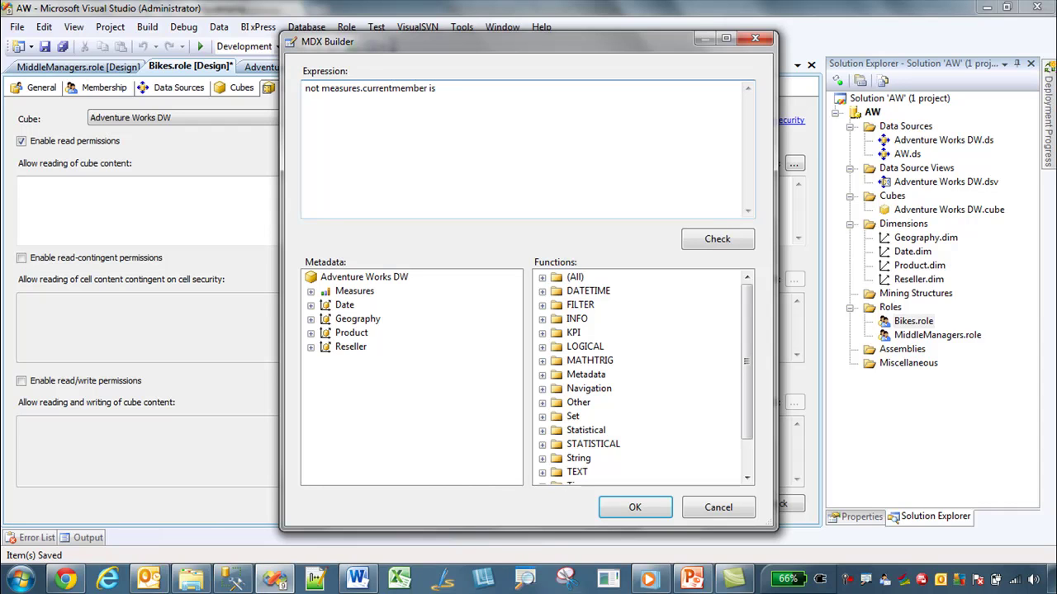
pyautogui.click(310, 290)
pyautogui.click(325, 305)
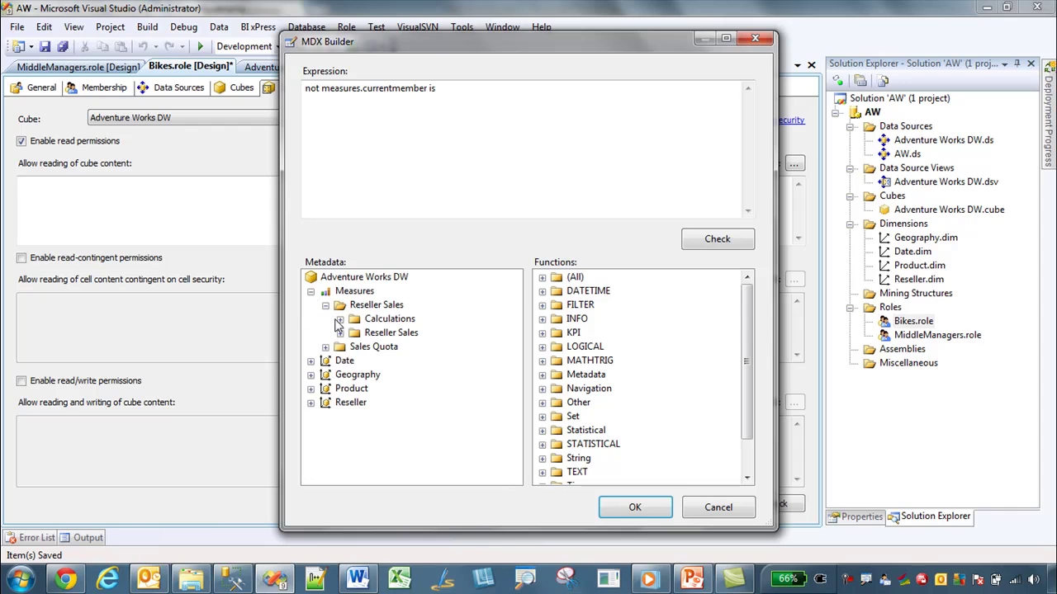
pyautogui.click(339, 332)
pyautogui.moveTo(388, 346); pyautogui.dragTo(489, 92)
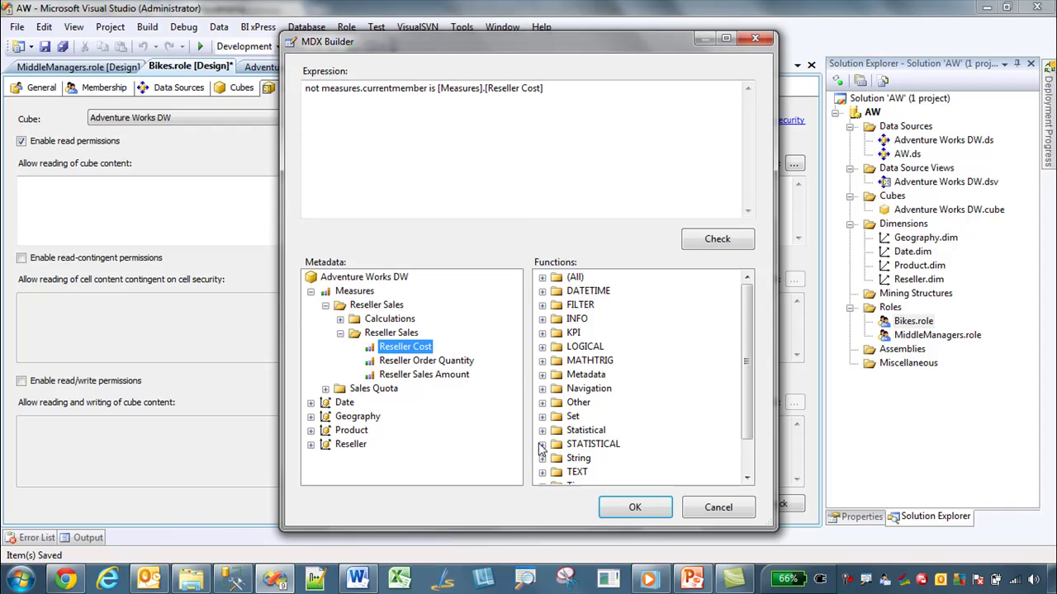
pyautogui.click(641, 512)
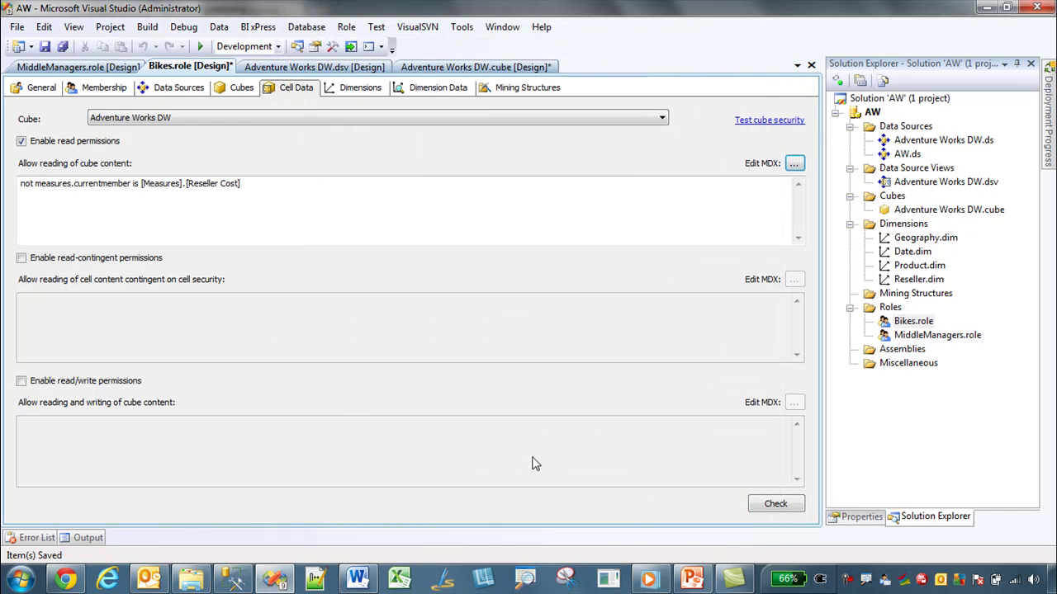
# Step: Save the Bikes role together with the cube and deploy the AW project
pyautogui.click(45, 46)
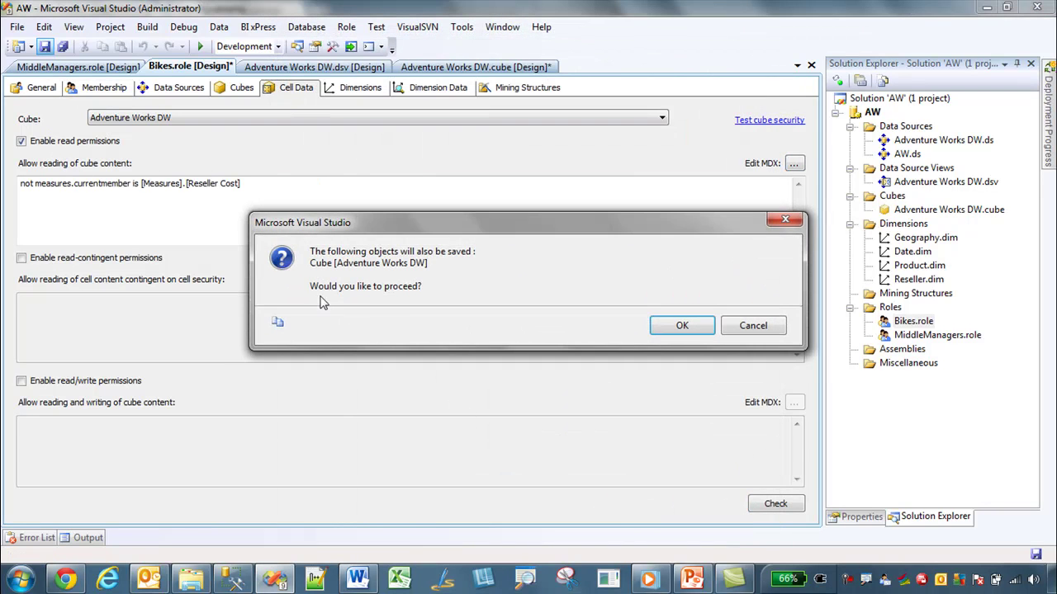
pyautogui.click(681, 323)
pyautogui.rightClick(870, 114)
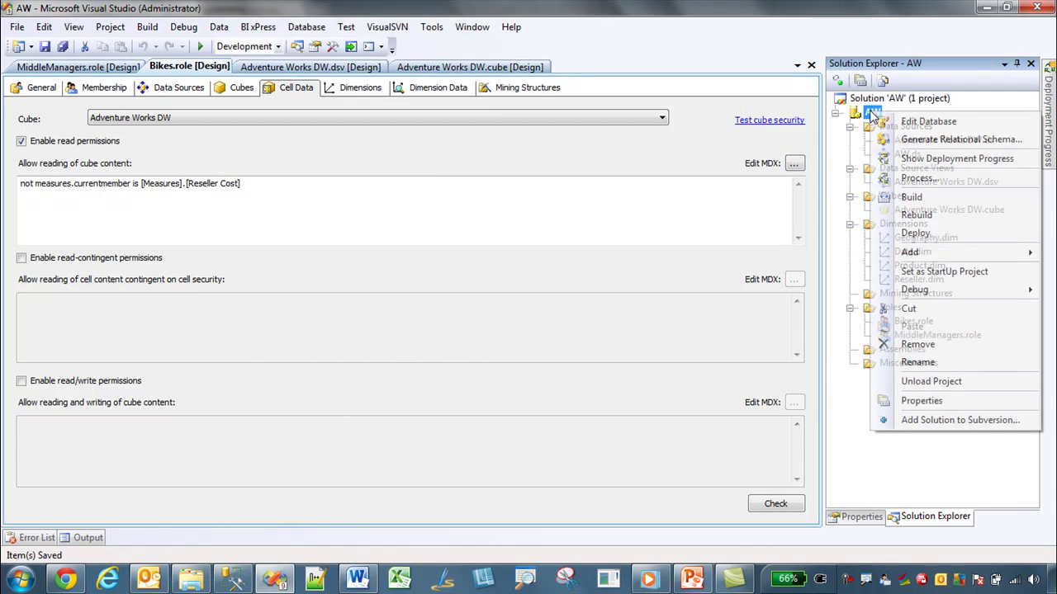
pyautogui.click(922, 235)
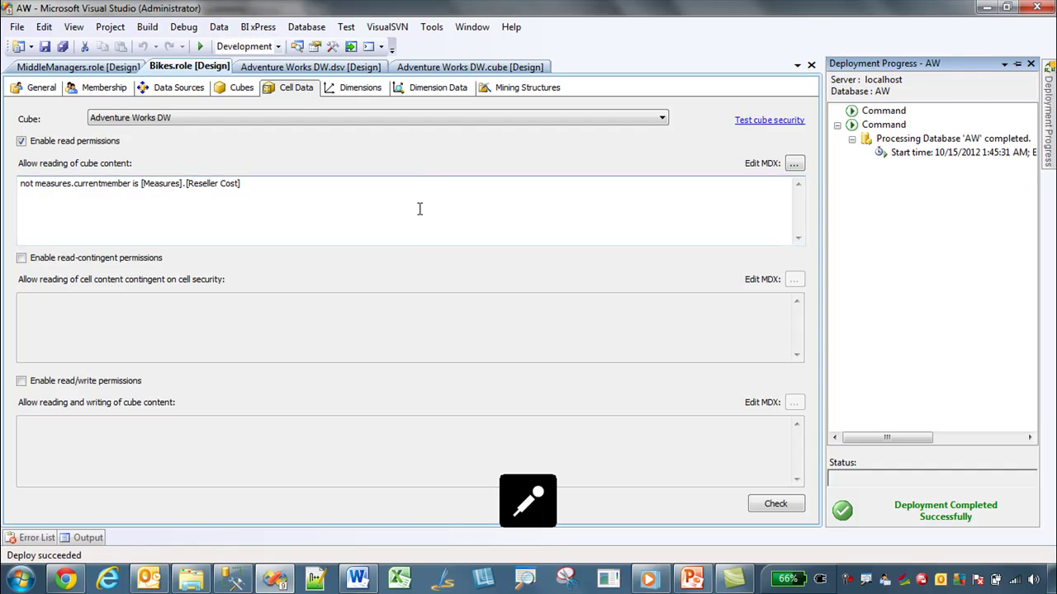
# Step: Refresh the cube browser's grid to retest the measures by Category under the combined Bikes and MiddleManagers roles
pyautogui.click(458, 69)
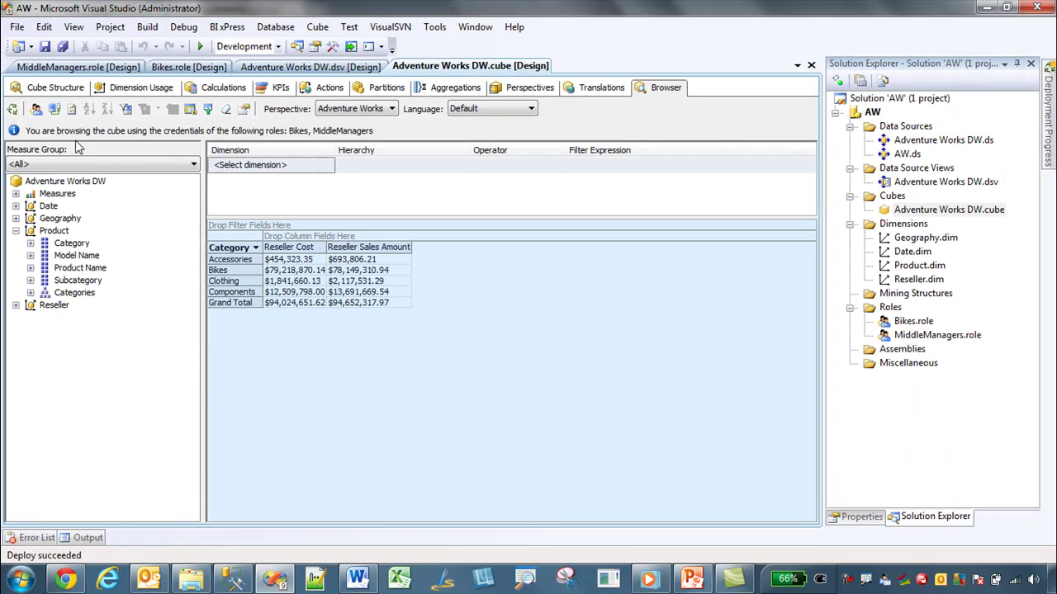
pyautogui.click(49, 108)
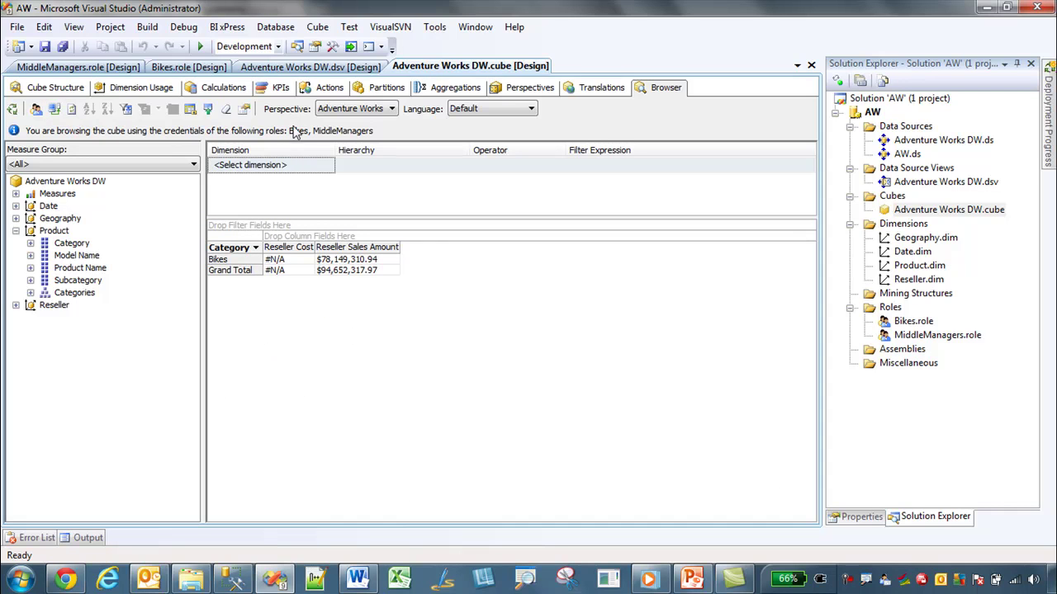
pyautogui.click(239, 260)
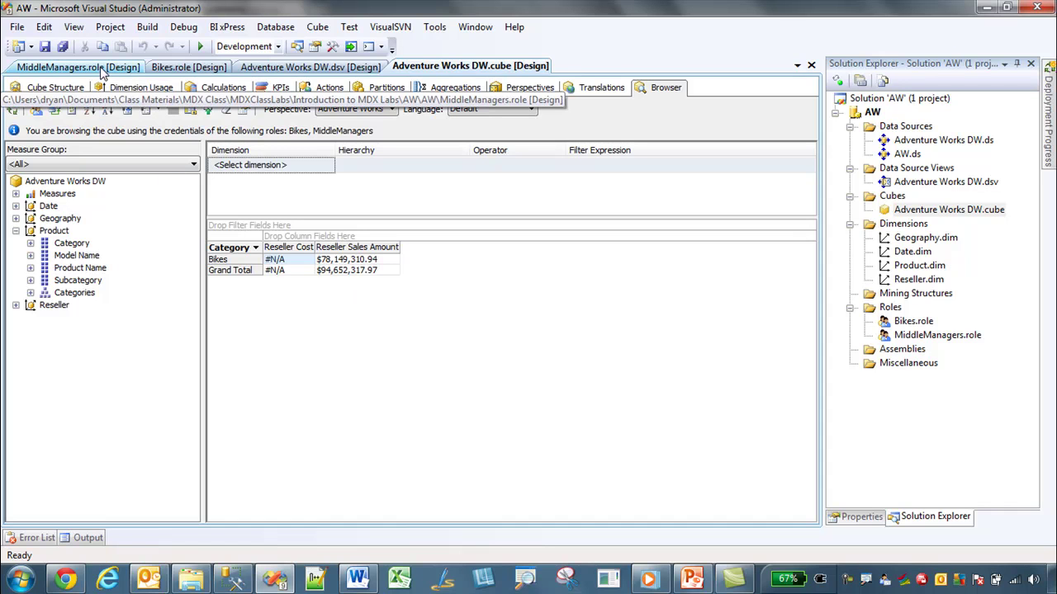
# Step: Extend the Bikes role's read expression with an opening parenthesis after "not" and a second line "measures.currentmember is" joined by "or"
pyautogui.click(188, 67)
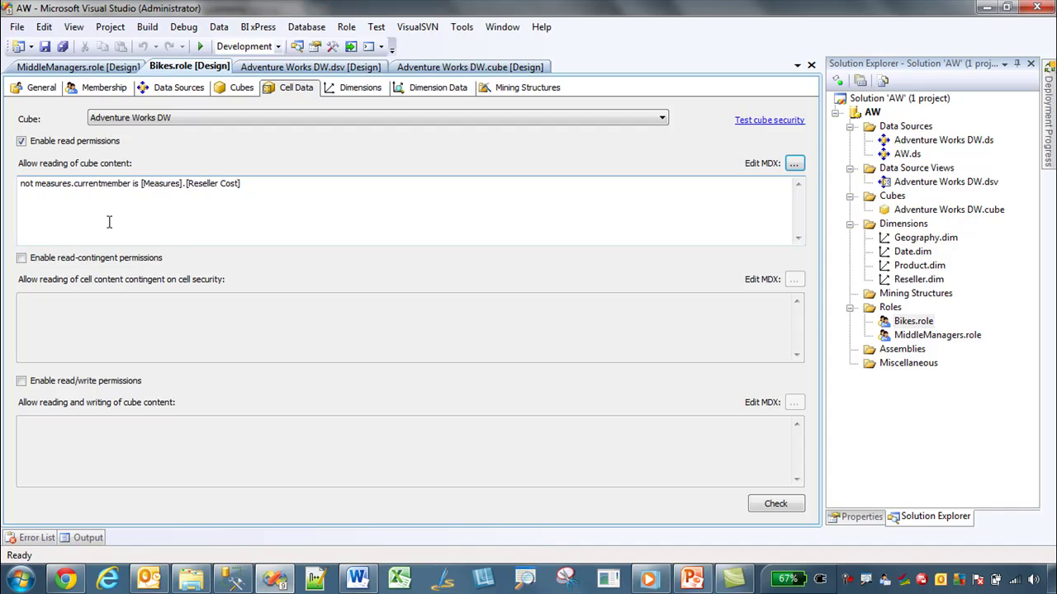
pyautogui.click(41, 188)
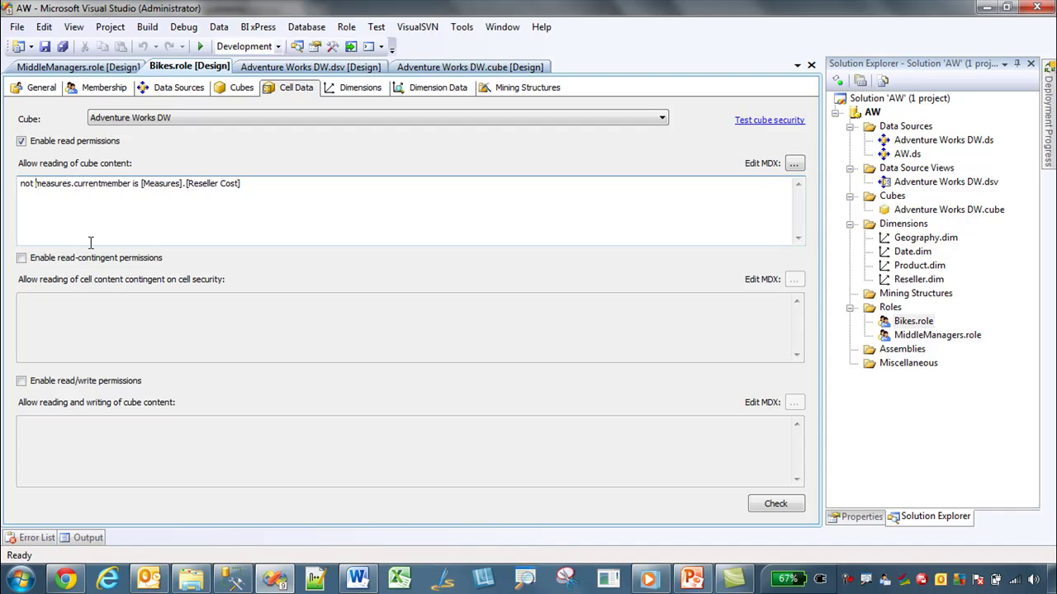
pyautogui.click(36, 183)
pyautogui.write('(')
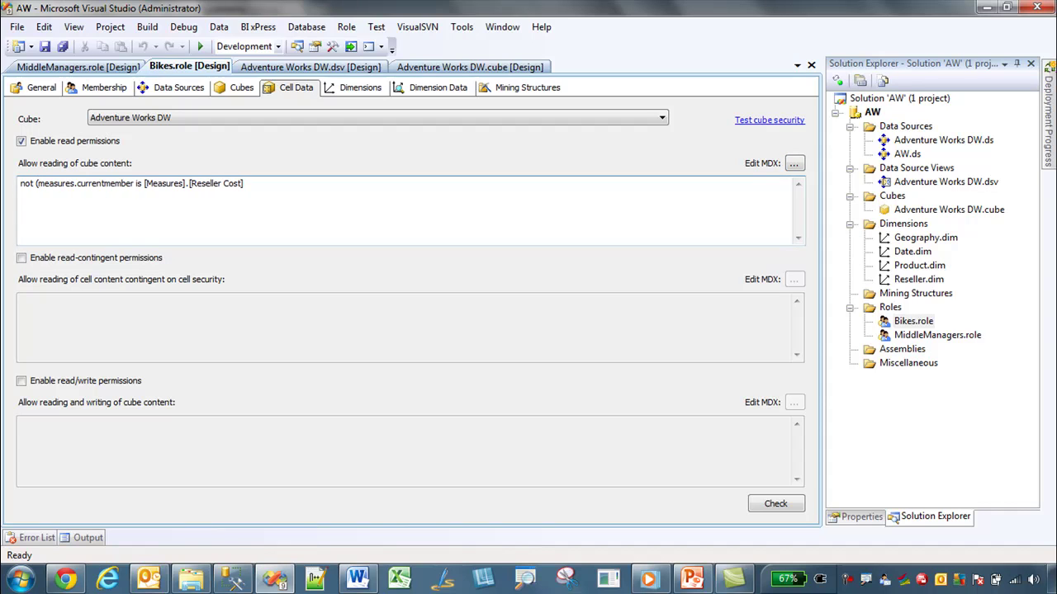
pyautogui.keyDown('shift'); pyautogui.click(145, 185); pyautogui.keyUp('shift')
pyautogui.hotkey('ctrl', 'c')
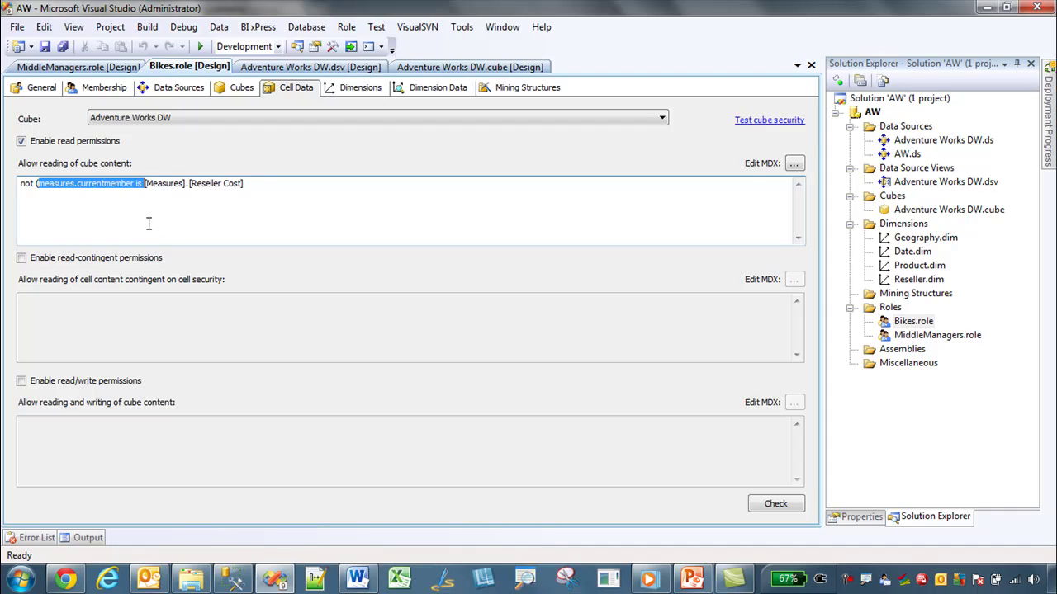
pyautogui.click(261, 190)
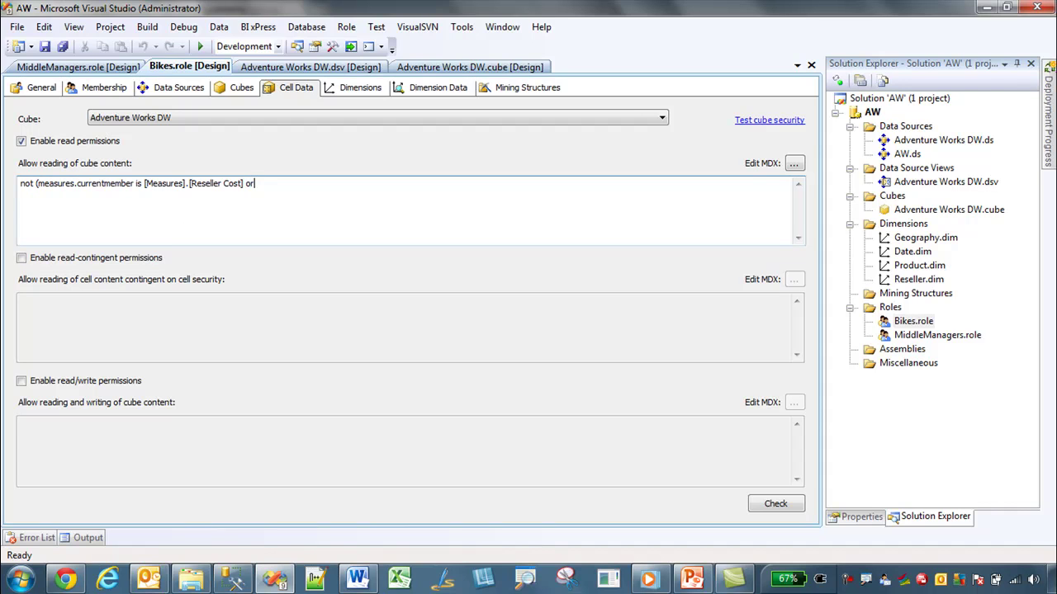
pyautogui.hotkey('ctrl', 'v')
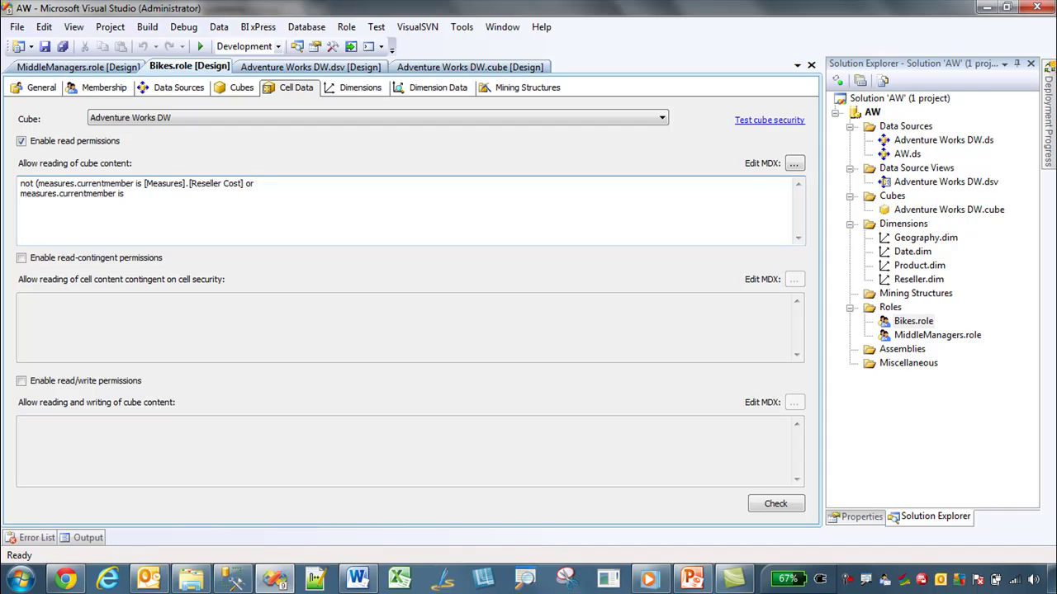
# Step: Complete the second condition with [Measures].[Reseller Order Quantity] and add an "or" condition for [Measures].[Reseller Sales Amount] in the MDX Builder
pyautogui.click(793, 164)
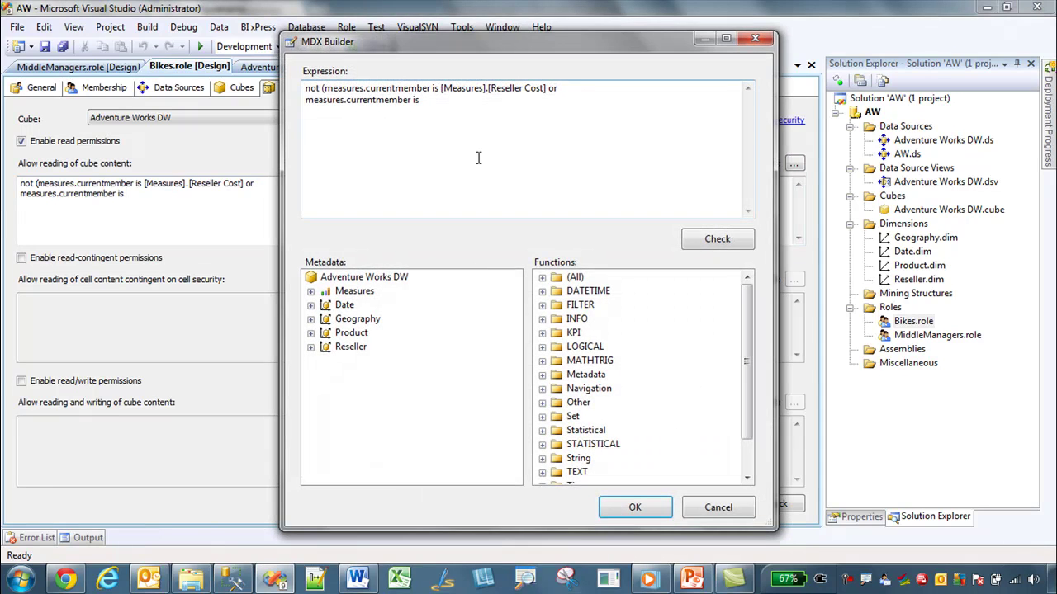
pyautogui.click(311, 292)
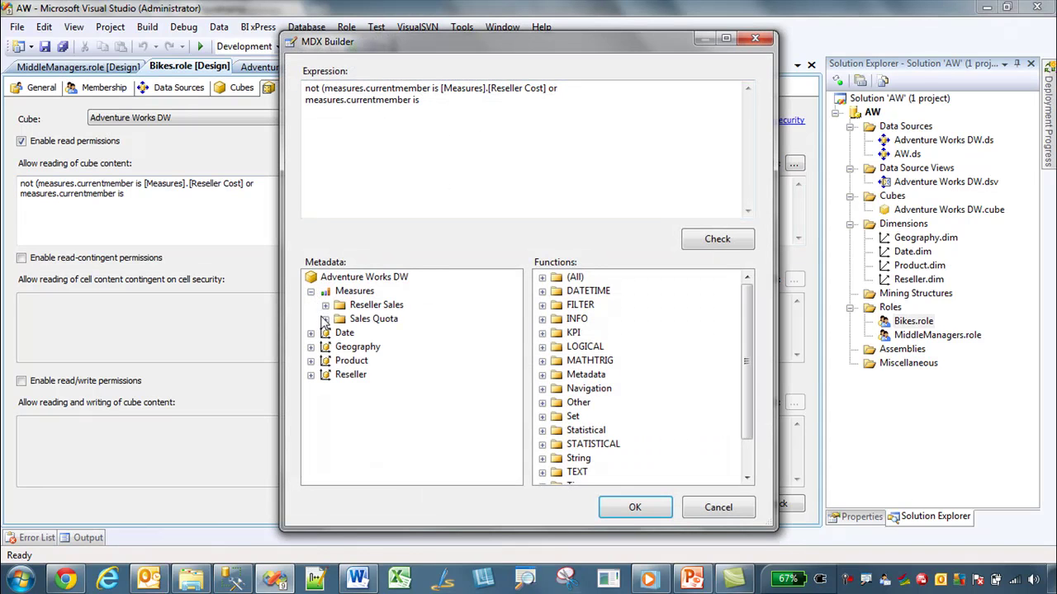
pyautogui.click(325, 306)
pyautogui.click(340, 333)
pyautogui.moveTo(403, 364); pyautogui.dragTo(509, 118)
pyautogui.click(592, 104)
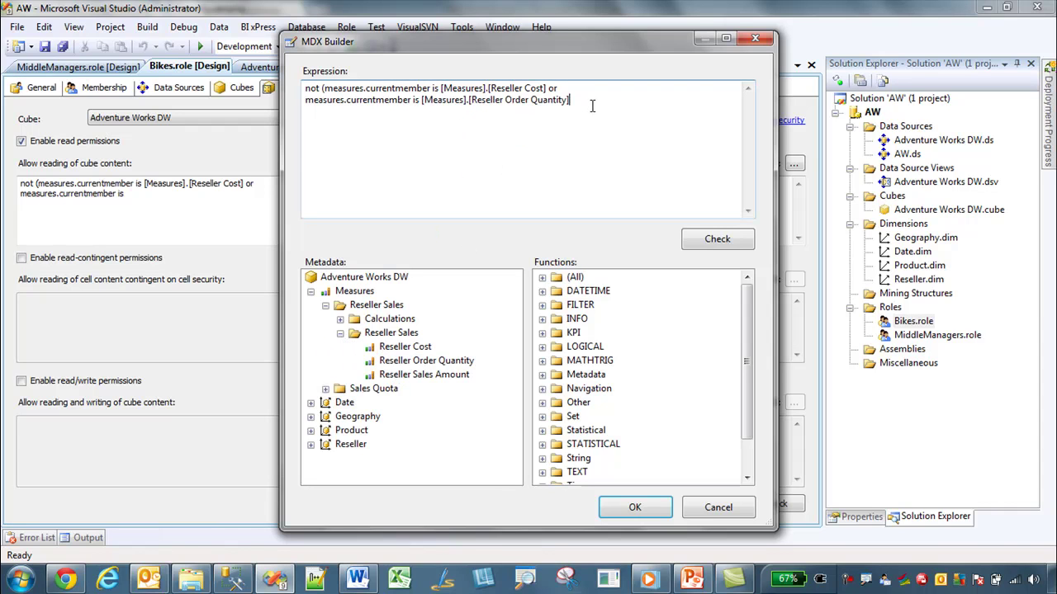
pyautogui.press('Return')
pyautogui.hotkey('ctrl', 'v')
pyautogui.moveTo(409, 376); pyautogui.dragTo(591, 116)
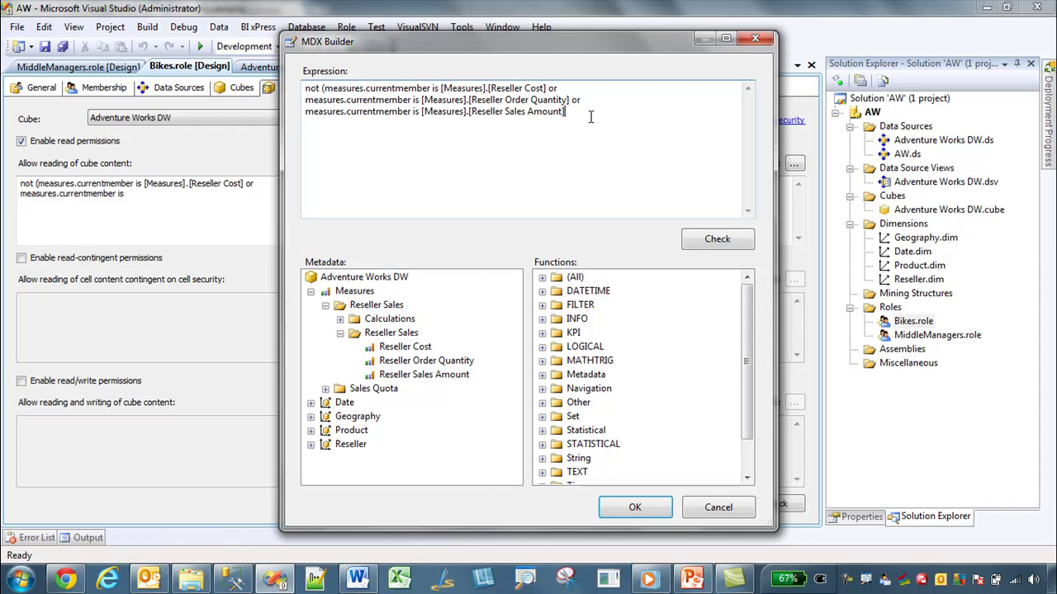
# Step: Add an "or" condition "measures.currentmember is [Measures].[Sales Amount Quota]" to the Bikes role's read expression, followed by another "or"
pyautogui.write('or')
pyautogui.click(325, 388)
pyautogui.click(386, 404)
pyautogui.moveTo(385, 411); pyautogui.dragTo(500, 140)
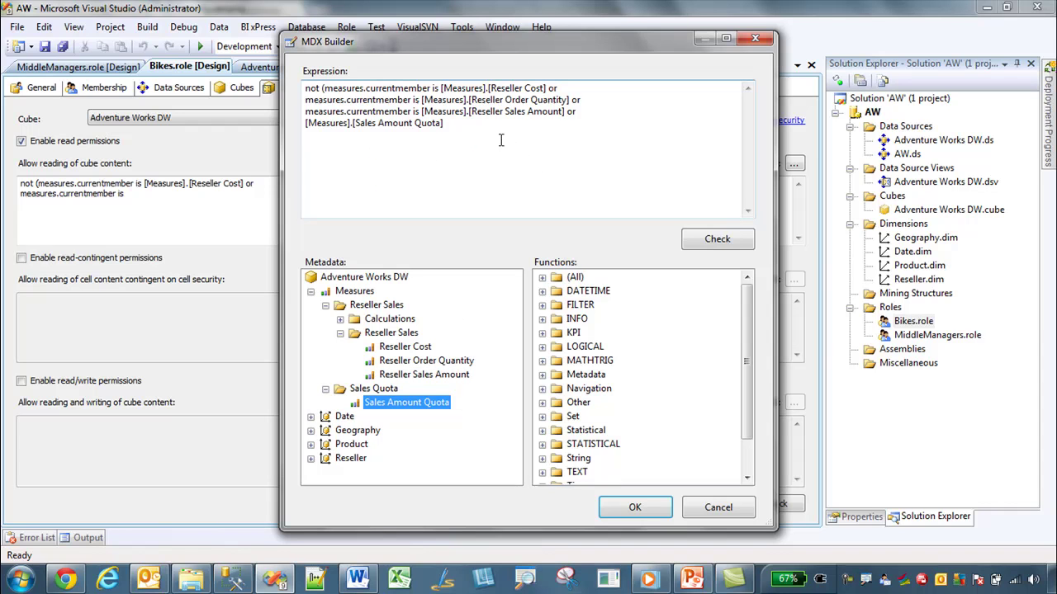
pyautogui.click(309, 124)
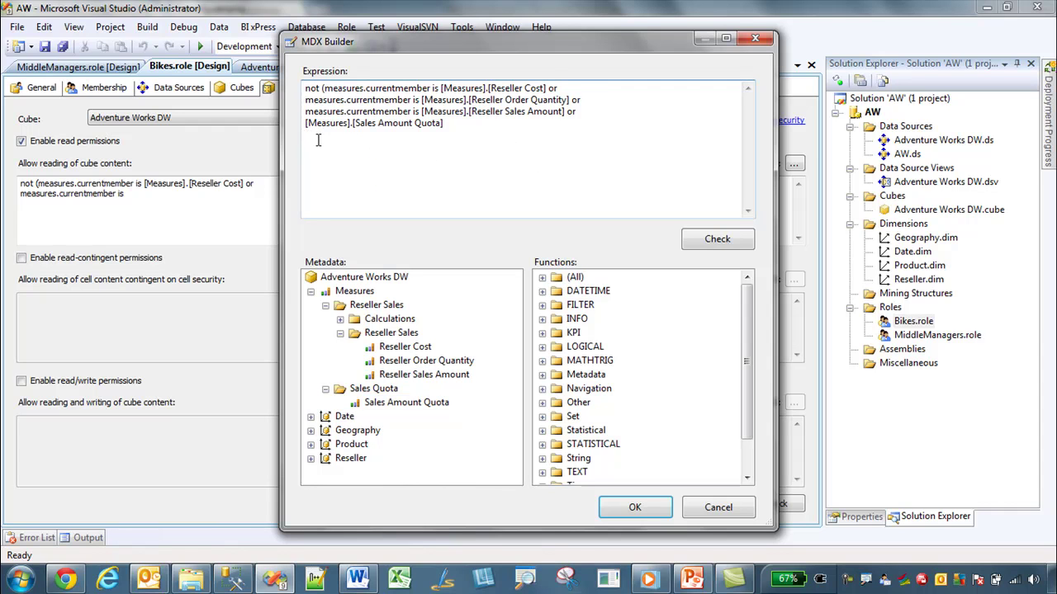
pyautogui.hotkey('ctrl', 'v')
pyautogui.write('or')
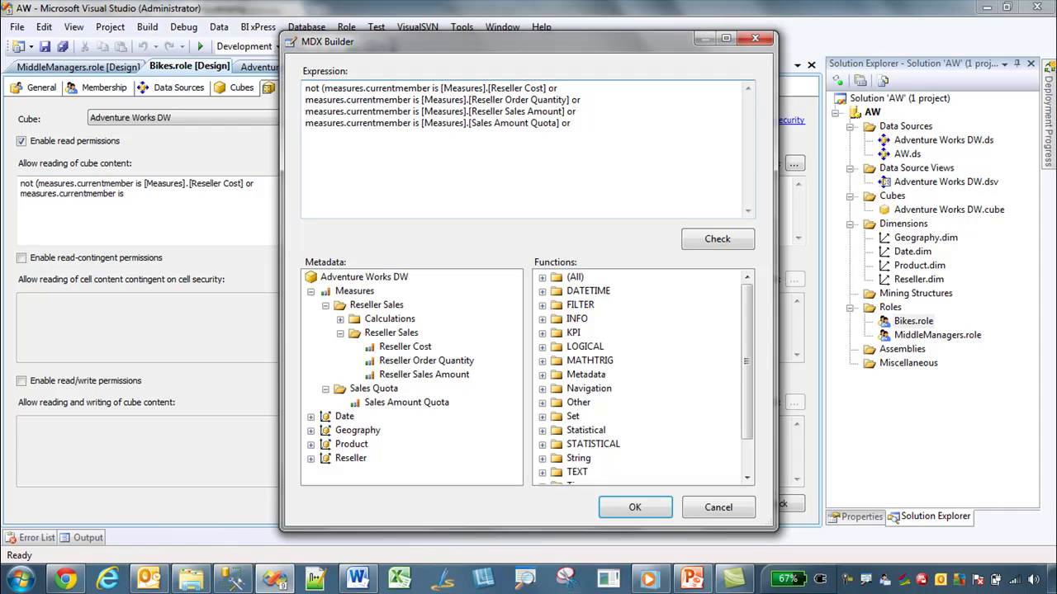
# Step: Add a new line "measures.currentmember is [Measures].[Gross Profit Margin]" to the expression from the Calculations folder
pyautogui.click(339, 319)
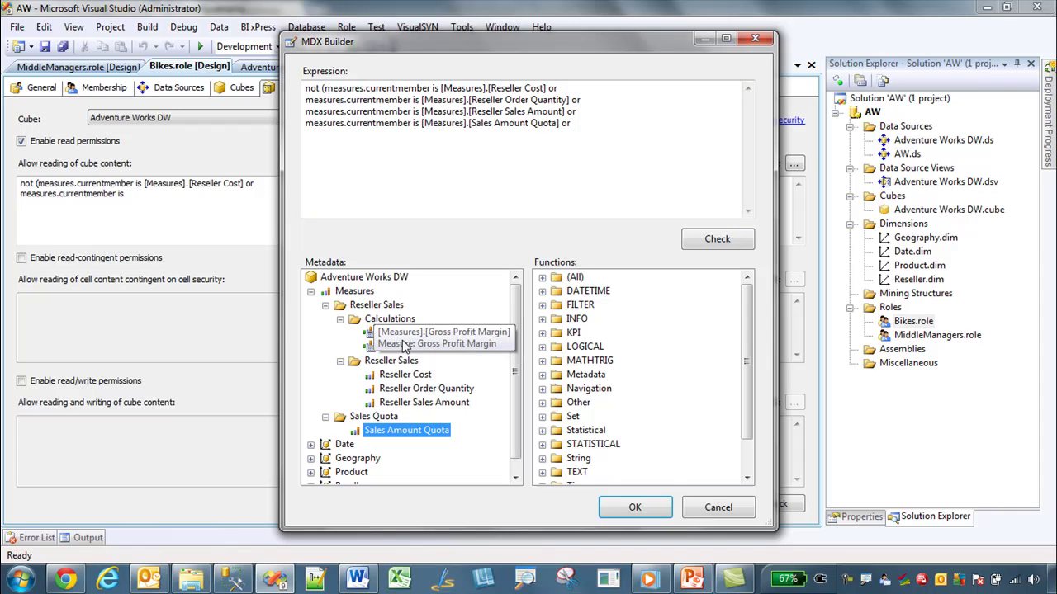
pyautogui.moveTo(412, 333); pyautogui.dragTo(568, 147)
pyautogui.click(570, 124)
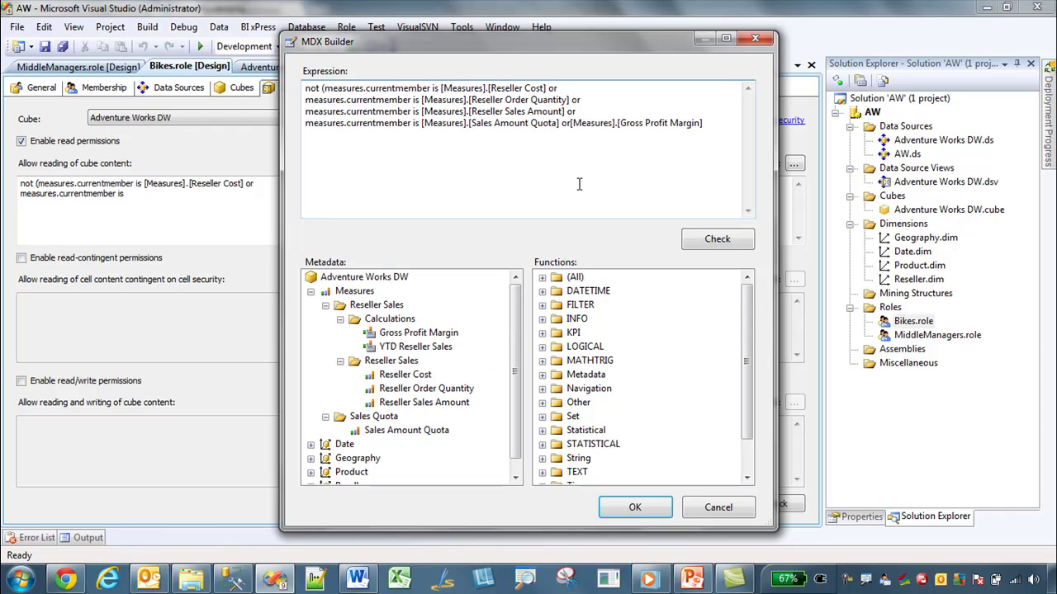
pyautogui.press('Return')
pyautogui.hotkey('ctrl', 'v')
pyautogui.click(579, 142)
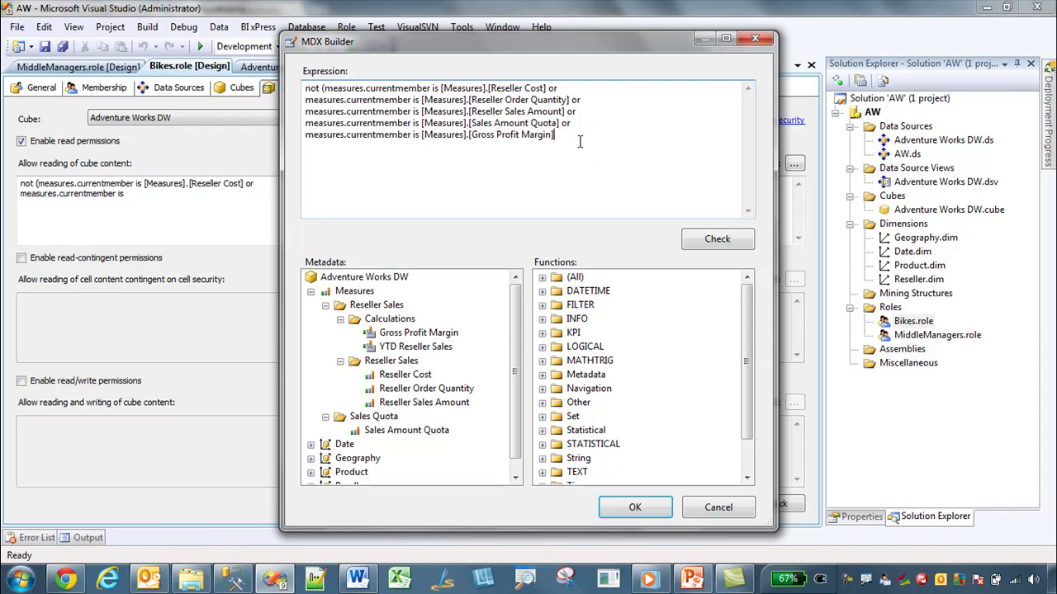
# Step: Add a final "or" condition for [Measures].[YTD Reseller Sales], close the parenthesis and accept the expression
pyautogui.write('or')
pyautogui.hotkey('ctrl', 'v')
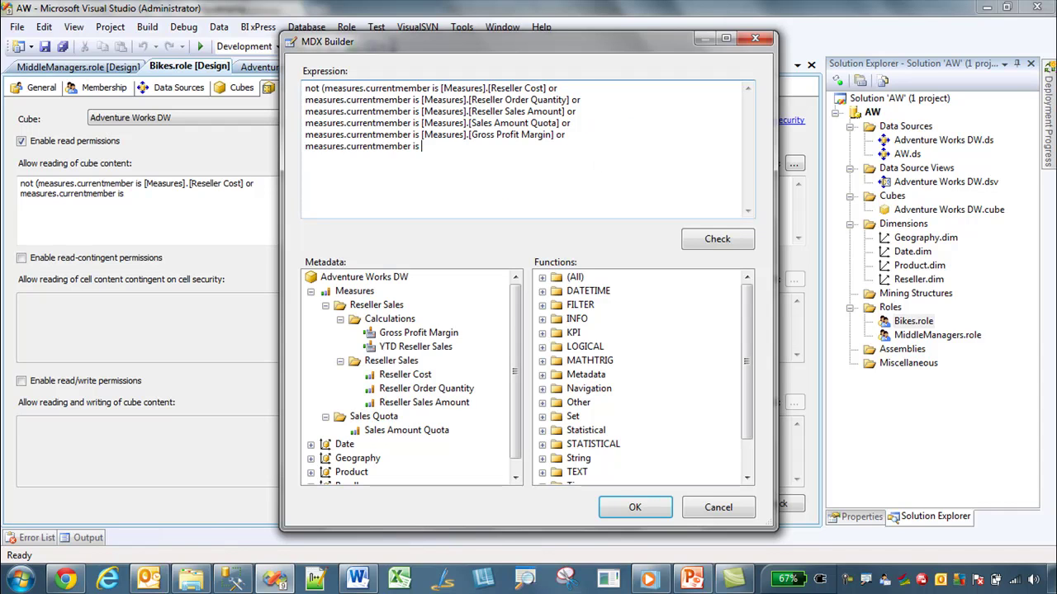
pyautogui.moveTo(415, 347); pyautogui.dragTo(440, 180)
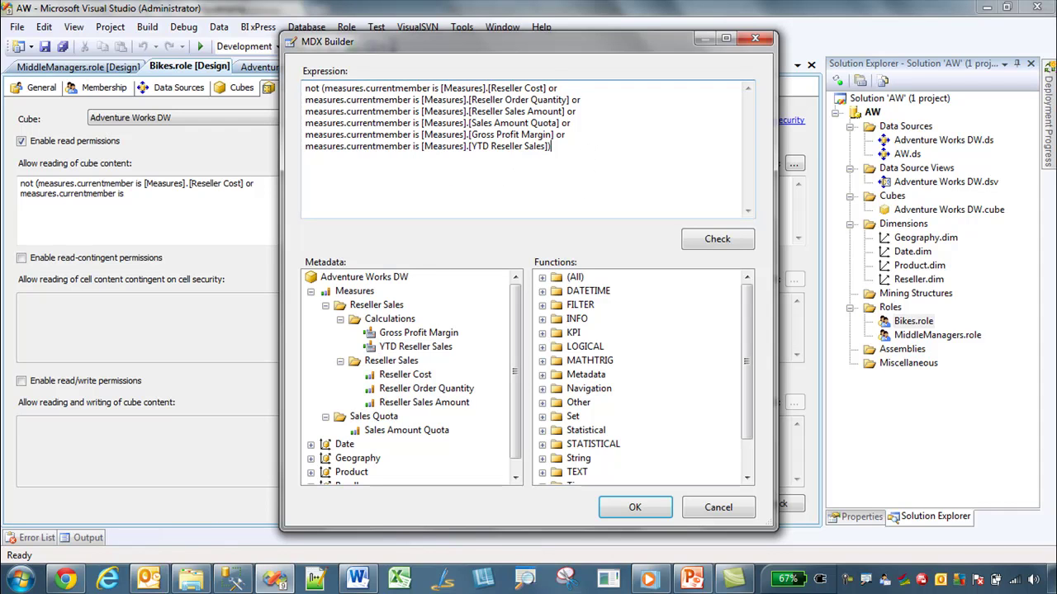
pyautogui.moveTo(323, 88); pyautogui.dragTo(546, 80)
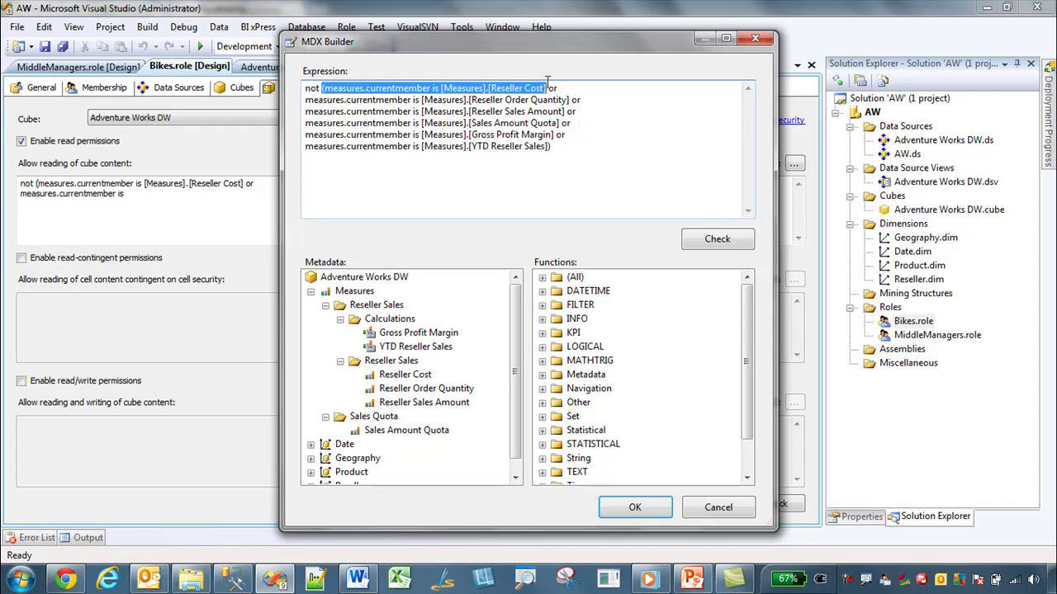
pyautogui.moveTo(489, 99); pyautogui.dragTo(523, 152)
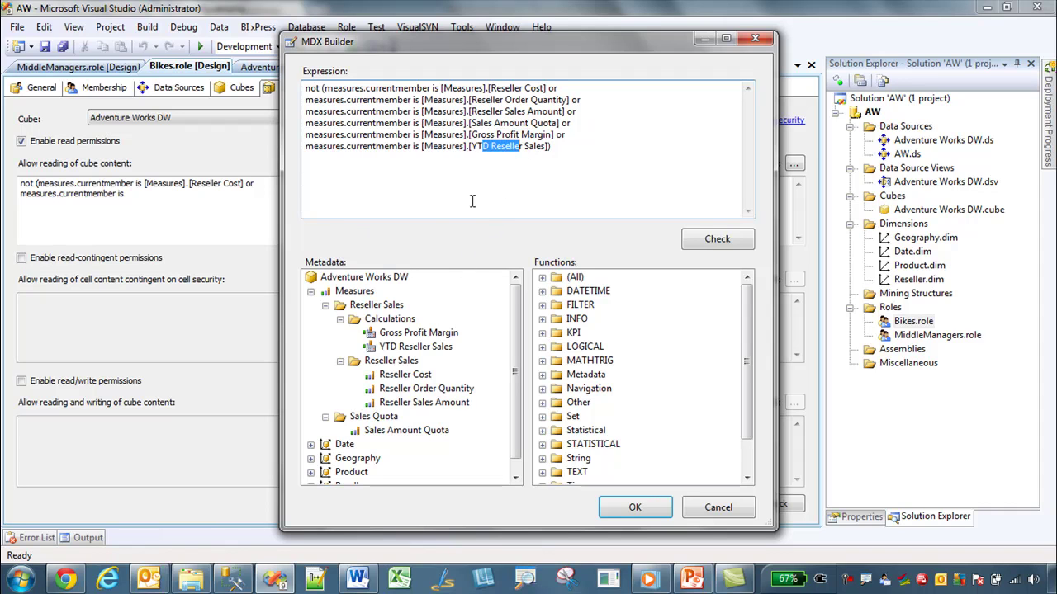
pyautogui.click(557, 148)
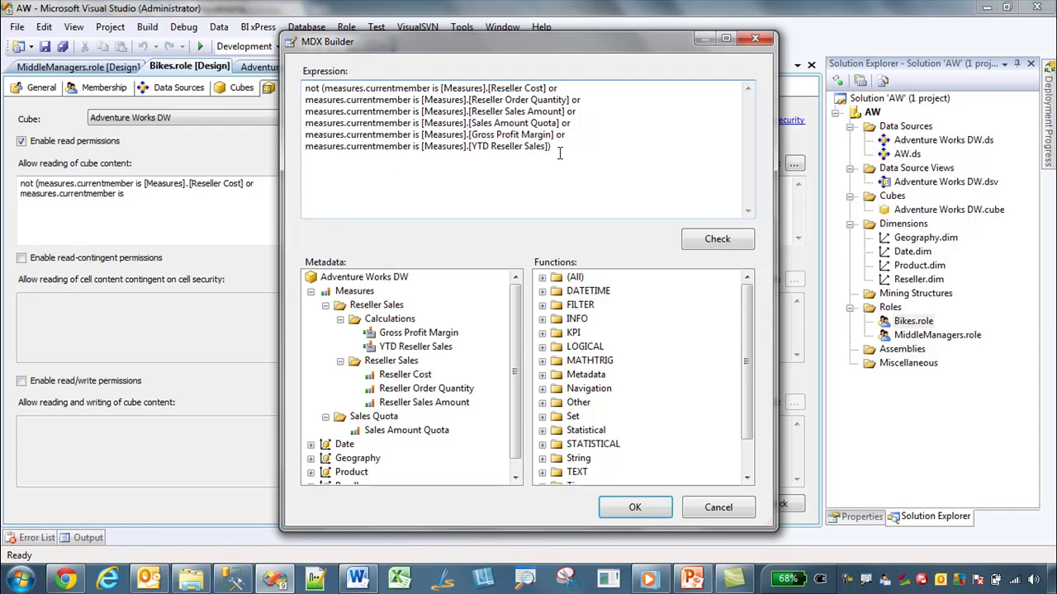
pyautogui.moveTo(559, 150); pyautogui.dragTo(302, 86)
pyautogui.click(635, 507)
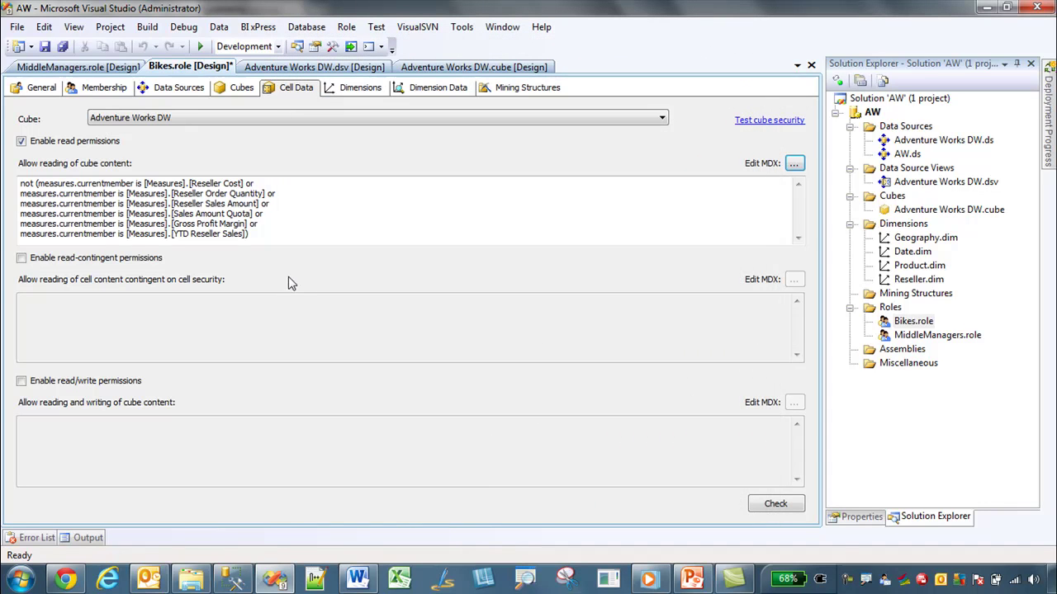
# Step: Save the Bikes role with its extended read expression together with the cube
pyautogui.click(300, 233)
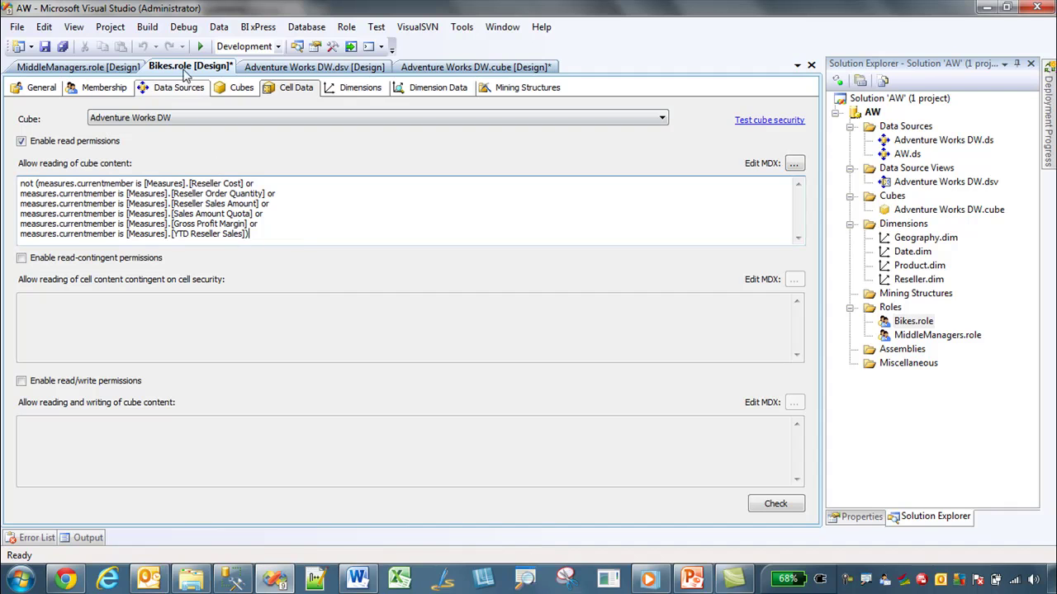
pyautogui.click(46, 47)
pyautogui.click(689, 323)
# Step: Remove the read expression from the MiddleManagers role's cell data and paste it back
pyautogui.click(95, 67)
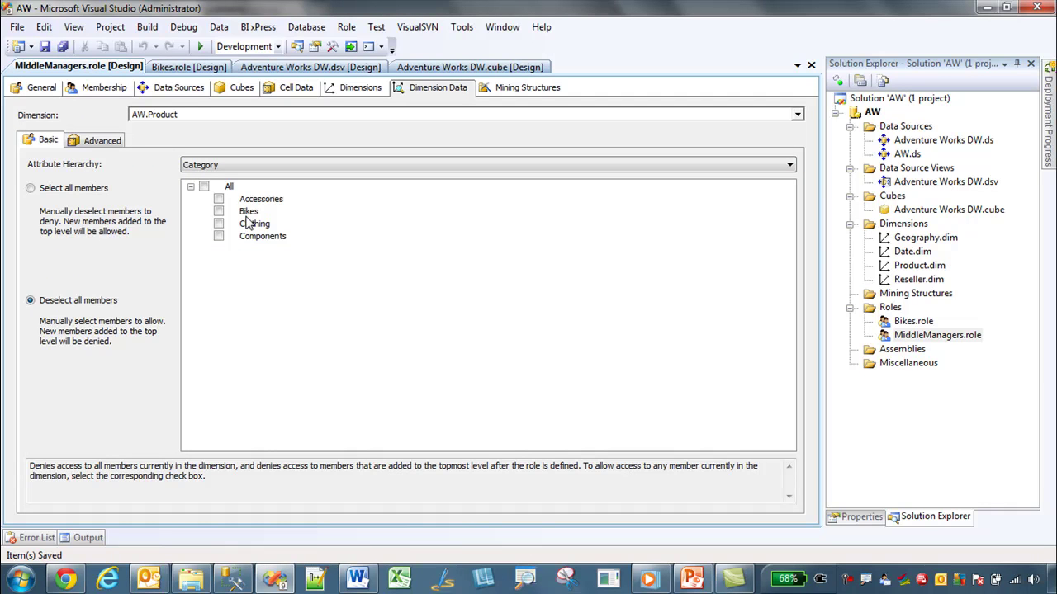
pyautogui.click(115, 89)
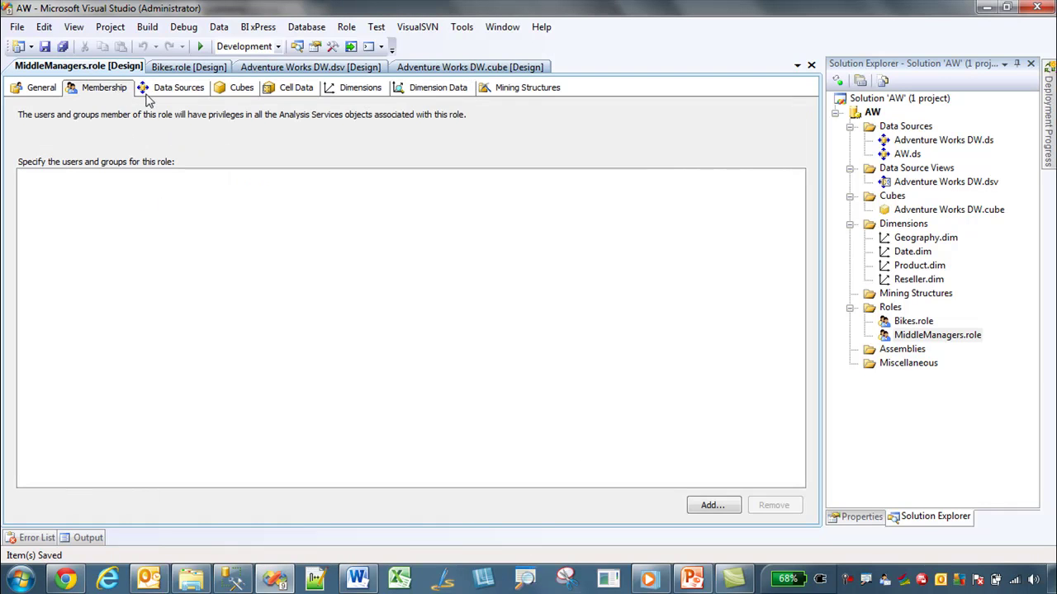
pyautogui.click(289, 87)
pyautogui.moveTo(309, 193); pyautogui.dragTo(4, 190)
pyautogui.hotkey('ctrl', 'c')
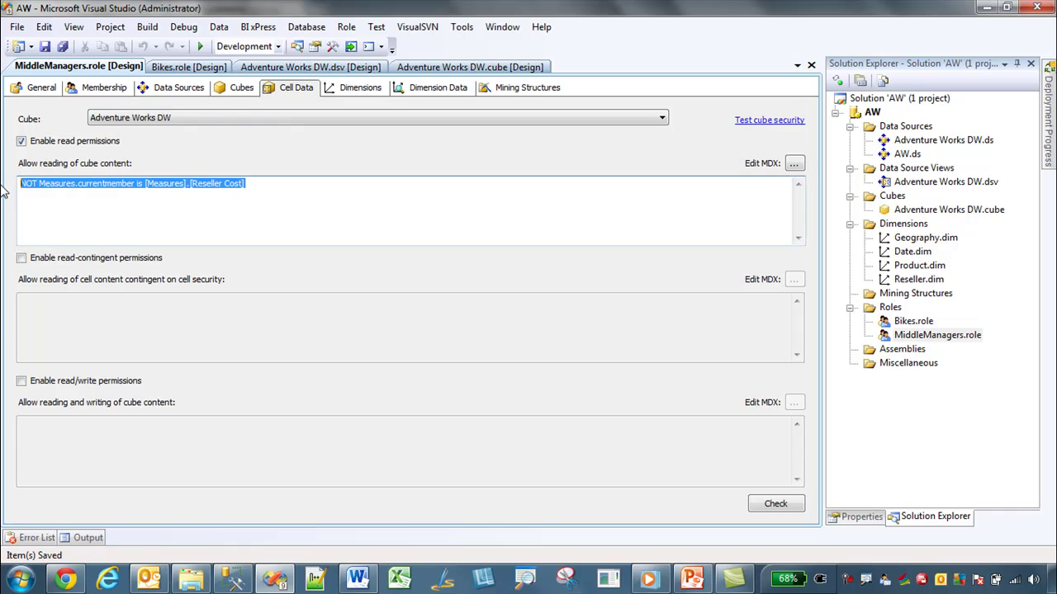
pyautogui.press('Delete')
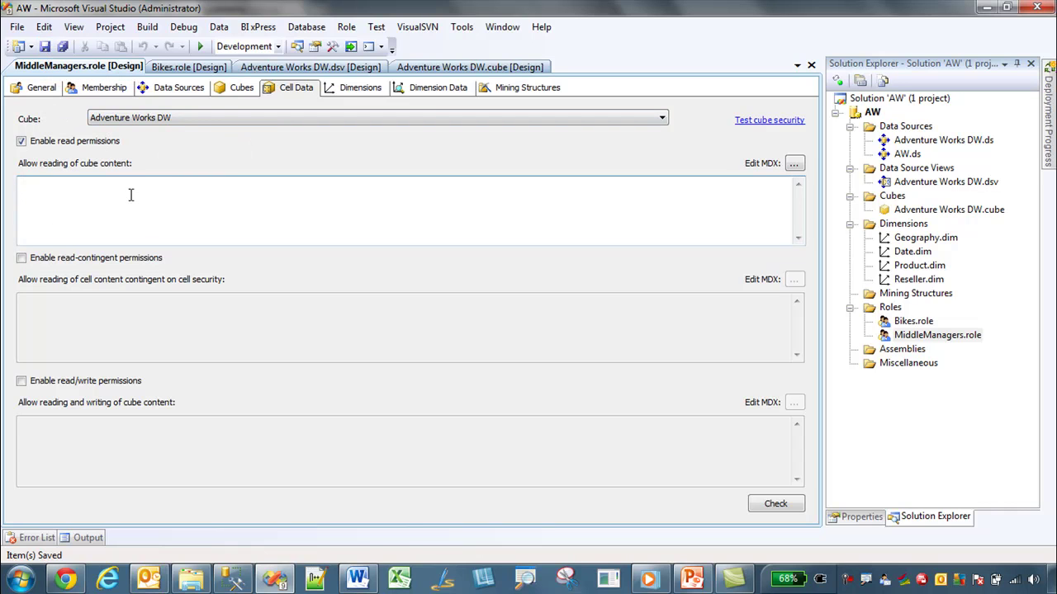
pyautogui.hotkey('ctrl', 'v')
pyautogui.click(235, 204)
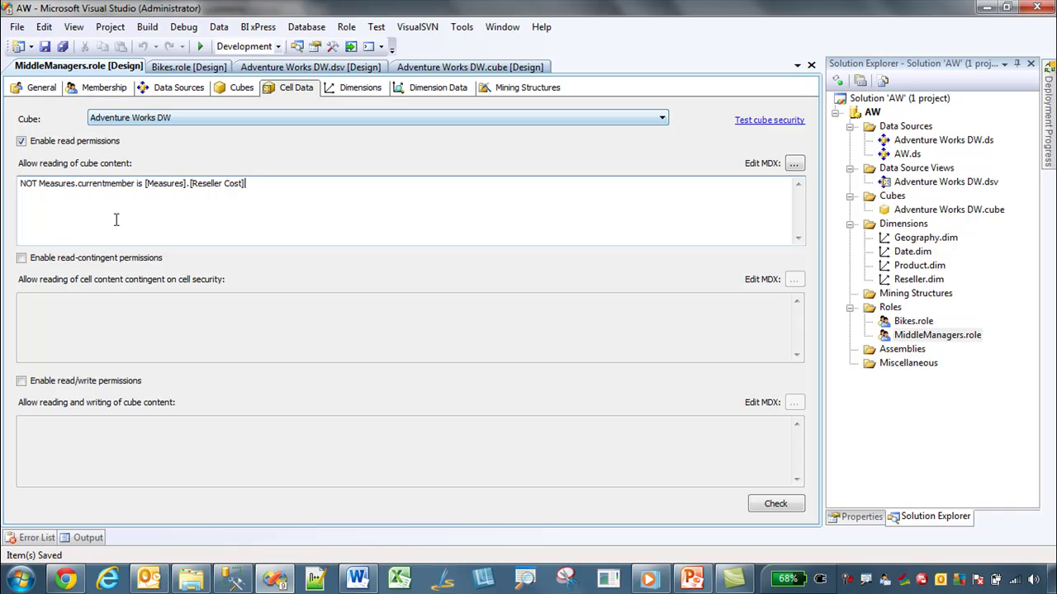
# Step: Compare the cell data read expressions of the MiddleManagers and Bikes roles
pyautogui.moveTo(271, 183); pyautogui.dragTo(2, 176)
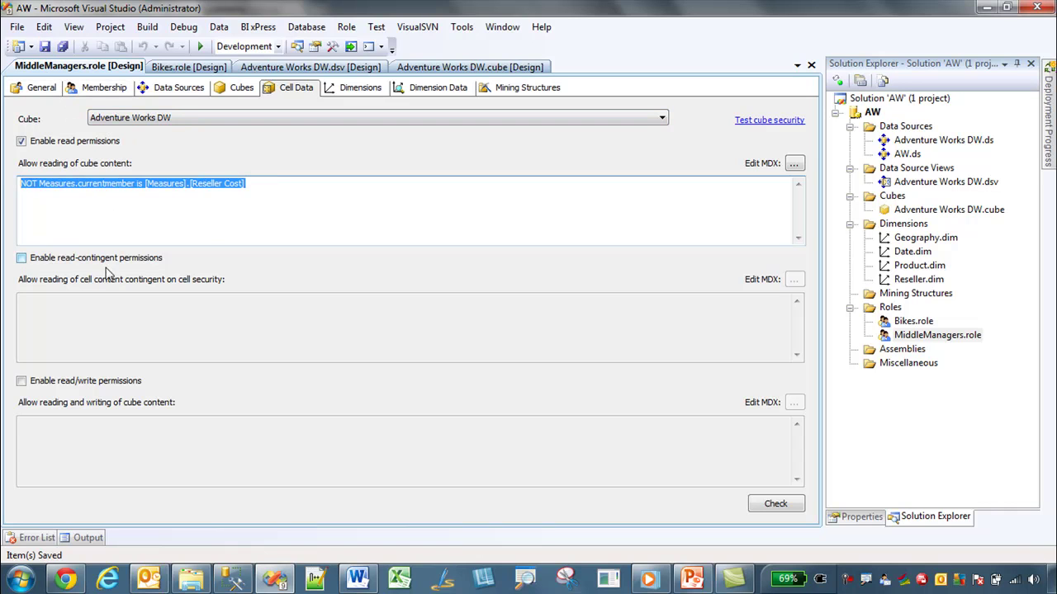
pyautogui.click(188, 68)
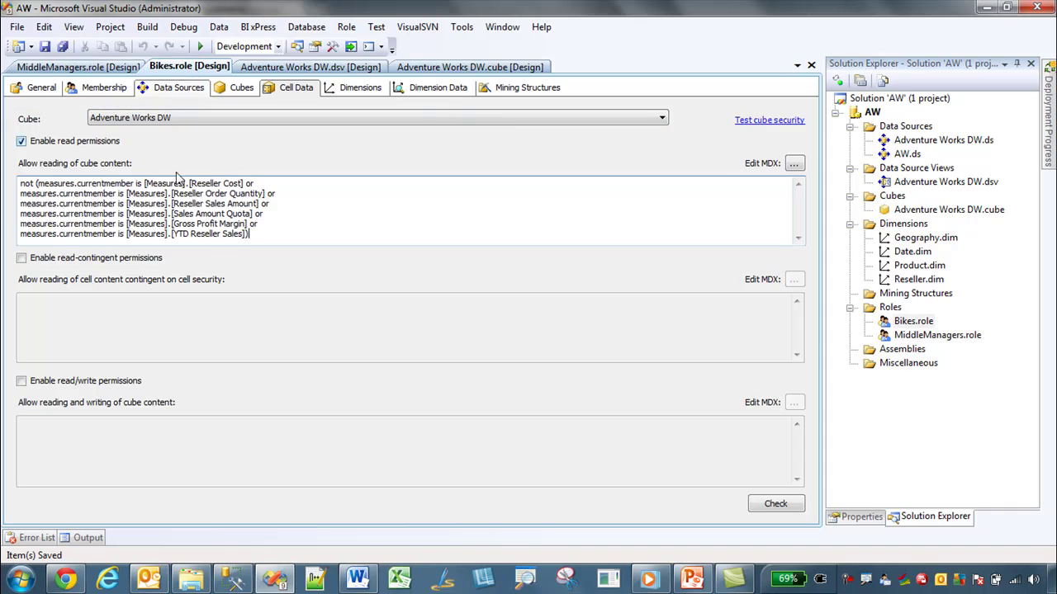
pyautogui.moveTo(266, 234); pyautogui.dragTo(2, 142)
pyautogui.click(278, 220)
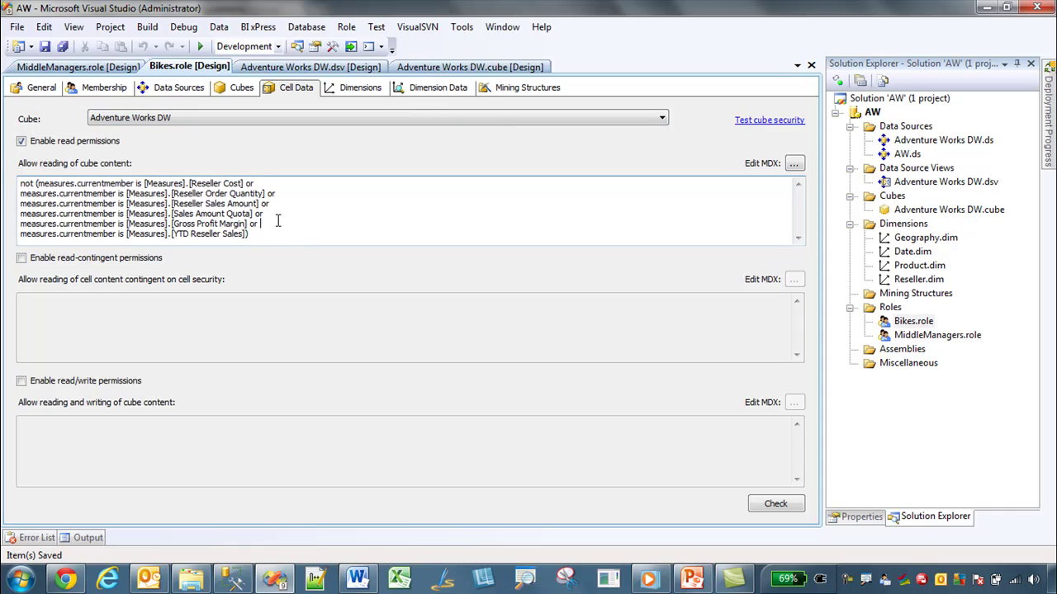
pyautogui.click(93, 69)
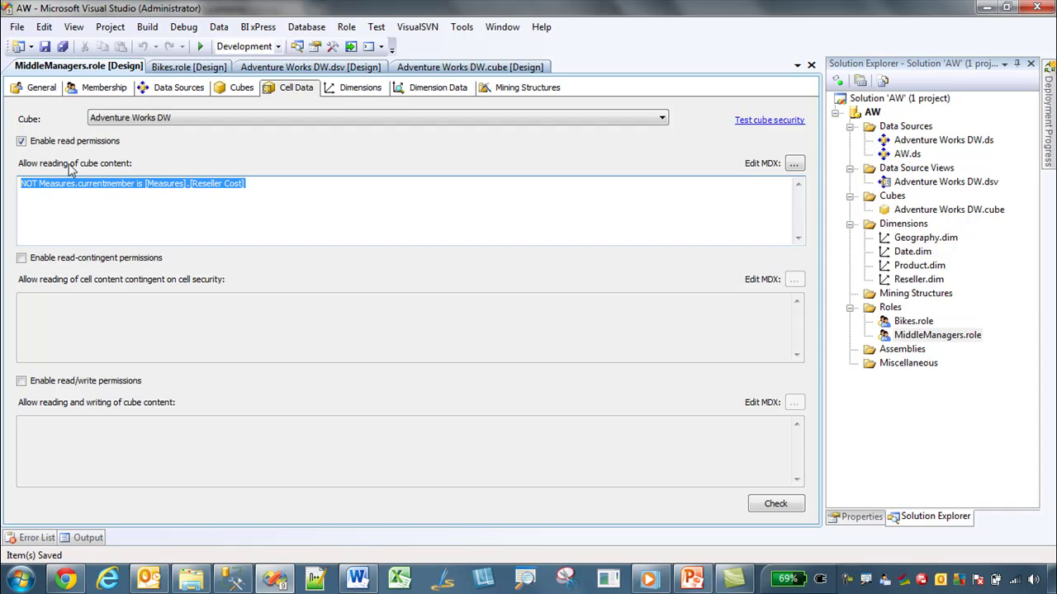
pyautogui.click(179, 202)
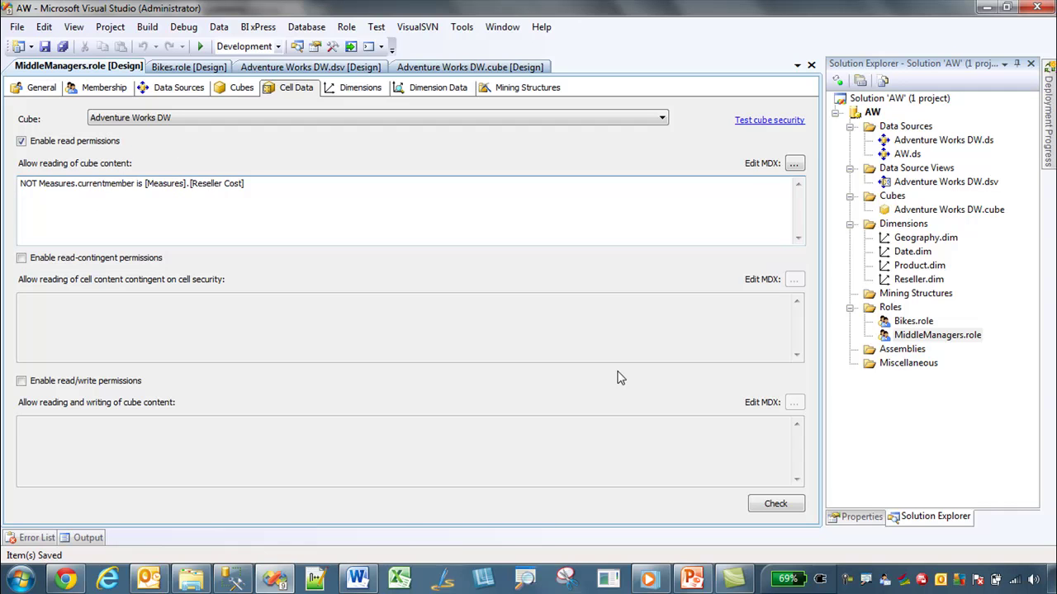
# Step: Deploy the AW project with the updated role permissions
pyautogui.rightClick(875, 113)
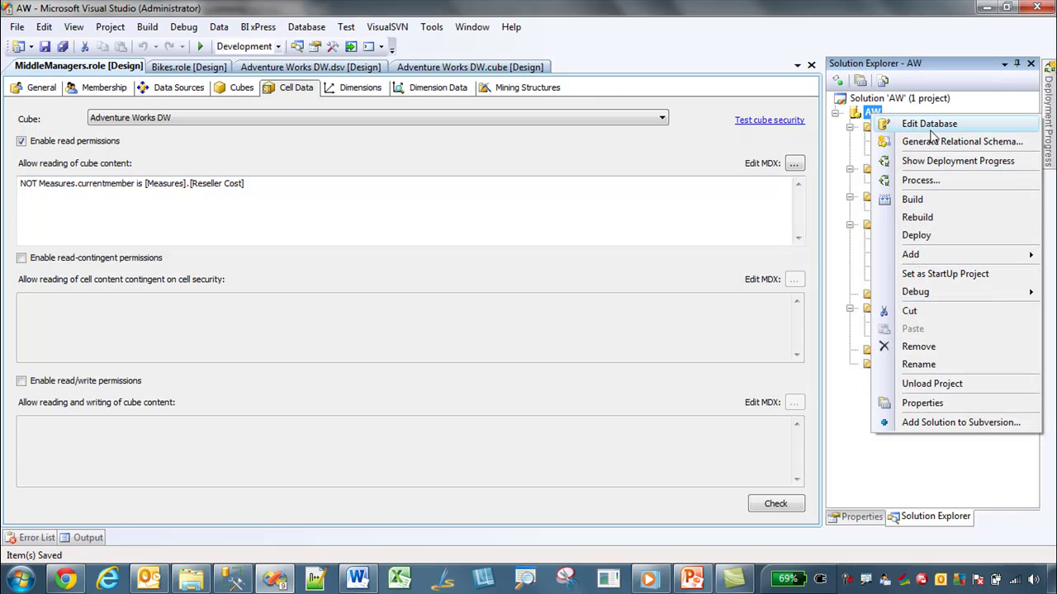
pyautogui.click(913, 235)
pyautogui.click(340, 219)
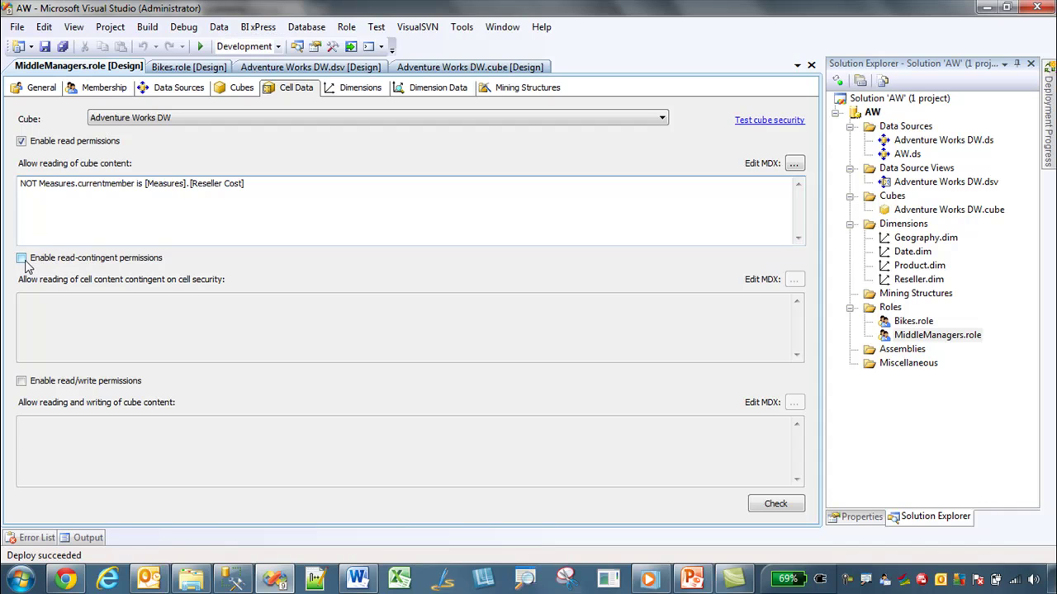
# Step: Switch the MiddleManagers role's read-contingent permissions on and off again, and do the same with its read/write permissions
pyautogui.click(23, 258)
pyautogui.click(55, 308)
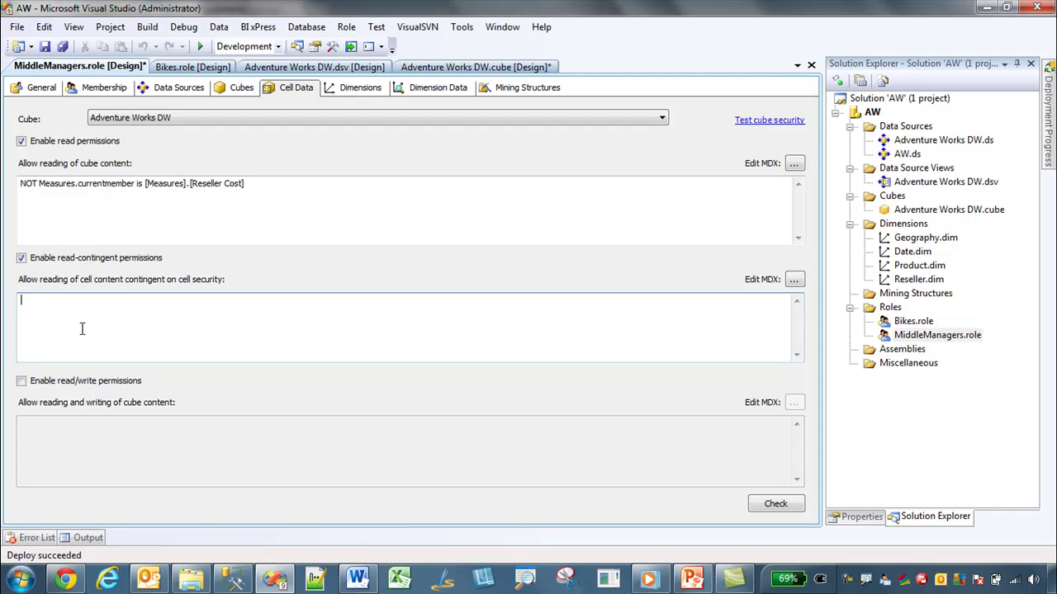
pyautogui.click(218, 186)
pyautogui.moveTo(218, 186); pyautogui.dragTo(247, 185)
pyautogui.click(247, 185)
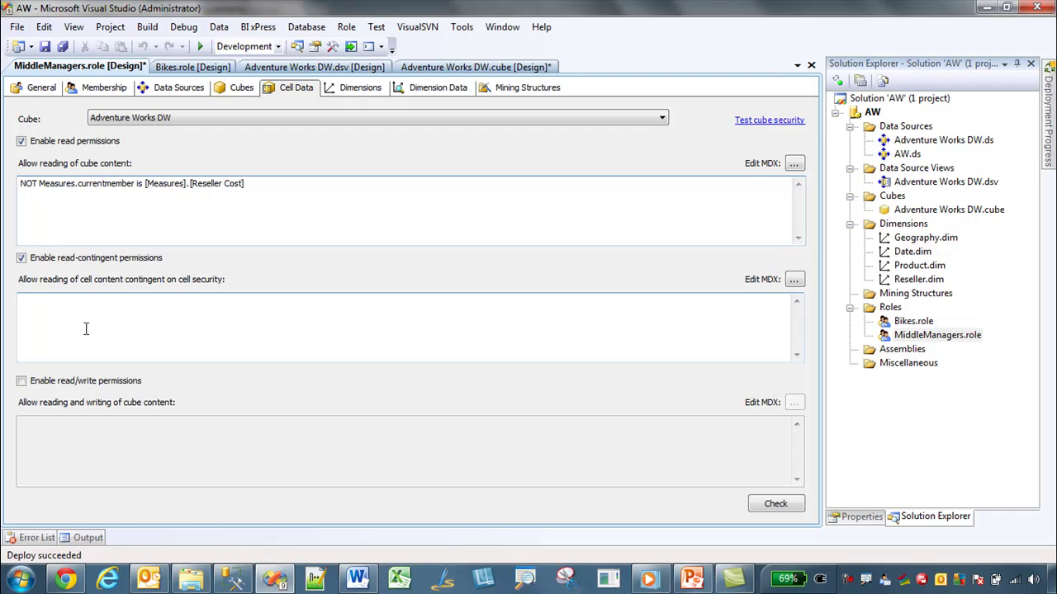
pyautogui.click(22, 259)
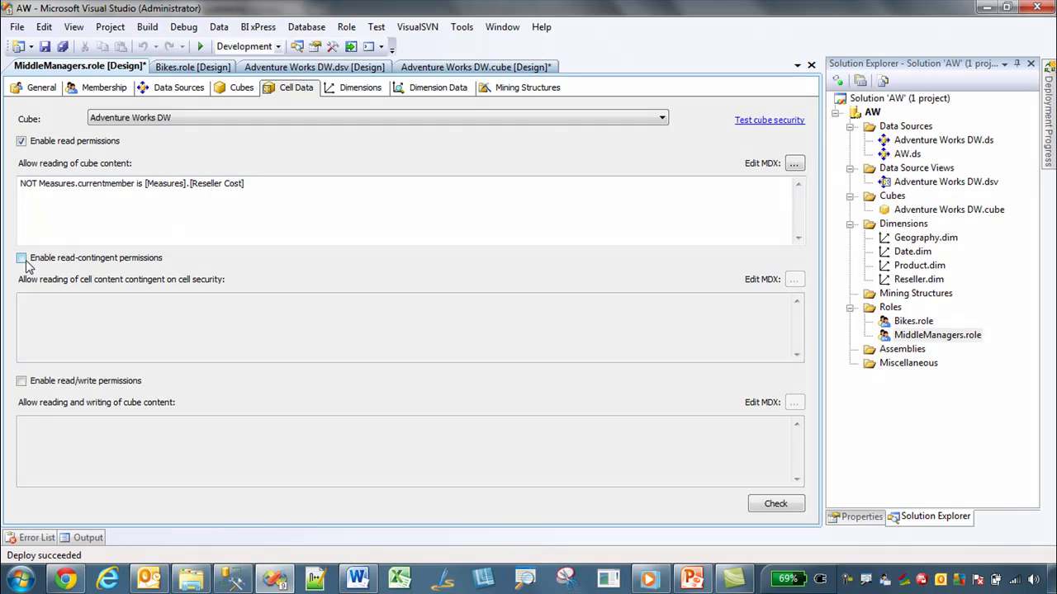
pyautogui.click(22, 382)
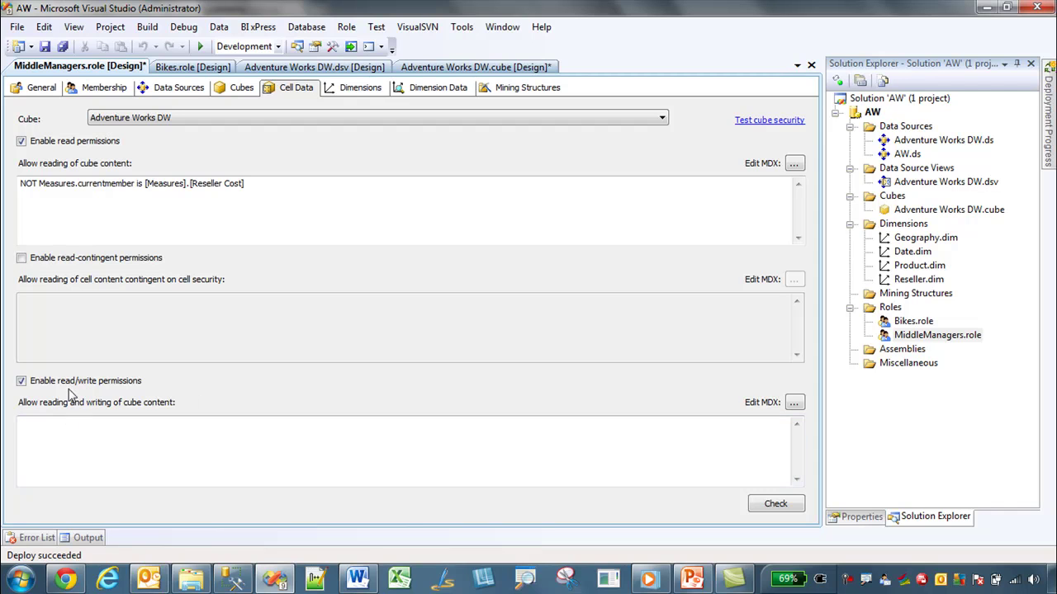
pyautogui.click(26, 385)
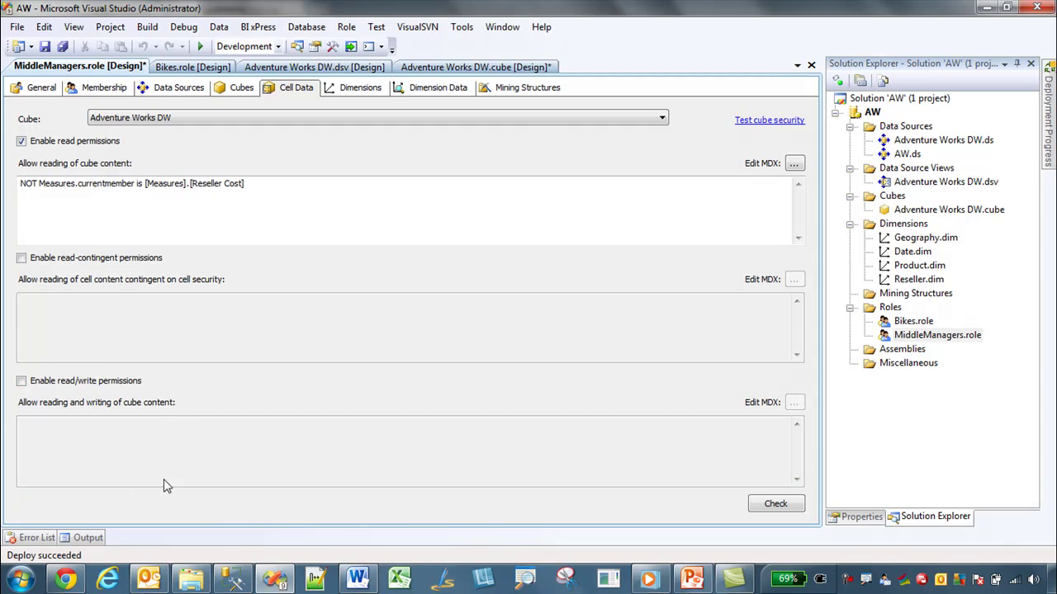
# Step: Save the MiddleManagers role together with the Adventure Works DW cube
pyautogui.click(46, 47)
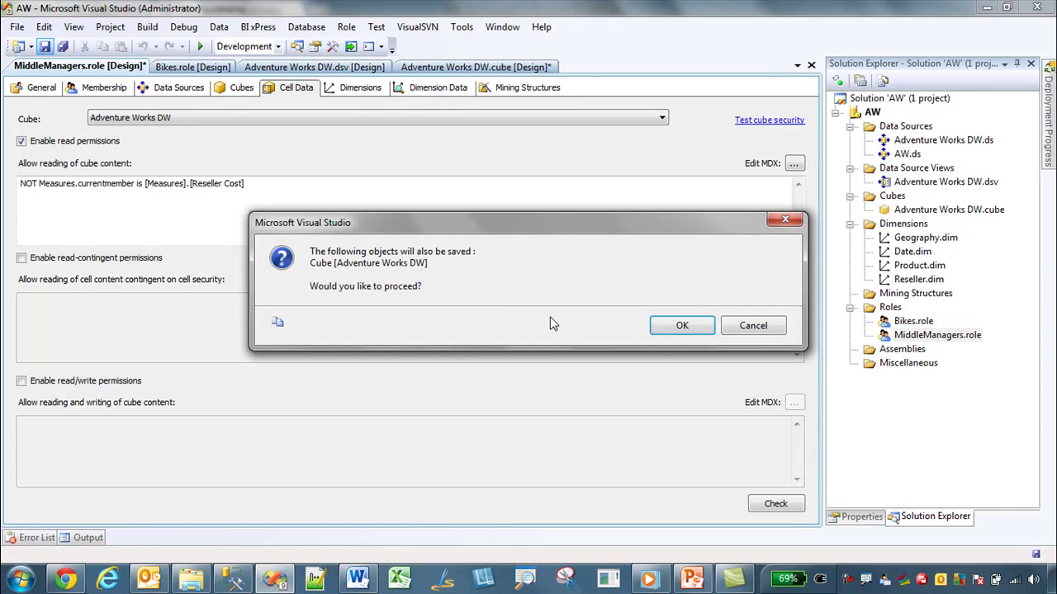
pyautogui.click(682, 324)
# Step: Return to the Adventure Works DW cube browser and limit the browsing credentials to the Bikes role
pyautogui.click(438, 67)
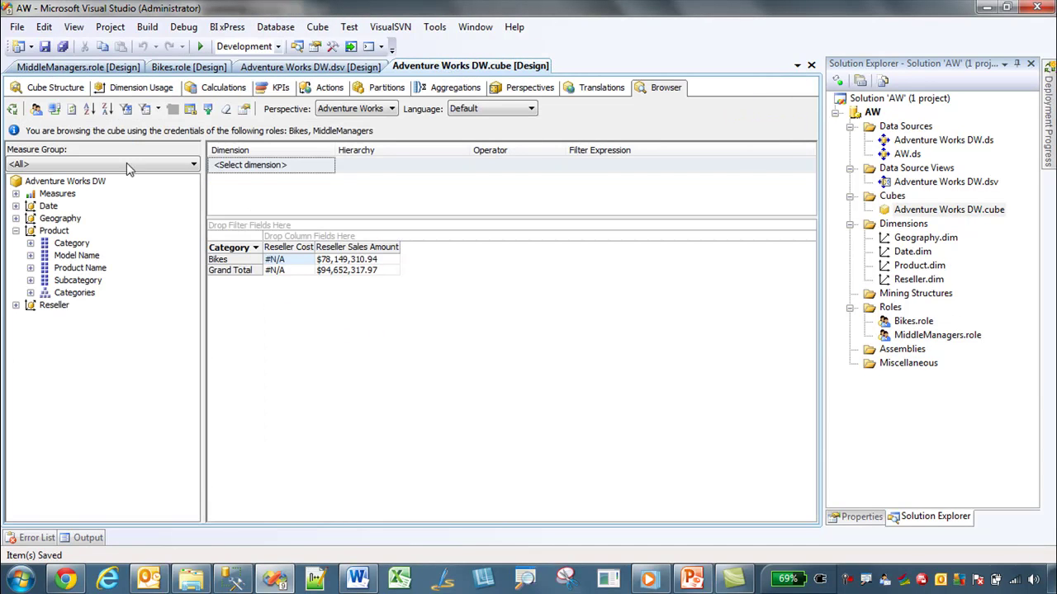
pyautogui.click(49, 108)
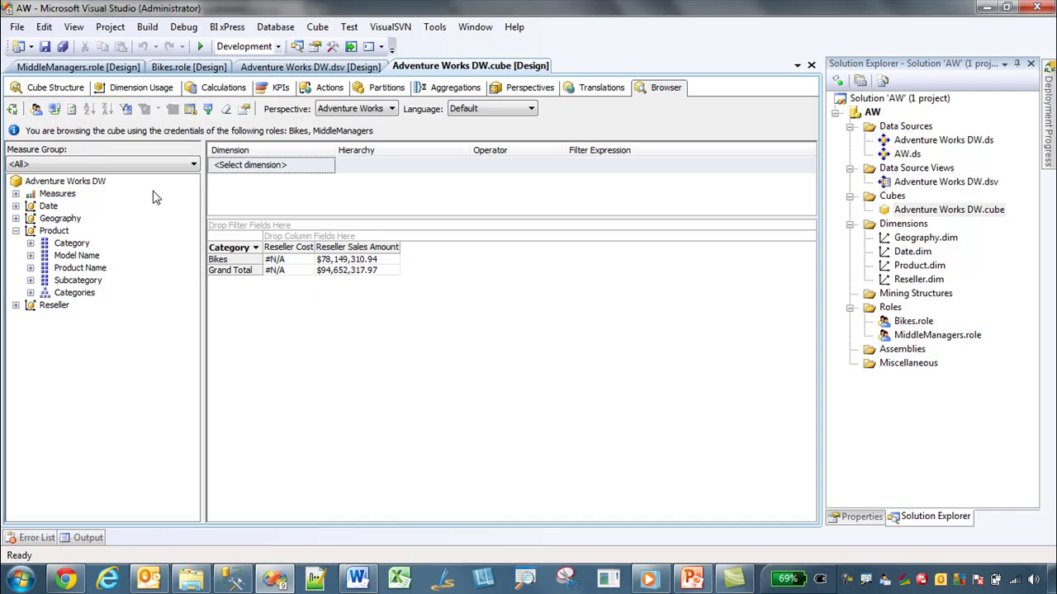
pyautogui.click(36, 109)
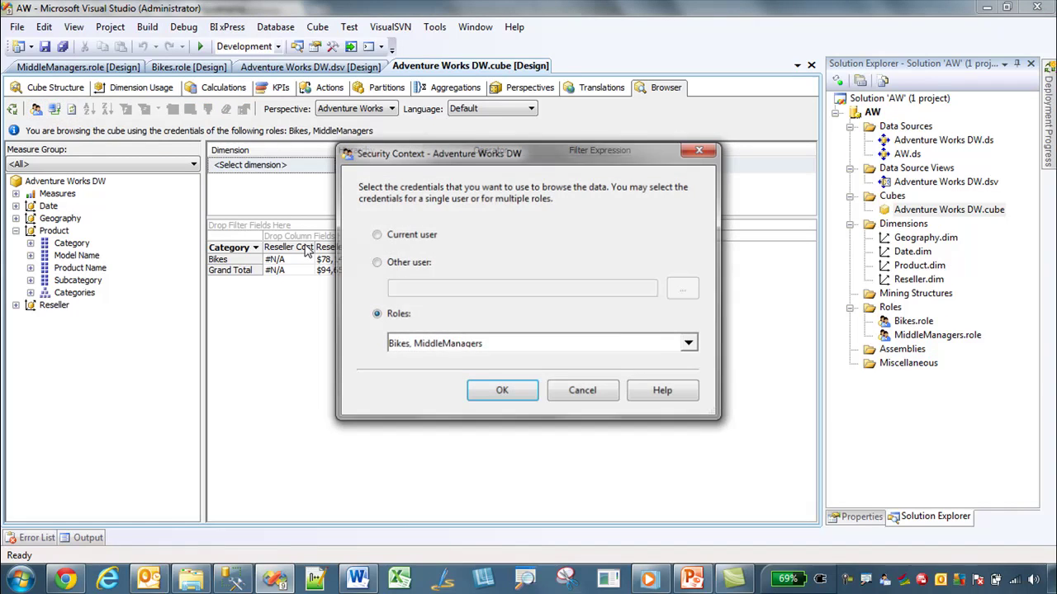
pyautogui.click(689, 345)
pyautogui.click(423, 135)
pyautogui.click(566, 307)
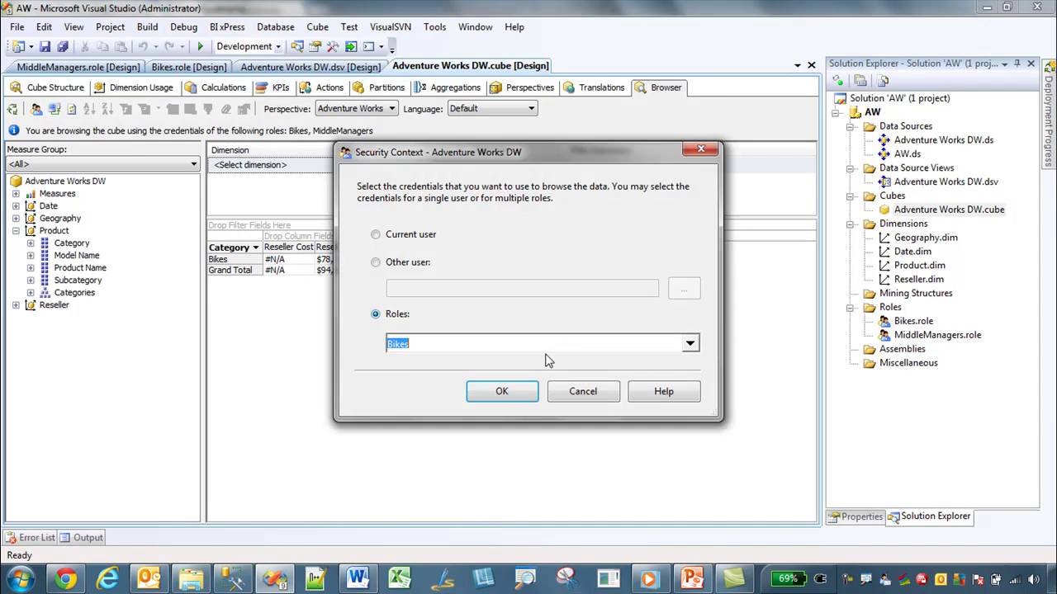
pyautogui.click(501, 392)
# Step: Expand the Product dimension's Category attribute and place its Category level on the browser rows for the Bikes role
pyautogui.click(15, 230)
pyautogui.click(31, 243)
pyautogui.click(45, 269)
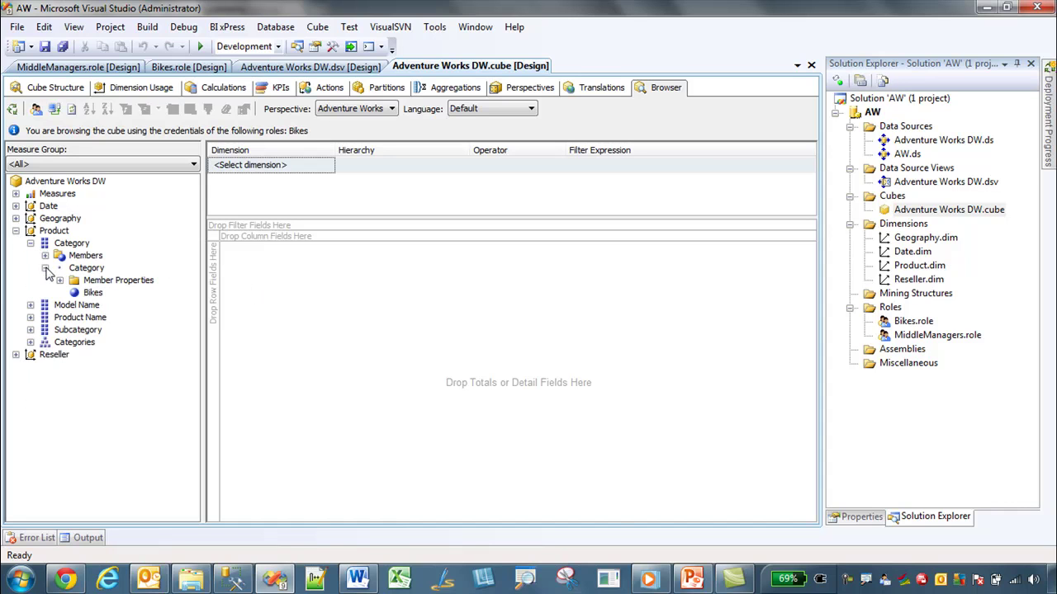
pyautogui.click(92, 293)
pyautogui.moveTo(86, 268); pyautogui.dragTo(215, 264)
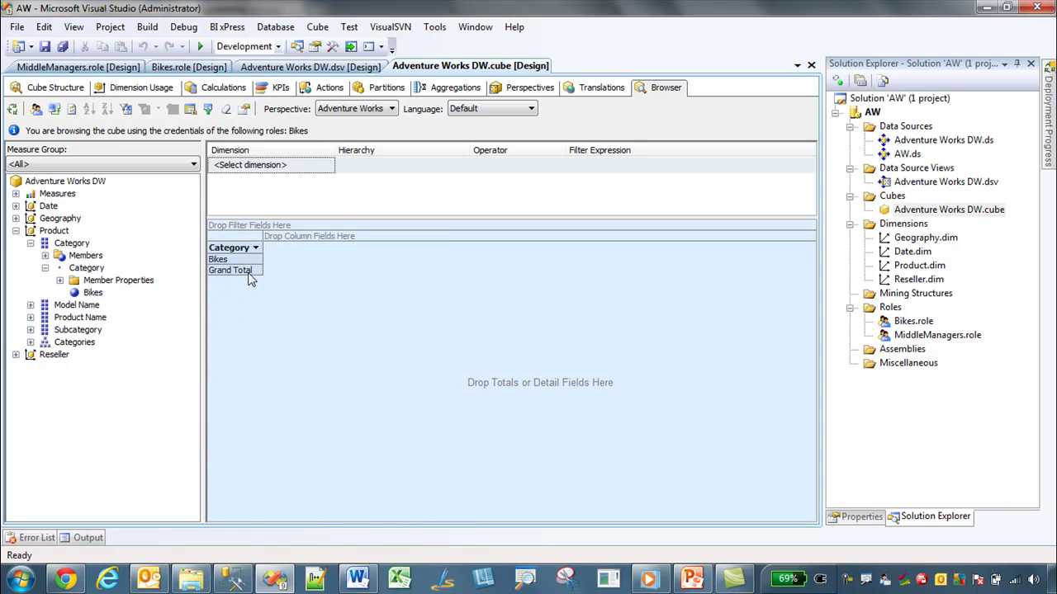
# Step: Change the cube browser's security context from the Bikes role to the MiddleManagers role only
pyautogui.click(36, 108)
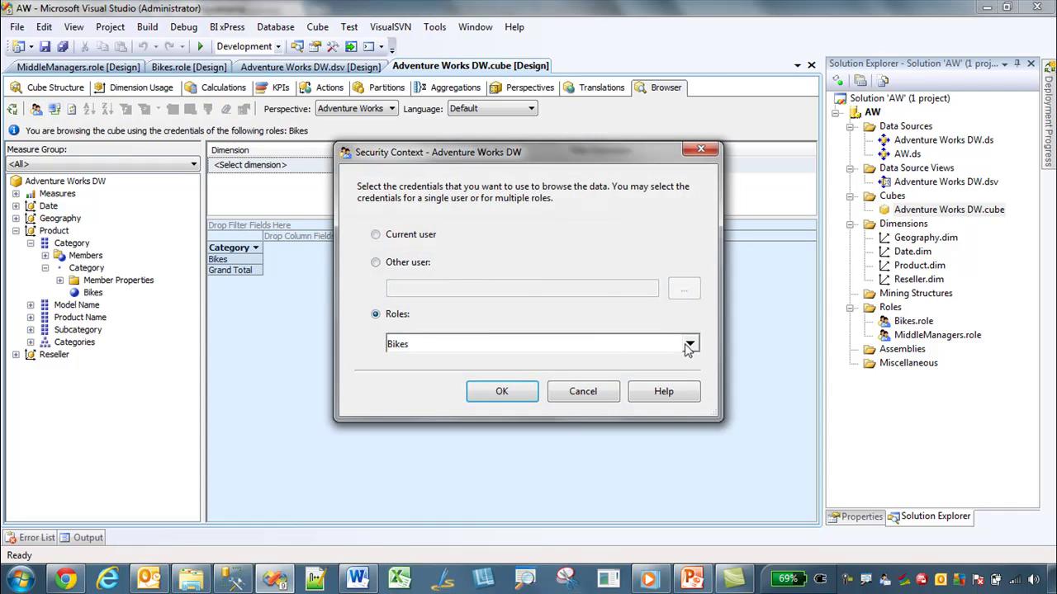
pyautogui.click(686, 341)
pyautogui.click(422, 119)
pyautogui.click(422, 134)
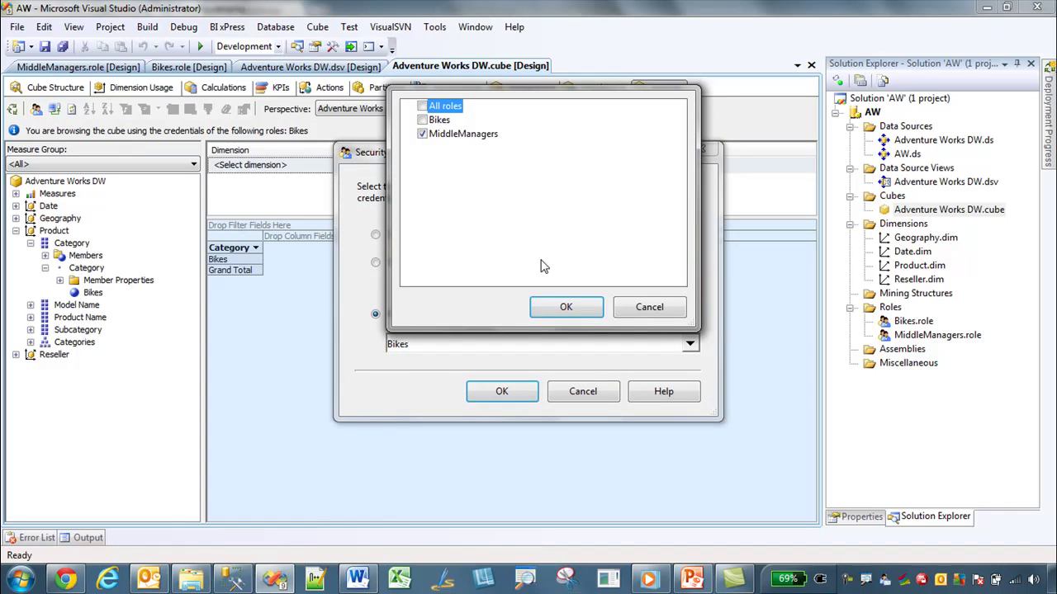
pyautogui.click(566, 307)
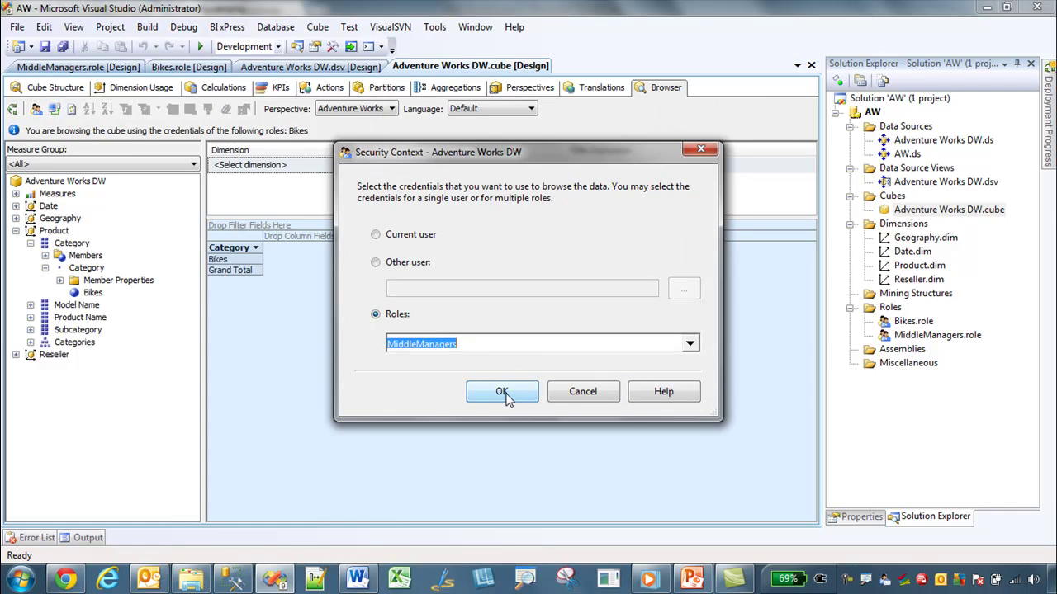
pyautogui.click(502, 393)
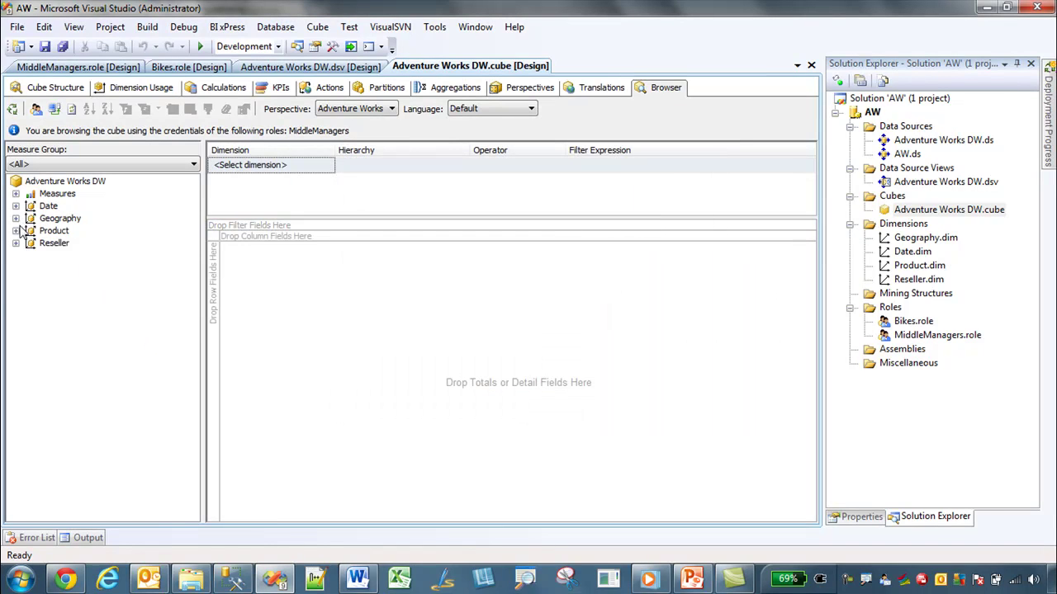
# Step: Place the Product dimension's Category level on the rows while browsing as MiddleManagers
pyautogui.click(15, 230)
pyautogui.click(31, 243)
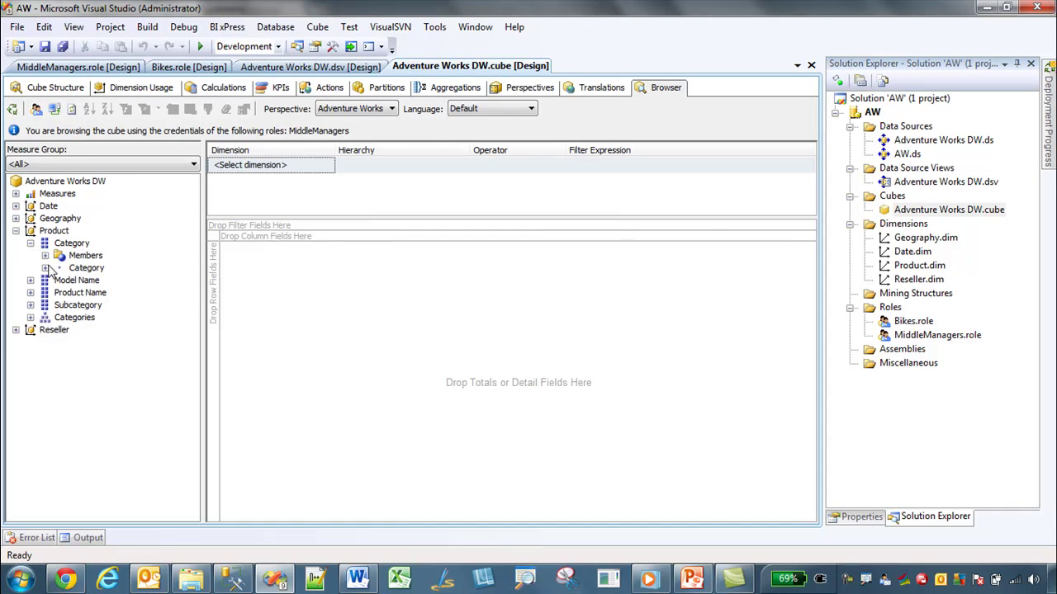
pyautogui.click(44, 268)
pyautogui.moveTo(86, 269); pyautogui.dragTo(216, 270)
pyautogui.click(44, 267)
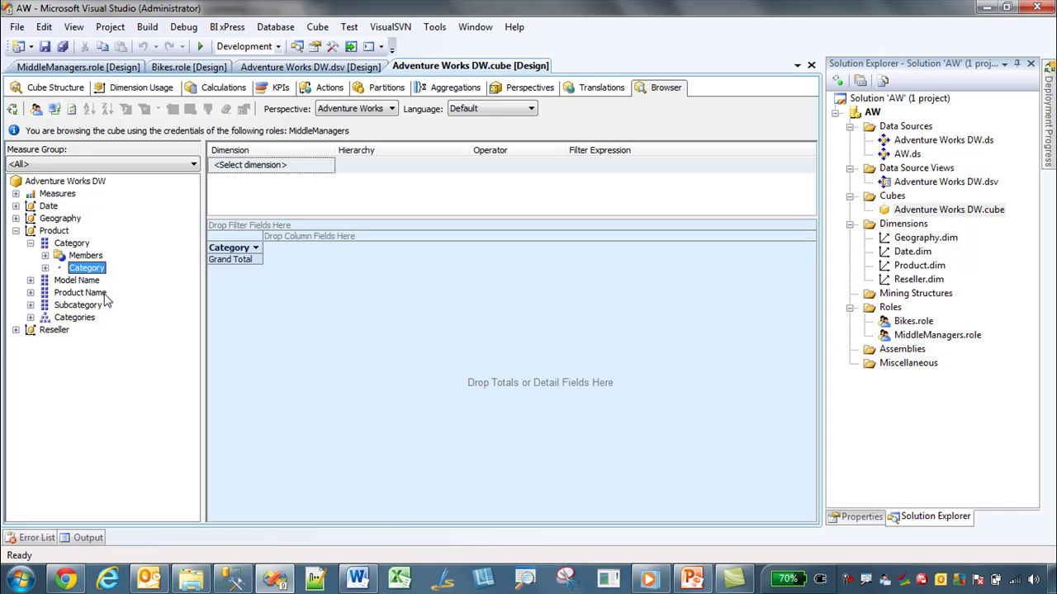
# Step: Add the Reseller Order Quantity and Reseller Sales Amount measures to the data area of the MiddleManagers view
pyautogui.click(16, 194)
pyautogui.click(30, 205)
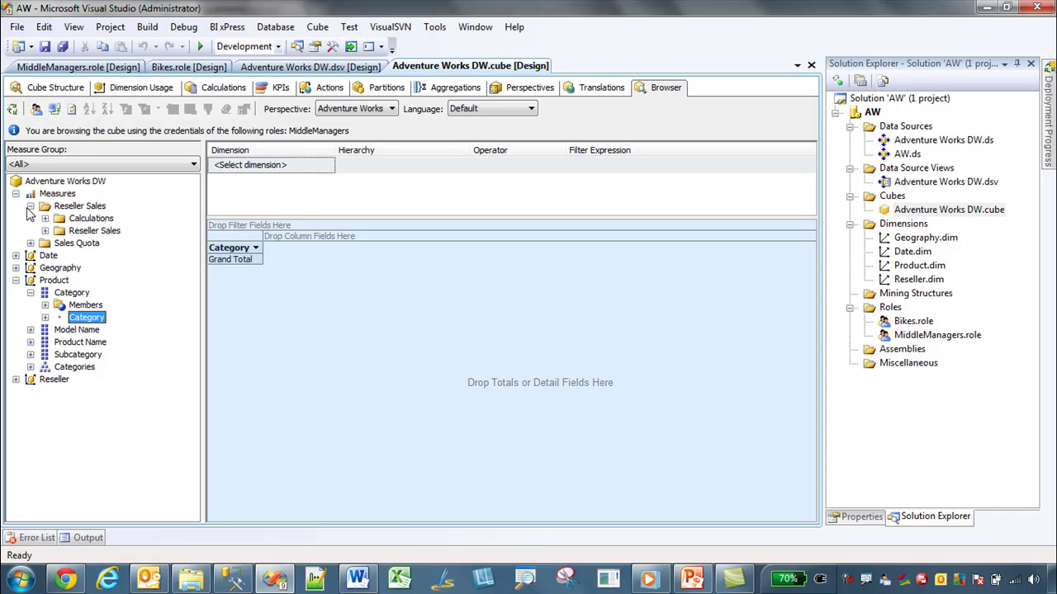
pyautogui.click(45, 218)
pyautogui.click(45, 255)
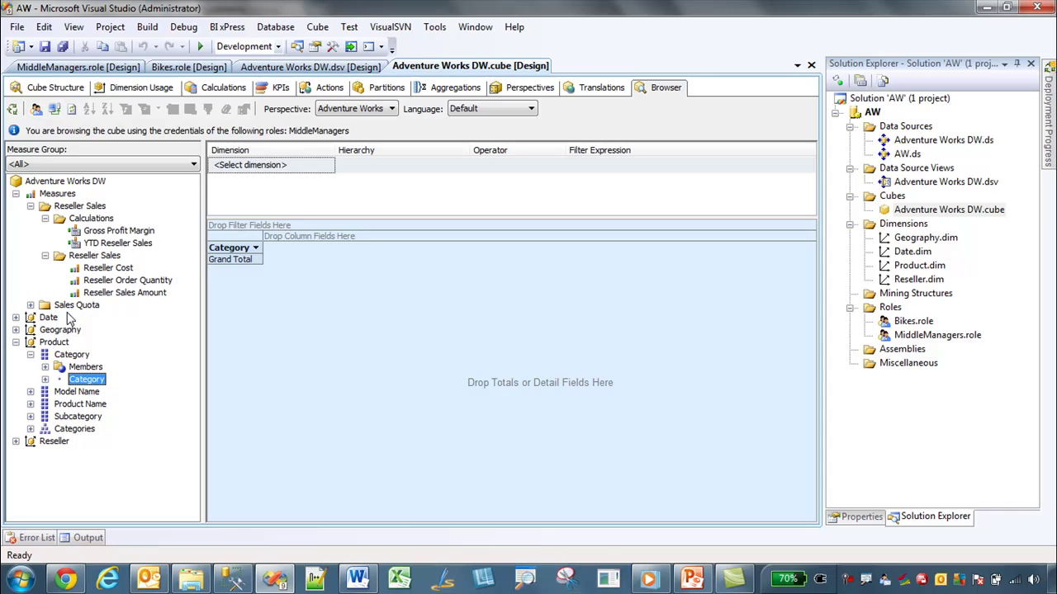
pyautogui.moveTo(116, 281); pyautogui.dragTo(324, 290)
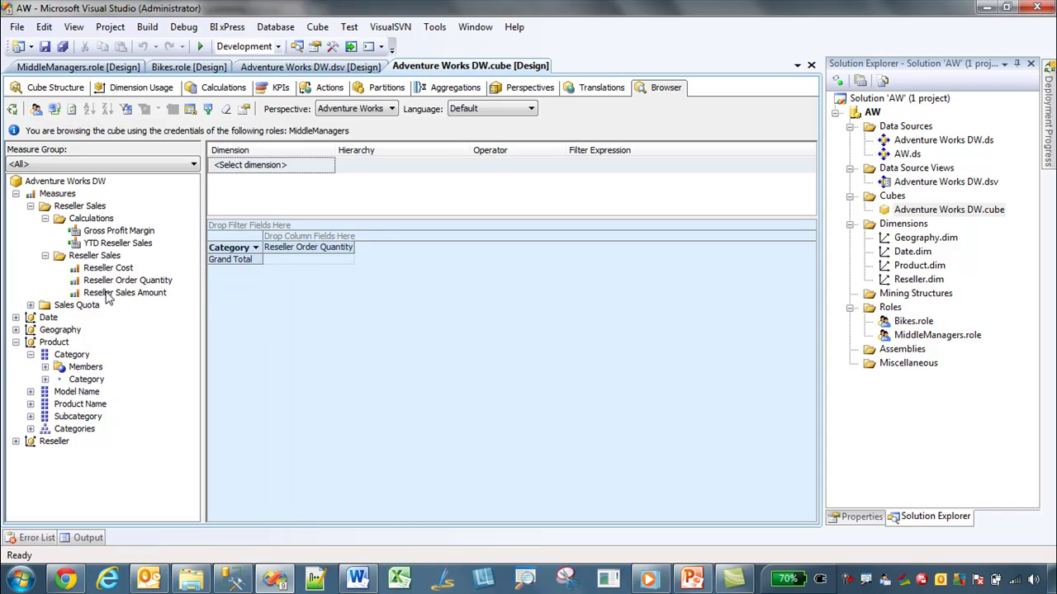
pyautogui.moveTo(110, 293); pyautogui.dragTo(436, 319)
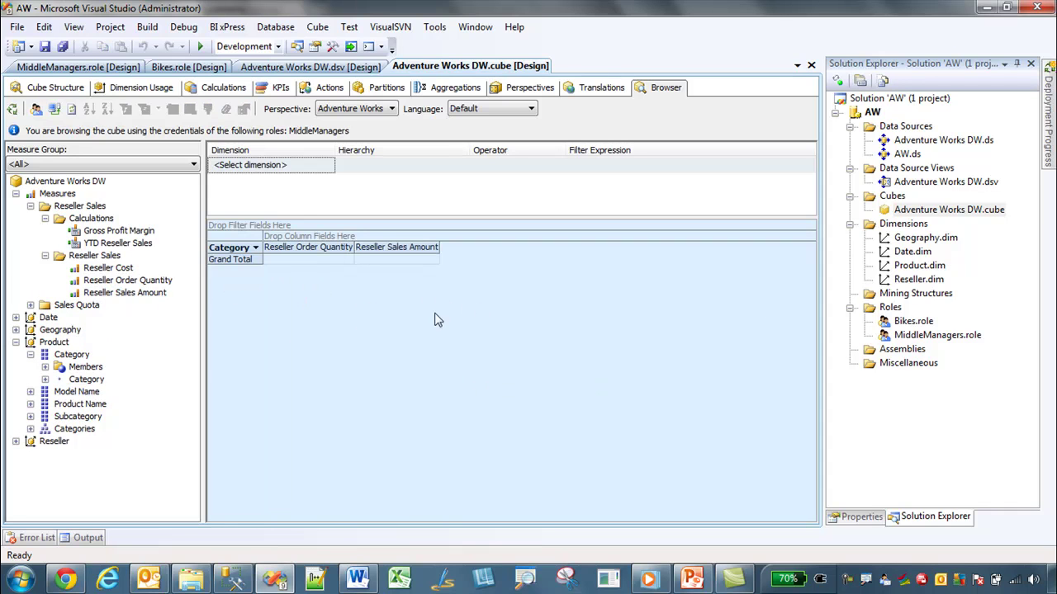
# Step: Check which Category members the MiddleManagers role can see in the Product dimension
pyautogui.click(46, 379)
pyautogui.click(89, 381)
pyautogui.moveTo(94, 383); pyautogui.dragTo(216, 297)
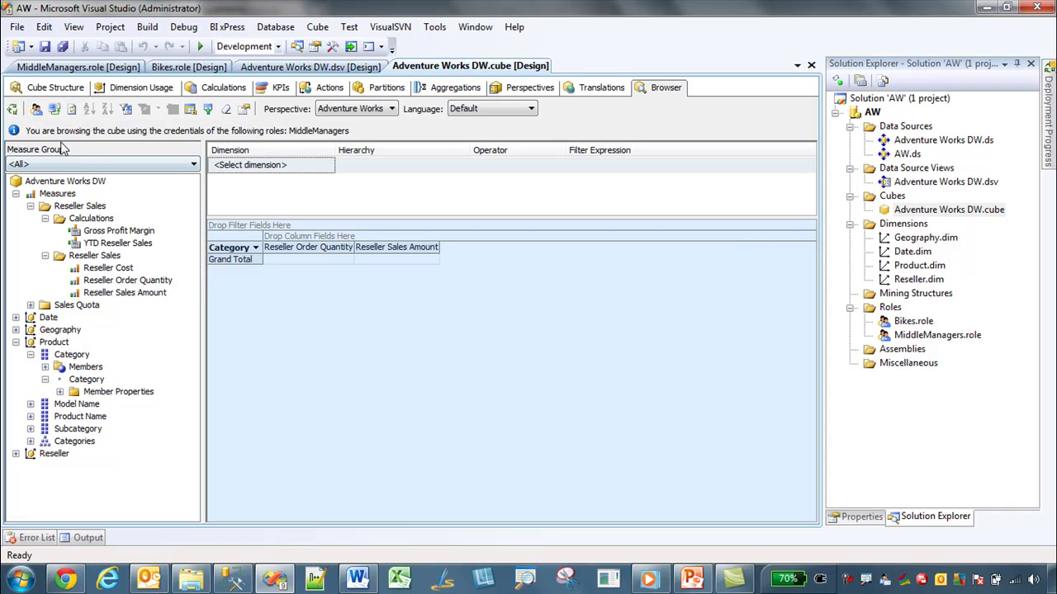
# Step: Set the cube browser's security context to the Bikes and MiddleManagers roles combined
pyautogui.click(44, 110)
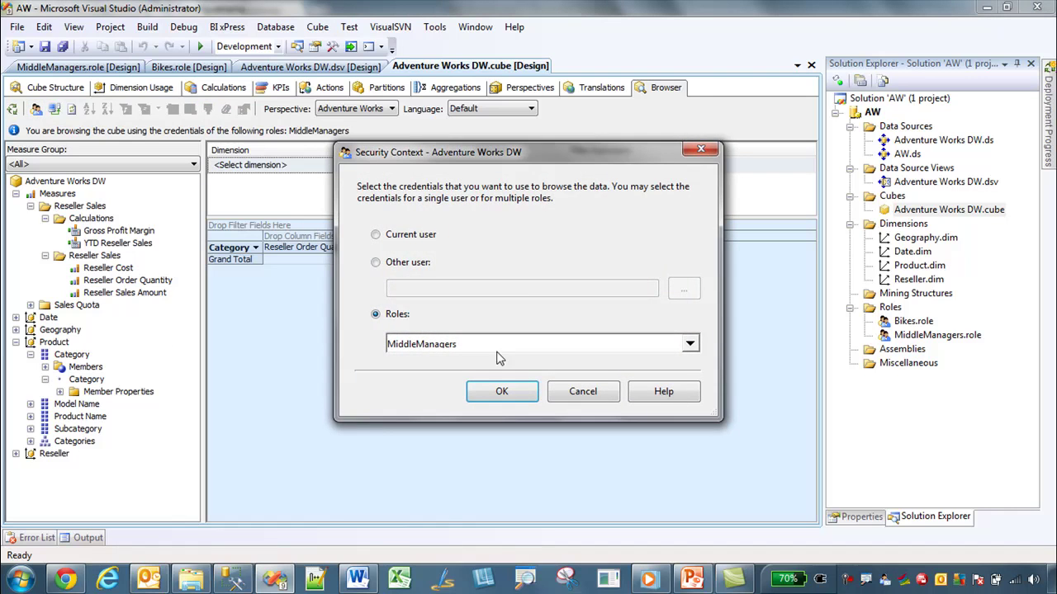
pyautogui.click(690, 345)
pyautogui.click(423, 125)
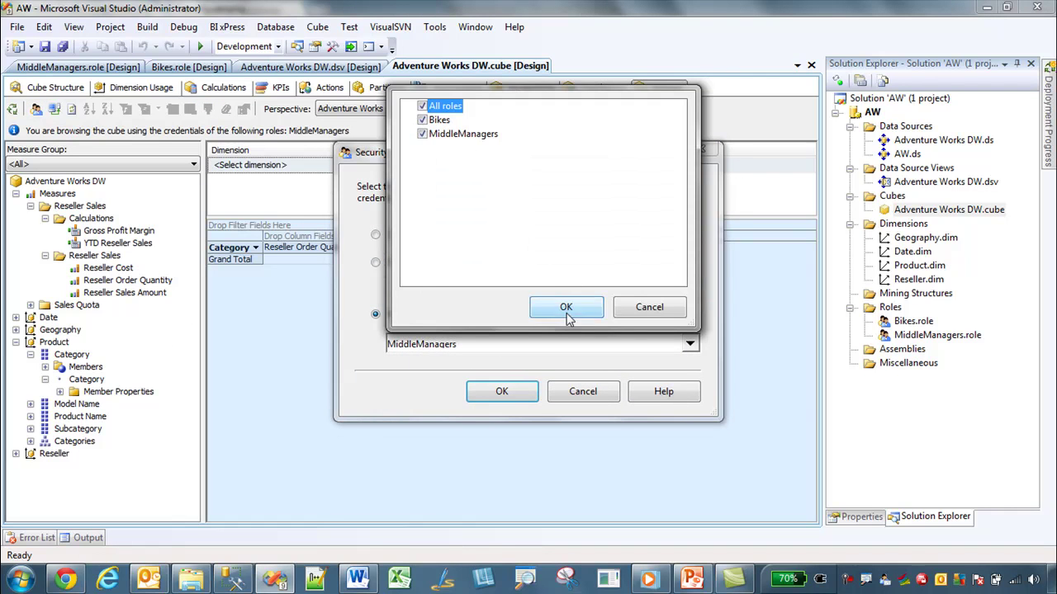
pyautogui.click(563, 307)
pyautogui.click(501, 393)
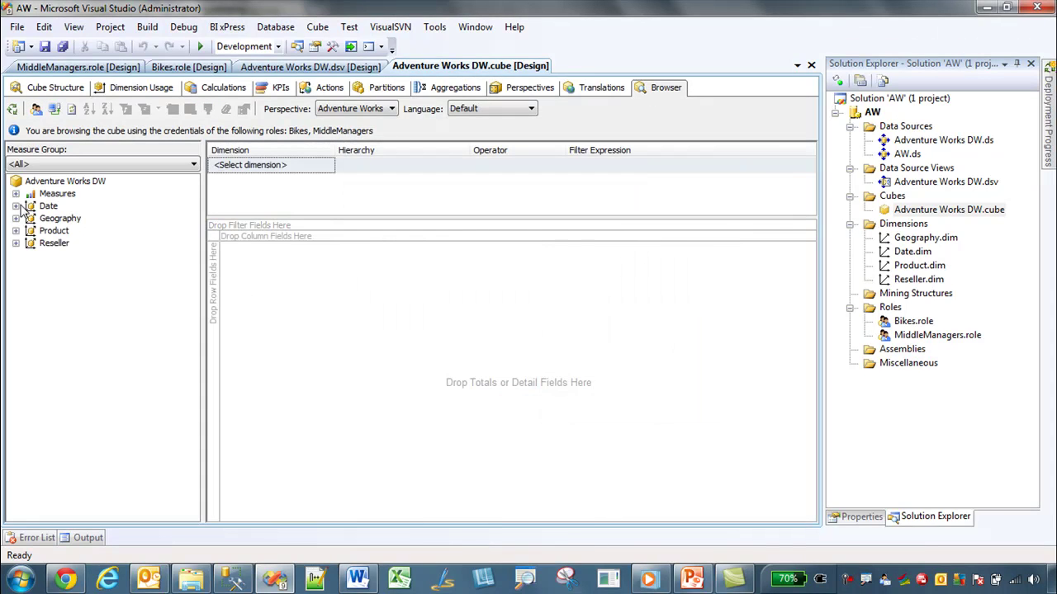
# Step: Place the Category level of the Product dimension's Categories hierarchy on the rows for the combined roles
pyautogui.click(17, 231)
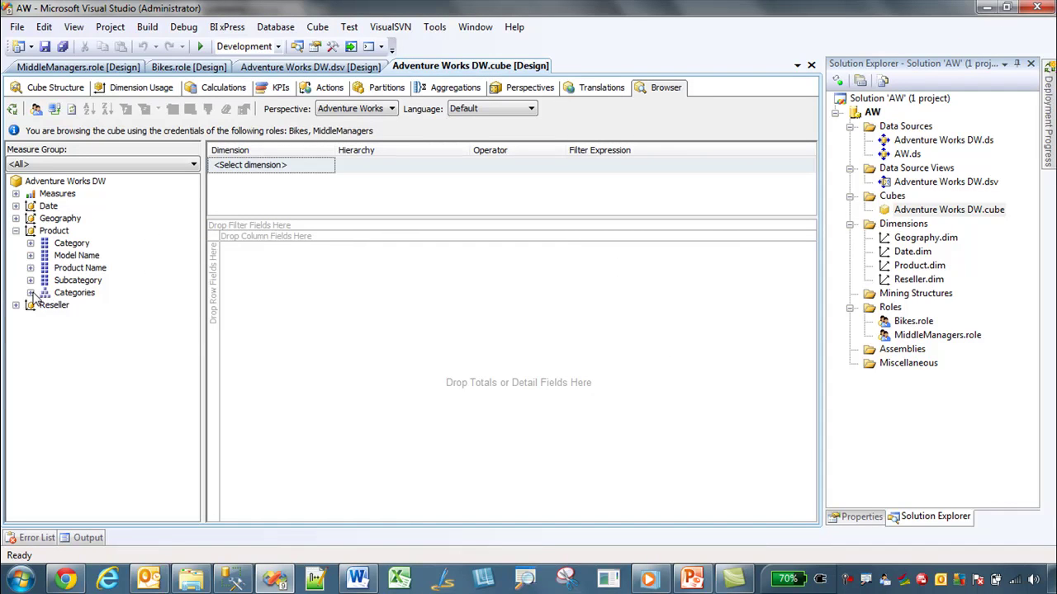
pyautogui.click(31, 292)
pyautogui.moveTo(86, 317); pyautogui.dragTo(218, 272)
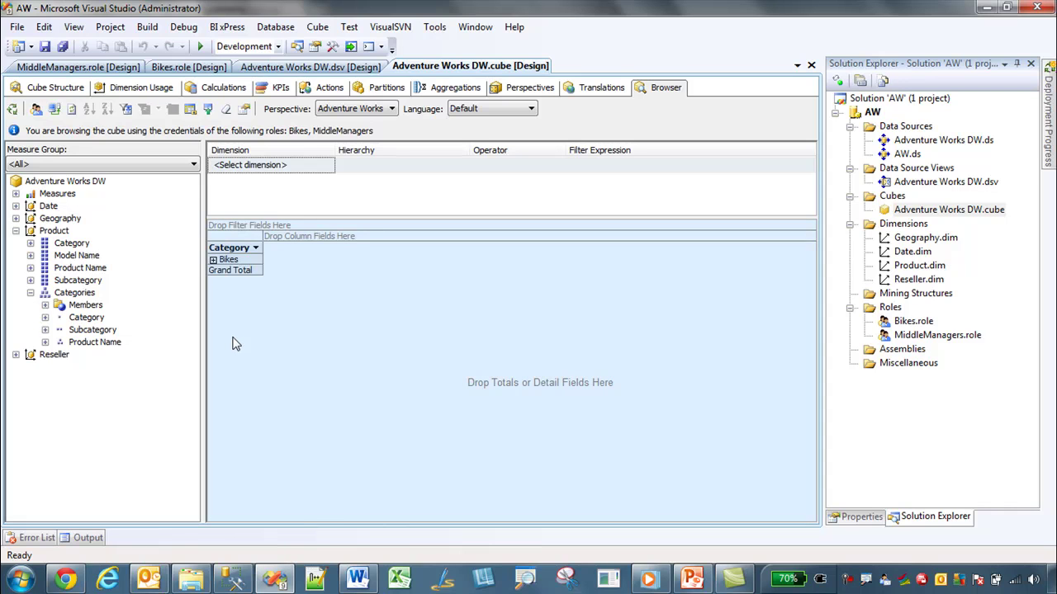
pyautogui.click(896, 324)
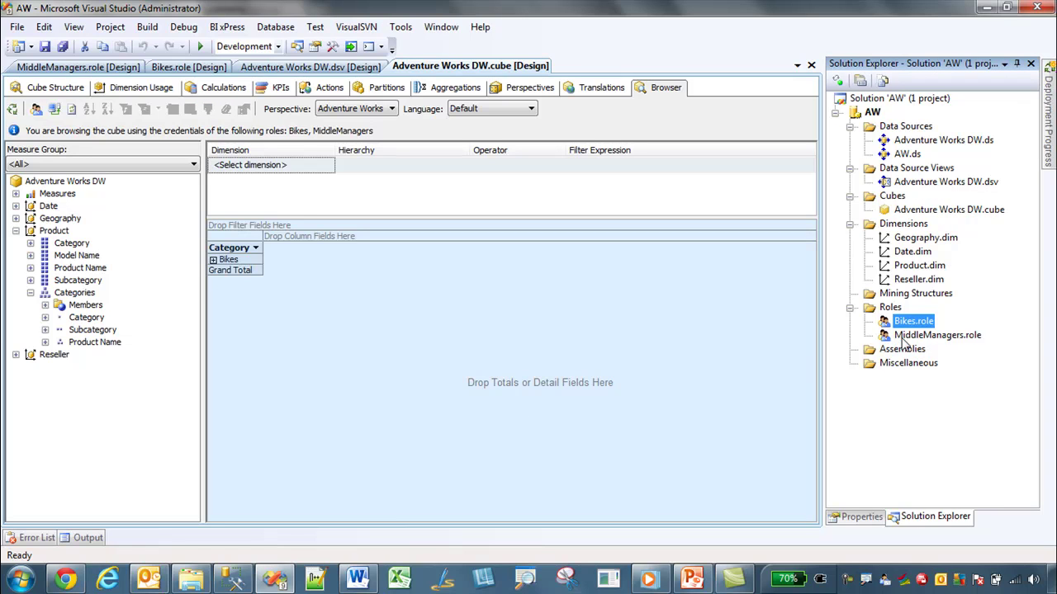
pyautogui.click(902, 339)
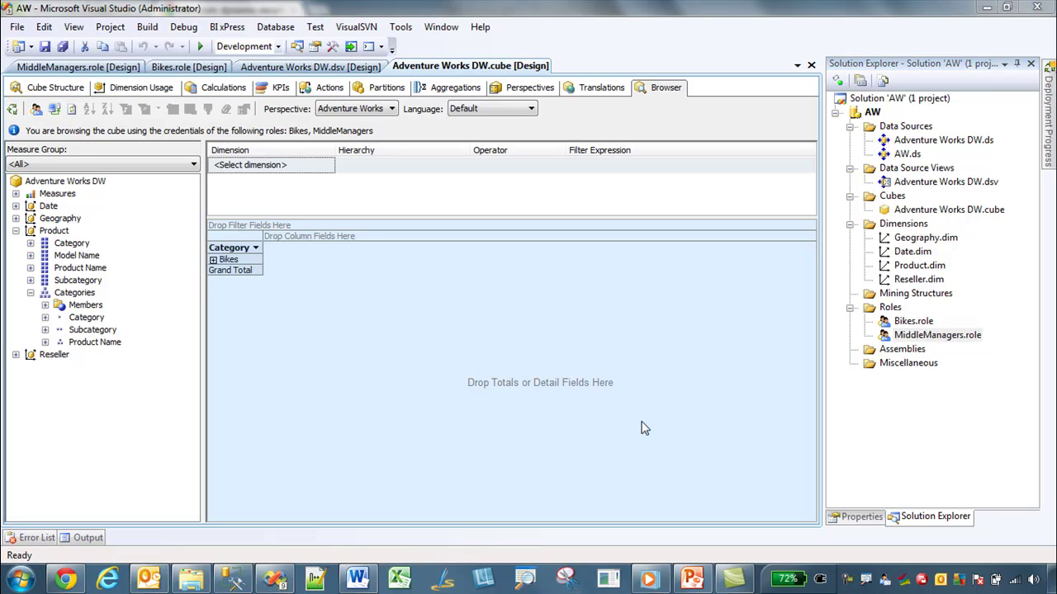
# Step: Create a new role in the AW project and rename it Dynamic.role, changing its object name as well
pyautogui.rightClick(882, 314)
pyautogui.click(896, 321)
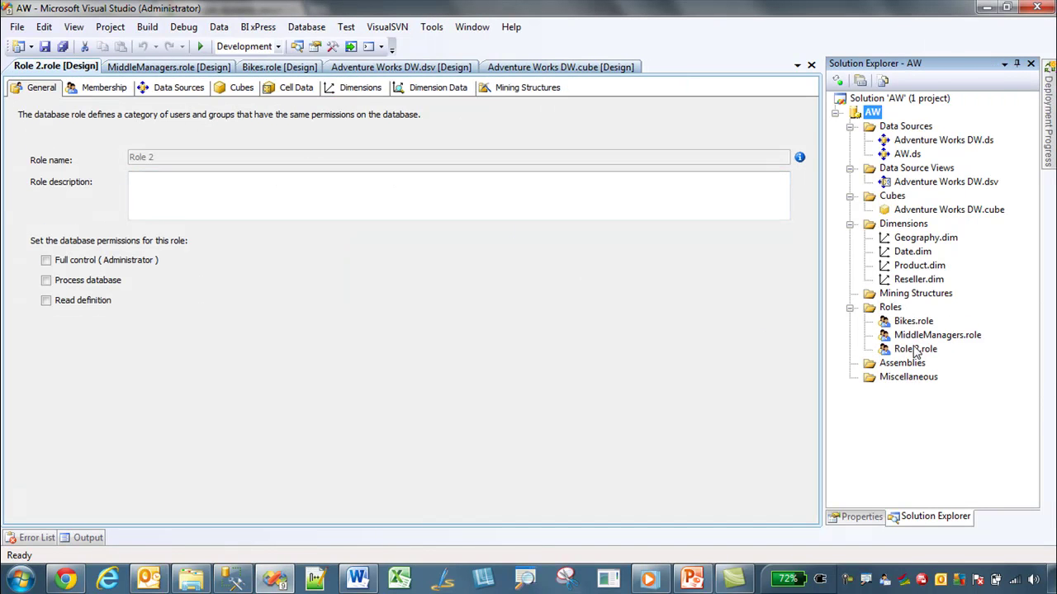
pyautogui.rightClick(915, 350)
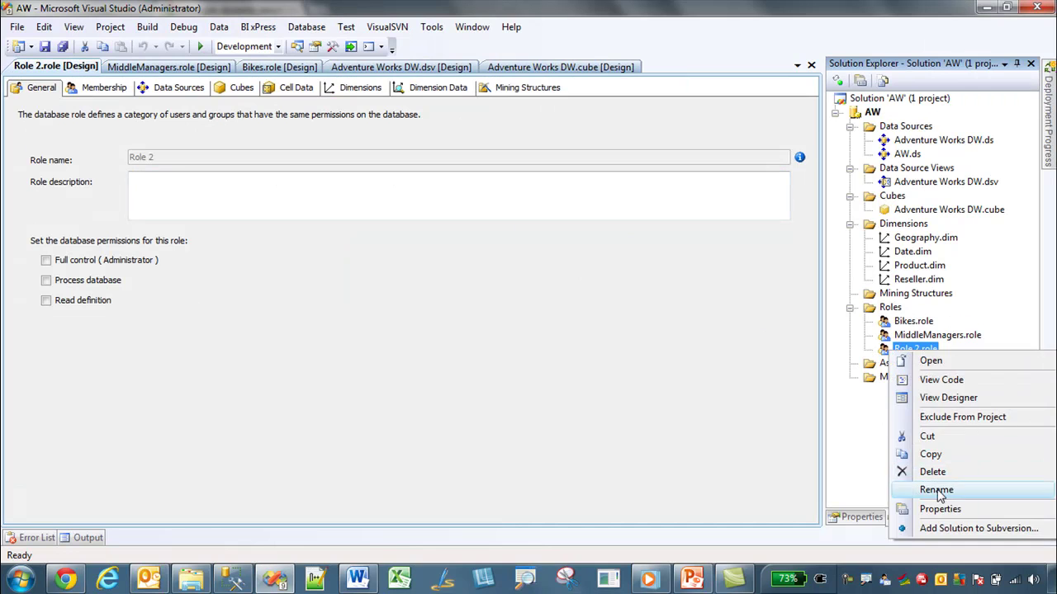
pyautogui.click(925, 488)
pyautogui.write('dyn')
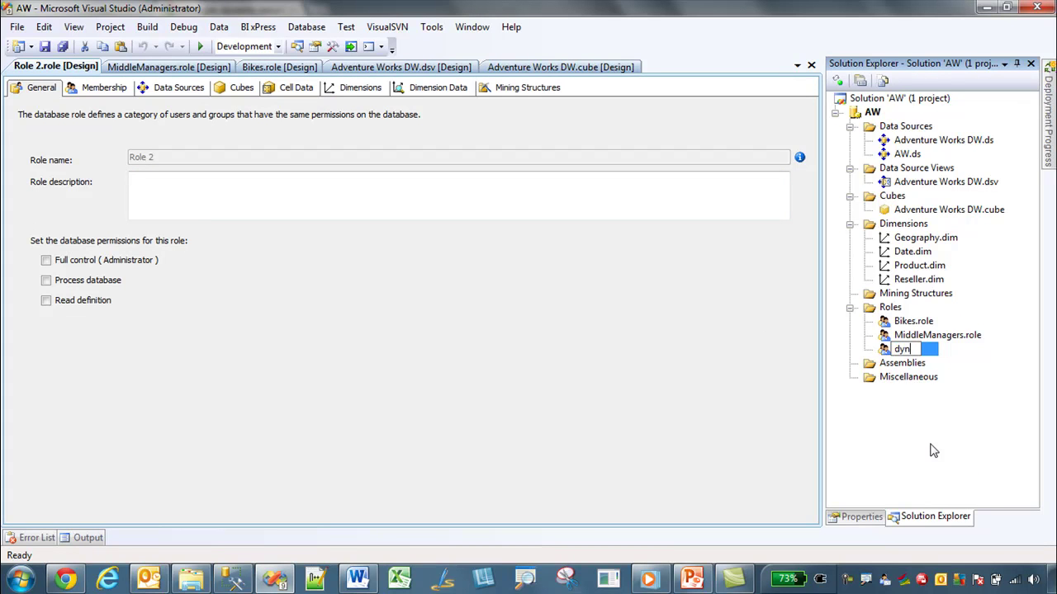
pyautogui.write('Day')
pyautogui.press('BackSpace')
pyautogui.write('ynamic.role')
pyautogui.press('Return')
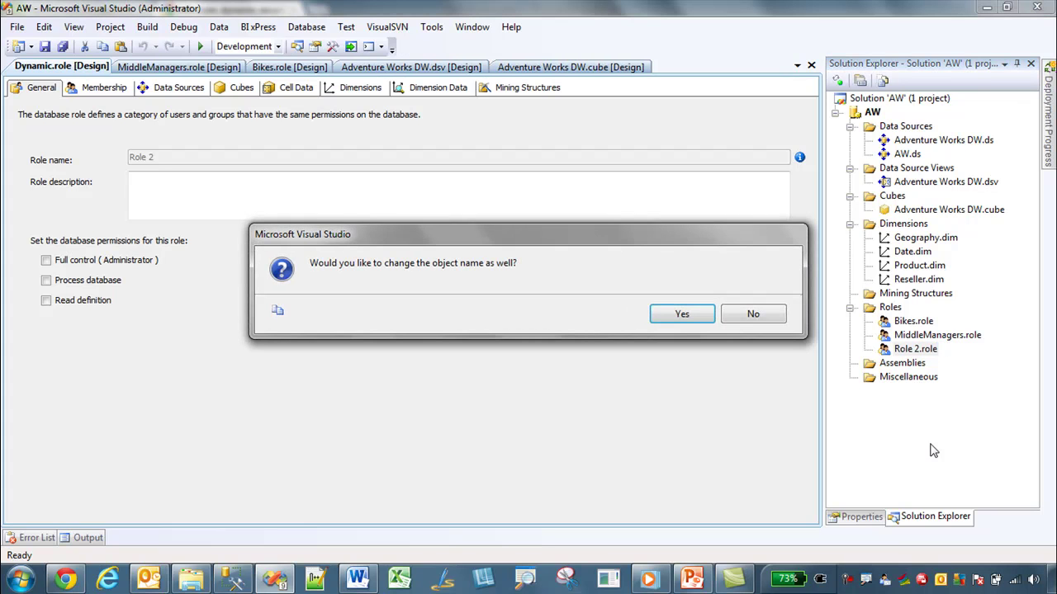
pyautogui.click(692, 320)
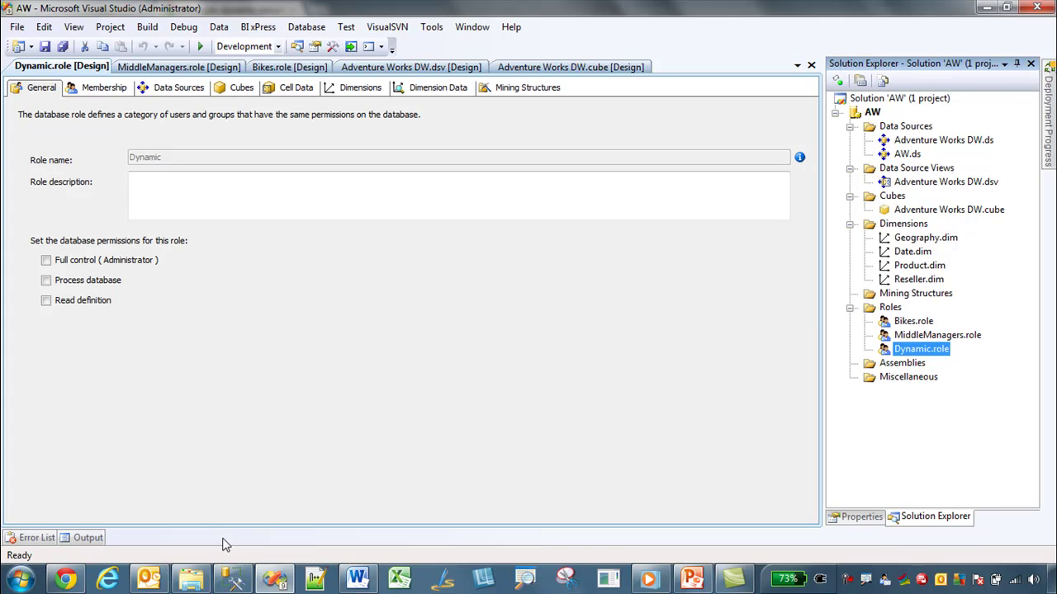
# Step: Switch to the DimProductCategory query in SQL Server Management Studio
pyautogui.click(233, 578)
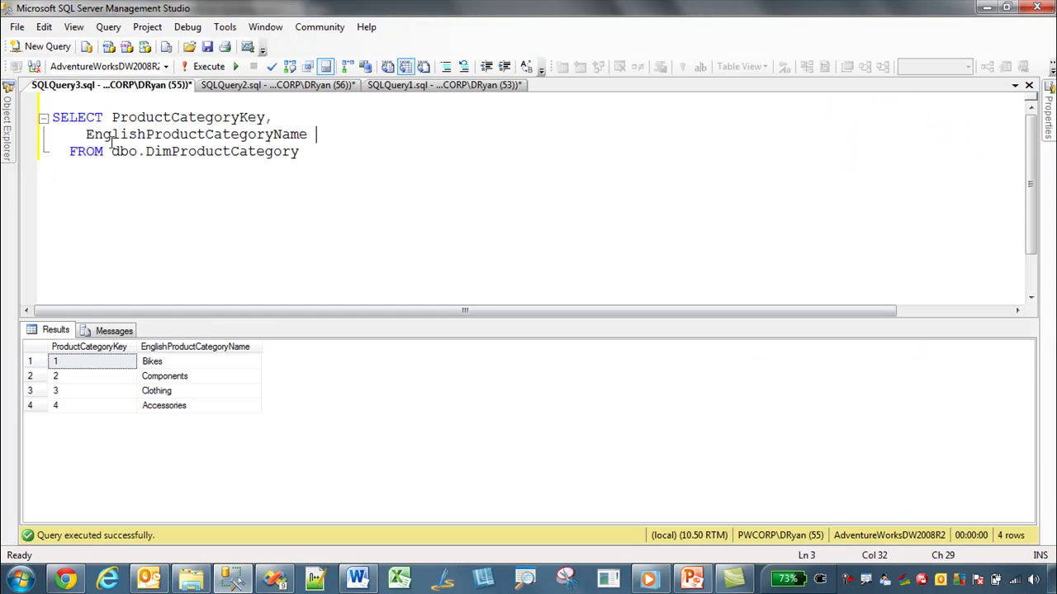
# Step: Show the Object Explorer and expand the AW database to reach its dbo.Users and dbo.BridgeCategoryUser tables
pyautogui.moveTo(10, 132)
pyautogui.click(366, 86)
pyautogui.scroll(3, 363, 115)
pyautogui.click(39, 217)
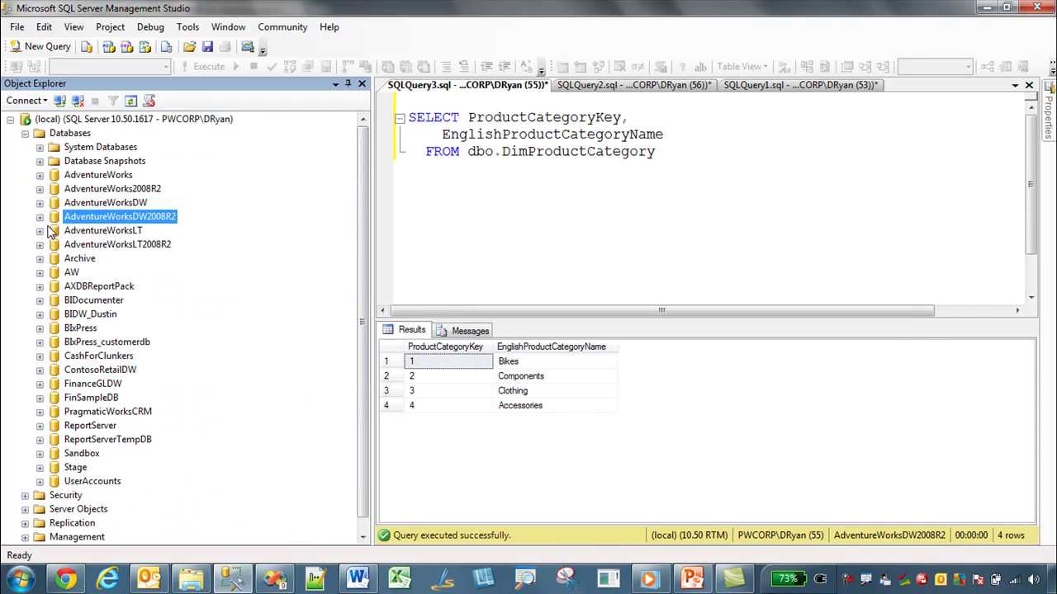
pyautogui.click(40, 273)
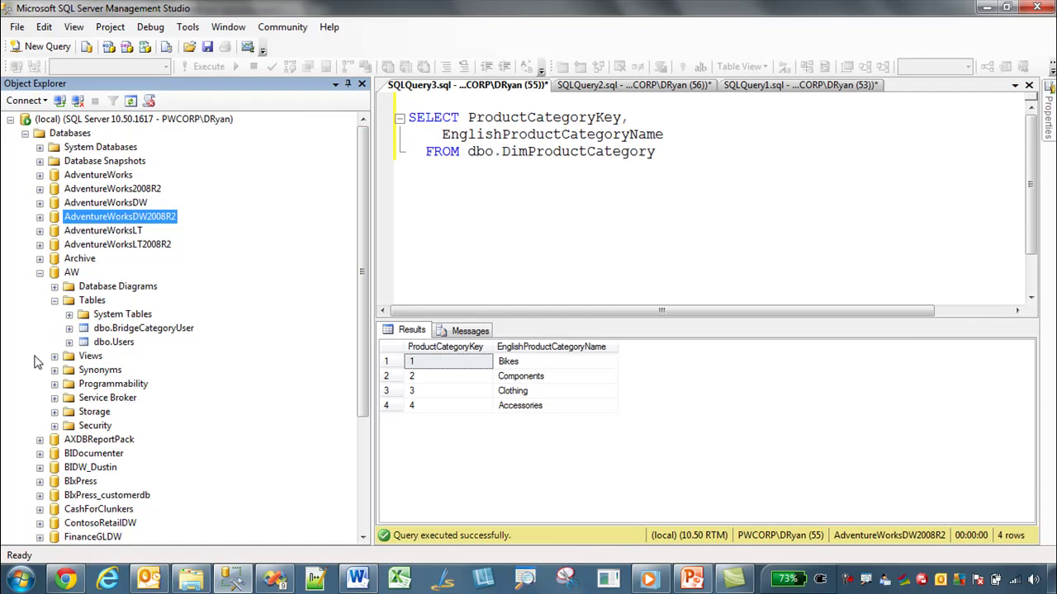
pyautogui.click(114, 344)
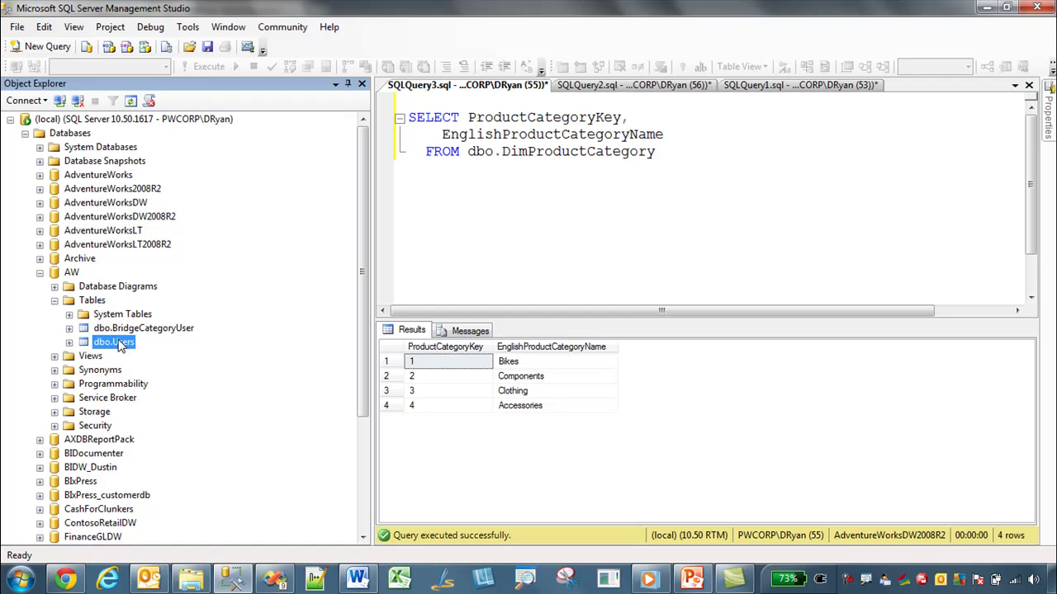
pyautogui.click(126, 329)
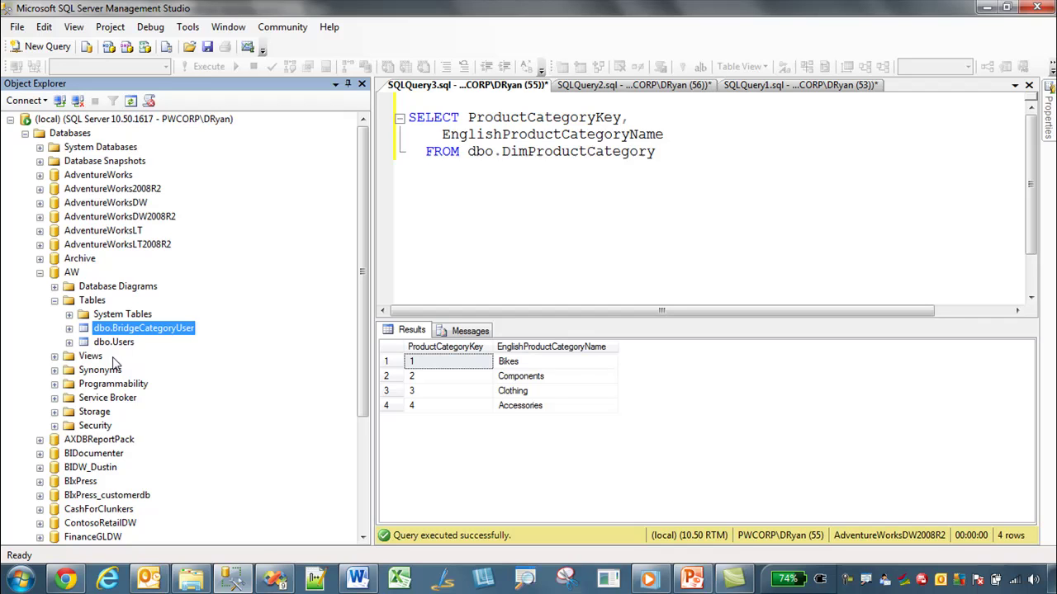
# Step: Query the top 1000 rows of dbo.Users and examine its UserID and UserName values
pyautogui.rightClick(119, 345)
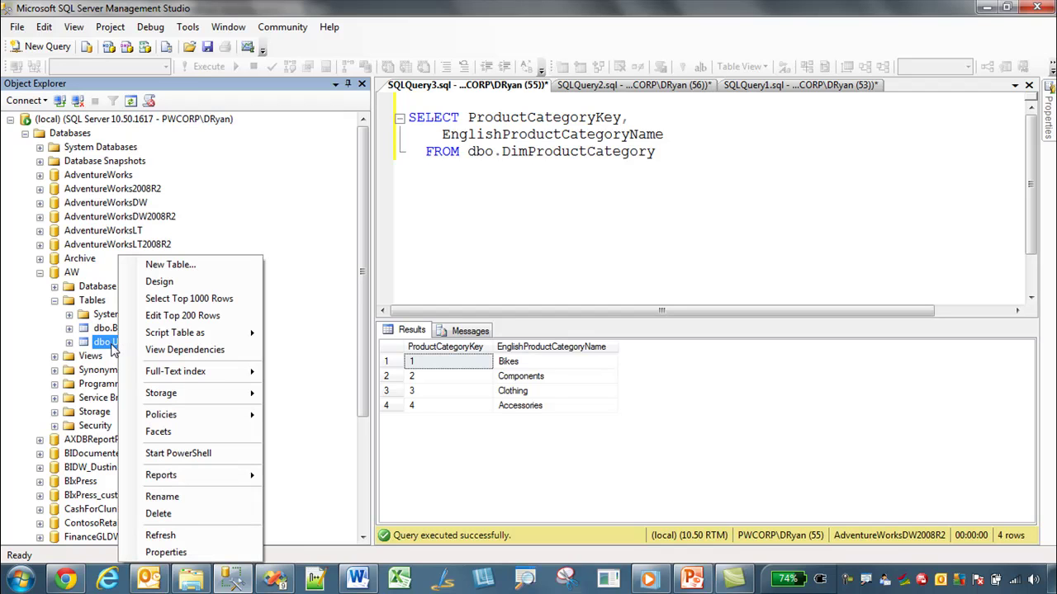
pyautogui.click(178, 299)
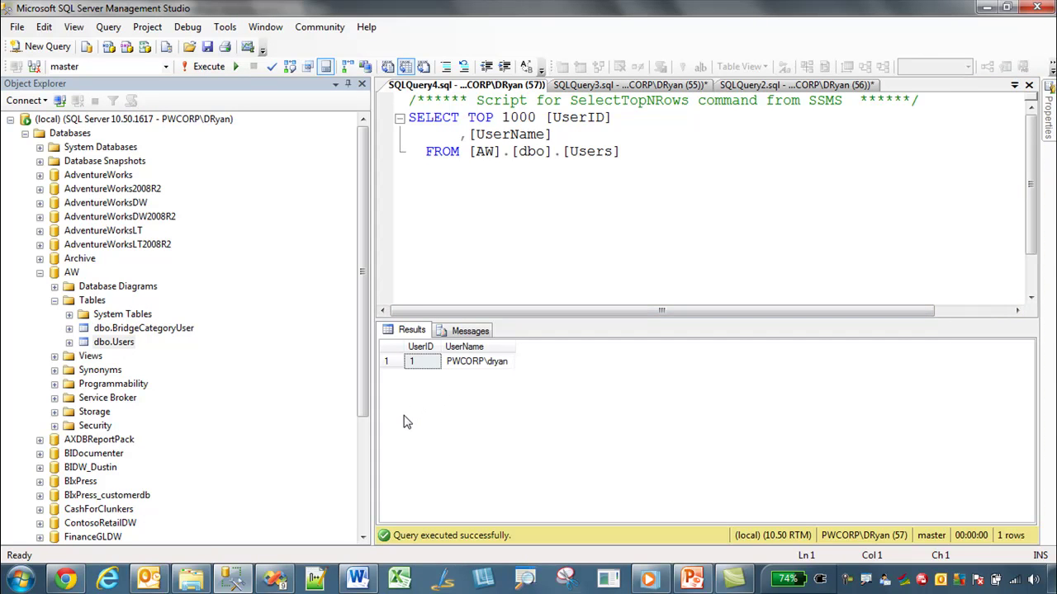
pyautogui.click(481, 364)
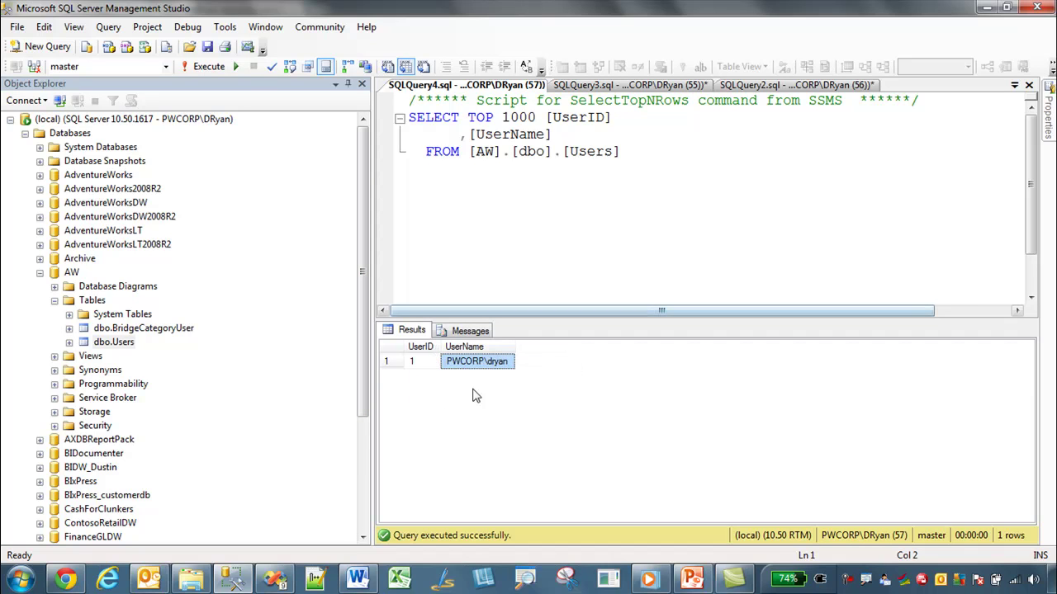
pyautogui.click(504, 363)
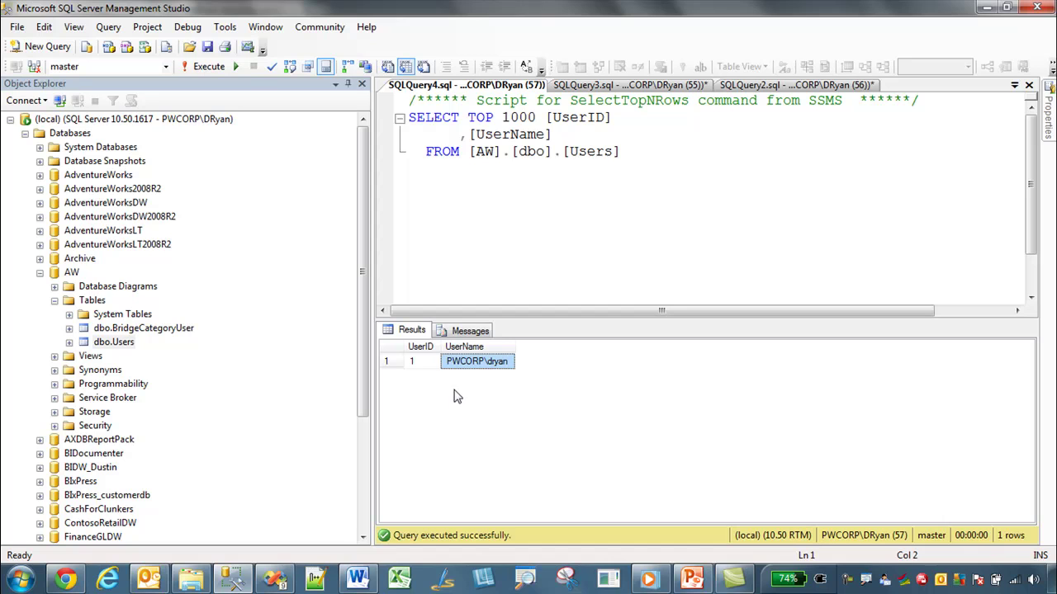
pyautogui.click(427, 363)
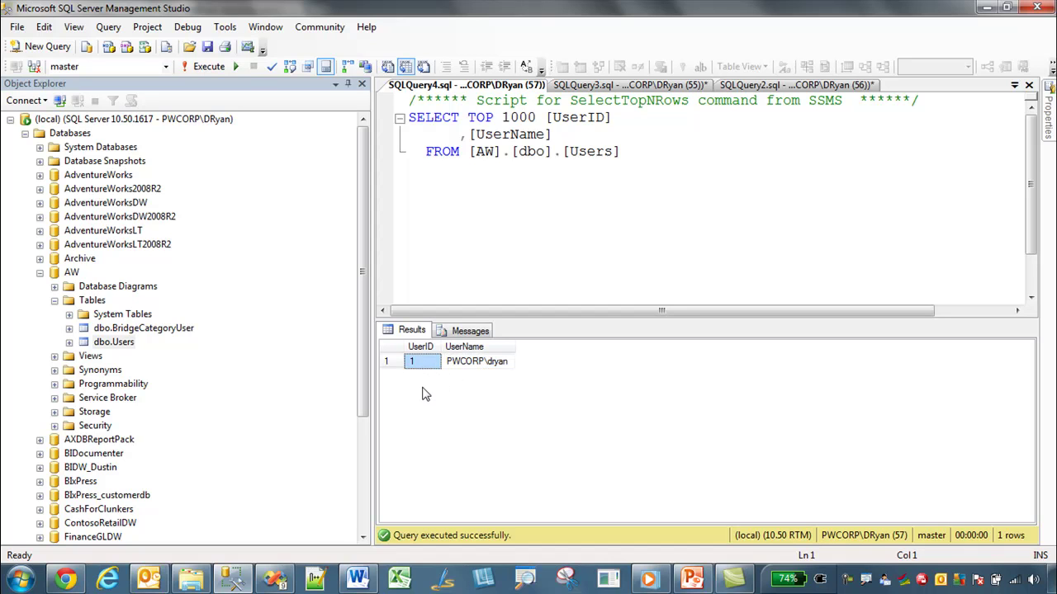
pyautogui.click(464, 368)
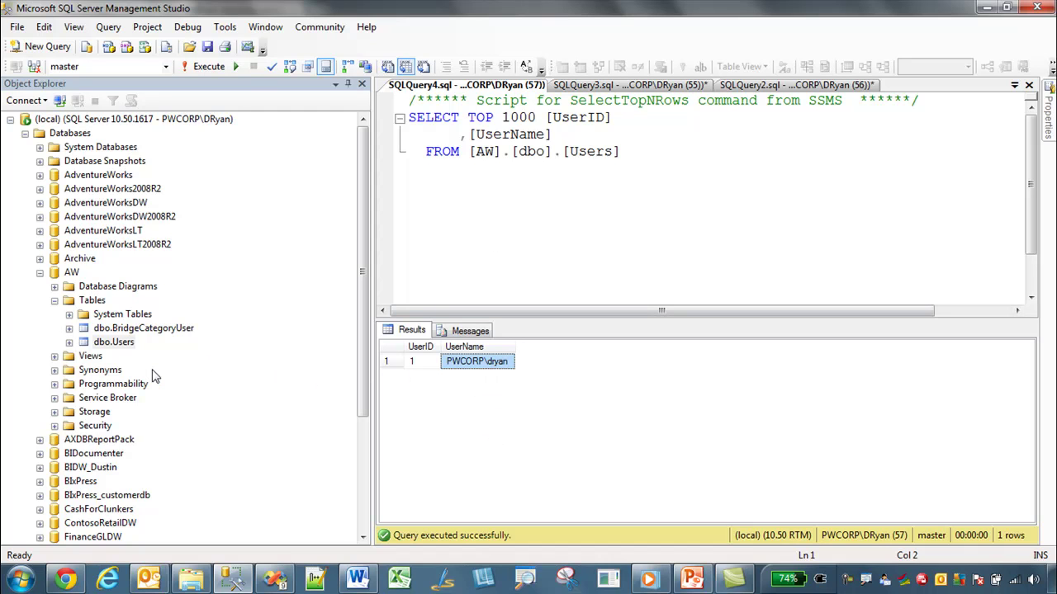
# Step: Query the top 1000 rows of dbo.BridgeCategoryUser and examine its CategoryID and UserID columns
pyautogui.rightClick(149, 333)
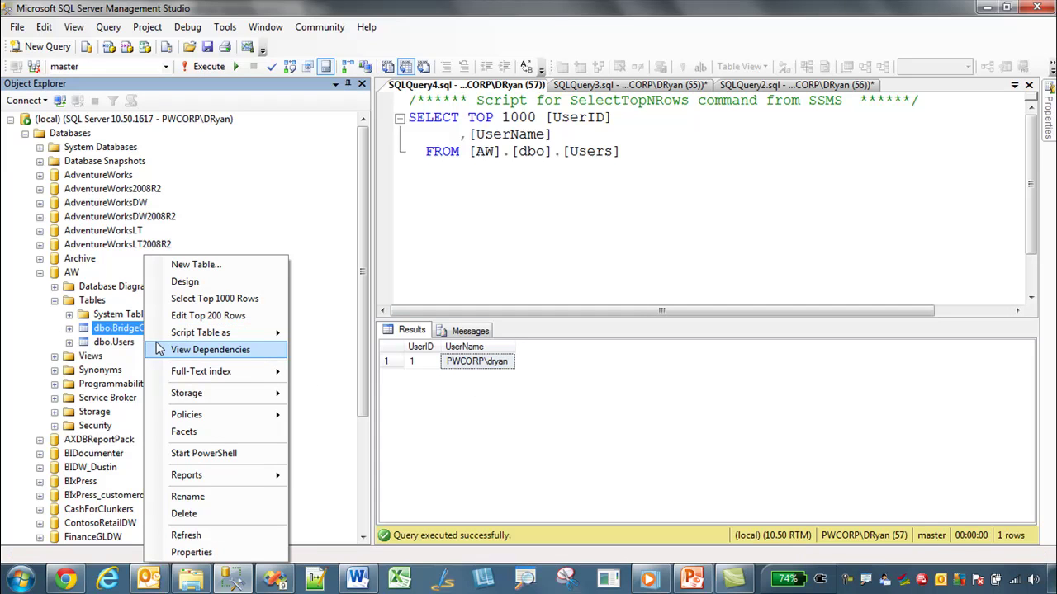
pyautogui.moveTo(155, 338)
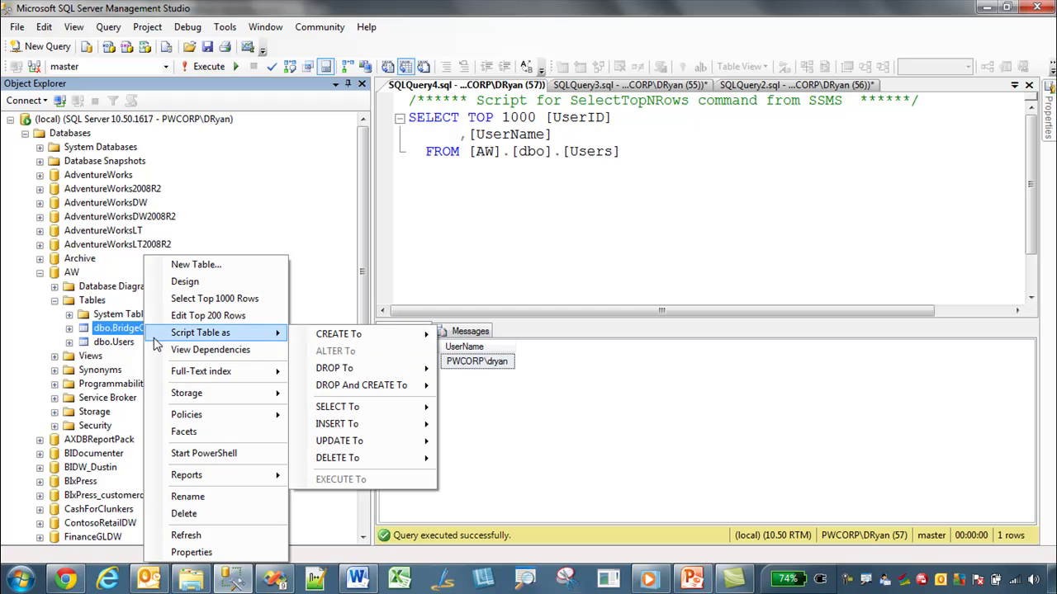
pyautogui.click(185, 299)
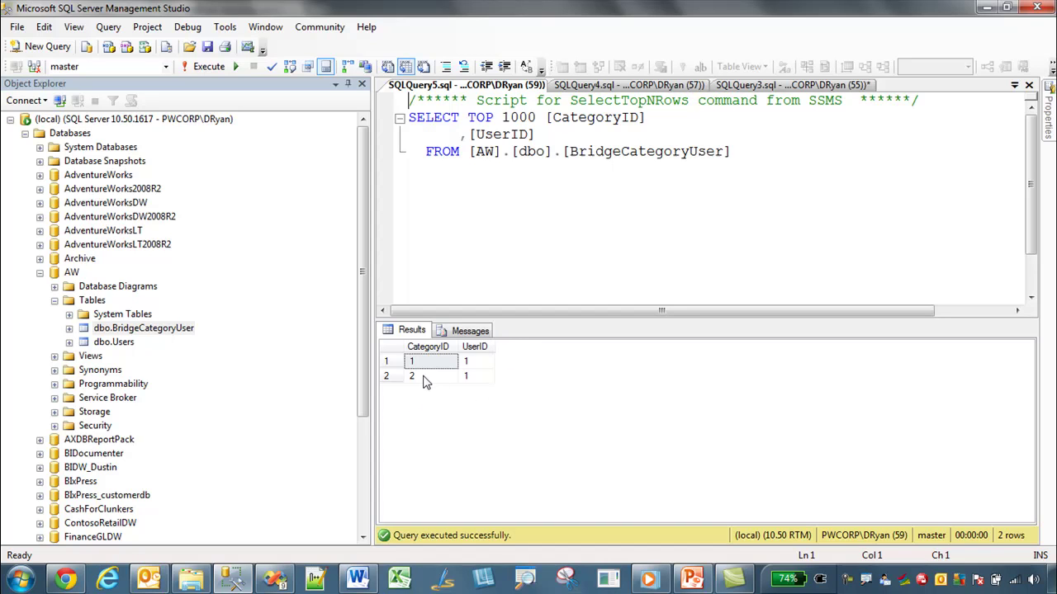
pyautogui.click(481, 347)
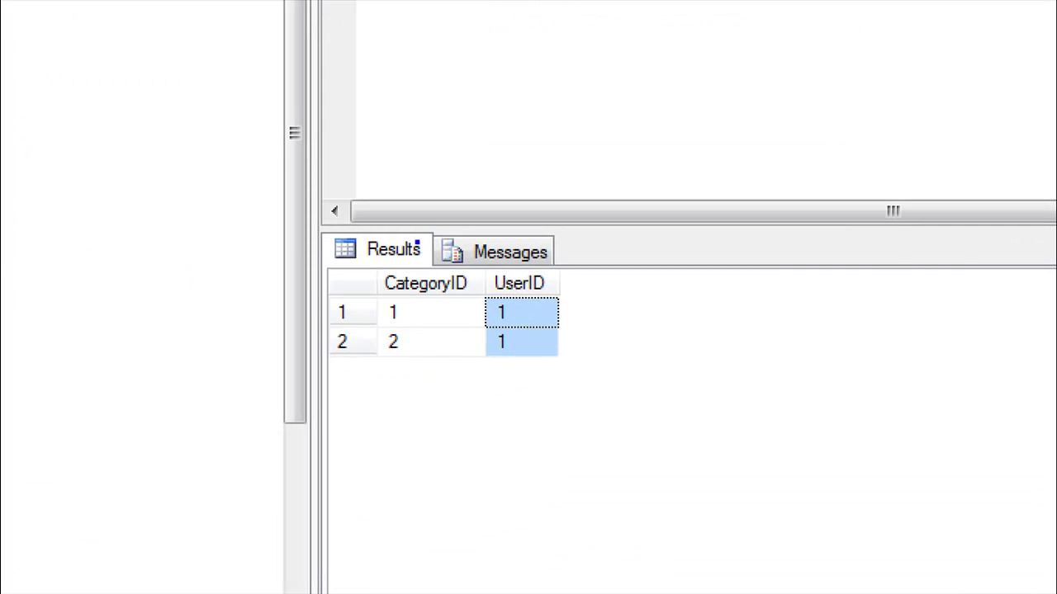
pyautogui.moveTo(431, 219)
pyautogui.mouseDown()
pyautogui.moveTo(431, 269)
pyautogui.moveTo(452, 249)
pyautogui.mouseUp()
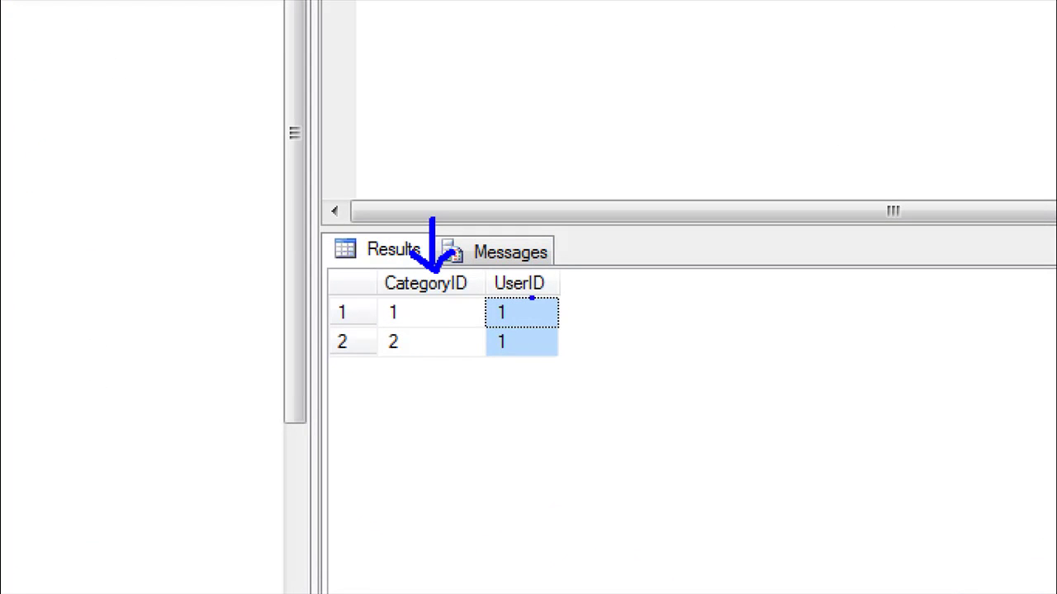
pyautogui.moveTo(561, 315)
pyautogui.mouseDown()
pyautogui.moveTo(596, 316)
pyautogui.moveTo(553, 347)
pyautogui.mouseUp()
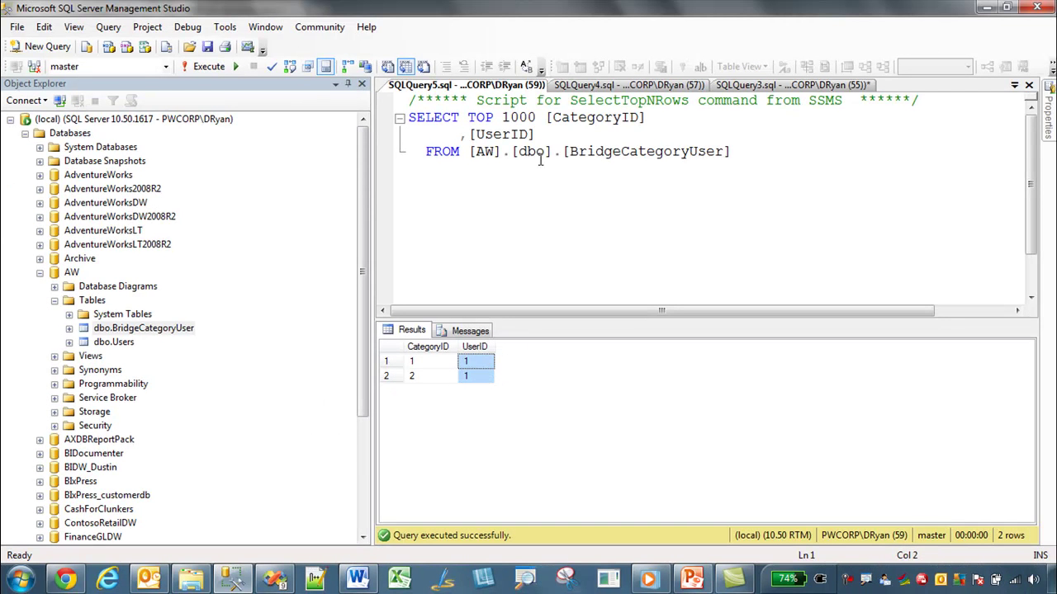
# Step: Return to the dbo.Users query, SQLQuery4.sql, and close it
pyautogui.click(563, 85)
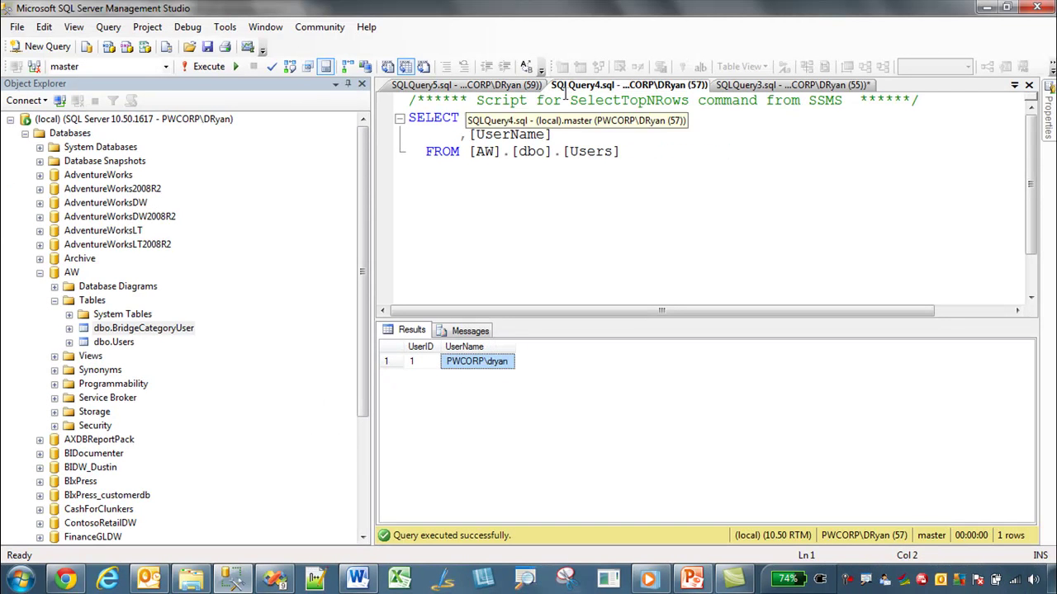
pyautogui.rightClick(633, 86)
pyautogui.click(660, 114)
# Step: Examine the product category keys and names in the DimProductCategory query results, focusing on the first two rows
pyautogui.click(632, 86)
pyautogui.click(588, 166)
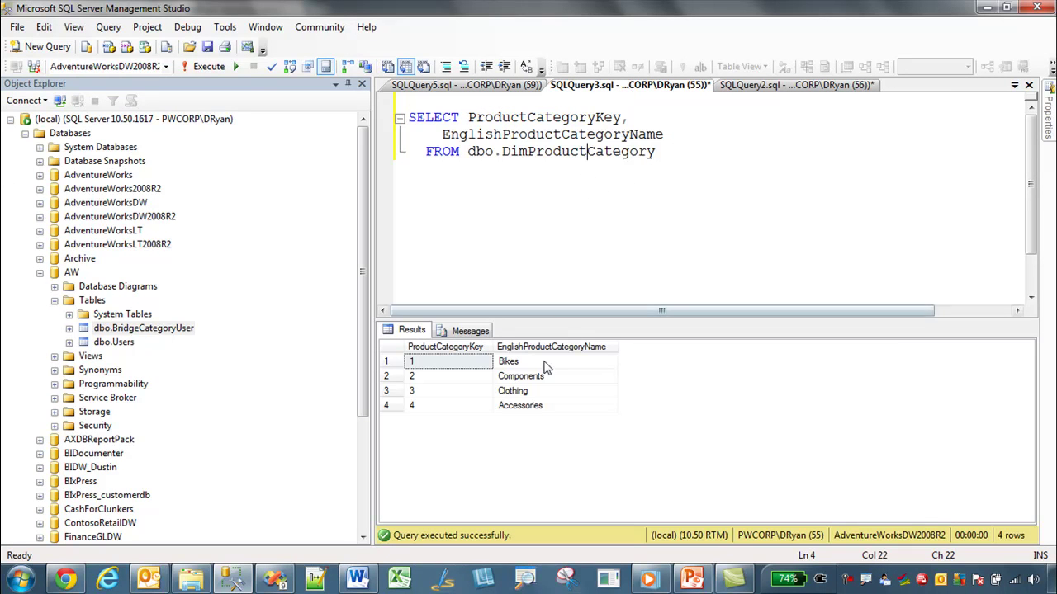
pyautogui.click(433, 364)
pyautogui.click(506, 377)
pyautogui.click(450, 362)
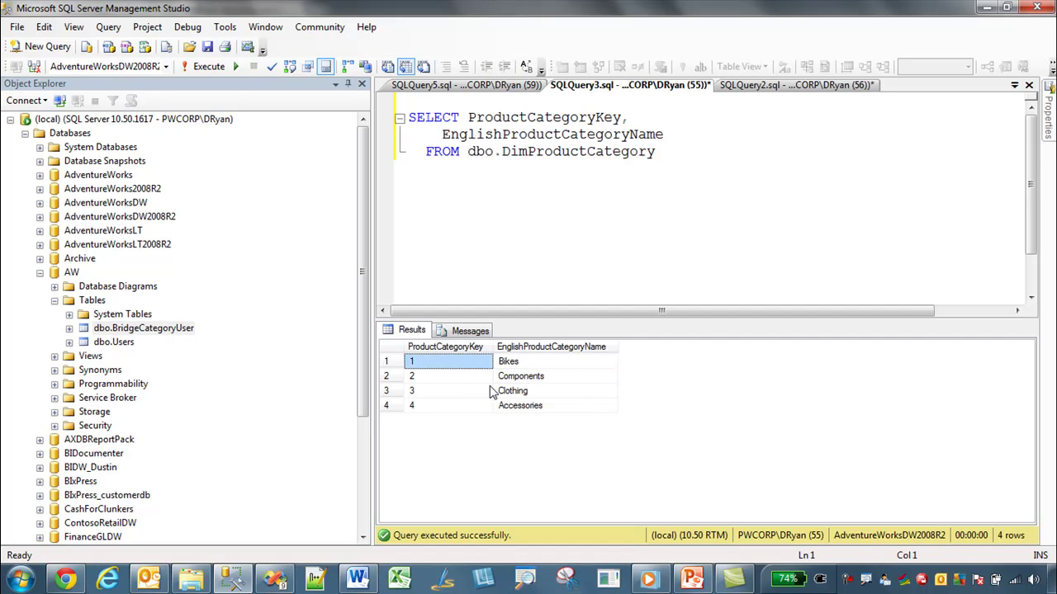
pyautogui.click(454, 376)
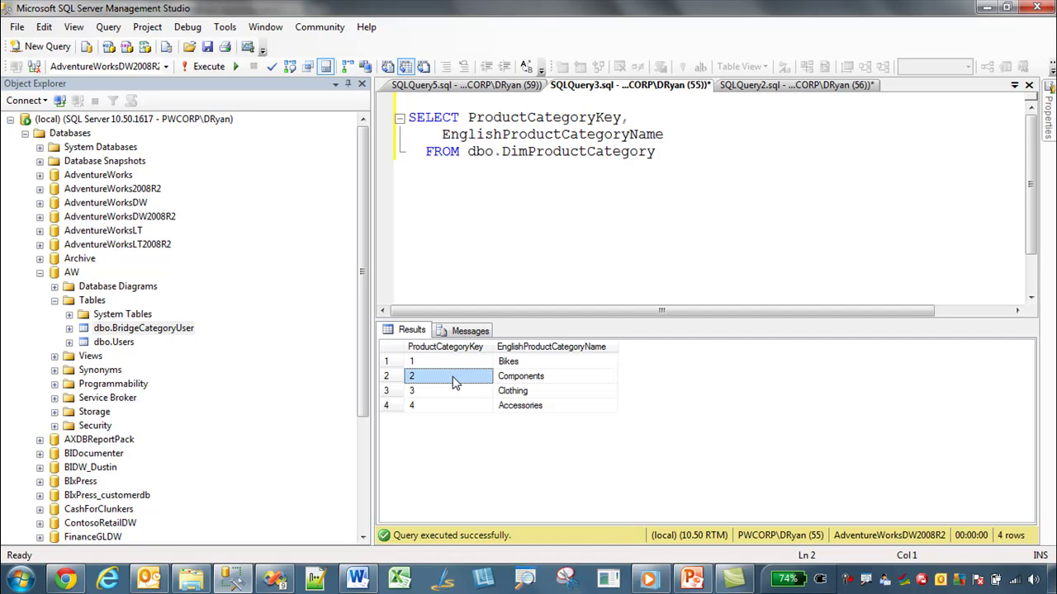
# Step: Compare the bridge table's CategoryID and UserID rows with the keys in the DimProductCategory results
pyautogui.click(456, 86)
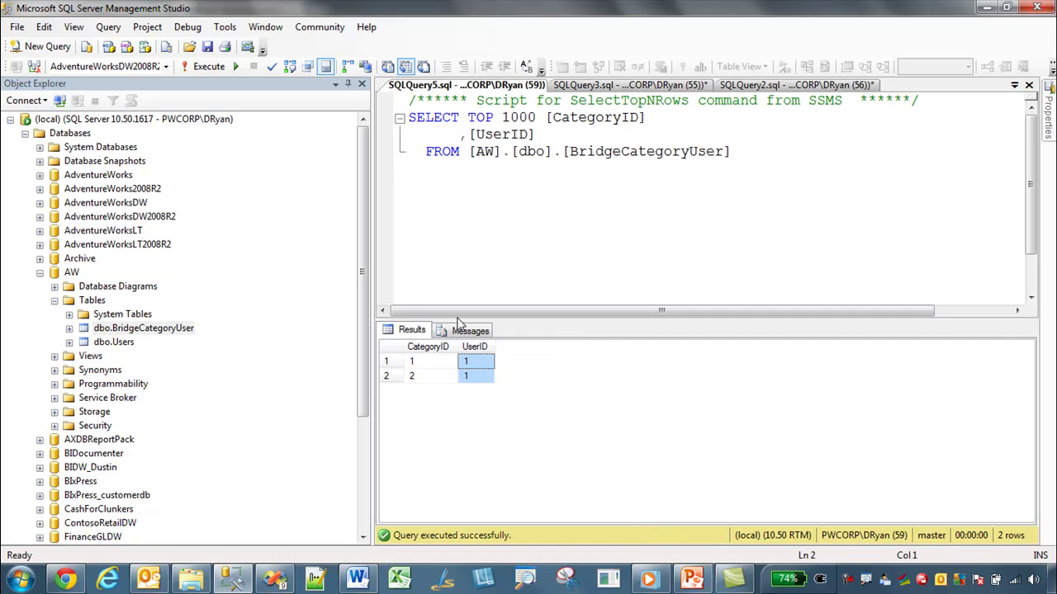
pyautogui.click(476, 377)
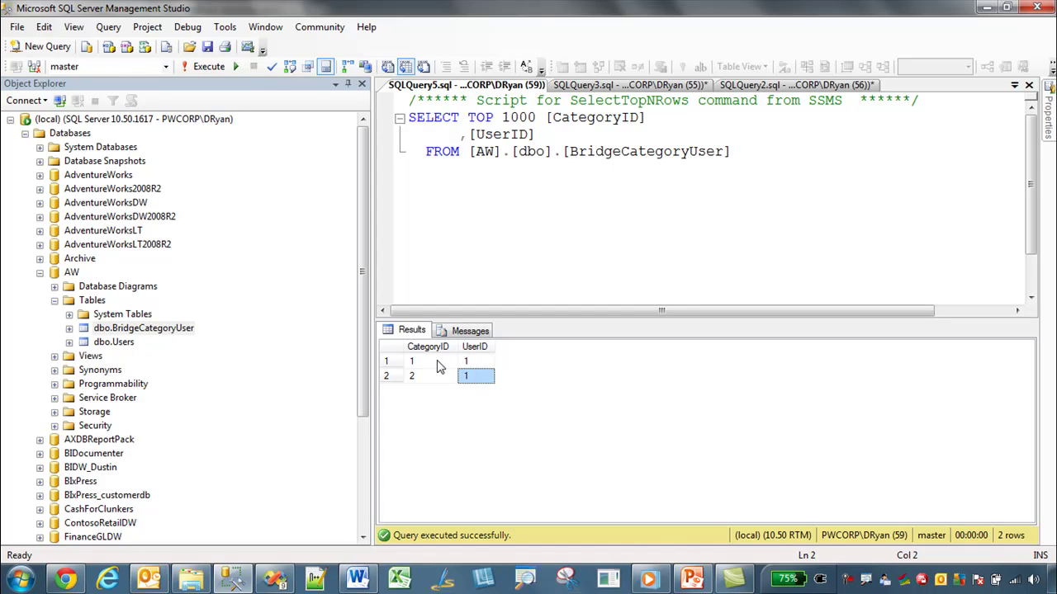
pyautogui.click(440, 363)
pyautogui.click(588, 87)
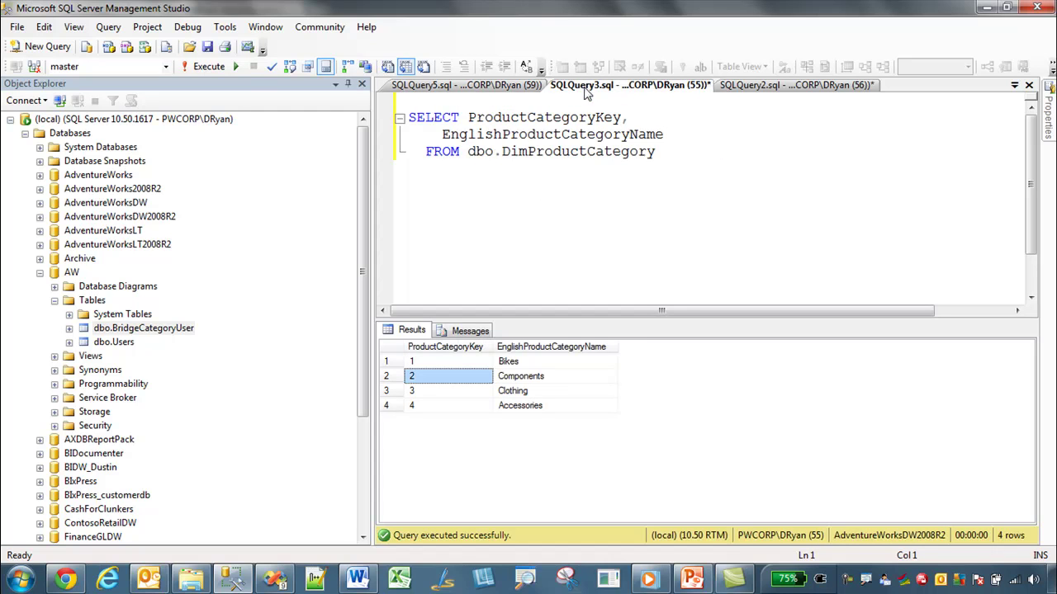
pyautogui.click(495, 85)
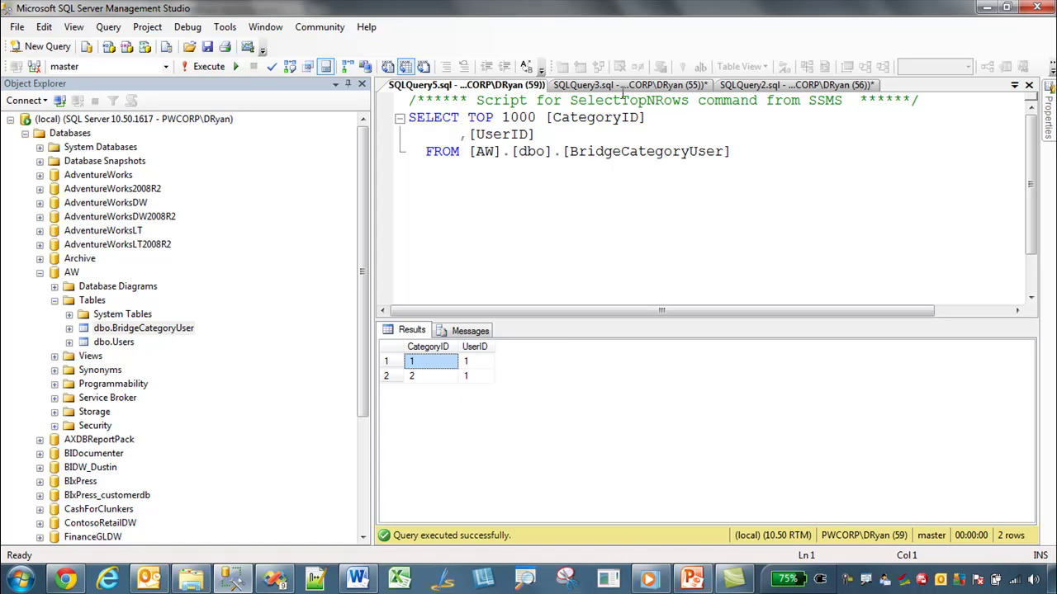
pyautogui.click(625, 86)
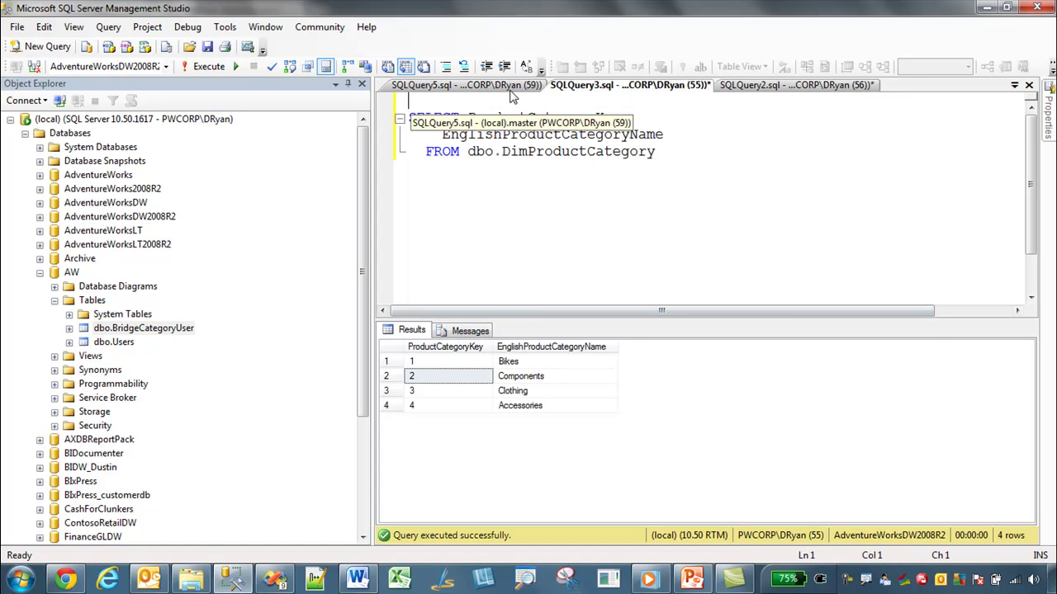
# Step: In SQLQuery2.sql, add an insert into [dbo].[BridgeCategoryUser] below the existing SELECT query, with the keyword select on a separate line
pyautogui.click(740, 85)
pyautogui.click(764, 126)
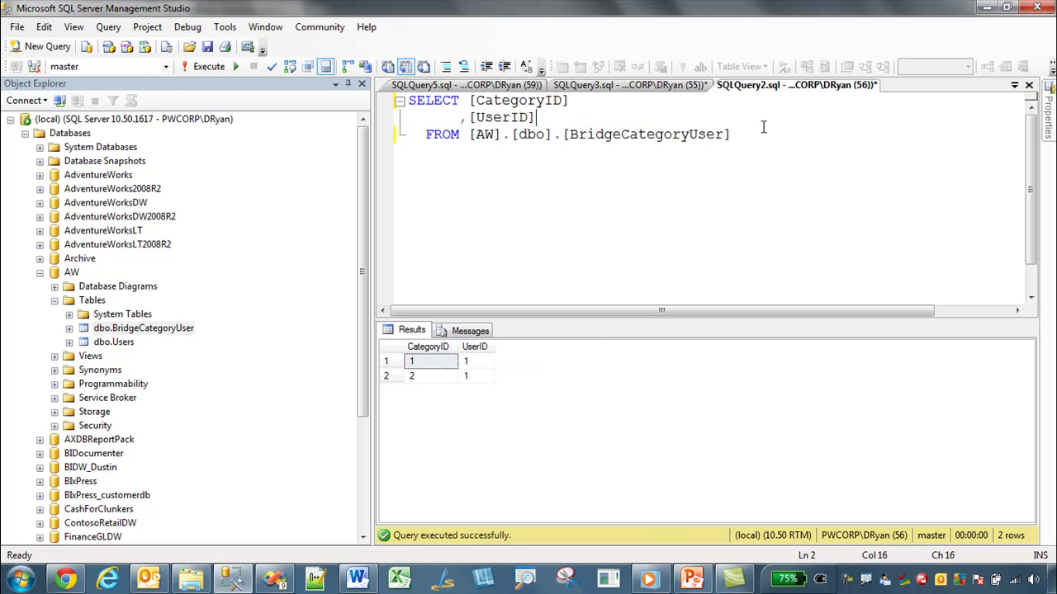
pyautogui.press('Return')
pyautogui.press('Return')
pyautogui.press('Return')
pyautogui.write('i')
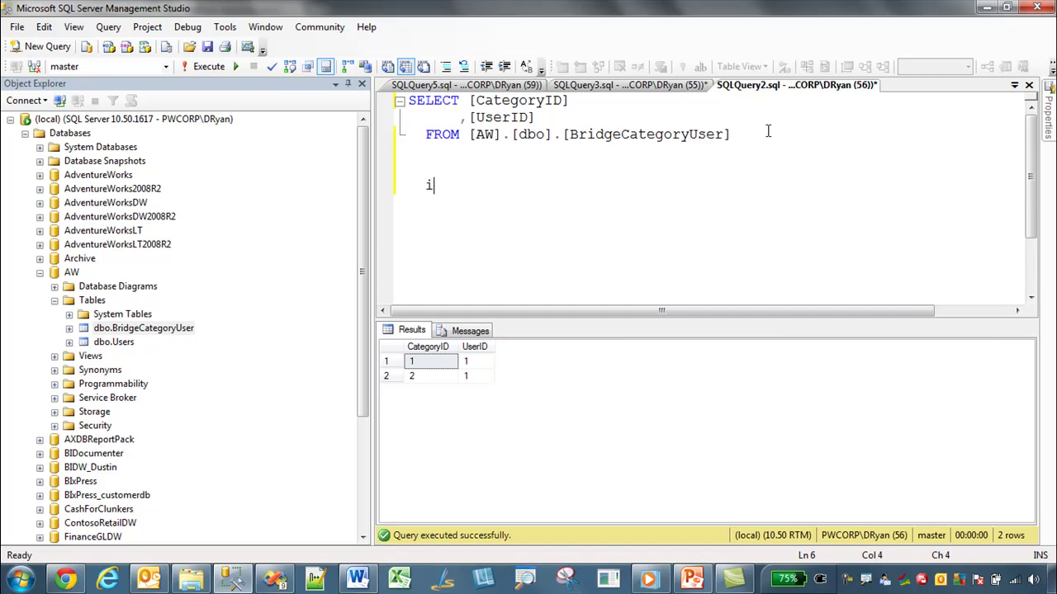
pyautogui.write('nsert into')
pyautogui.moveTo(768, 132)
pyautogui.mouseDown()
pyautogui.moveTo(606, 134)
pyautogui.moveTo(530, 118)
pyautogui.moveTo(513, 135)
pyautogui.mouseUp()
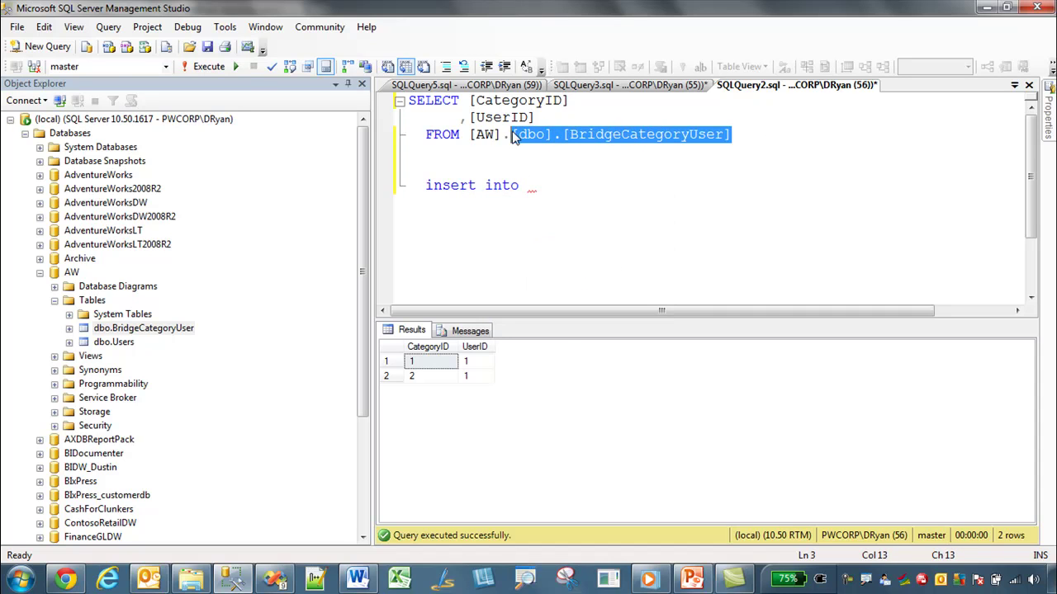
pyautogui.hotkey('ctrl', 'c')
pyautogui.click(570, 194)
pyautogui.hotkey('ctrl', 'v')
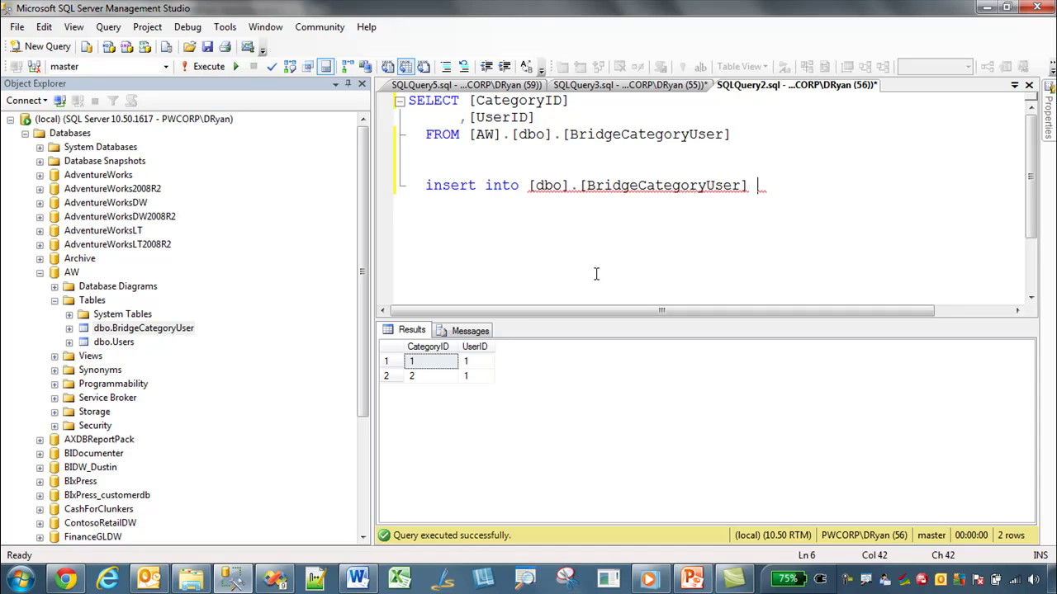
pyautogui.press('Return')
pyautogui.press('Return')
pyautogui.write('select')
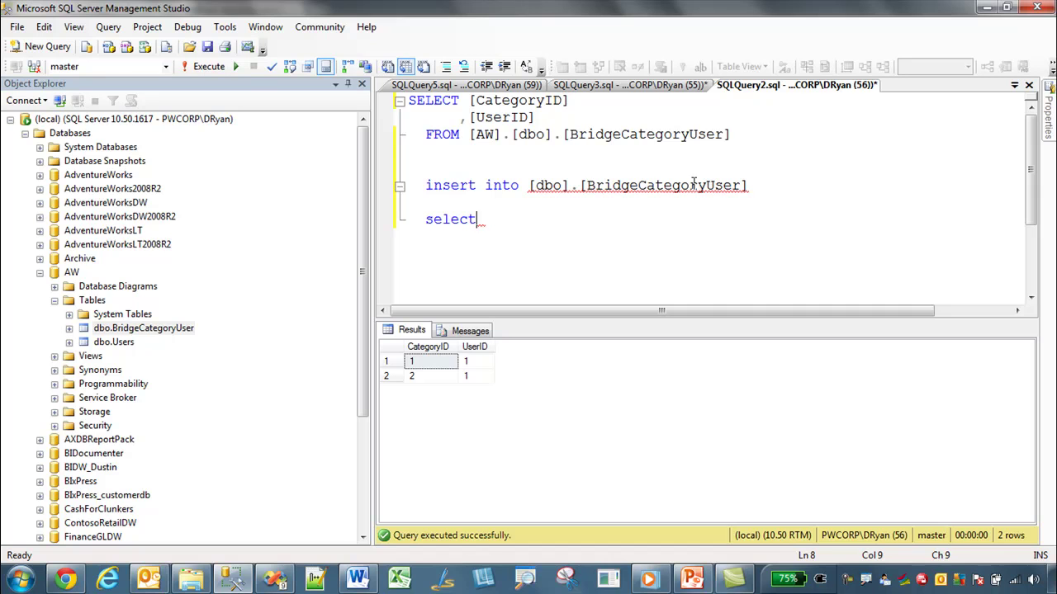
# Step: Narrow the Object Explorer to widen the query area, and return to the unfinished select line in SQLQuery2.sql
pyautogui.click(643, 87)
pyautogui.click(768, 87)
pyautogui.moveTo(372, 123); pyautogui.dragTo(331, 135)
pyautogui.rightClick(875, 90)
pyautogui.click(473, 229)
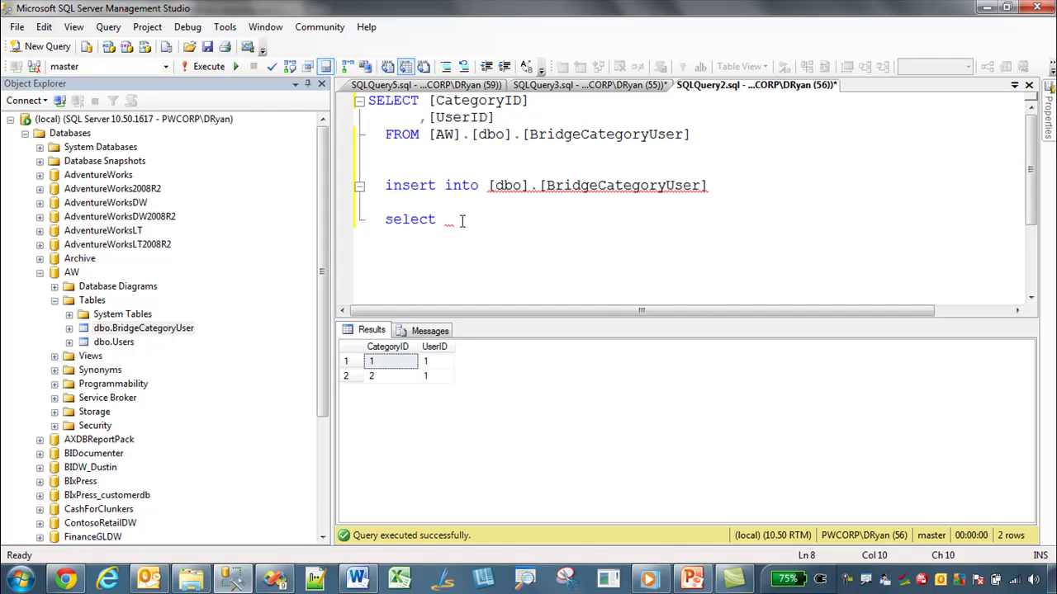
# Step: Start a second insert statement, insert into dbo.users, below the unfinished select line of the BridgeCategoryUser insert
pyautogui.press('Return')
pyautogui.press('Return')
pyautogui.write('insert')
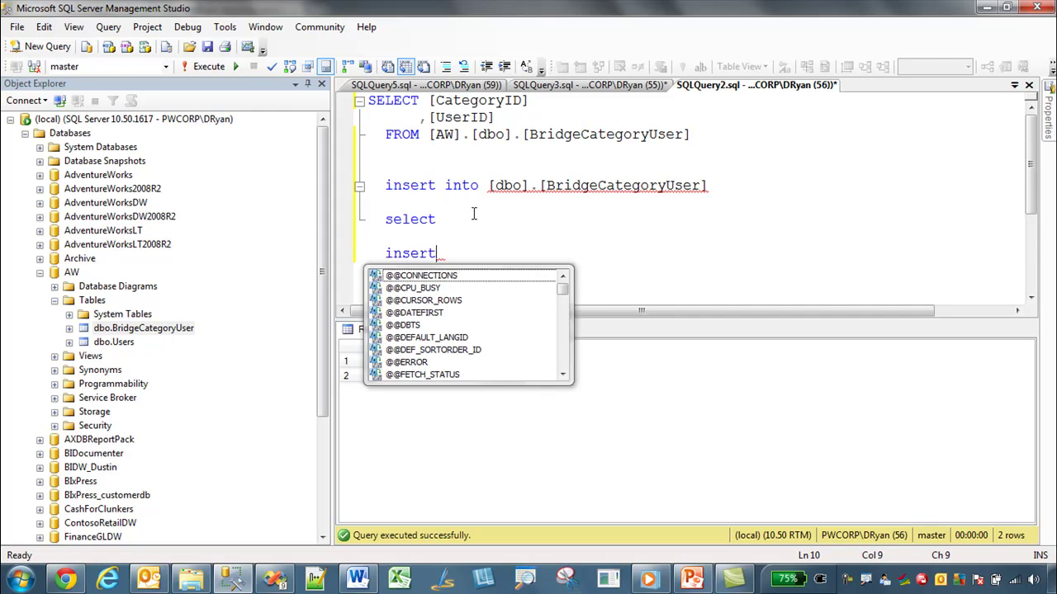
pyautogui.write(' into dbo.users')
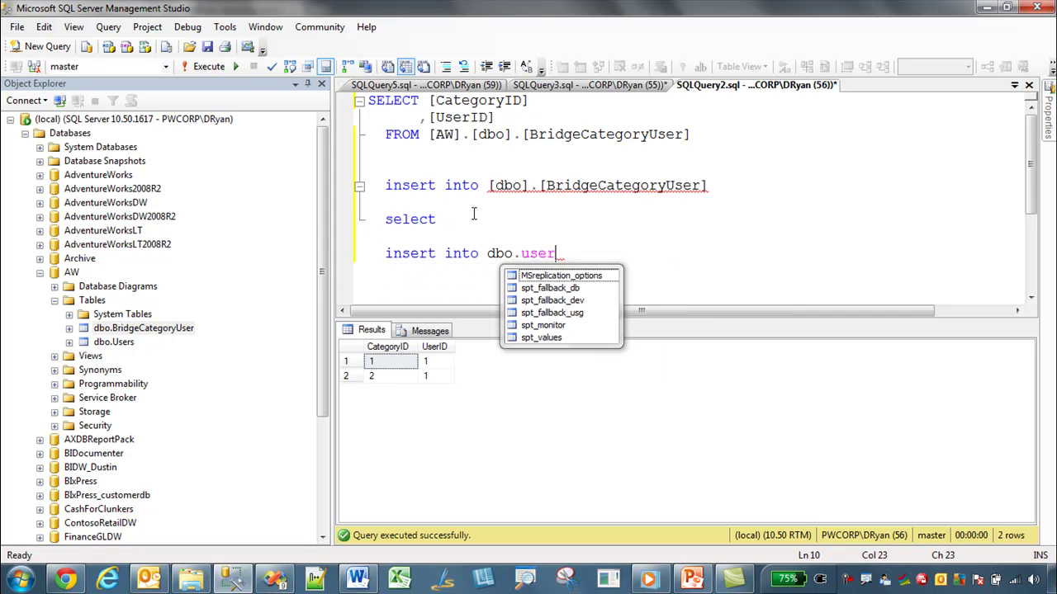
pyautogui.press('Escape')
pyautogui.press('Return')
pyautogui.press('Return')
# Step: Complete the dbo.users insert with select 3, 'PWCORP\NewUser'
pyautogui.write('select 3')
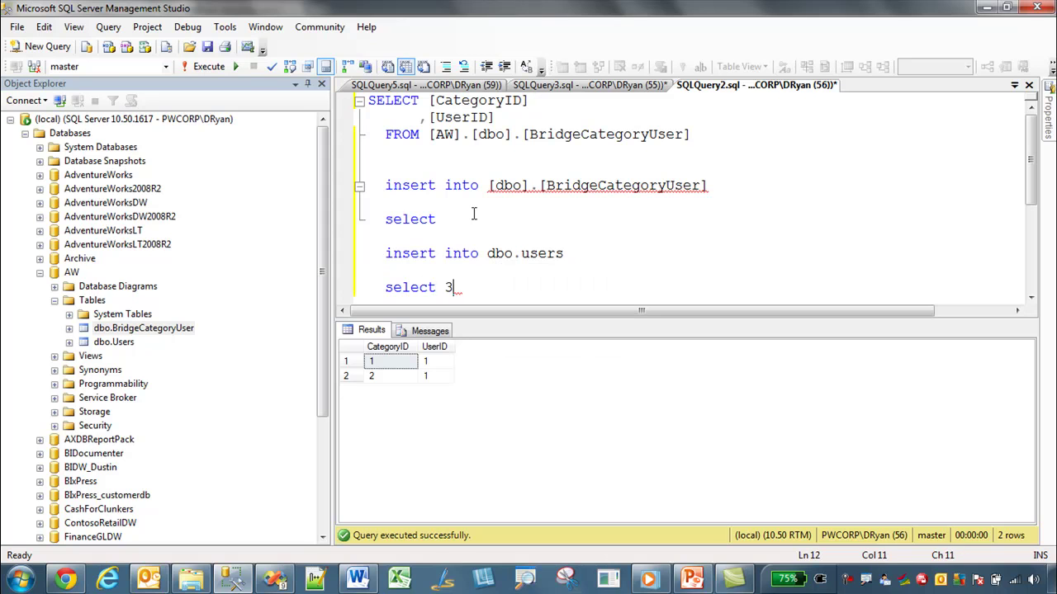
pyautogui.write(', ')
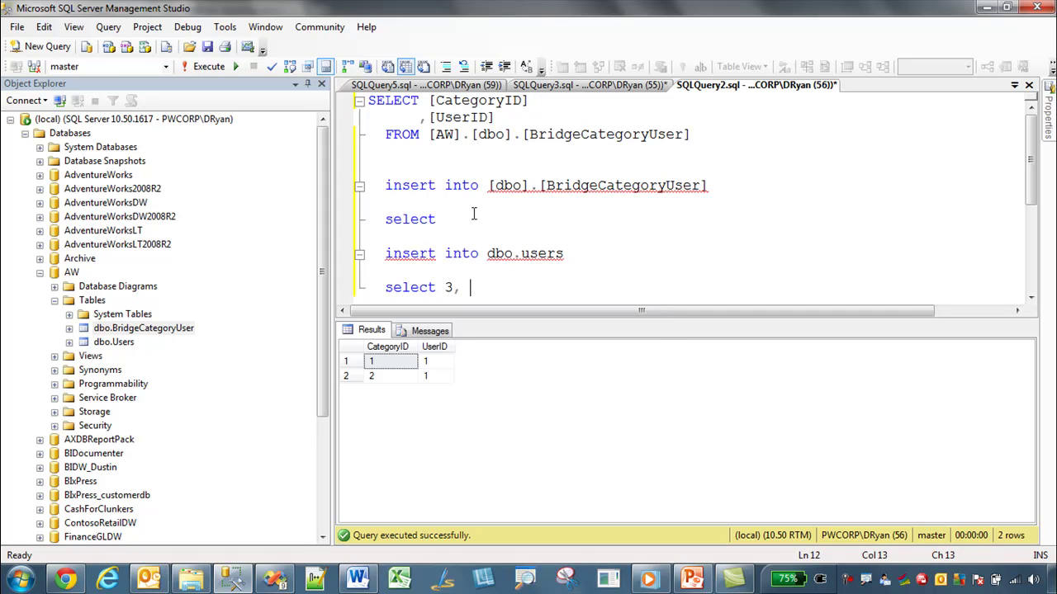
pyautogui.write('PWCORP\\')
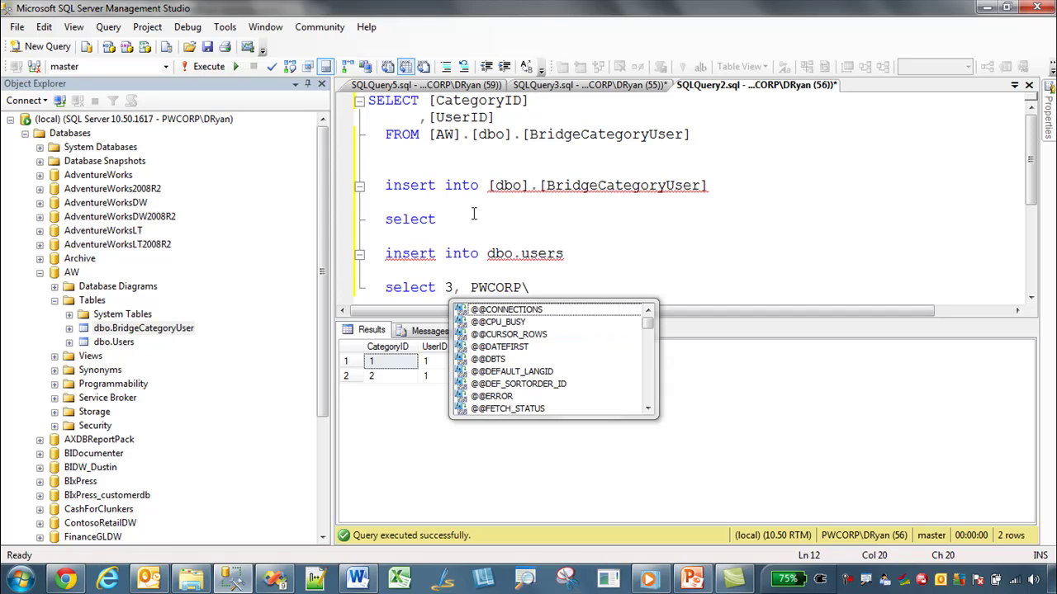
pyautogui.write('Newusers')
pyautogui.press('BackSpace')
pyautogui.press('BackSpace')
pyautogui.press('BackSpace')
pyautogui.press('BackSpace')
pyautogui.press('BackSpace')
pyautogui.write("User'")
pyautogui.click(470, 287)
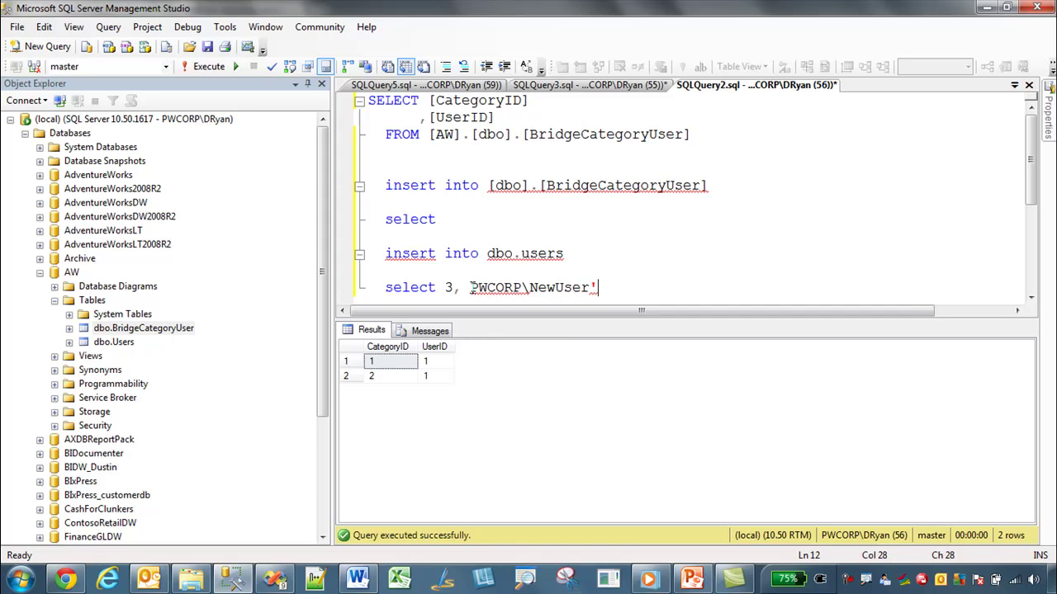
pyautogui.write("'")
# Step: Run only the dbo.users insert statement against the AW database, then delete it from the script
pyautogui.moveTo(608, 289); pyautogui.dragTo(382, 260)
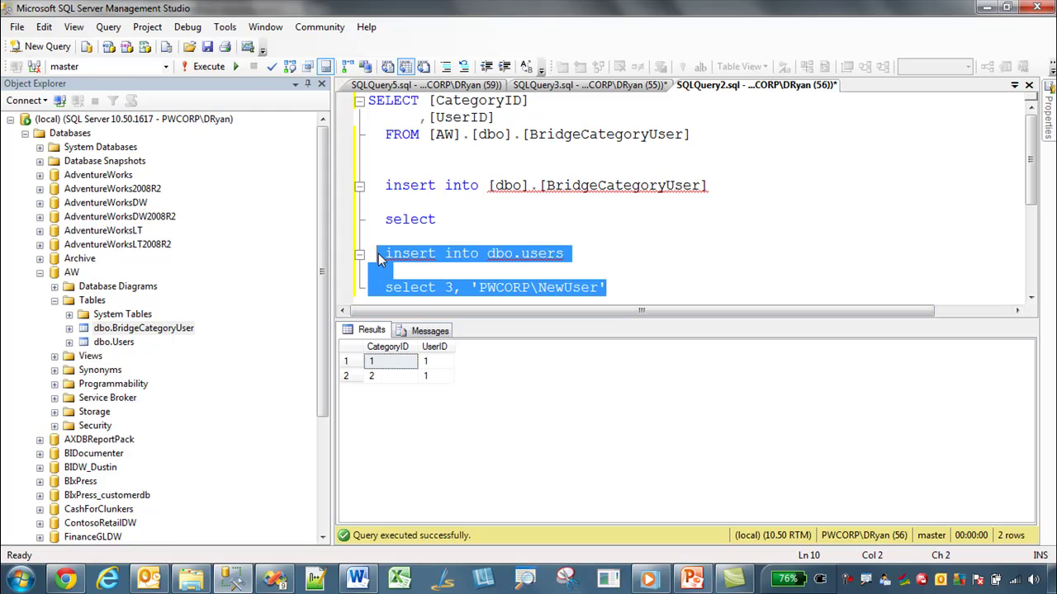
pyautogui.press('F5')
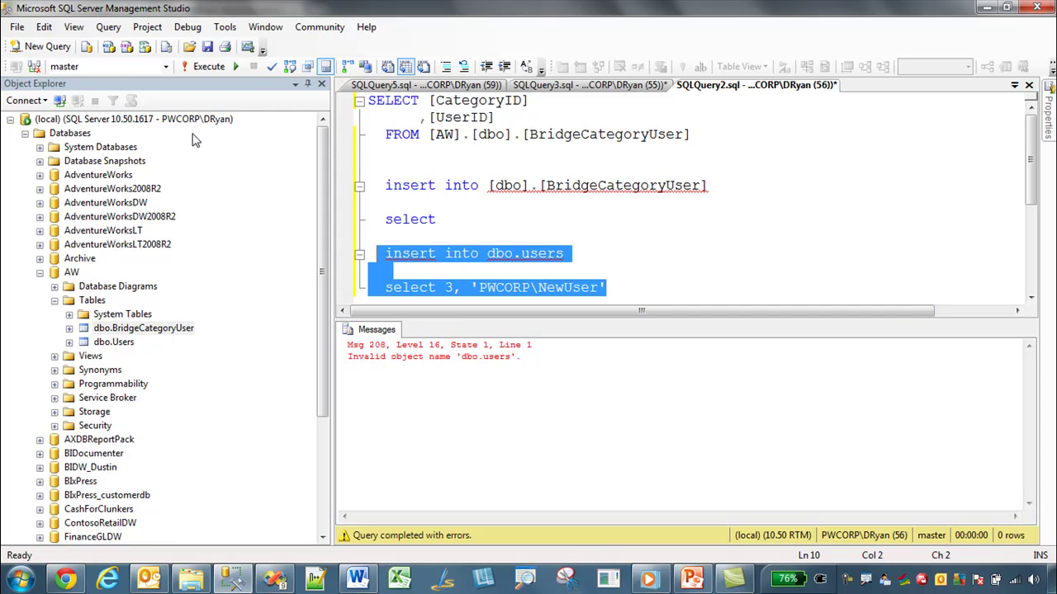
pyautogui.click(166, 66)
pyautogui.click(85, 96)
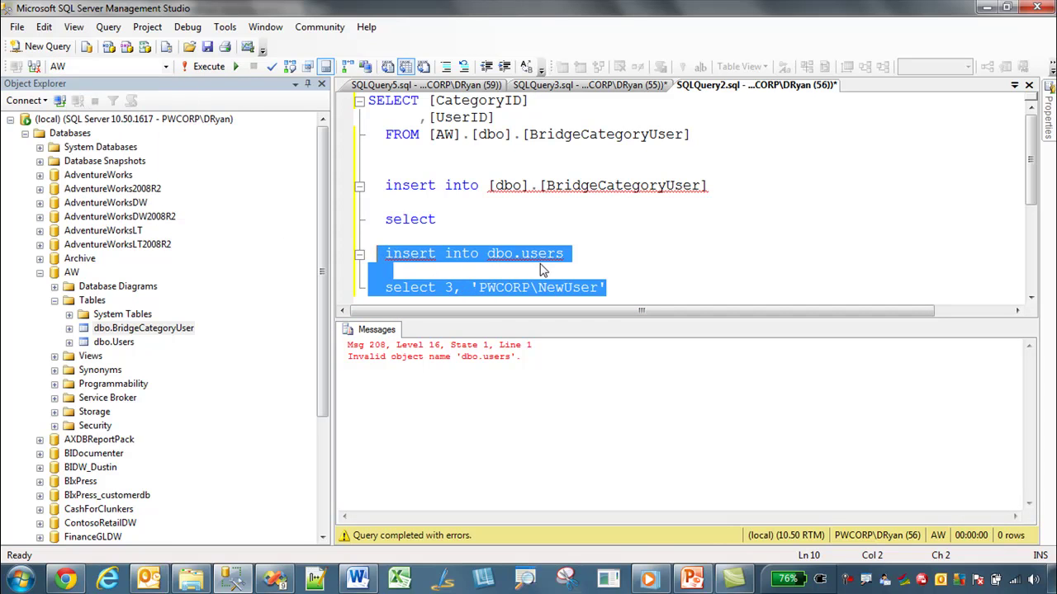
pyautogui.press('F5')
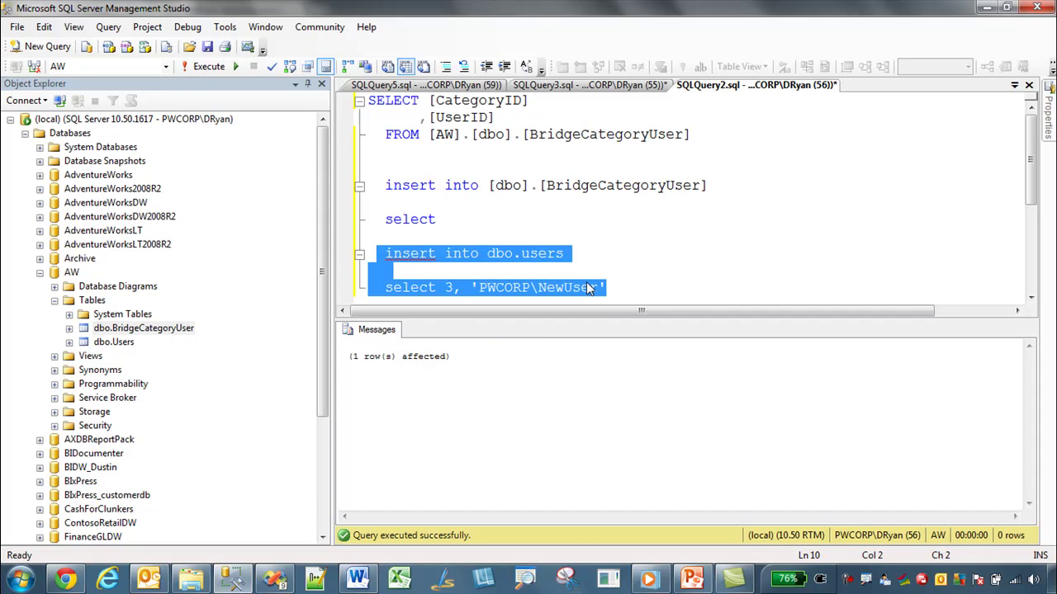
pyautogui.press('Delete')
pyautogui.click(463, 220)
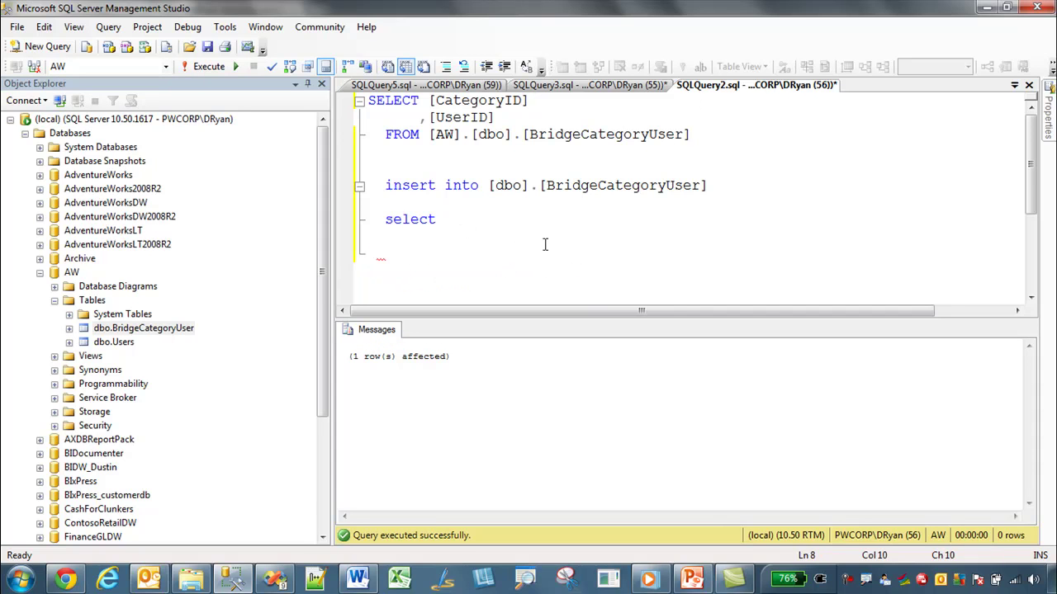
# Step: Query the top 1000 rows of dbo.Users, check the IDs against the product category and bridge results, and close the Users query
pyautogui.rightClick(111, 342)
pyautogui.click(157, 299)
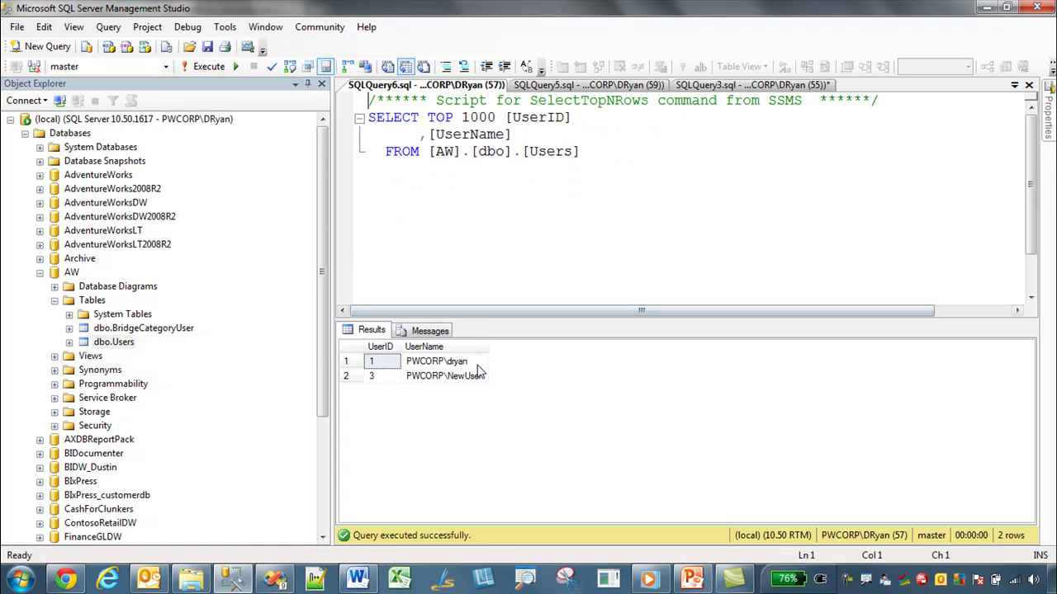
pyautogui.click(726, 87)
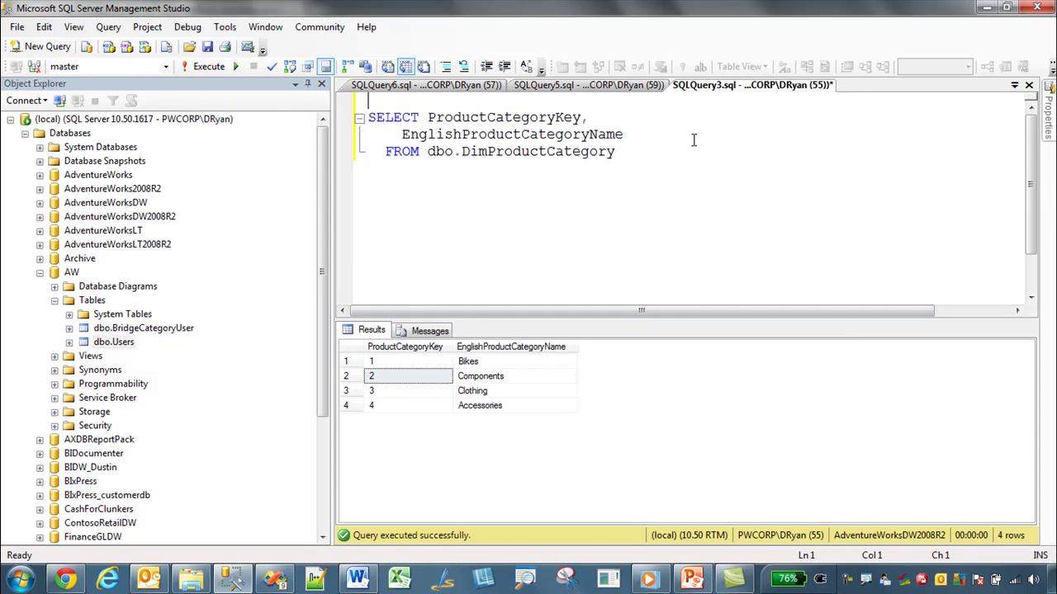
pyautogui.click(605, 87)
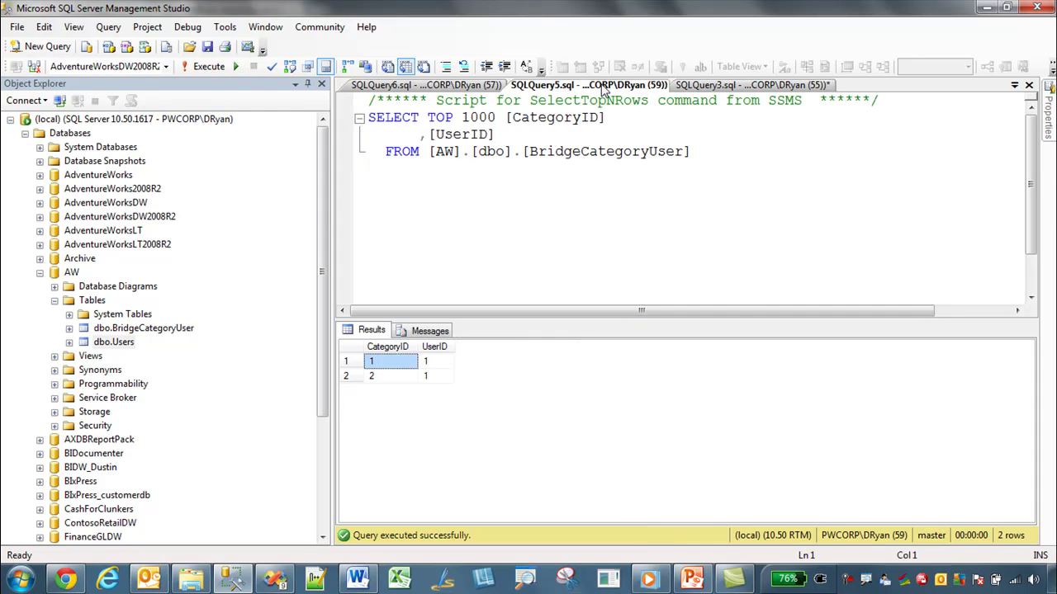
pyautogui.click(451, 88)
pyautogui.rightClick(466, 88)
pyautogui.click(491, 113)
# Step: In SQLQuery2.sql, complete the BridgeCategoryUser insert with select 3, 3 union all select 4, 3
pyautogui.click(717, 86)
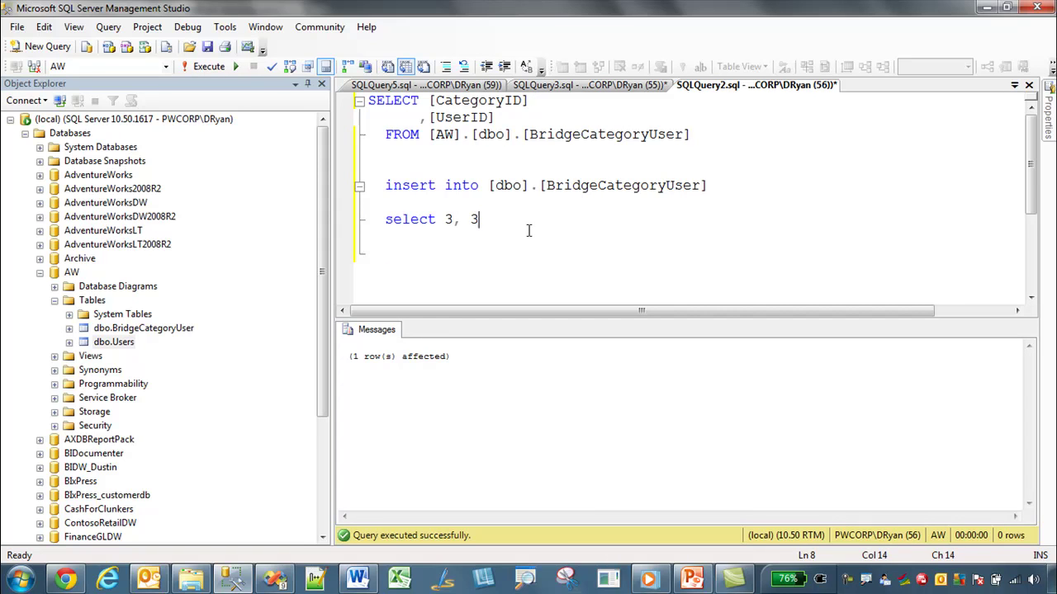
pyautogui.press('Return')
pyautogui.write('union')
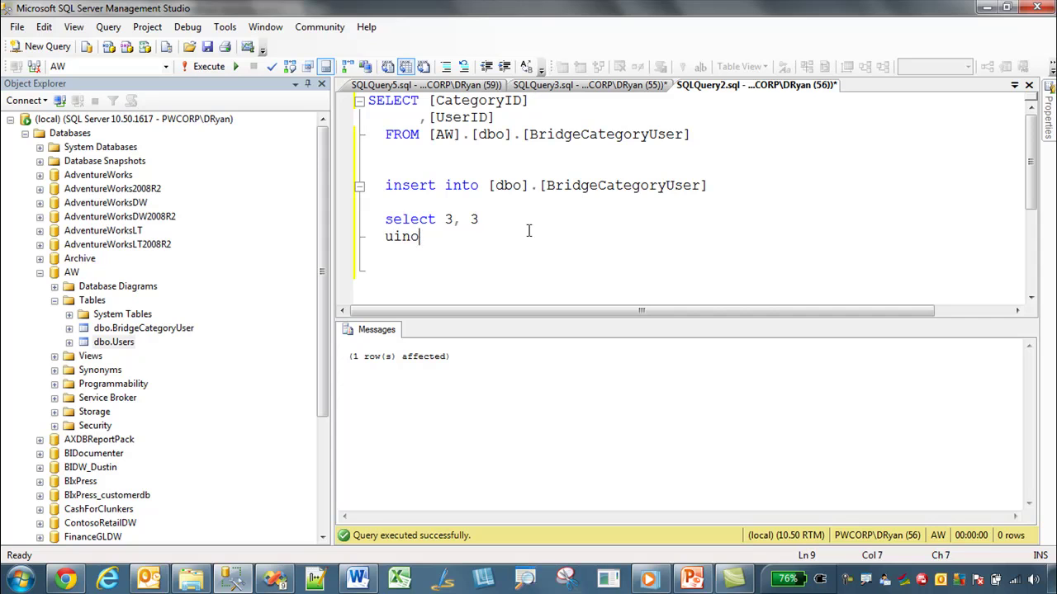
pyautogui.press('BackSpace')
pyautogui.press('BackSpace')
pyautogui.press('BackSpace')
pyautogui.press('BackSpace')
pyautogui.write('nion all')
pyautogui.press('Return')
pyautogui.write('select 4, 3')
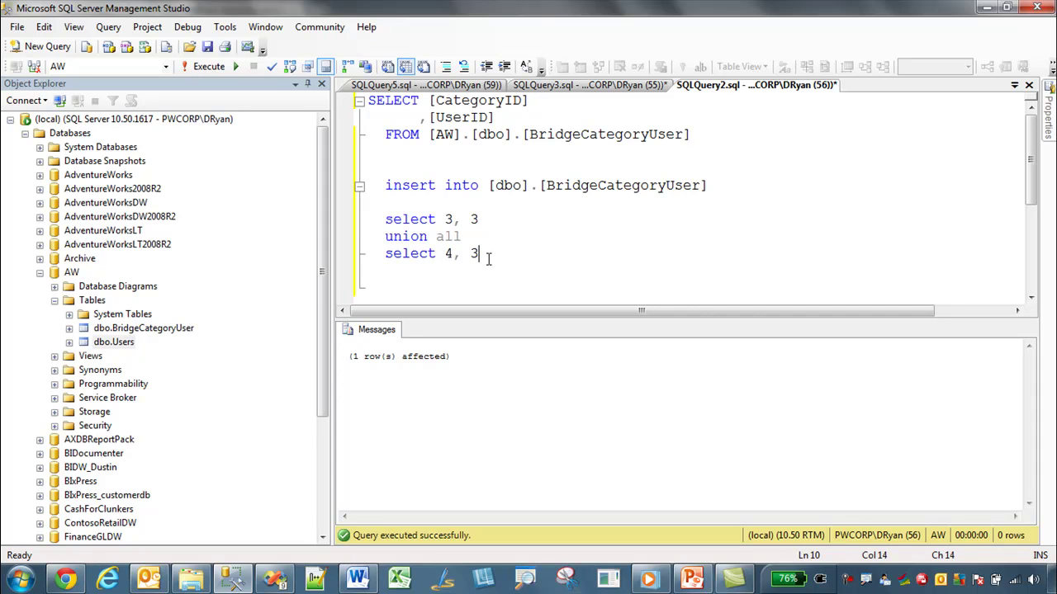
# Step: Run only the BridgeCategoryUser insert statement and delete it from the script
pyautogui.moveTo(488, 258); pyautogui.dragTo(373, 191)
pyautogui.press('F5')
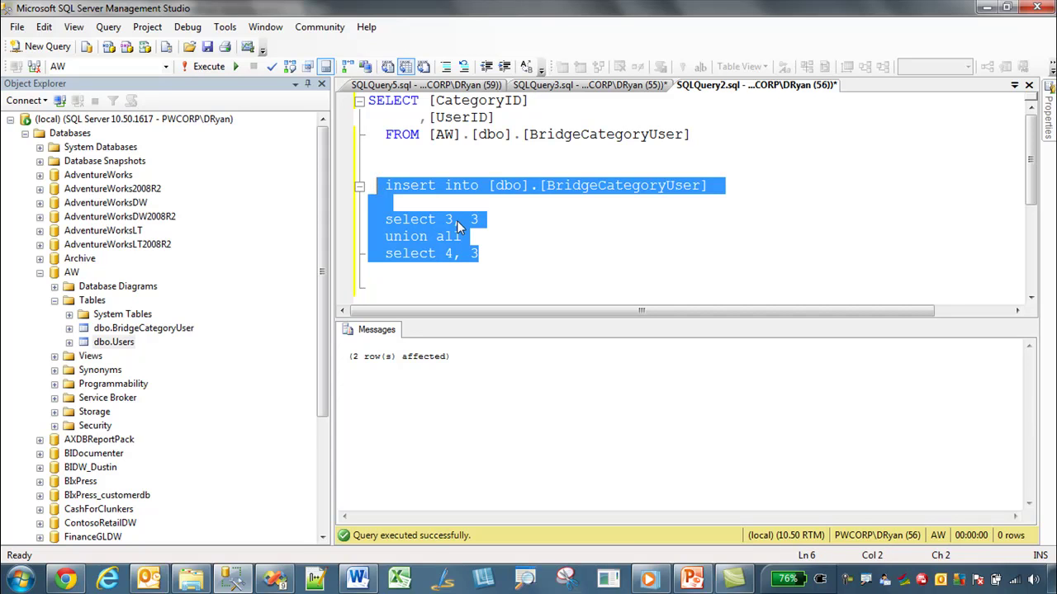
pyautogui.press('Delete')
# Step: Rerun the BridgeCategoryUser SELECT query and examine the CategoryID values in the third and fourth rows
pyautogui.press('F5')
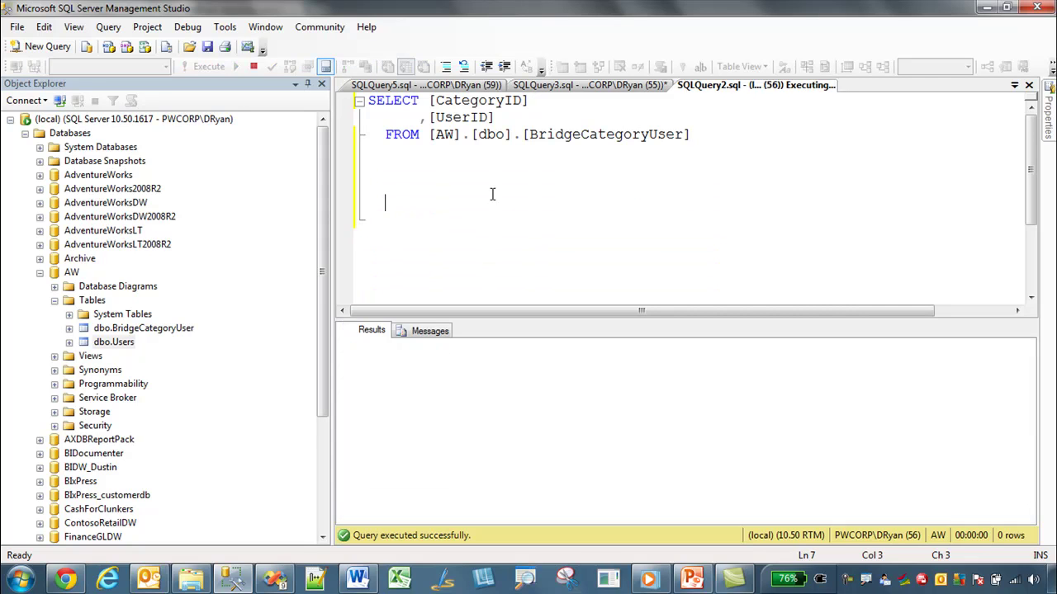
pyautogui.moveTo(433, 370); pyautogui.dragTo(397, 406)
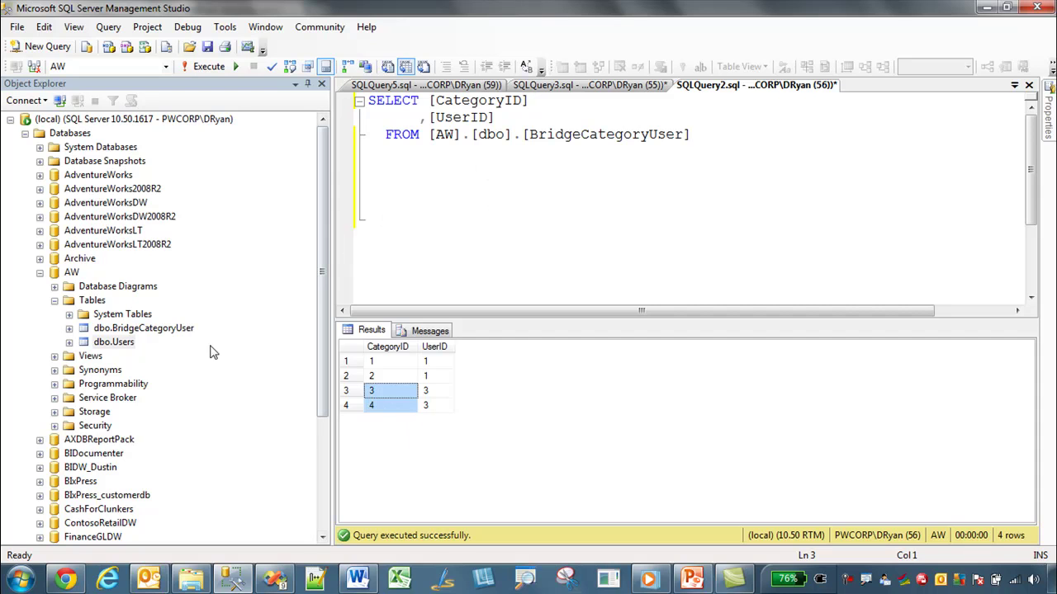
pyautogui.click(115, 345)
pyautogui.press('F2')
pyautogui.press('Escape')
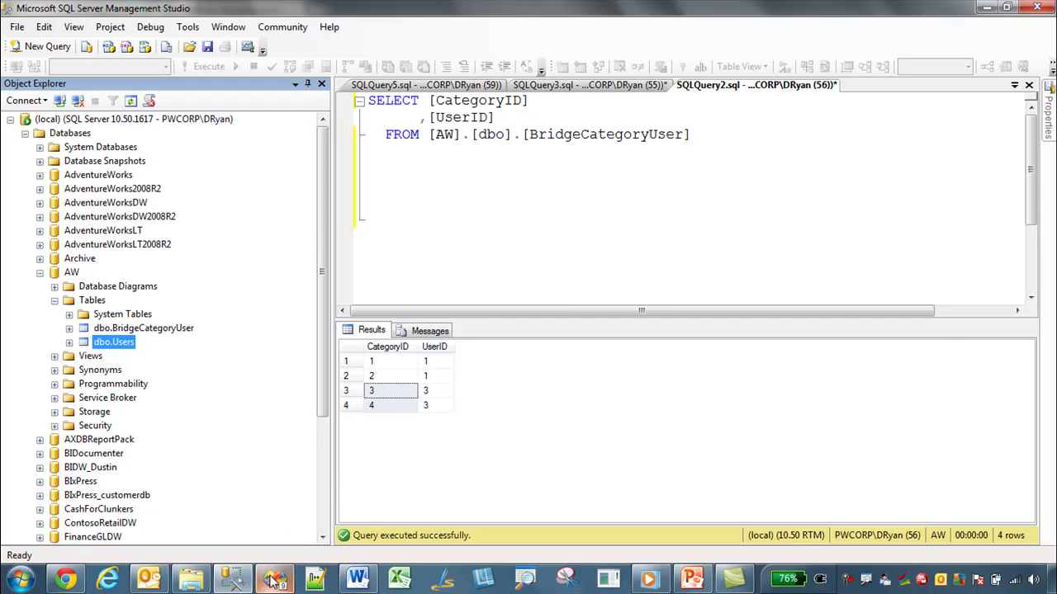
# Step: Switch to the AW project in Visual Studio and move the ProductCategory table farther left in the Adventure Works DW.dsv diagram
pyautogui.click(275, 580)
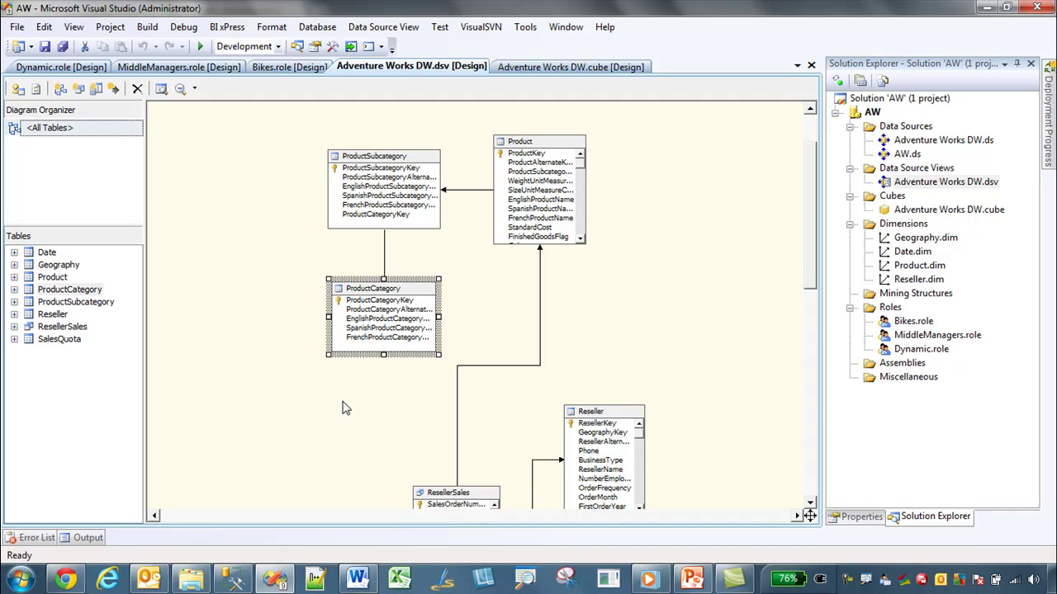
pyautogui.moveTo(377, 295); pyautogui.dragTo(261, 290)
pyautogui.moveTo(312, 518); pyautogui.dragTo(223, 520)
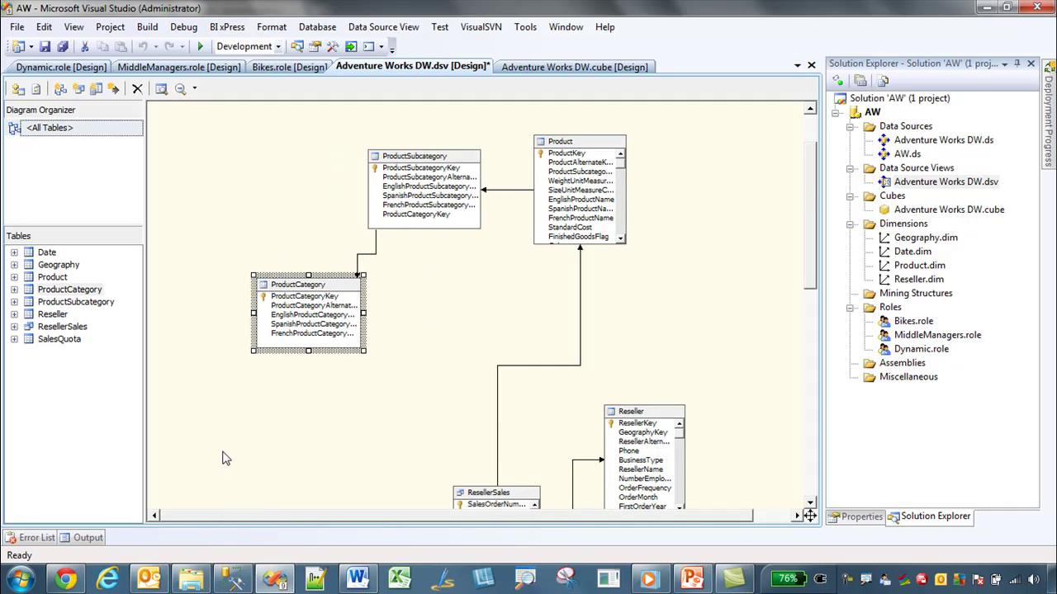
pyautogui.scroll(-3, 227, 458)
pyautogui.scroll(2, 221, 312)
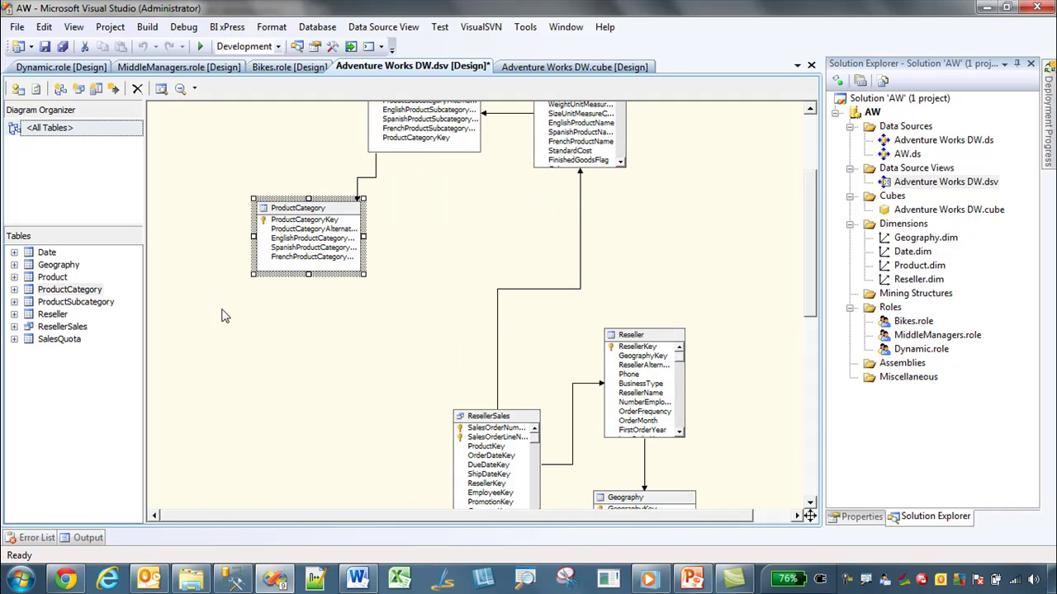
# Step: Add the Users and BridgeCategoryUser tables from the AW data source to the data source view
pyautogui.rightClick(231, 356)
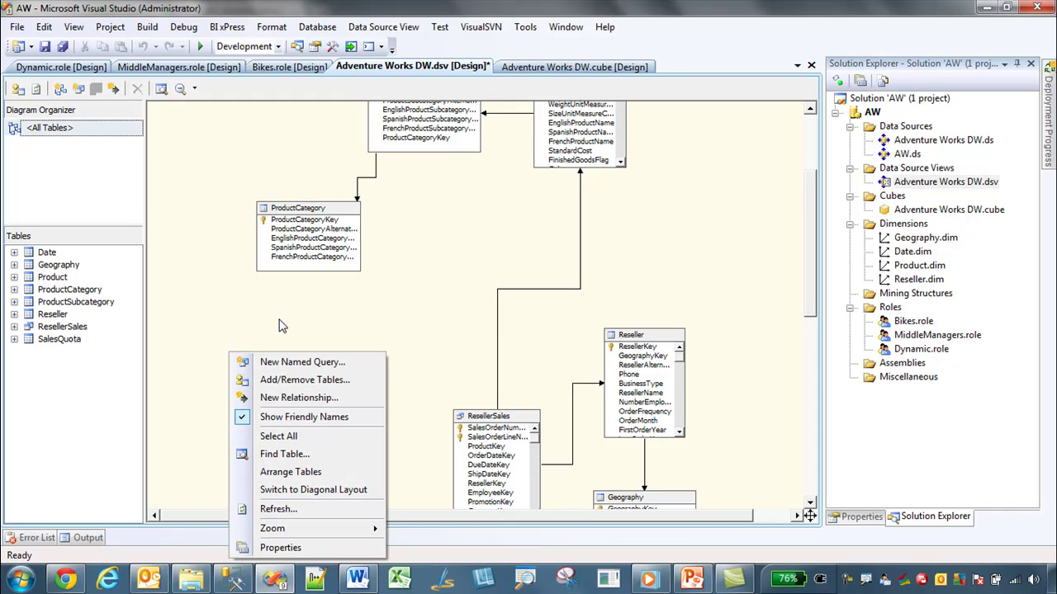
pyautogui.click(291, 381)
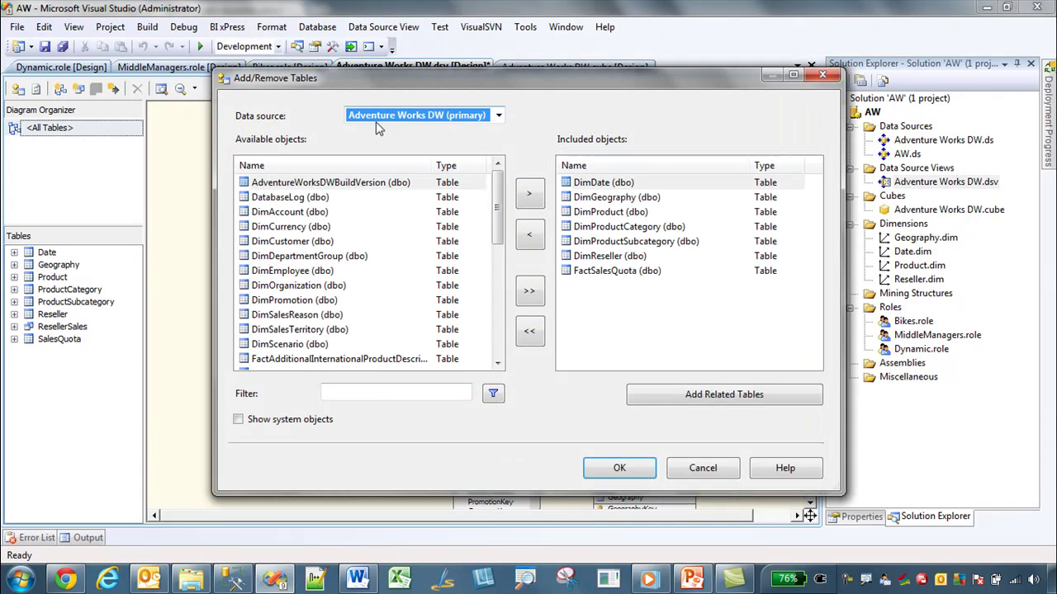
pyautogui.click(376, 122)
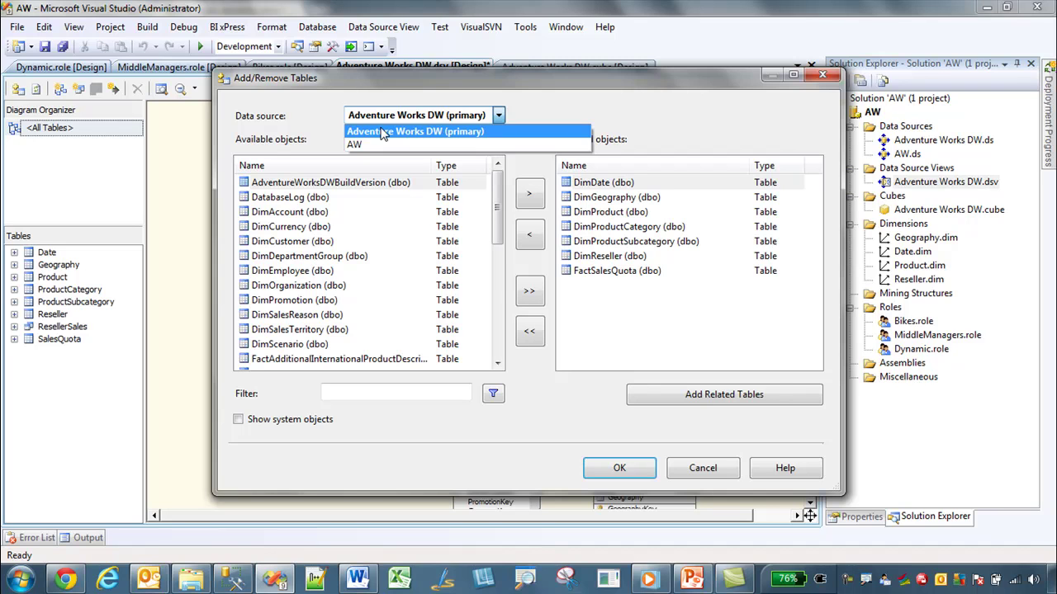
pyautogui.click(369, 145)
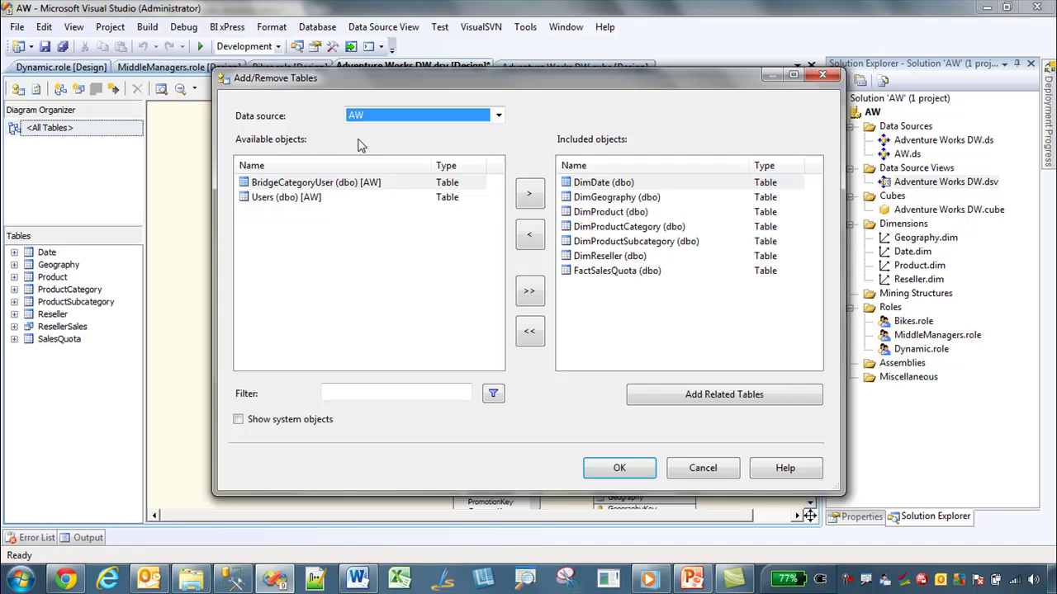
pyautogui.click(316, 197)
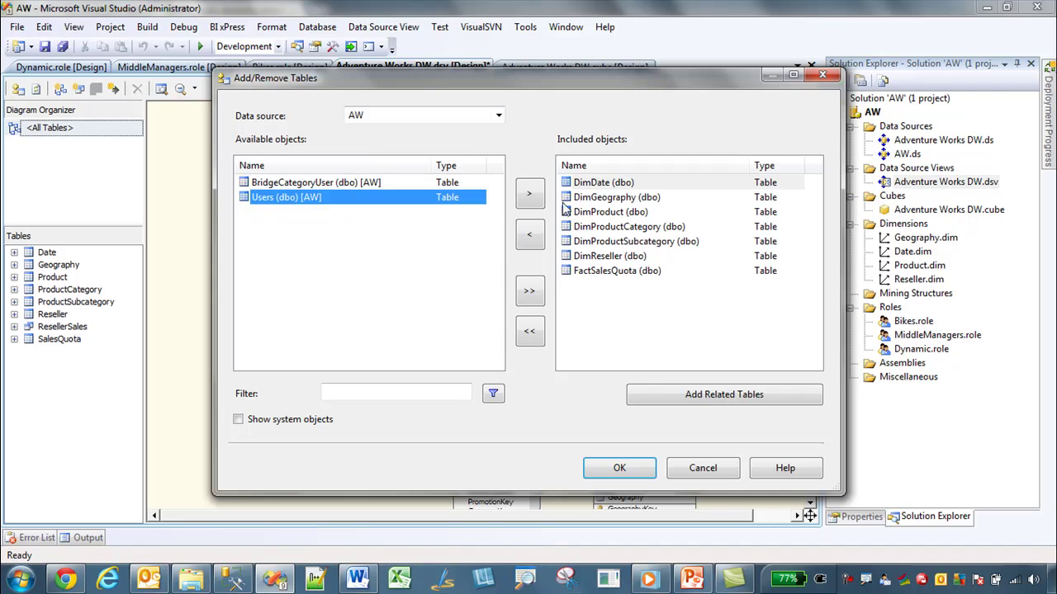
pyautogui.click(530, 196)
pyautogui.click(312, 186)
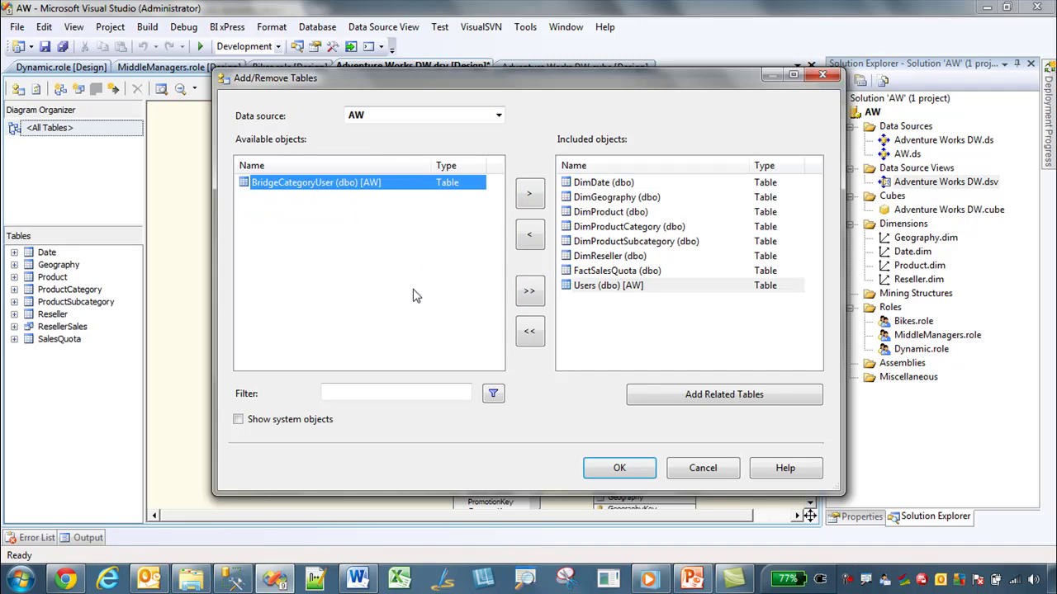
pyautogui.click(529, 197)
pyautogui.click(617, 468)
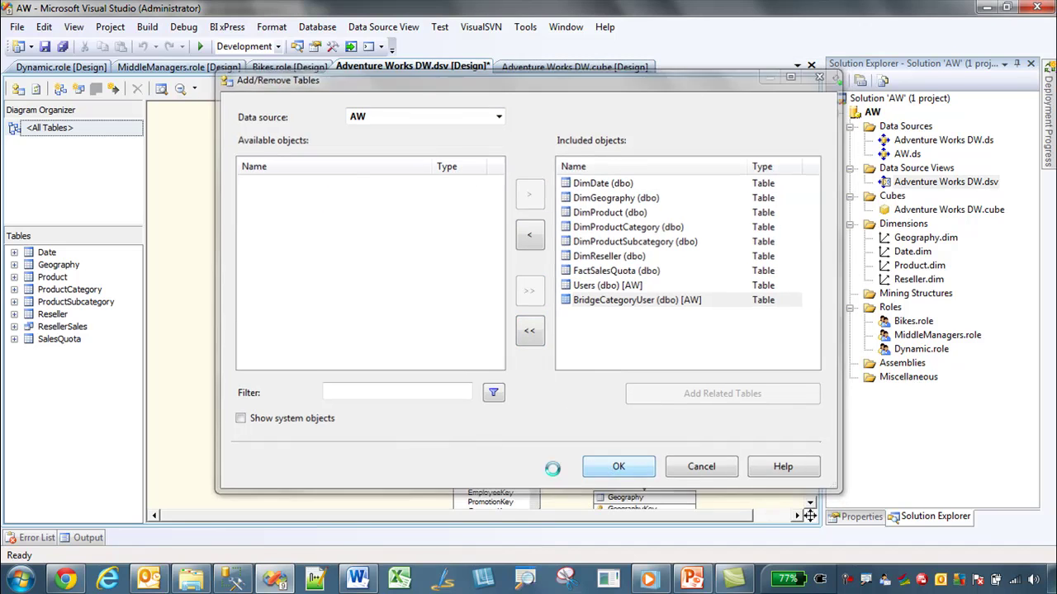
# Step: Arrange the new tables below ProductCategory, enlarging BridgeCategoryUser to show its full name and placing Users to its lower left
pyautogui.moveTo(442, 318); pyautogui.dragTo(190, 395)
pyautogui.click(297, 396)
pyautogui.moveTo(301, 519); pyautogui.dragTo(248, 519)
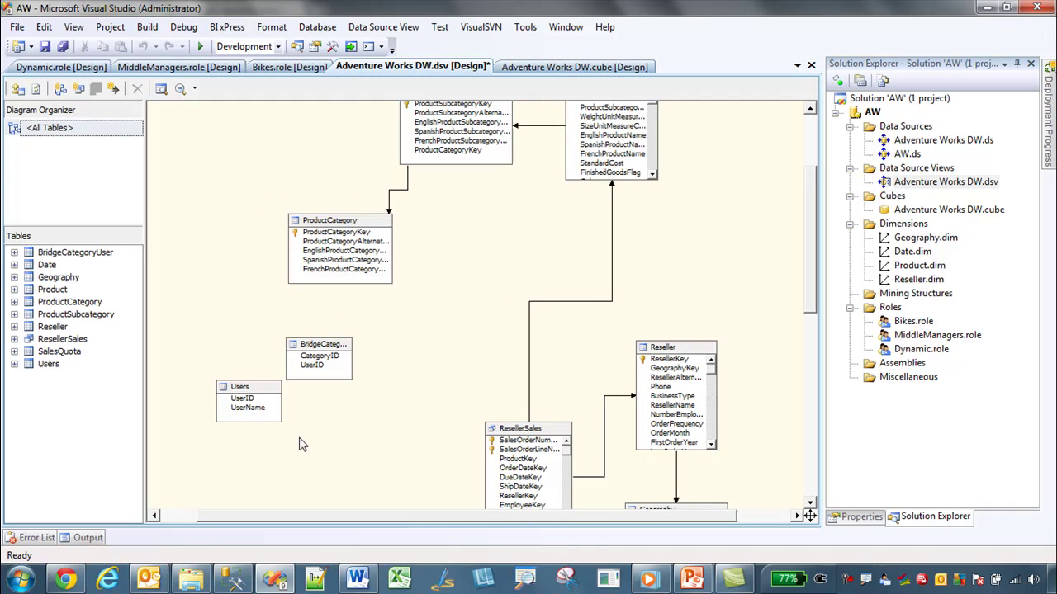
pyautogui.click(345, 376)
pyautogui.moveTo(345, 376); pyautogui.dragTo(414, 393)
pyautogui.moveTo(262, 386); pyautogui.dragTo(229, 431)
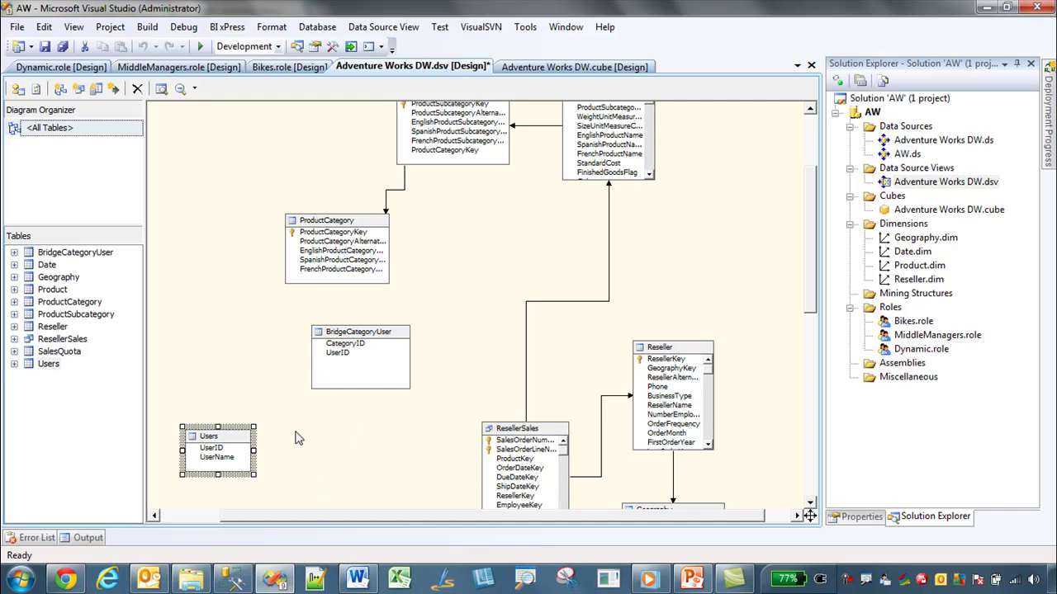
# Step: Relate BridgeCategoryUser's UserID to Users' UserID with a logical primary key, and its CategoryID to ProductCategory's ProductCategoryKey
pyautogui.click(341, 353)
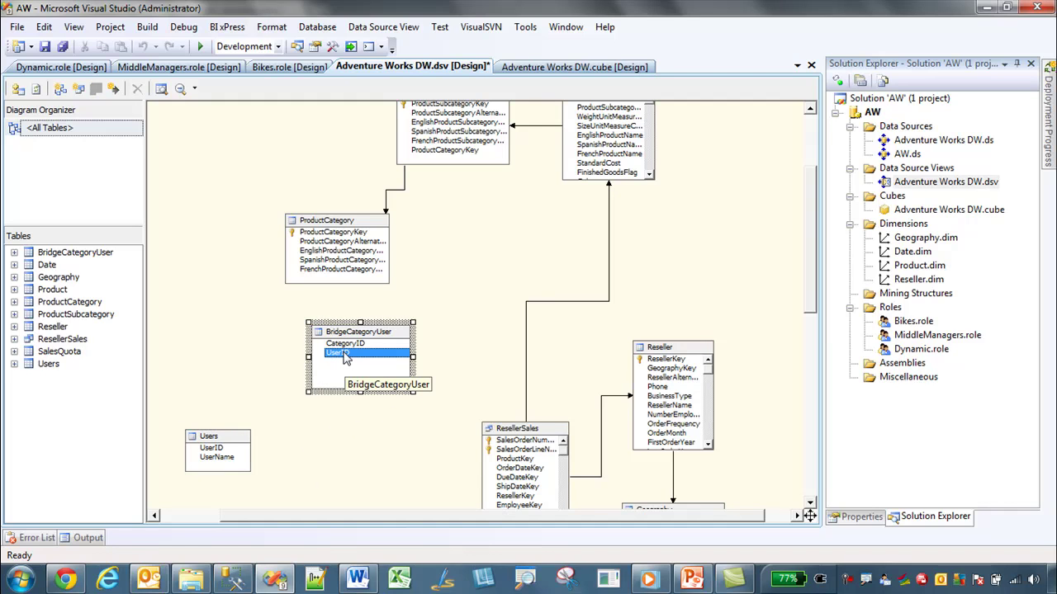
pyautogui.moveTo(343, 357); pyautogui.dragTo(238, 450)
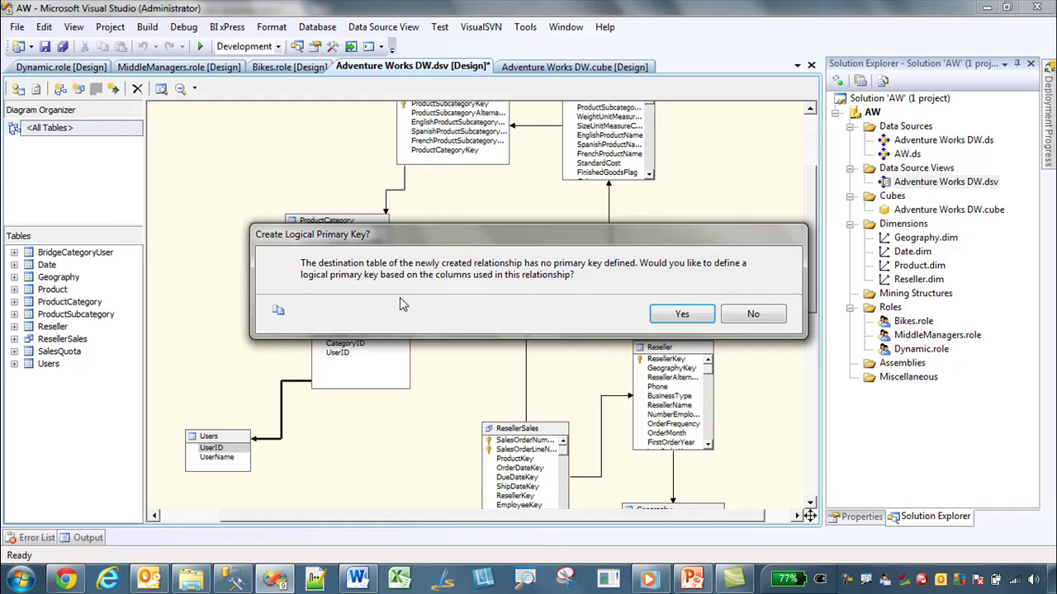
pyautogui.click(679, 313)
pyautogui.click(344, 346)
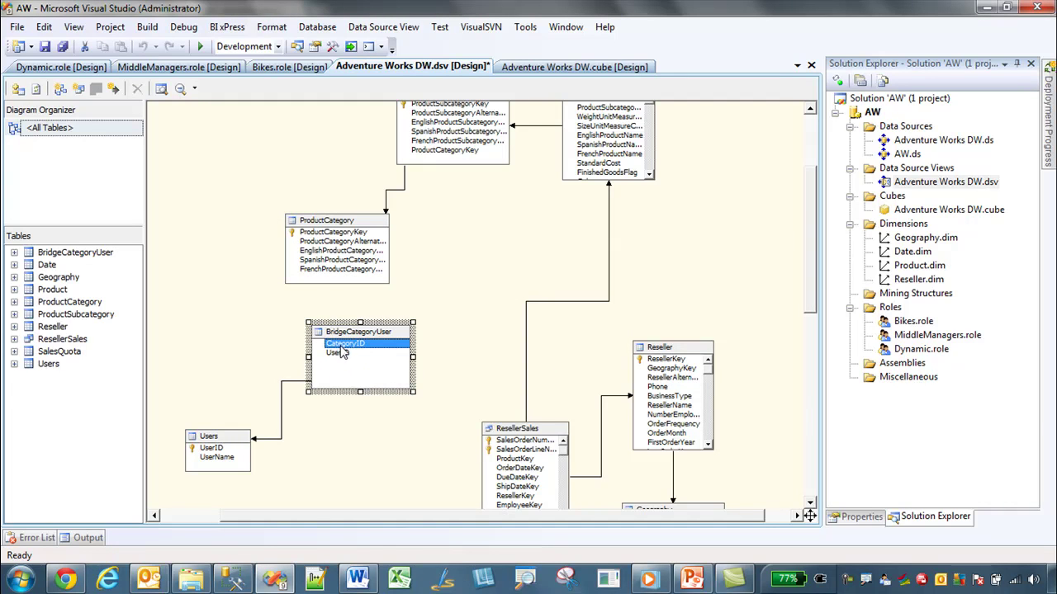
pyautogui.moveTo(344, 350); pyautogui.dragTo(322, 233)
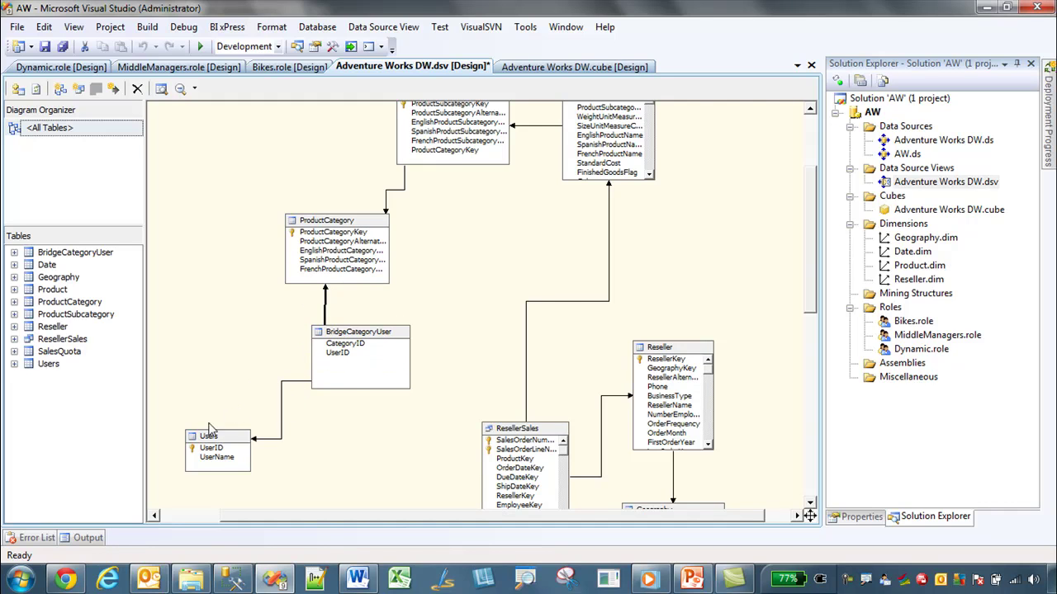
# Step: Rearrange the diagram with BridgeCategoryUser to the left of ProductCategory and the Users table below it
pyautogui.moveTo(204, 440); pyautogui.dragTo(182, 384)
pyautogui.moveTo(369, 348); pyautogui.dragTo(219, 262)
pyautogui.moveTo(216, 388); pyautogui.dragTo(269, 436)
pyautogui.moveTo(252, 252); pyautogui.dragTo(213, 232)
pyautogui.click(285, 347)
pyautogui.hscroll(-3, 284, 330)
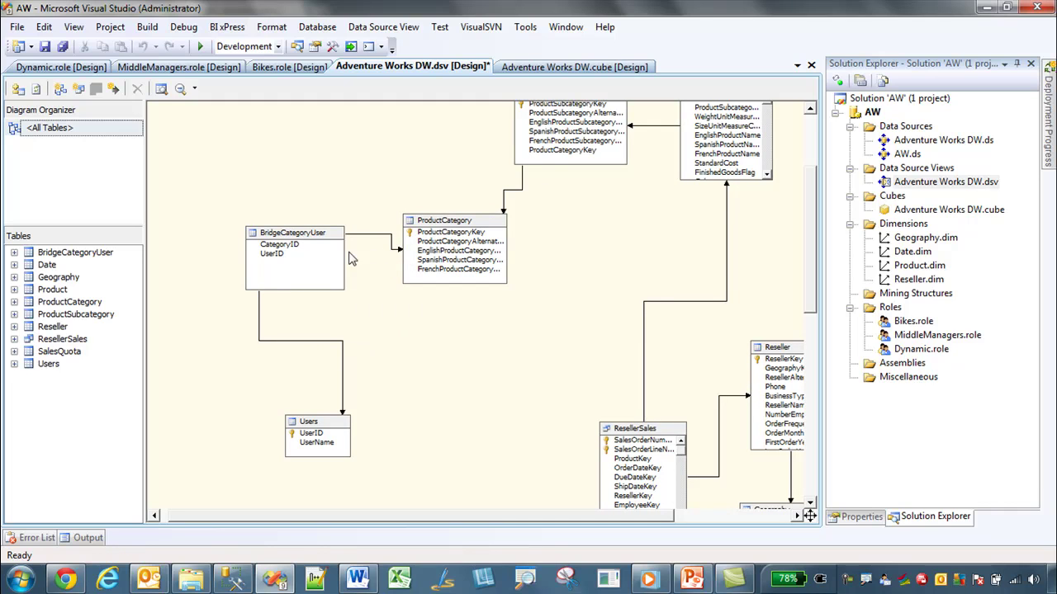
# Step: Shift the Users table slightly left beneath BridgeCategoryUser and save the data source view
pyautogui.click(451, 233)
pyautogui.click(299, 237)
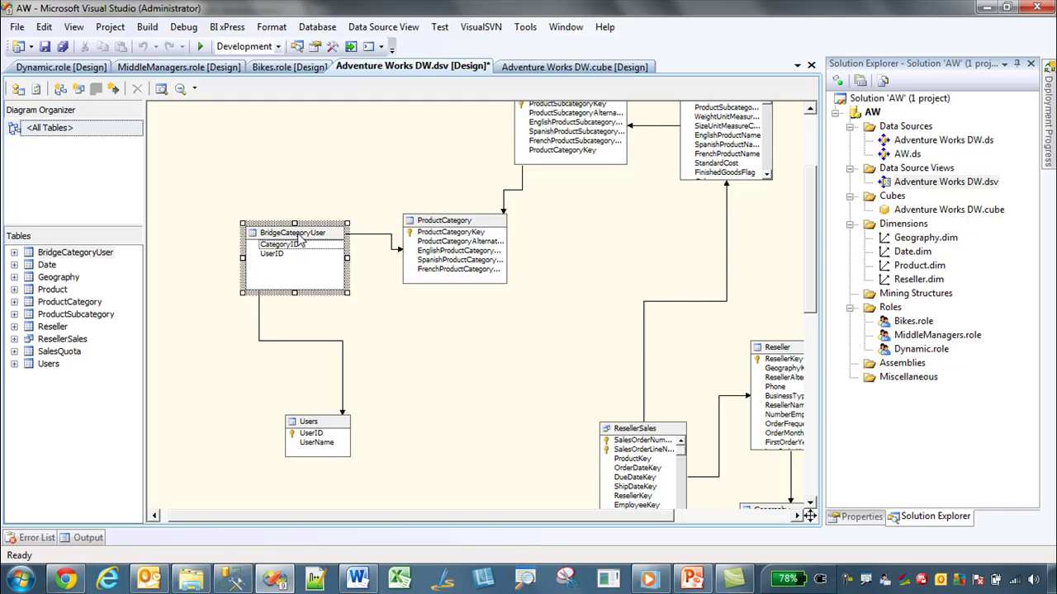
pyautogui.click(300, 436)
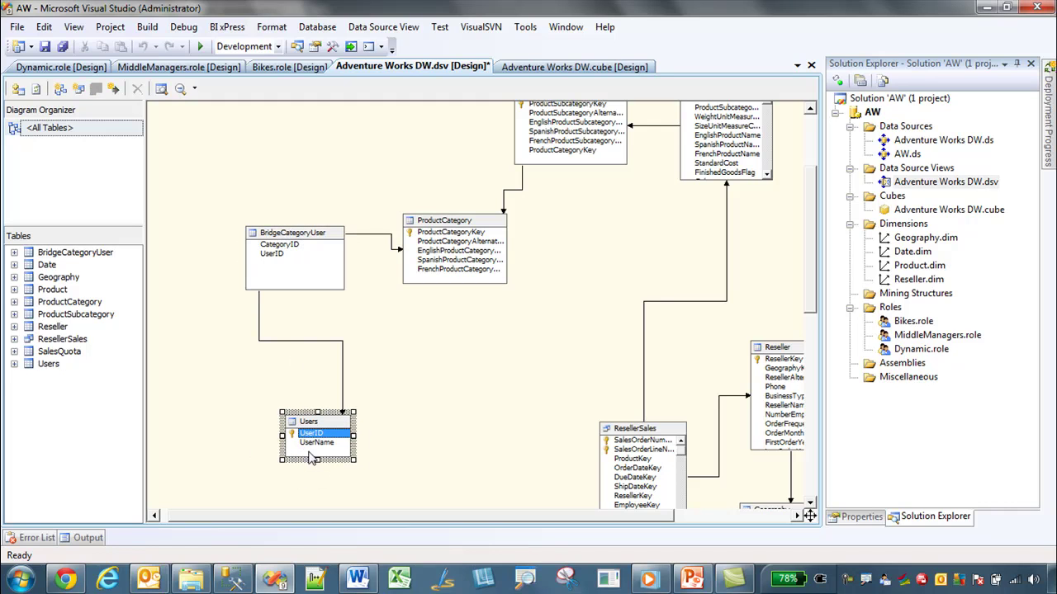
pyautogui.moveTo(340, 432); pyautogui.dragTo(280, 428)
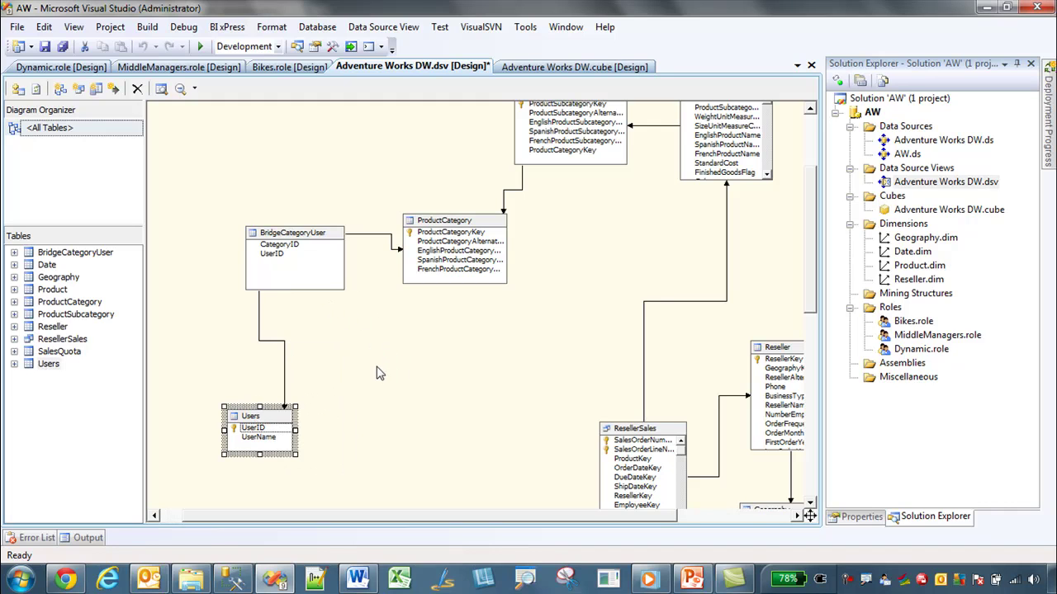
pyautogui.click(45, 47)
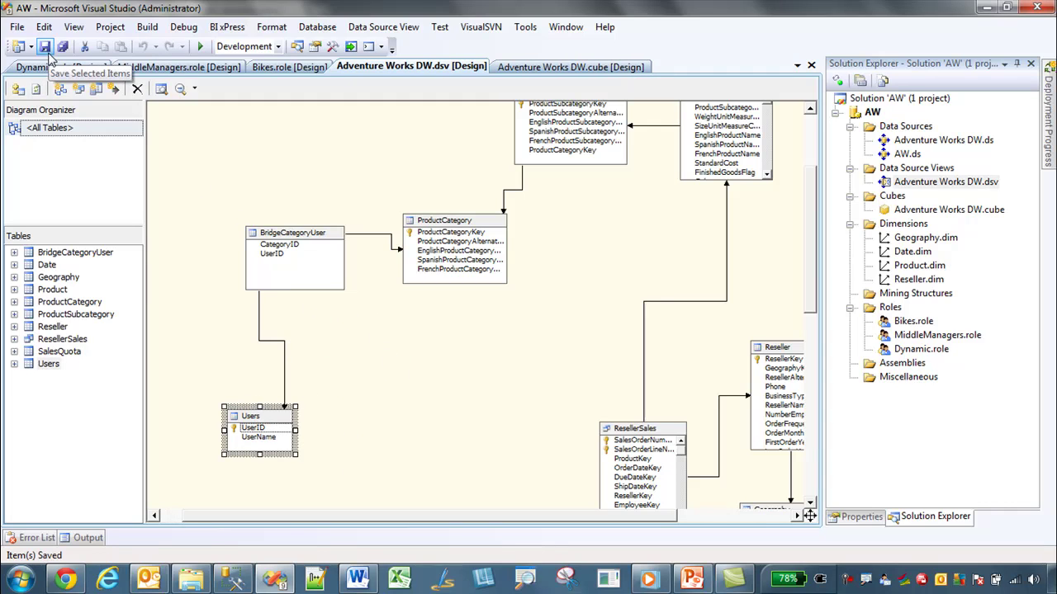
# Step: Close the MiddleManagers.role and Bikes.role designers and return to the Adventure Works DW data source view
pyautogui.rightClick(206, 71)
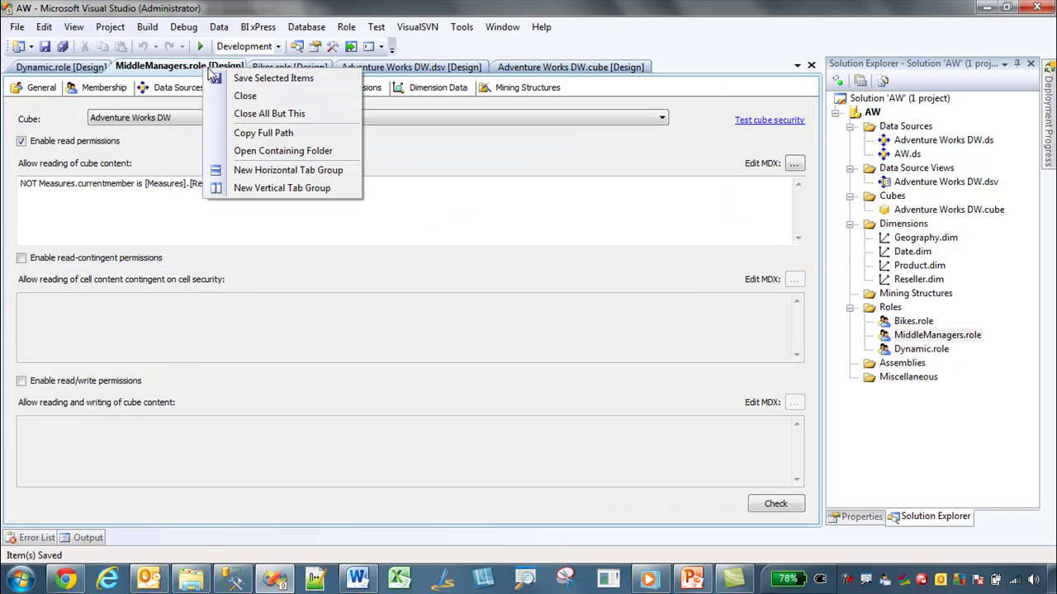
pyautogui.click(229, 103)
pyautogui.click(156, 66)
pyautogui.rightClick(165, 68)
pyautogui.click(197, 96)
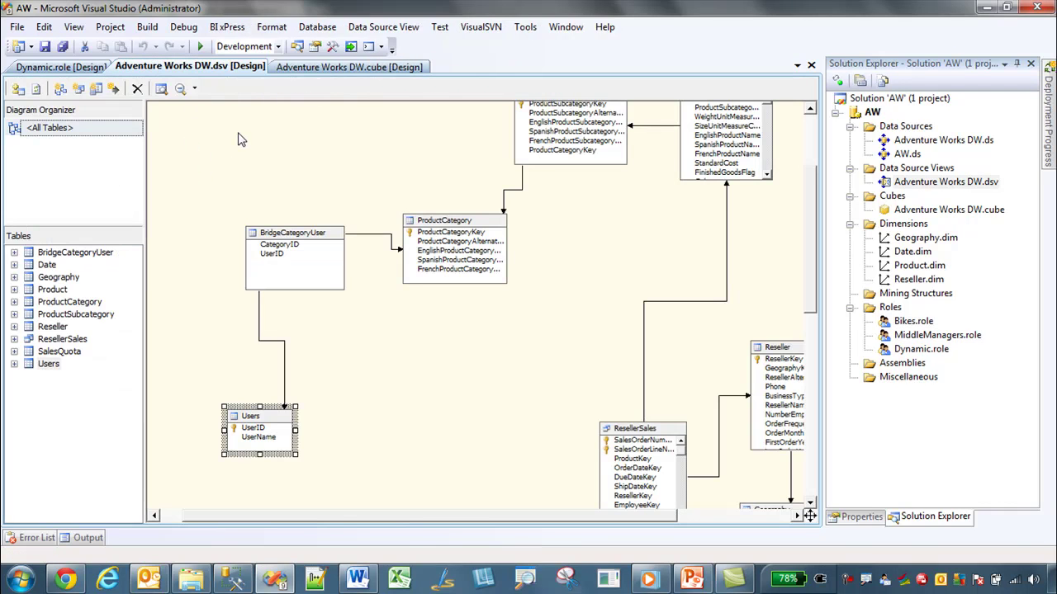
pyautogui.click(83, 67)
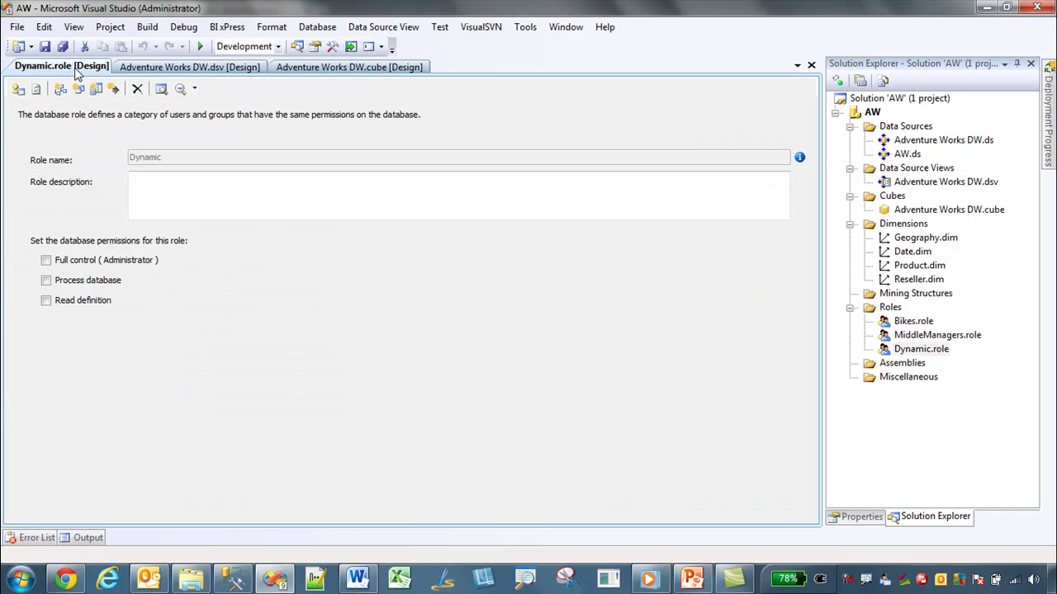
pyautogui.click(148, 71)
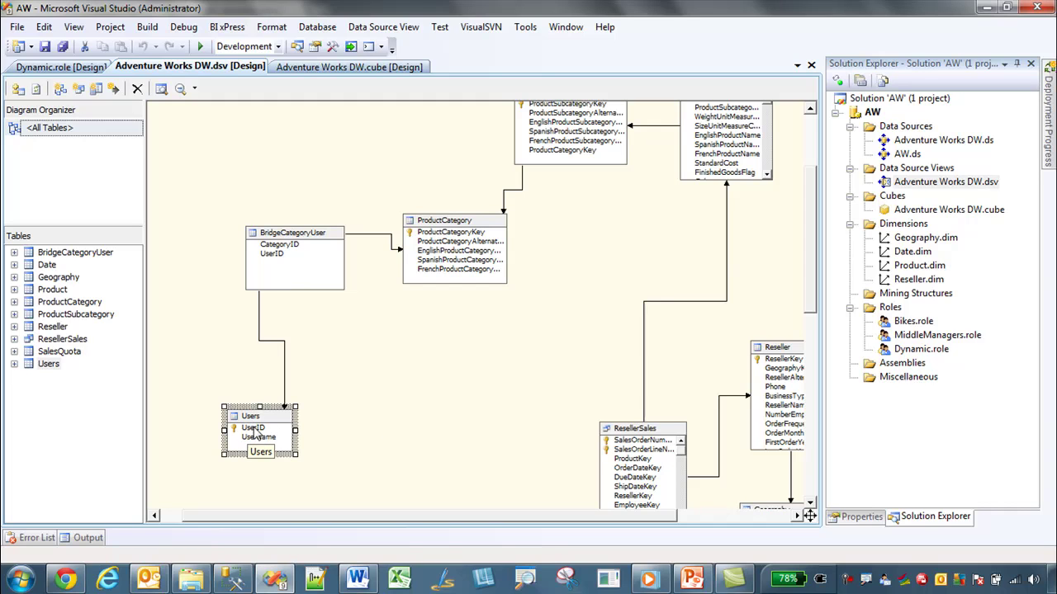
# Step: Start a new dimension based on the existing Users table, with UserID as both key and name column
pyautogui.rightClick(907, 230)
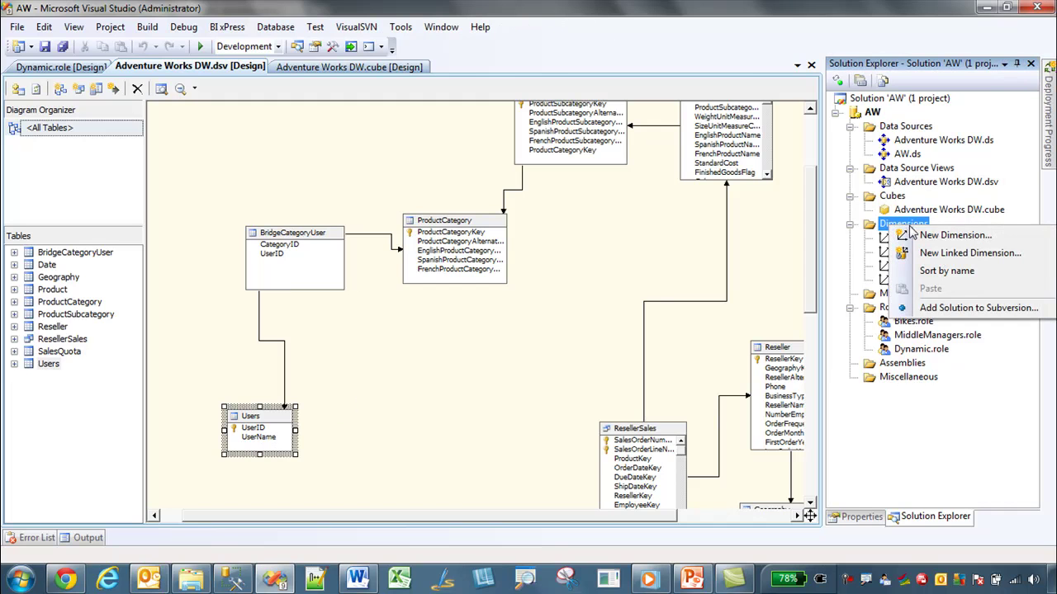
pyautogui.click(949, 235)
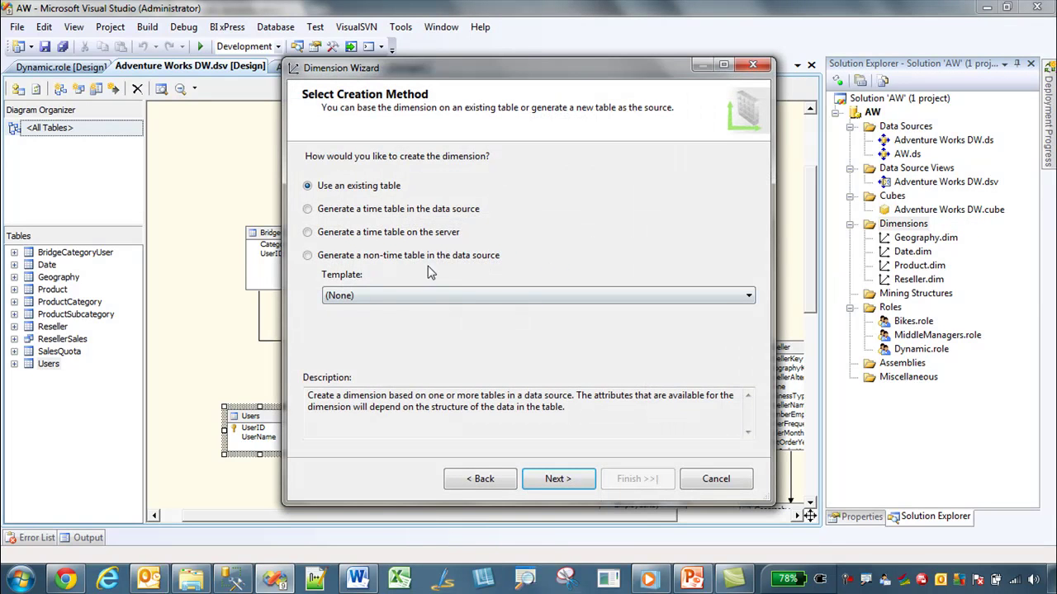
pyautogui.click(558, 479)
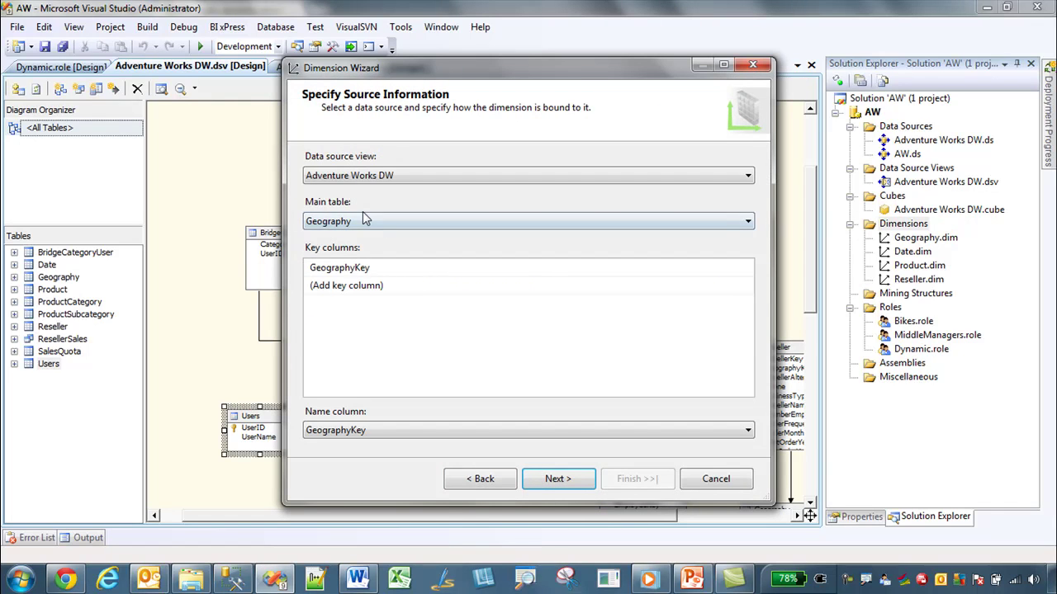
pyautogui.click(366, 219)
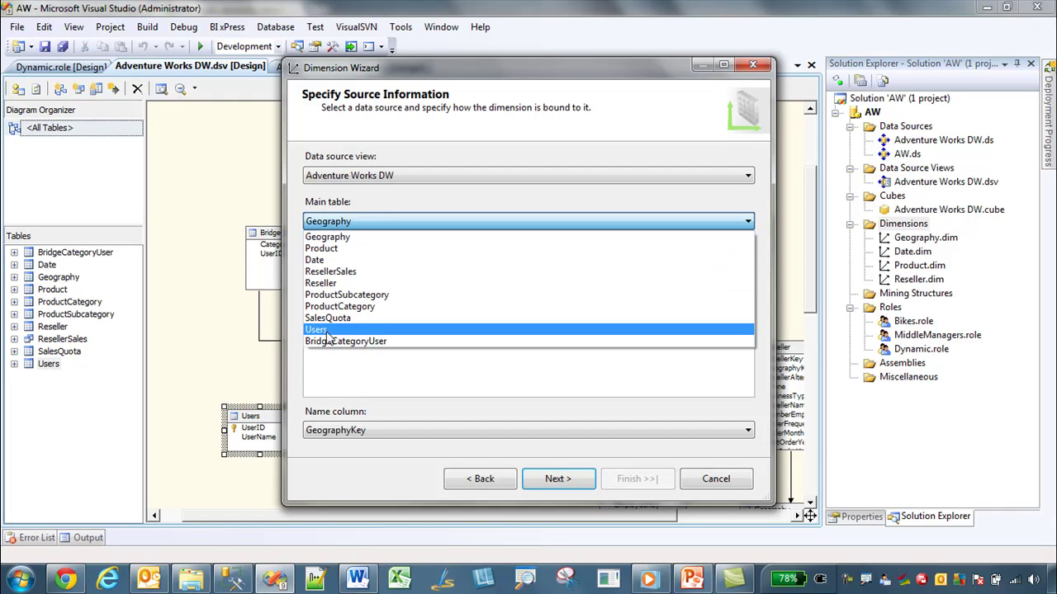
pyautogui.click(318, 329)
pyautogui.click(357, 269)
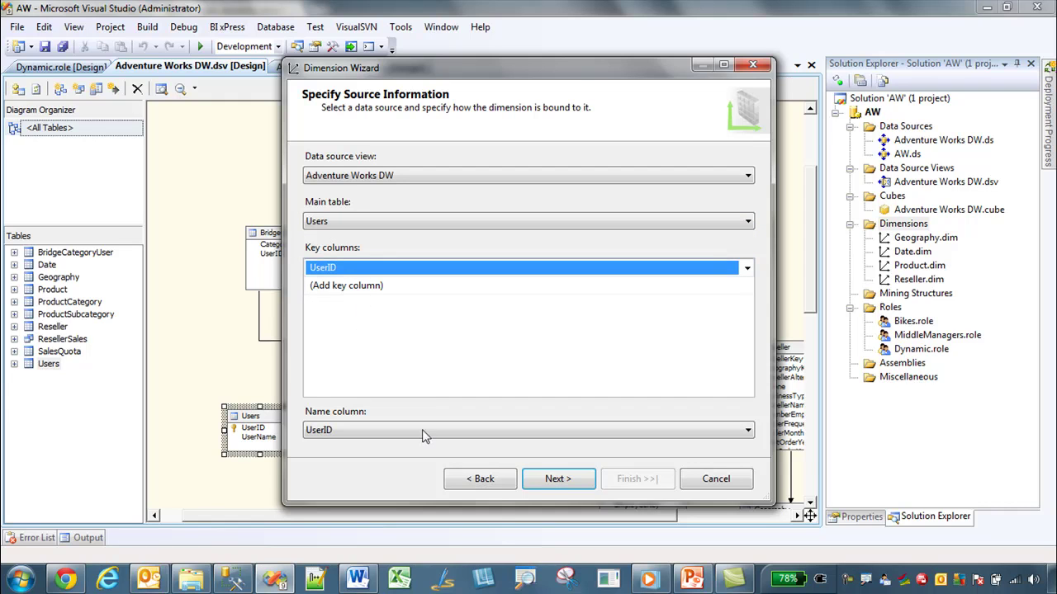
pyautogui.click(548, 480)
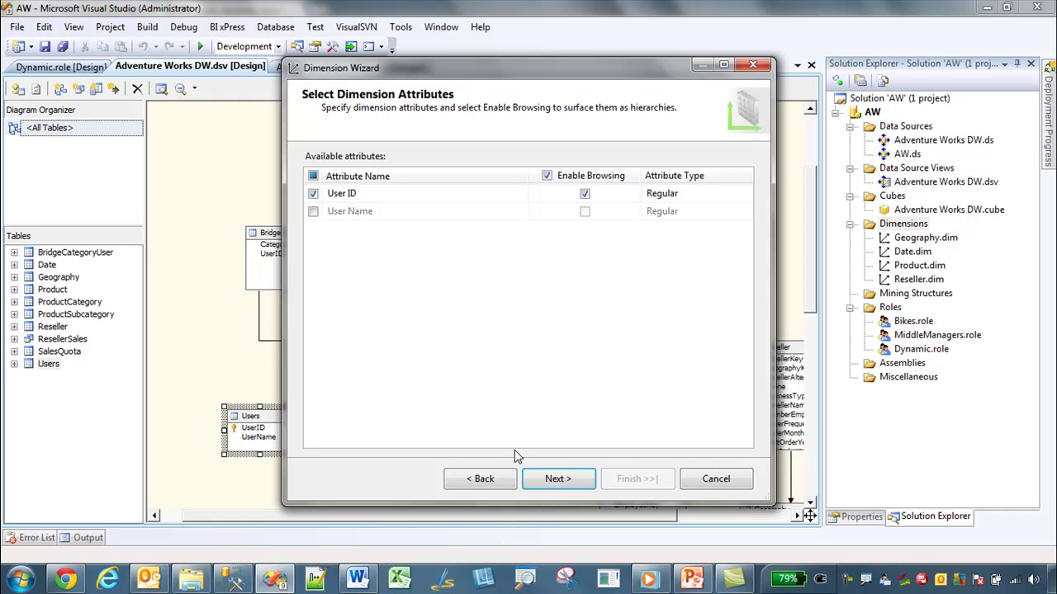
# Step: Include the User Name attribute alongside User ID and finish the dimension under the name Users
pyautogui.click(313, 211)
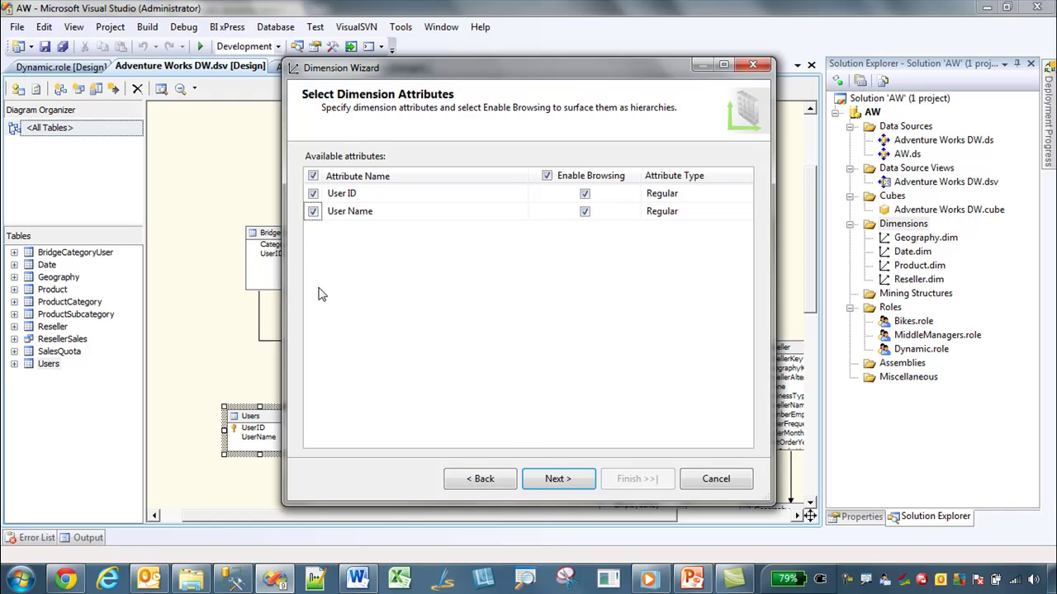
pyautogui.click(558, 480)
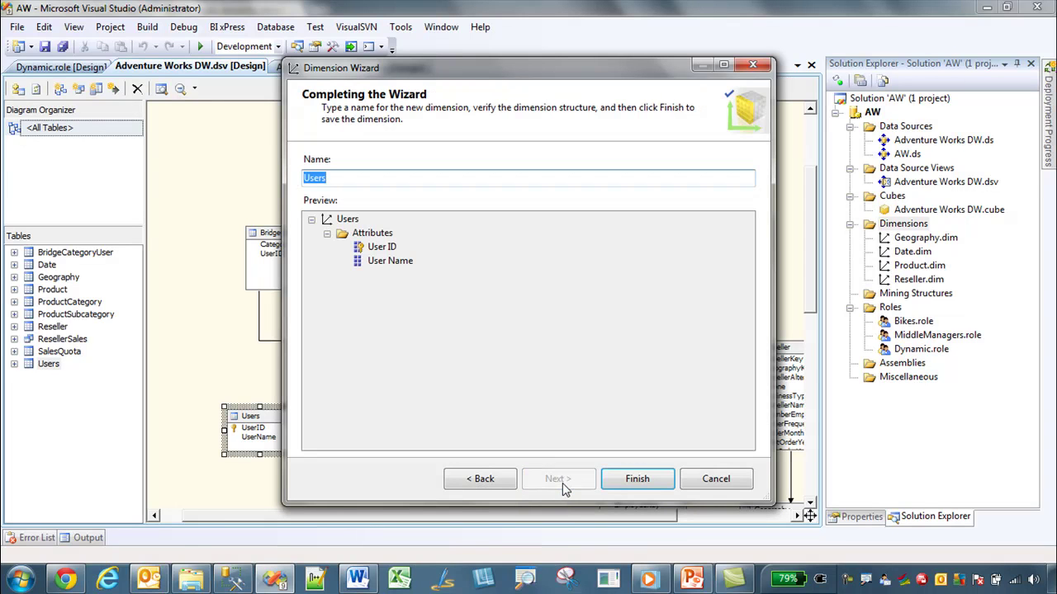
pyautogui.click(636, 479)
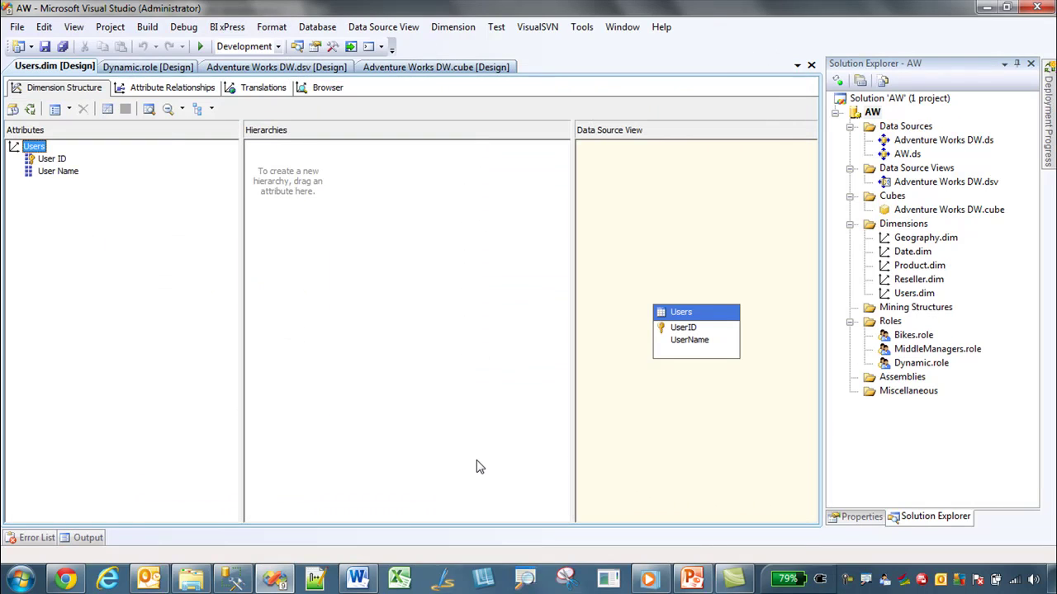
# Step: Locate Users.dim among the project's dimensions and close its designer
pyautogui.click(910, 295)
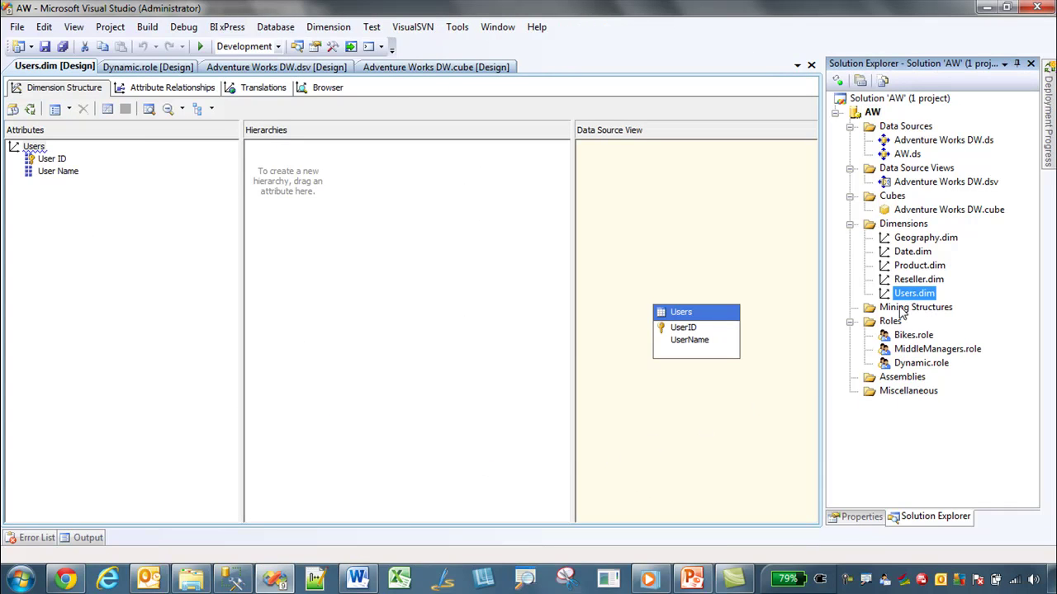
pyautogui.rightClick(81, 70)
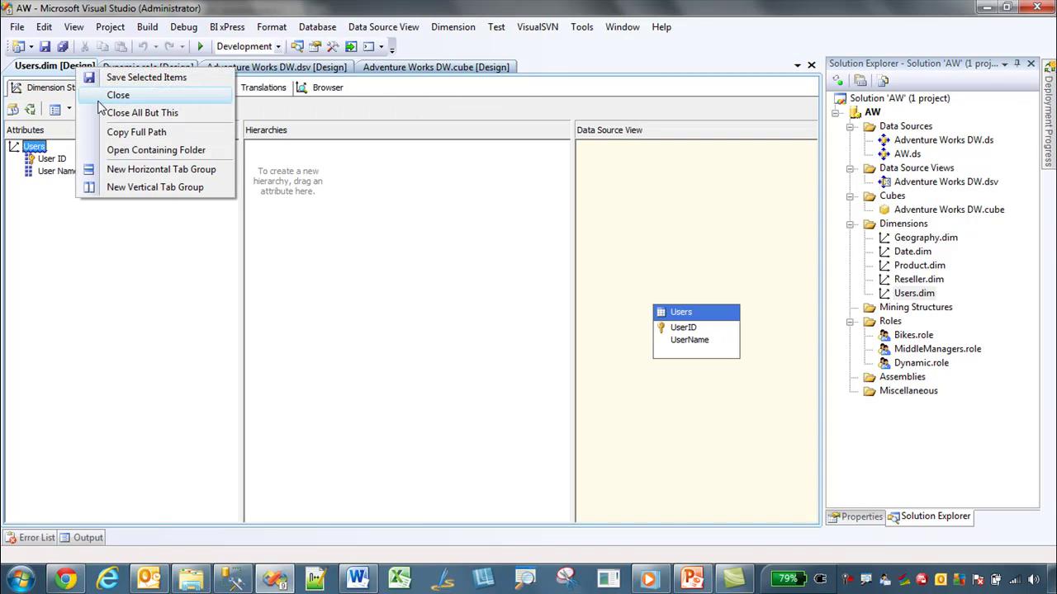
pyautogui.click(102, 96)
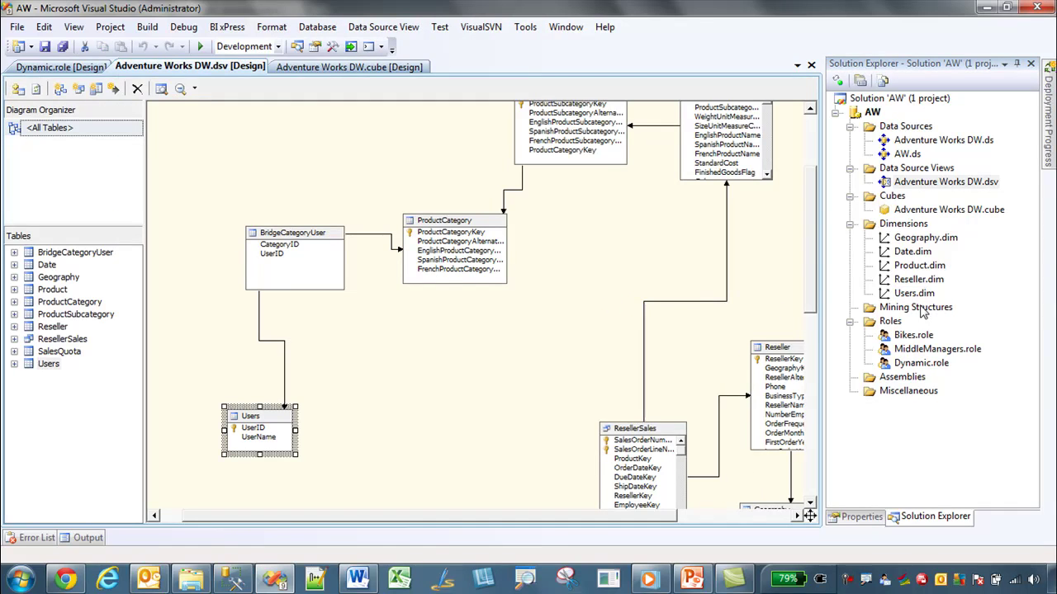
# Step: Add a measure group based on the BridgeCategoryUser table to the structure of the Adventure Works DW cube
pyautogui.doubleClick(956, 210)
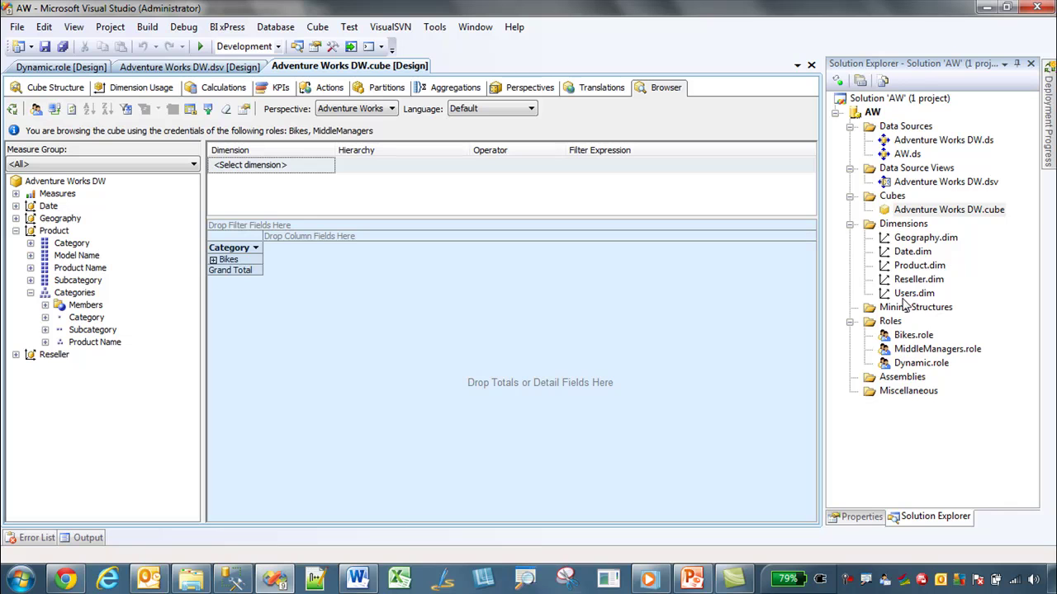
pyautogui.click(35, 90)
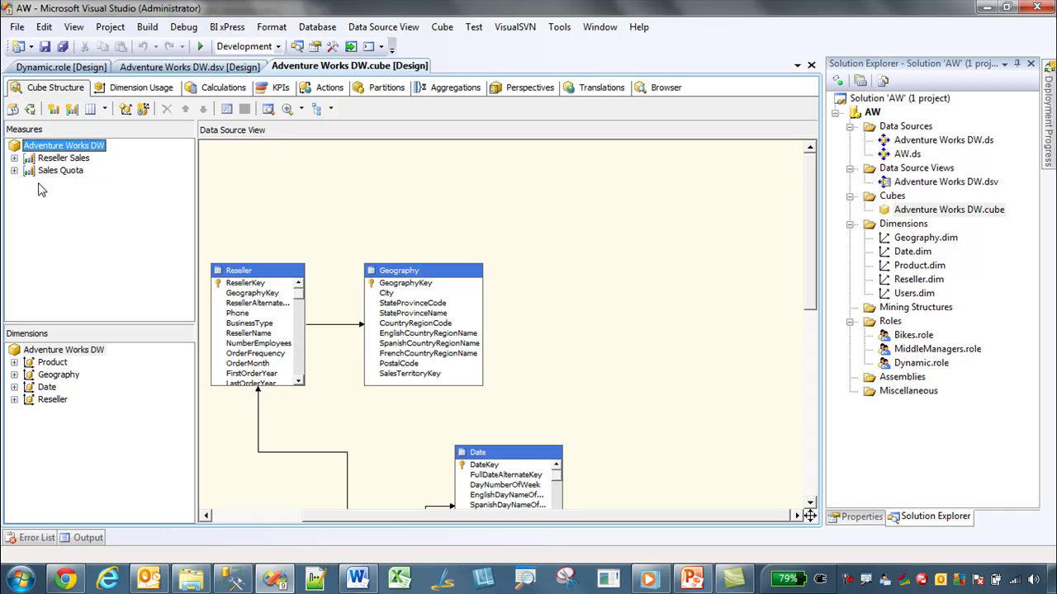
pyautogui.click(73, 112)
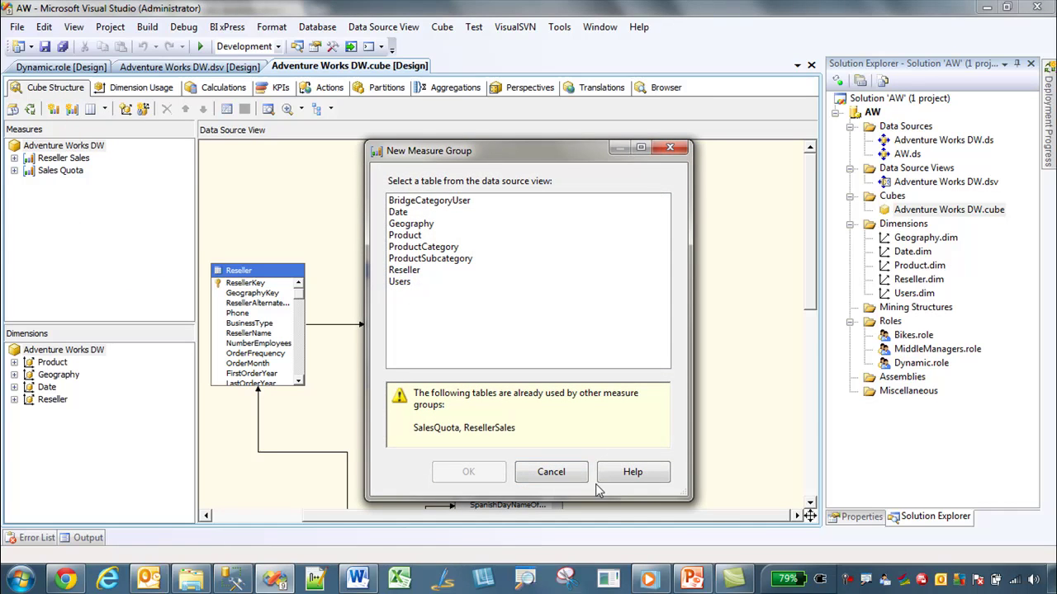
pyautogui.click(551, 472)
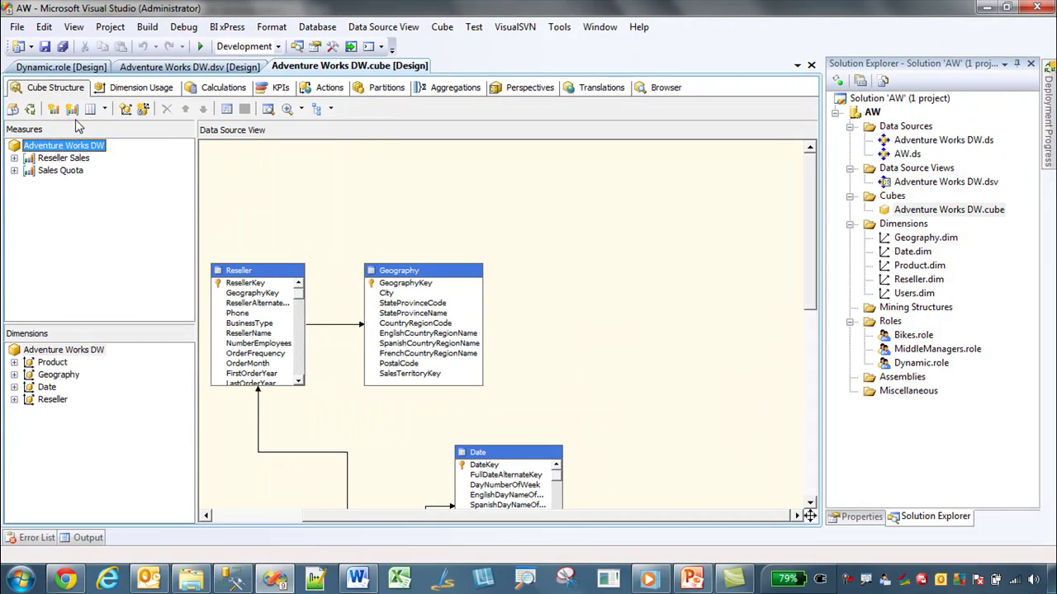
pyautogui.click(73, 111)
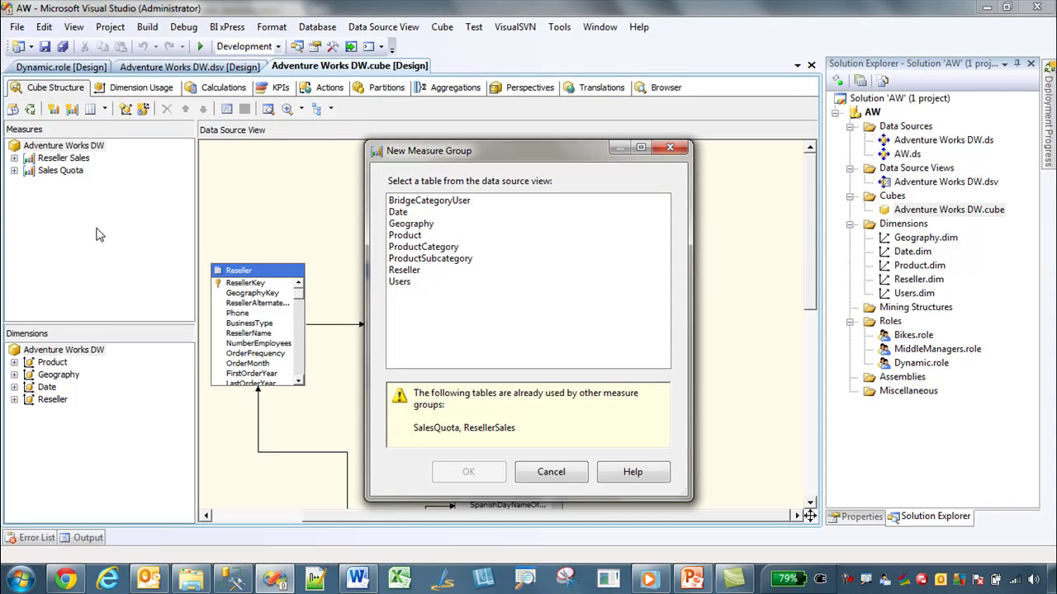
pyautogui.click(429, 202)
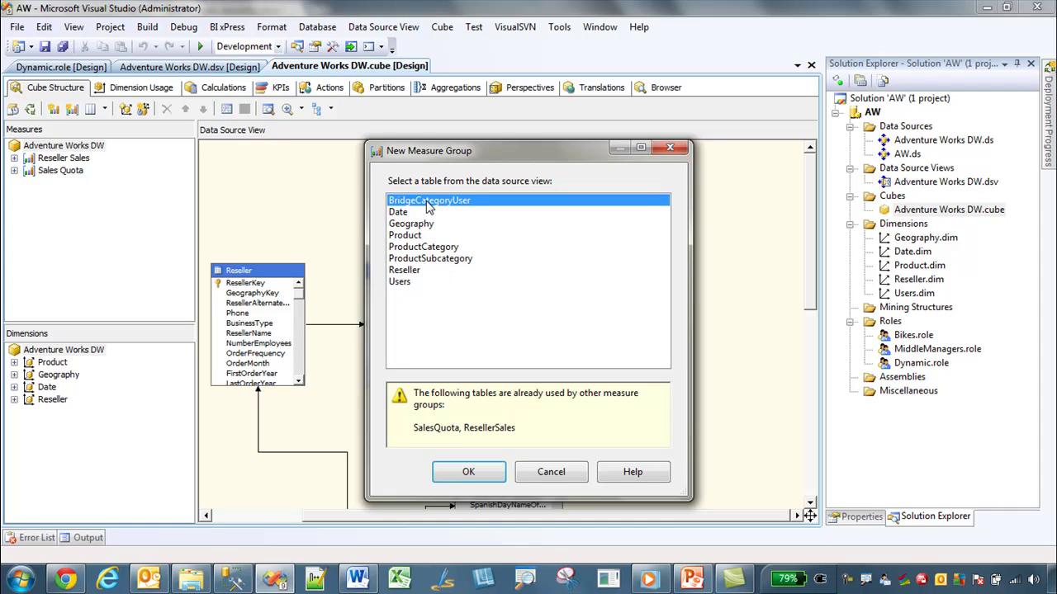
pyautogui.click(455, 479)
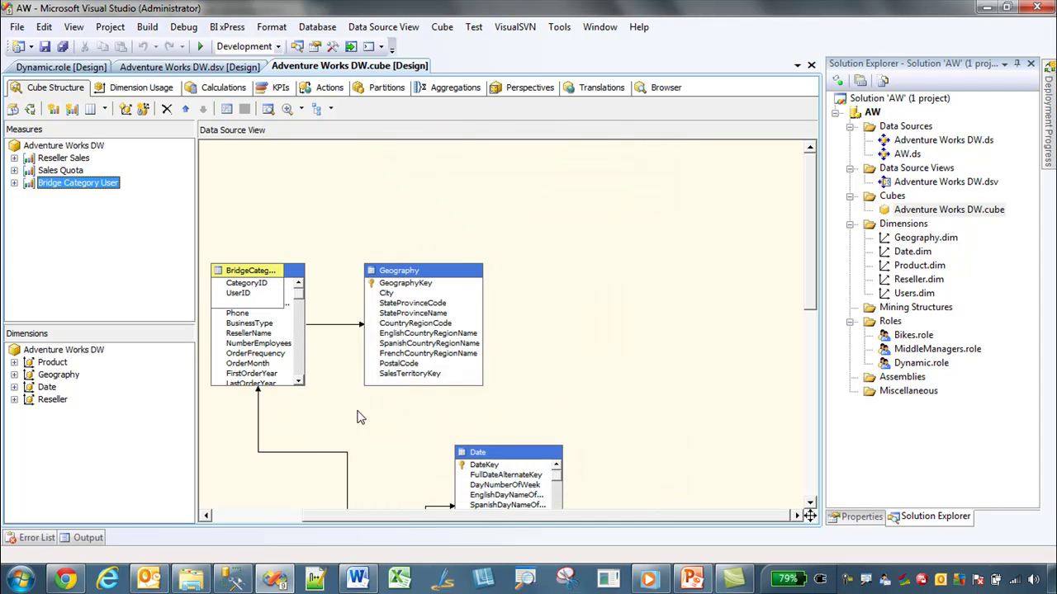
# Step: Move the BridgeCategoryUser table to the upper right of Geography in the cube diagram and open the cube's dimension usage
pyautogui.moveTo(235, 277); pyautogui.dragTo(580, 202)
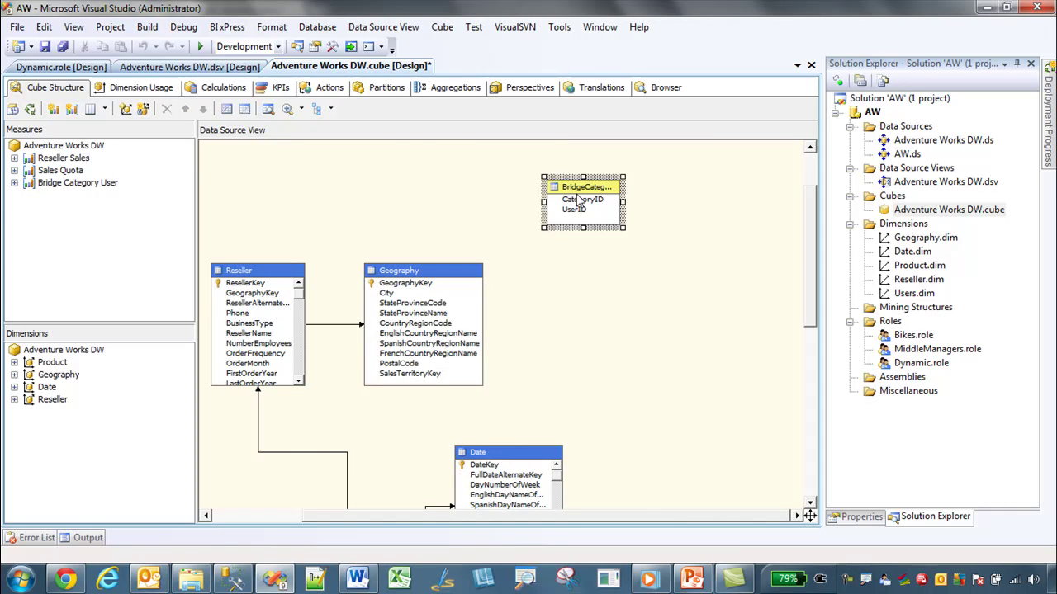
pyautogui.moveTo(459, 518); pyautogui.dragTo(396, 529)
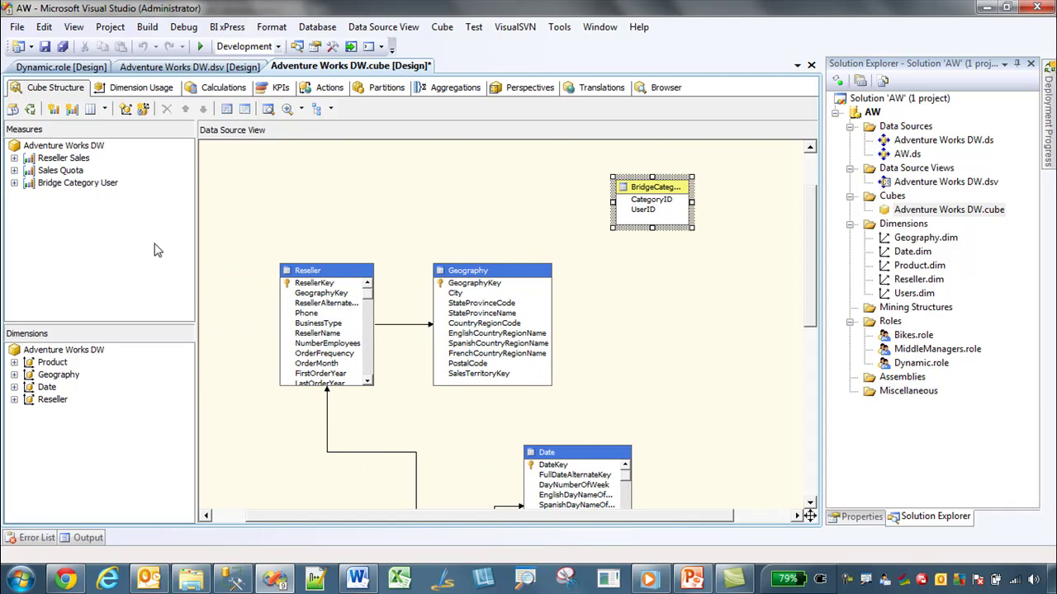
pyautogui.click(134, 87)
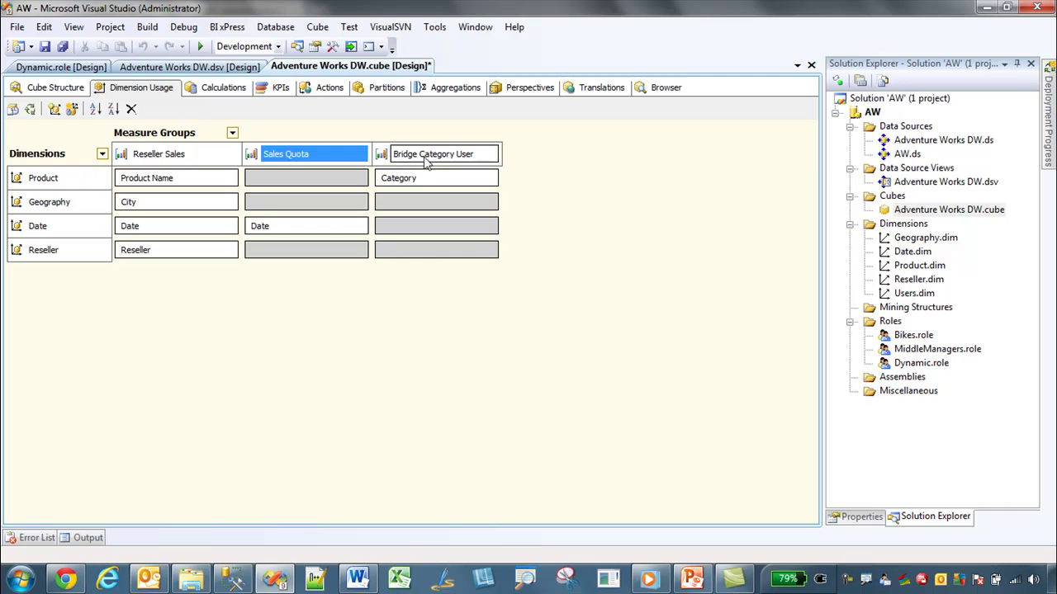
# Step: Add the Users dimension to the cube's dimension usage and save the cube
pyautogui.click(436, 186)
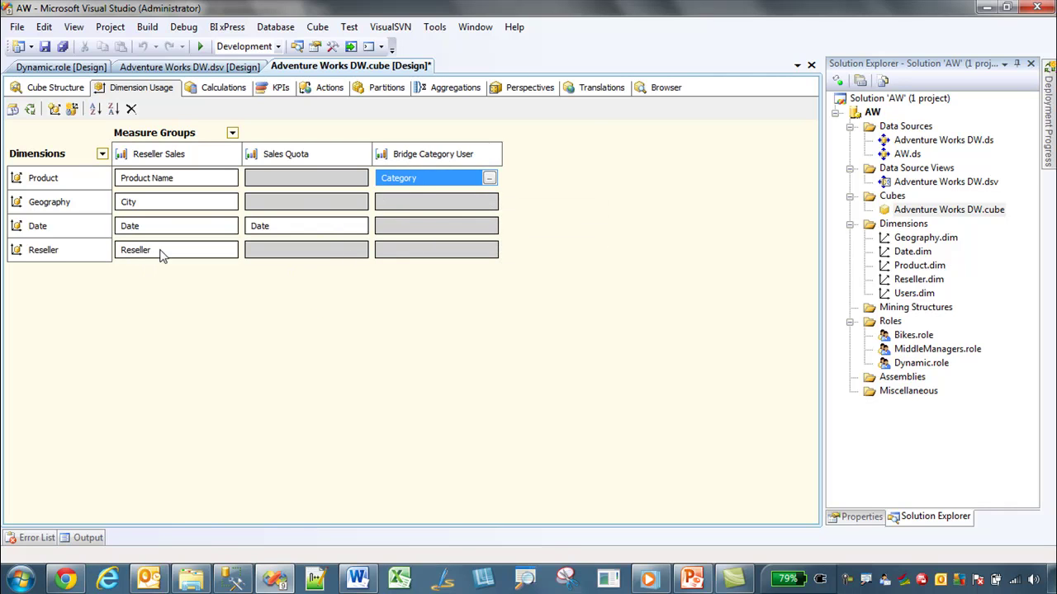
pyautogui.rightClick(39, 157)
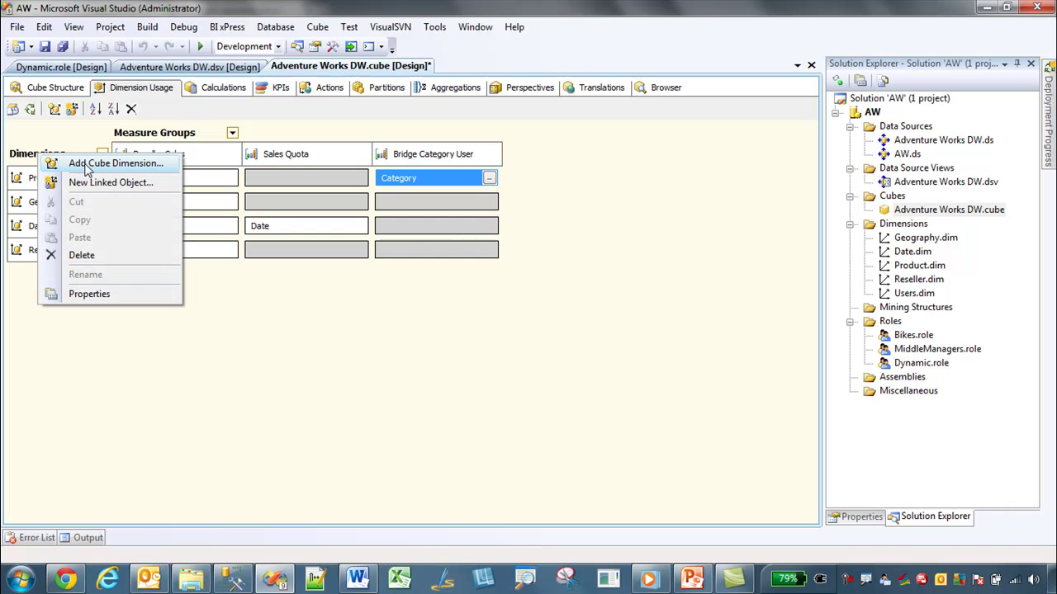
pyautogui.click(175, 367)
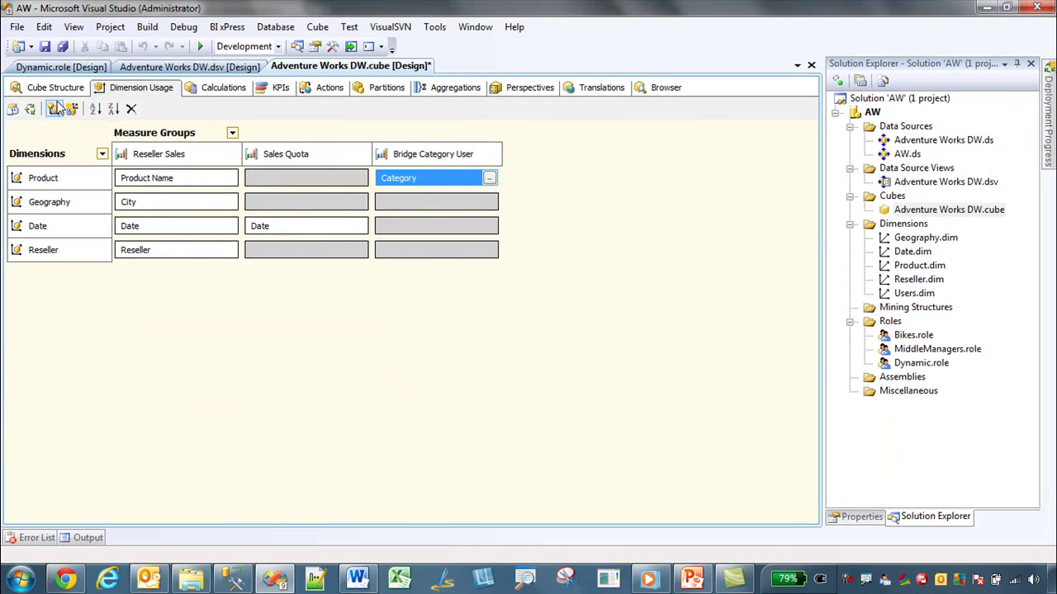
pyautogui.click(108, 217)
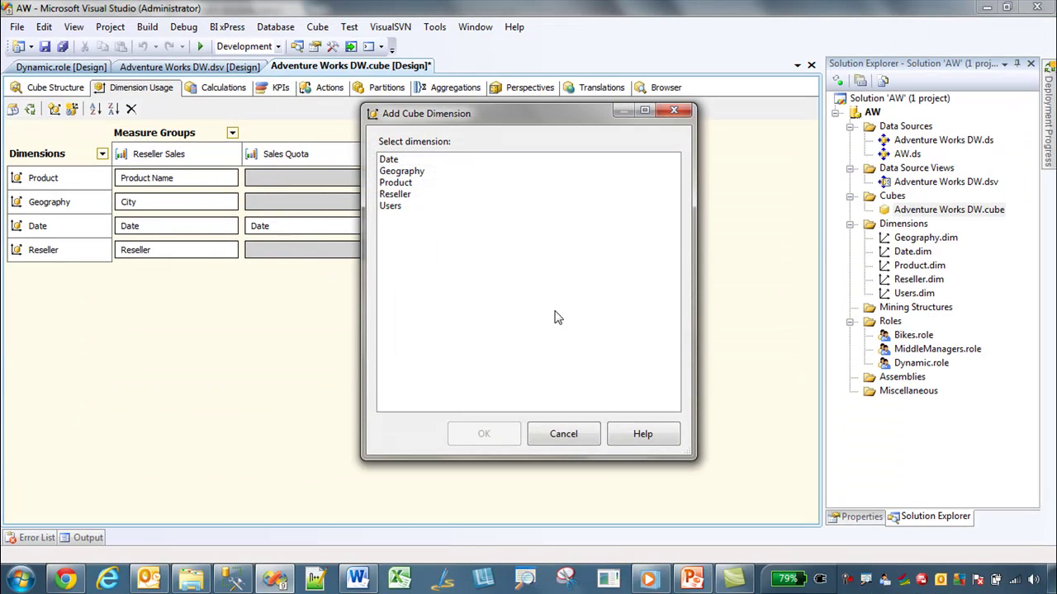
pyautogui.click(395, 207)
pyautogui.click(489, 441)
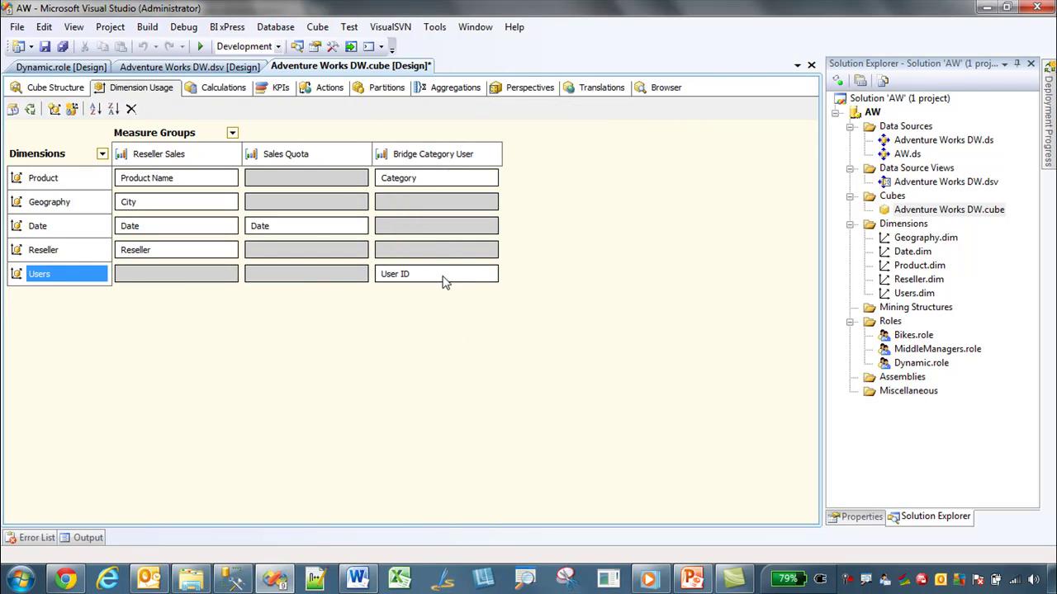
pyautogui.moveTo(393, 281)
pyautogui.click(457, 182)
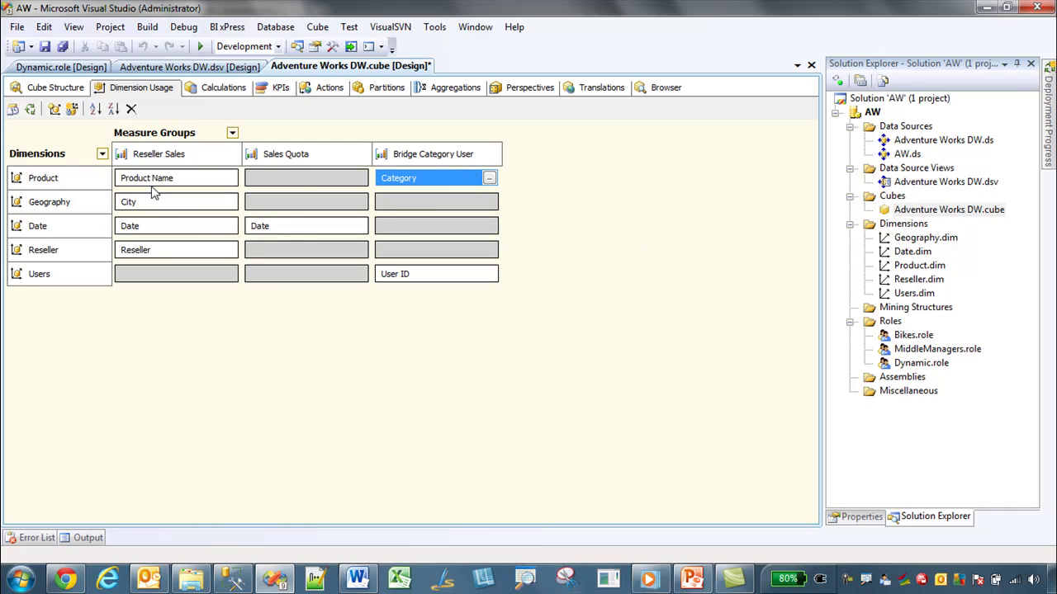
pyautogui.click(44, 46)
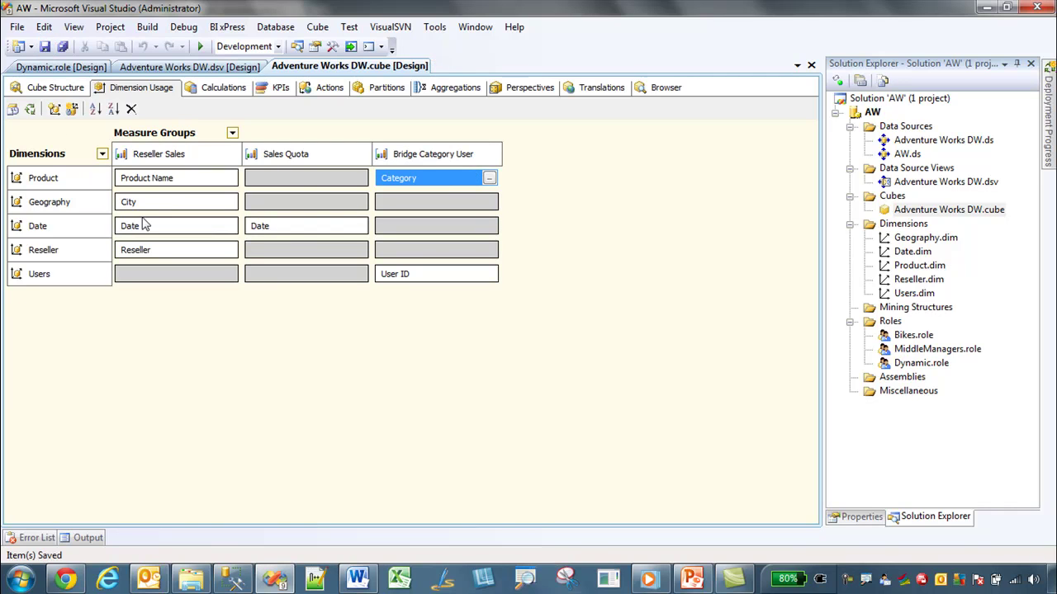
# Step: Inspect the properties of the Bridge Category User Count measure in the cube structure
pyautogui.click(45, 89)
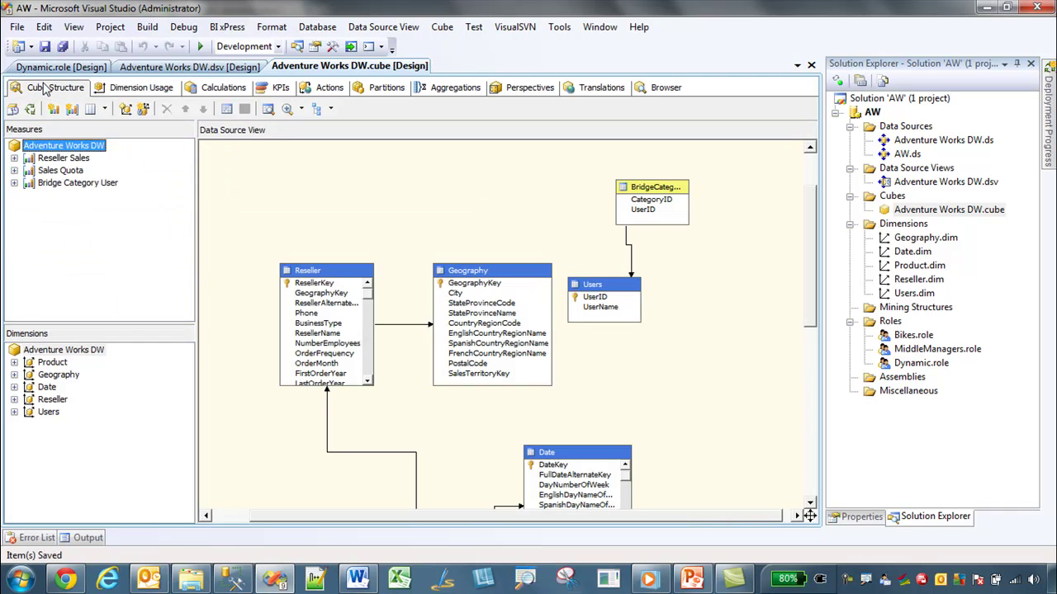
pyautogui.click(15, 183)
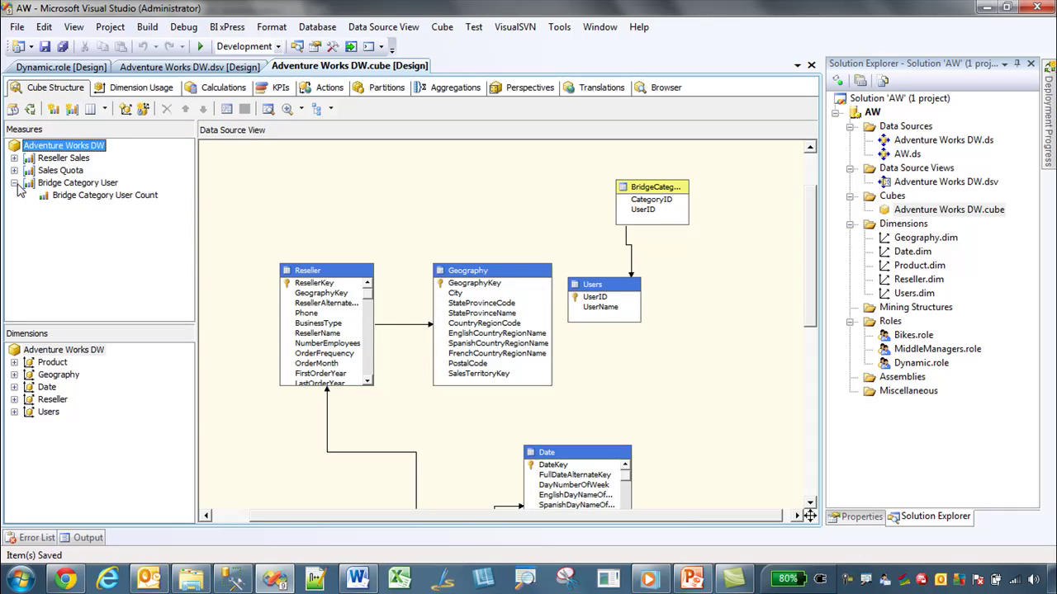
pyautogui.click(101, 199)
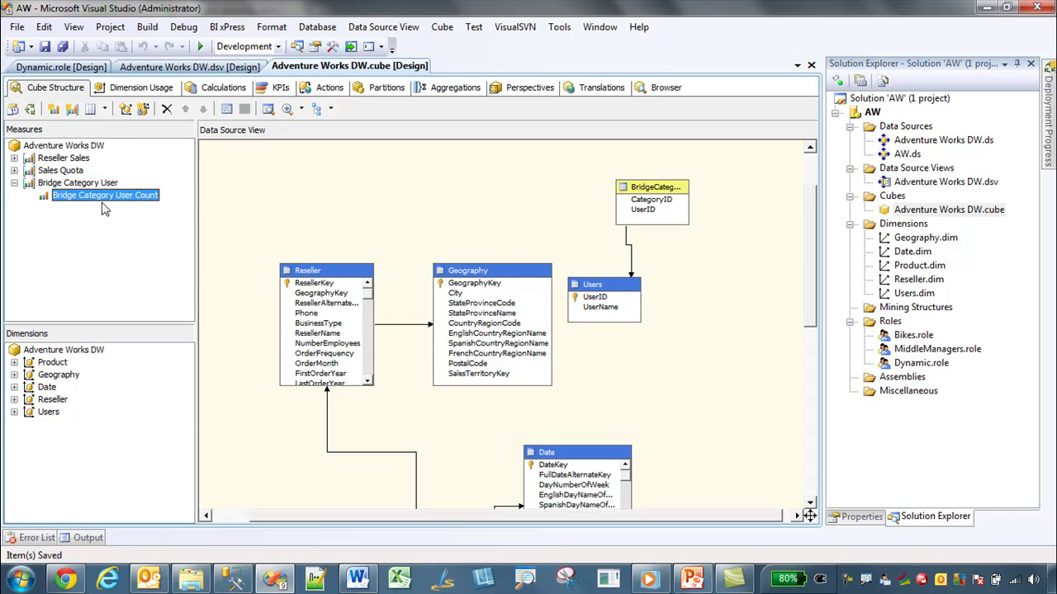
pyautogui.click(864, 519)
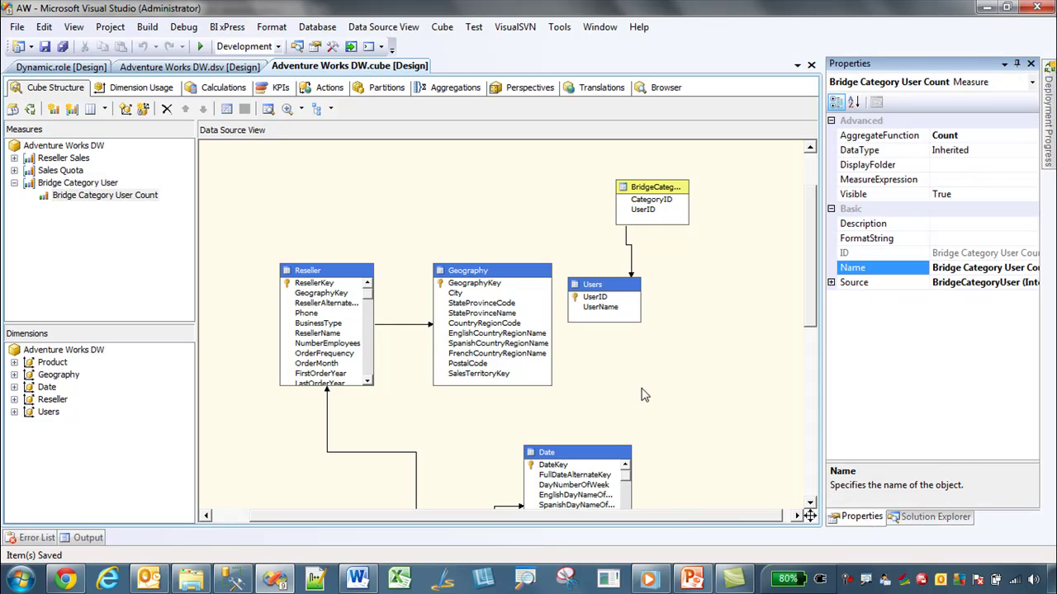
pyautogui.click(113, 200)
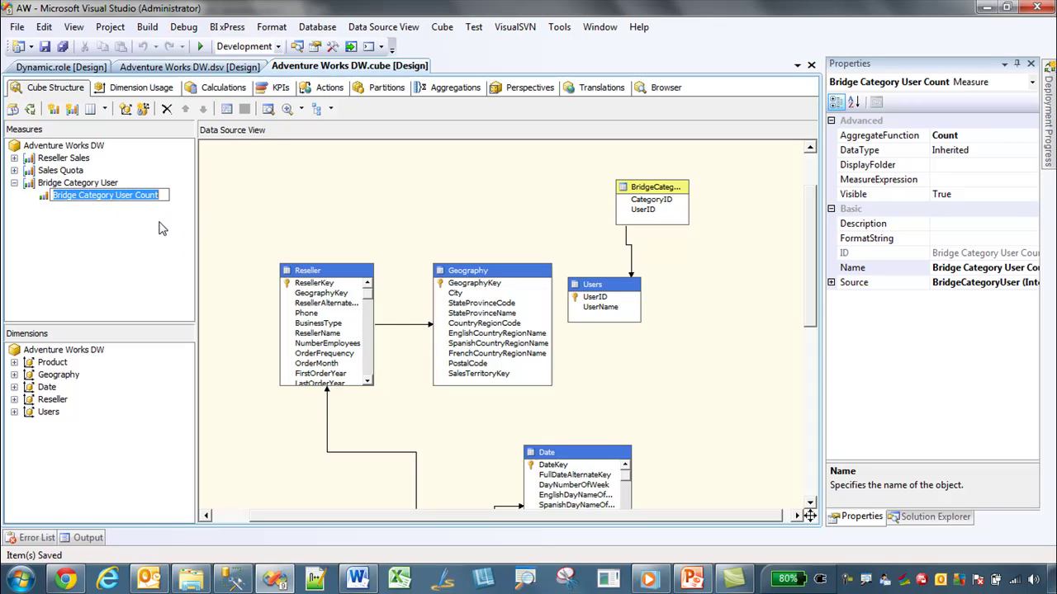
pyautogui.click(162, 229)
pyautogui.click(113, 198)
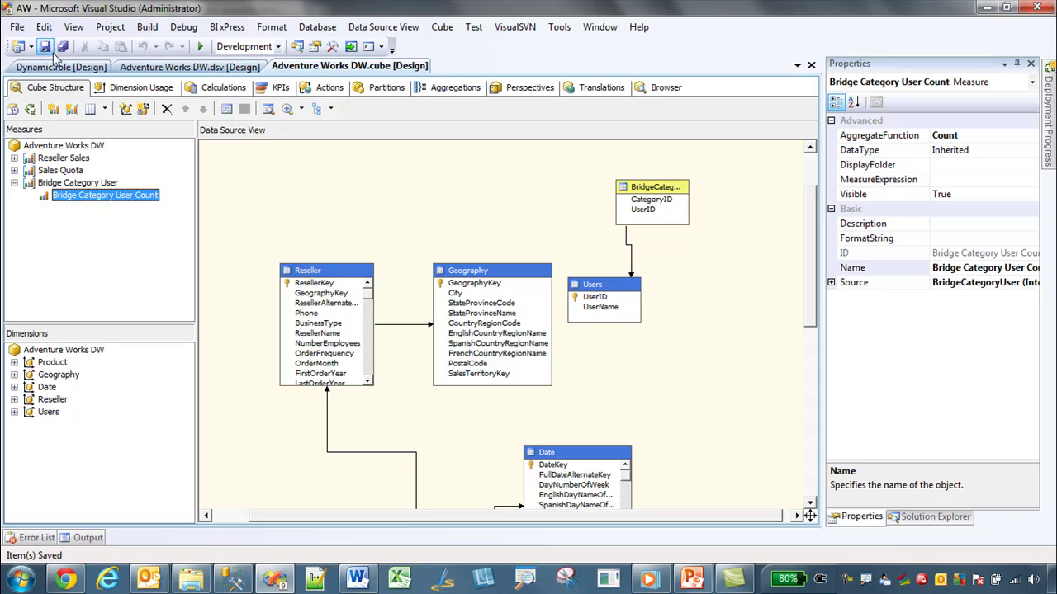
# Step: Deploy the AW project
pyautogui.click(928, 517)
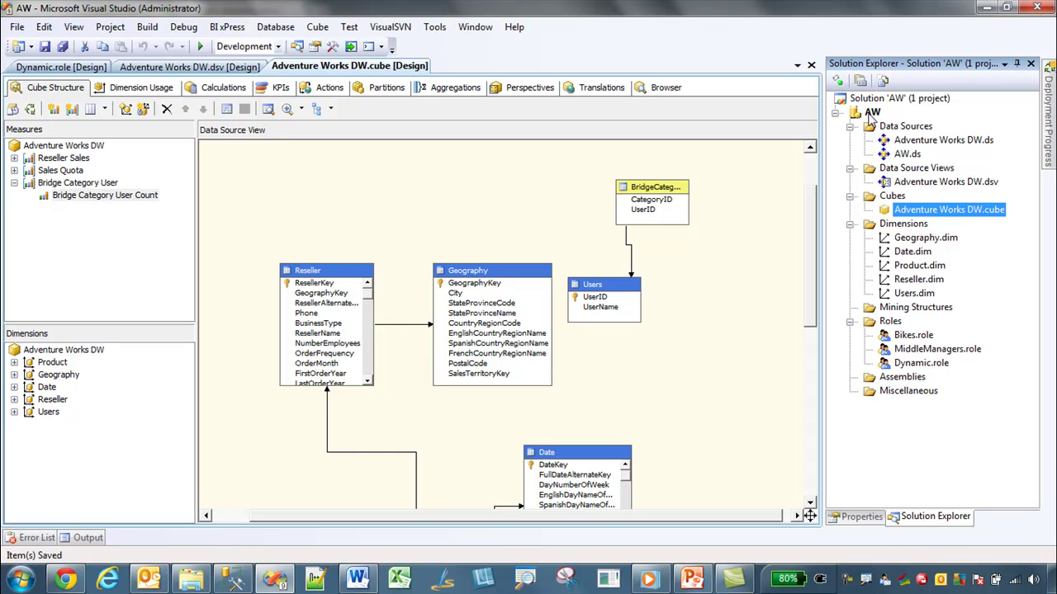
pyautogui.rightClick(871, 113)
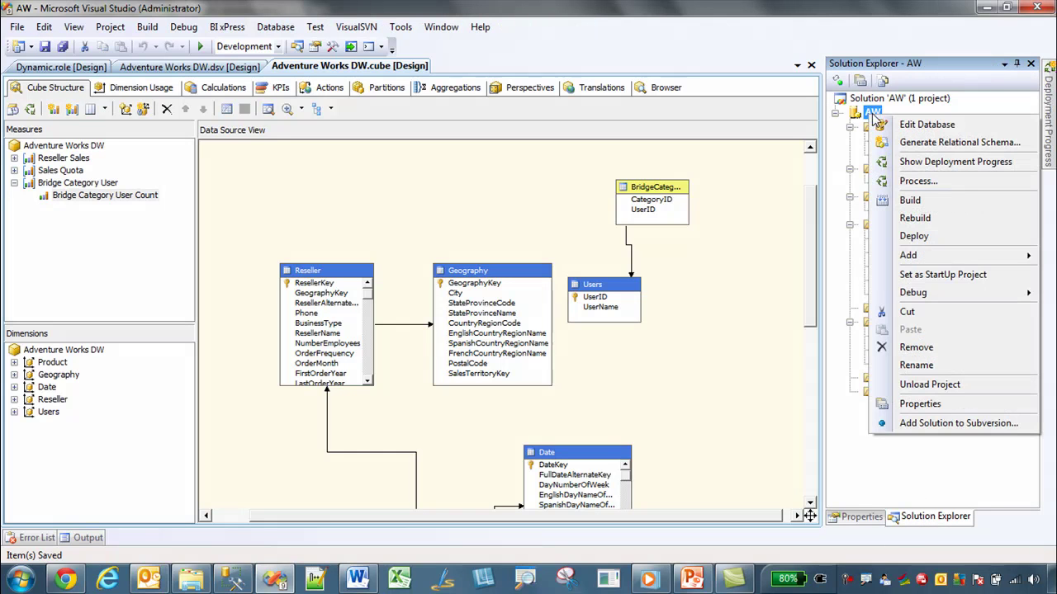
pyautogui.click(915, 236)
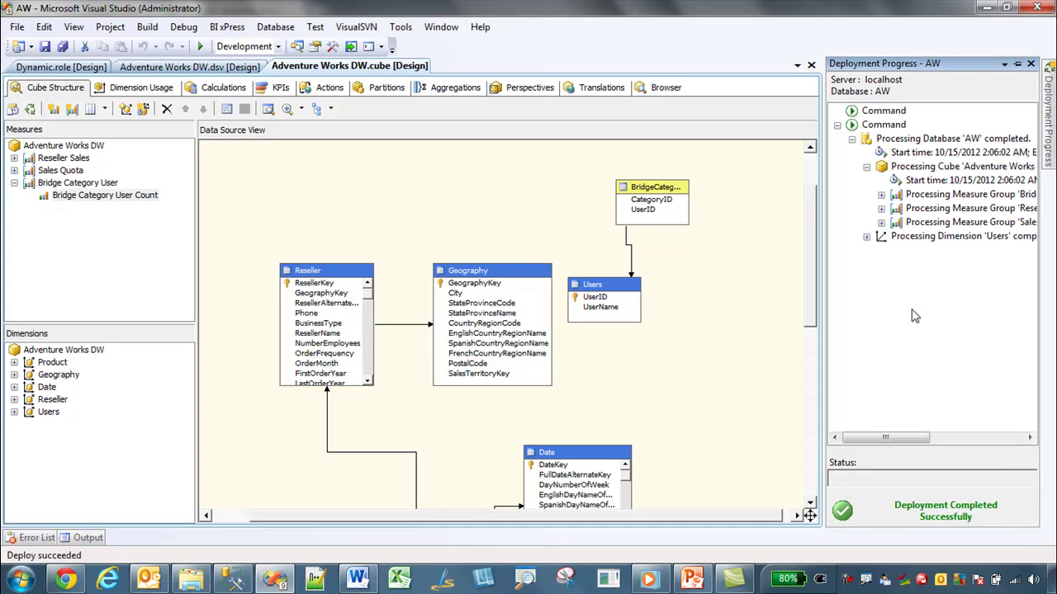
# Step: Open the cube for browsing and switch its security context from the selected roles to the current user
pyautogui.click(666, 87)
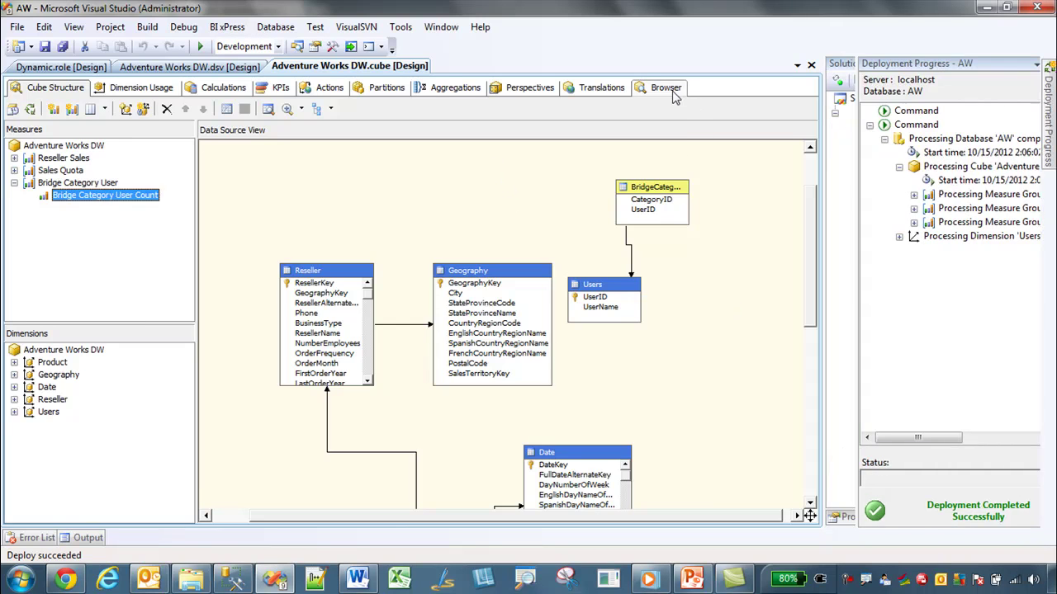
pyautogui.click(53, 109)
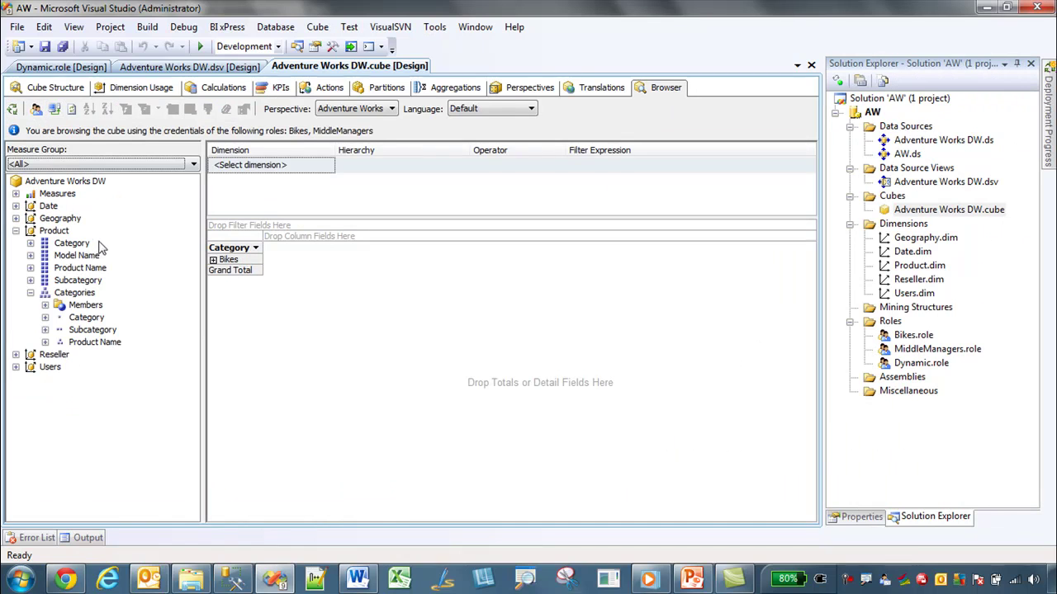
pyautogui.click(36, 108)
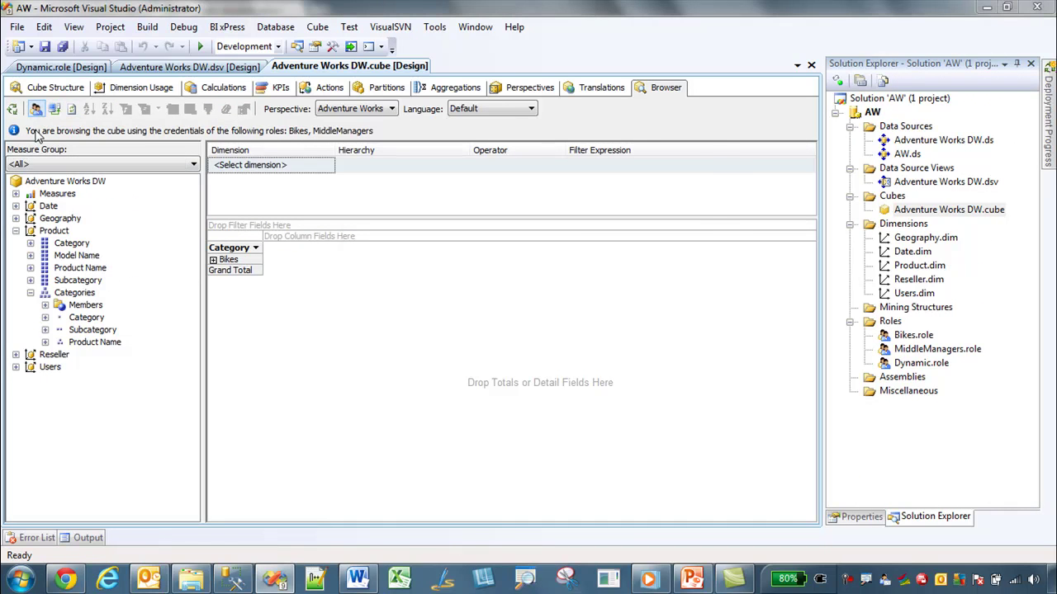
pyautogui.click(376, 235)
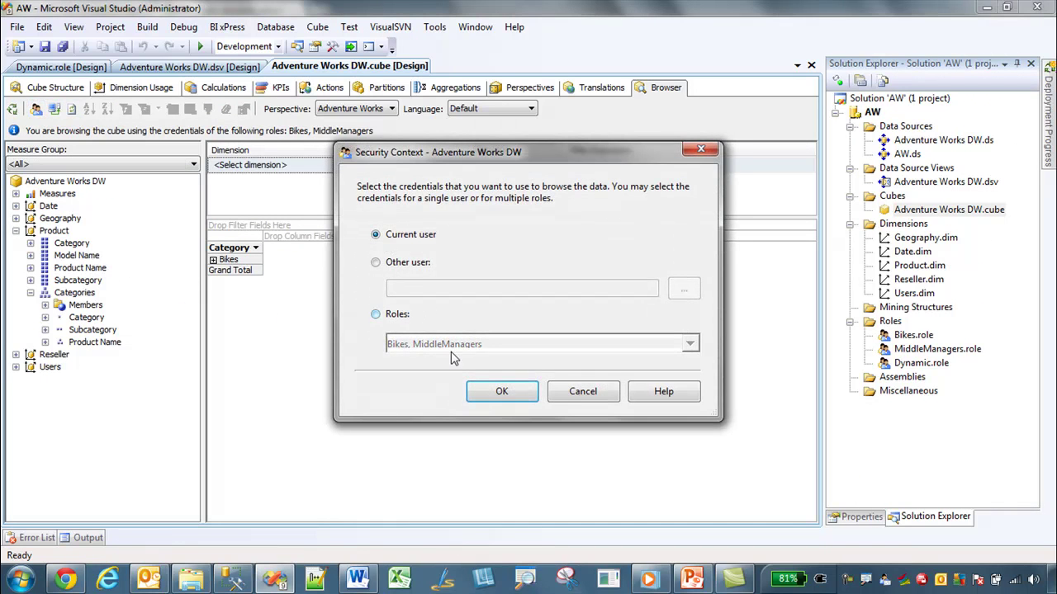
pyautogui.click(497, 391)
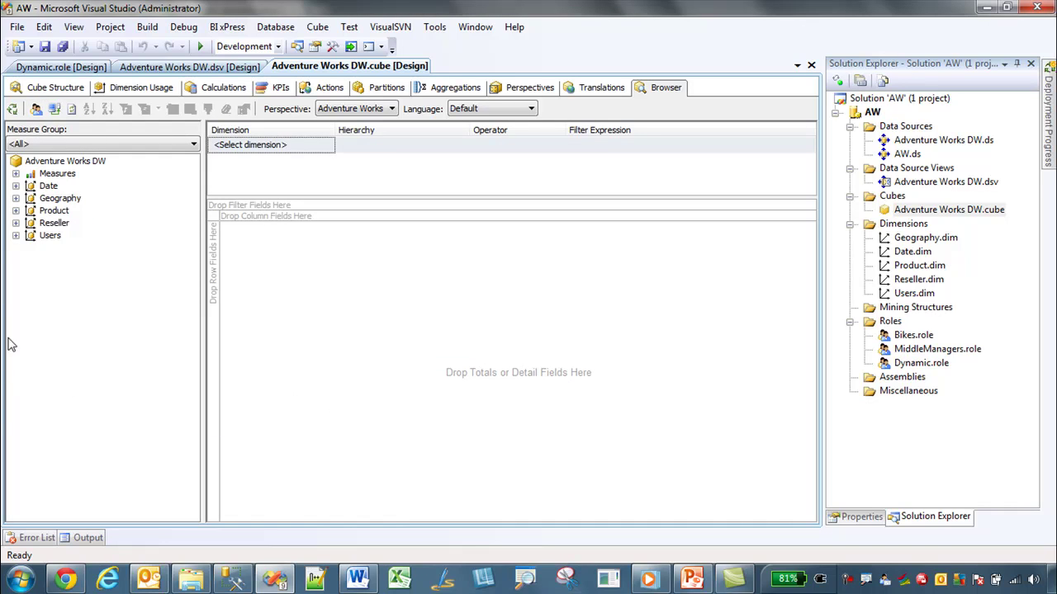
# Step: Build a pivot of Bridge Category User Count with User Name from the Users dimension on rows
pyautogui.click(16, 174)
pyautogui.click(30, 186)
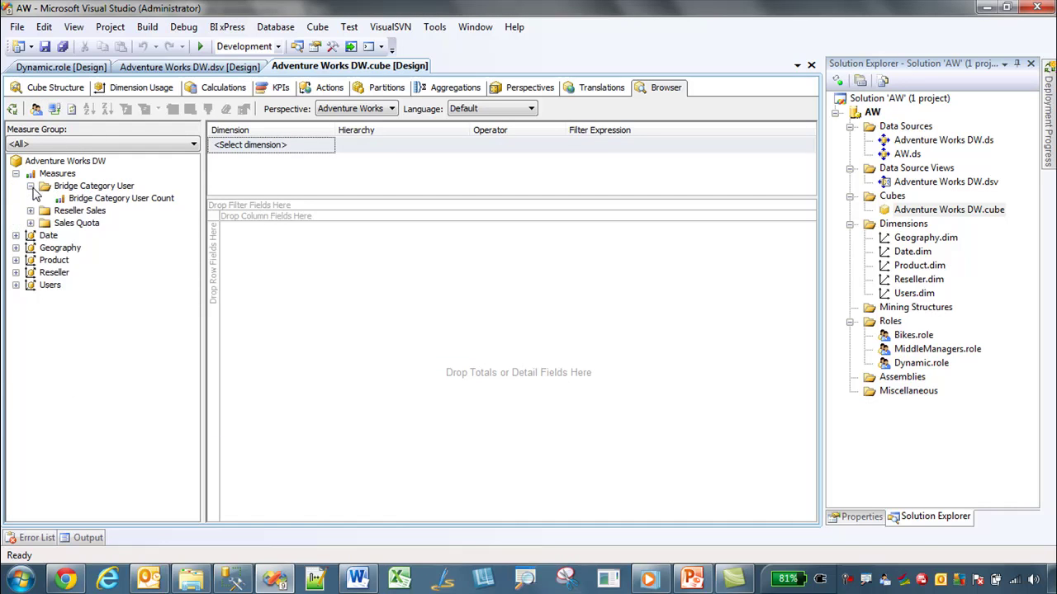
pyautogui.moveTo(115, 198); pyautogui.dragTo(279, 266)
pyautogui.click(30, 187)
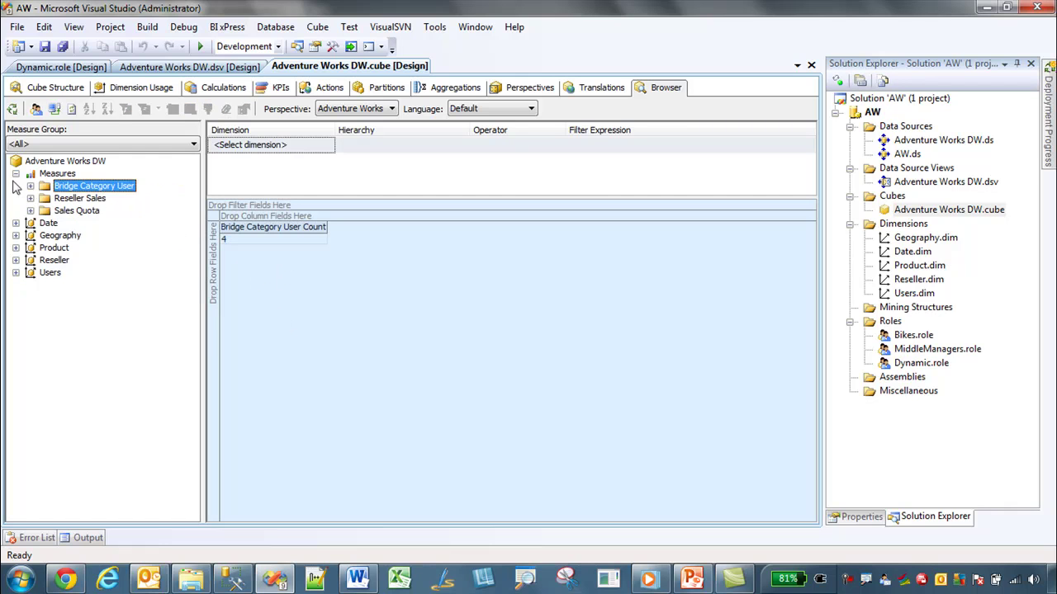
pyautogui.click(15, 174)
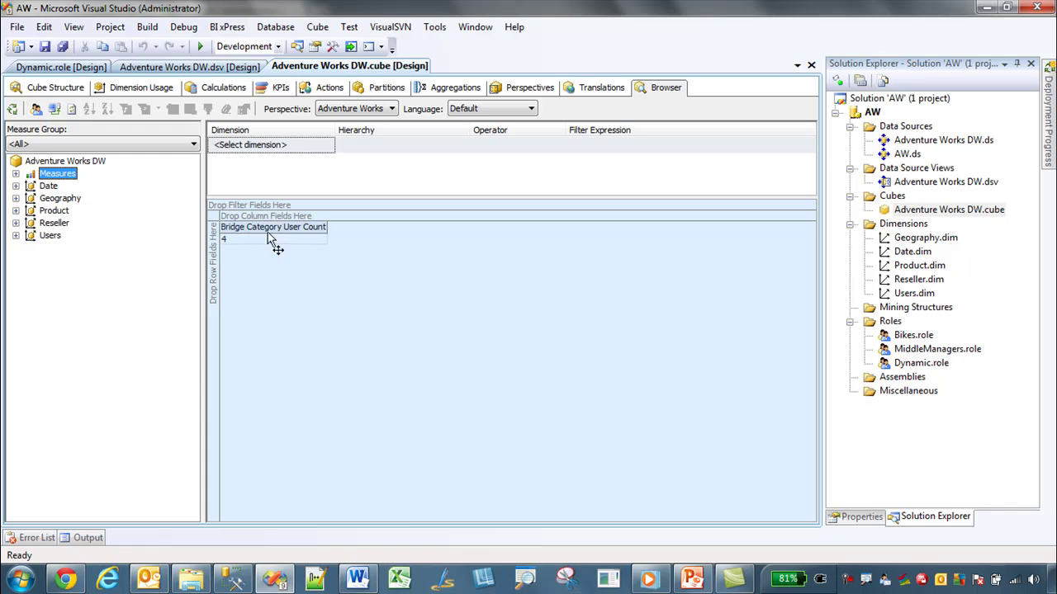
pyautogui.click(15, 236)
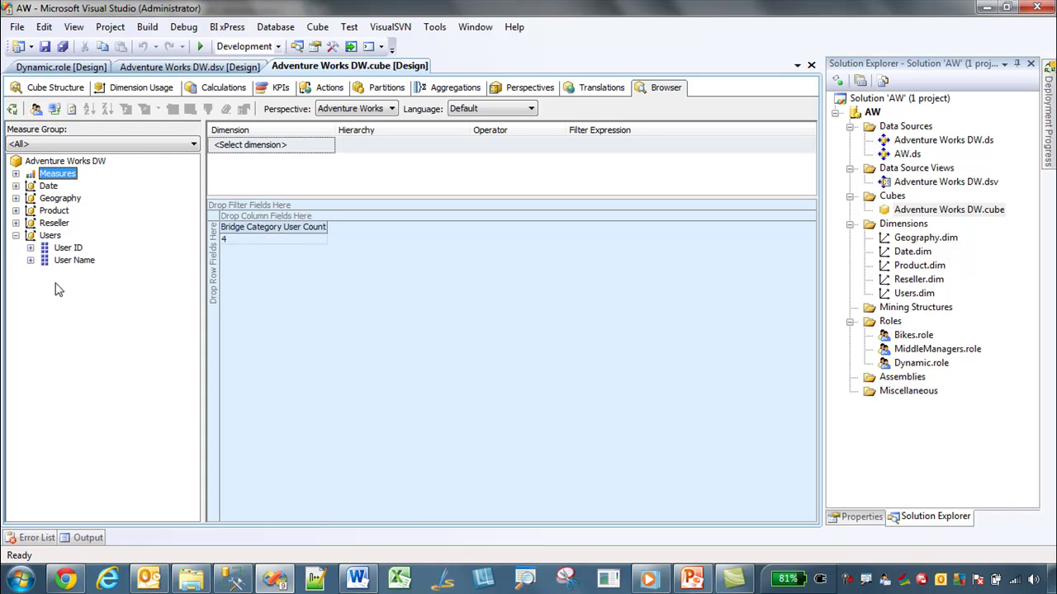
pyautogui.moveTo(74, 260); pyautogui.dragTo(220, 262)
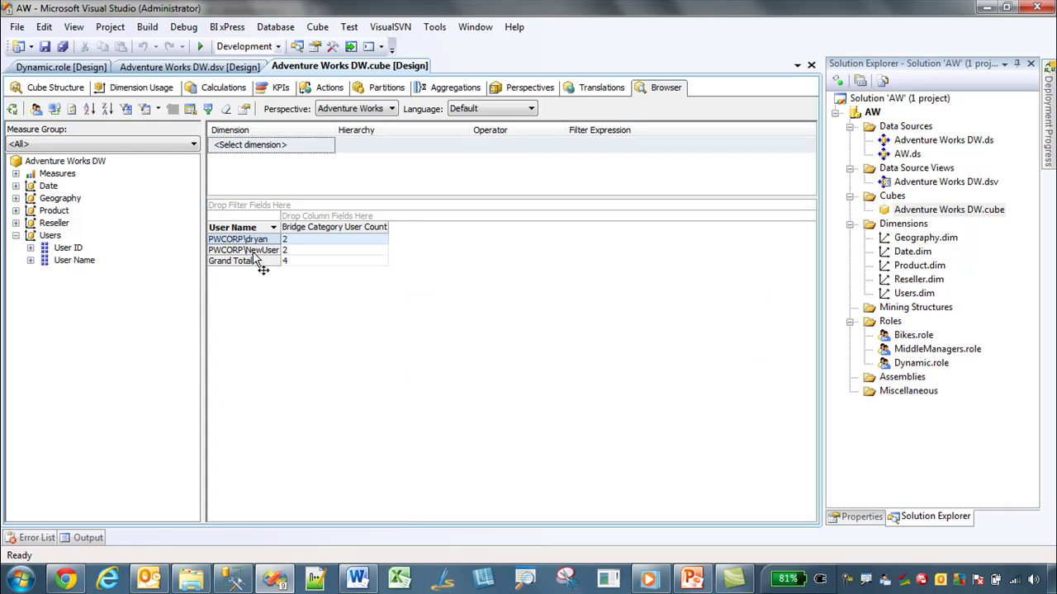
pyautogui.click(253, 250)
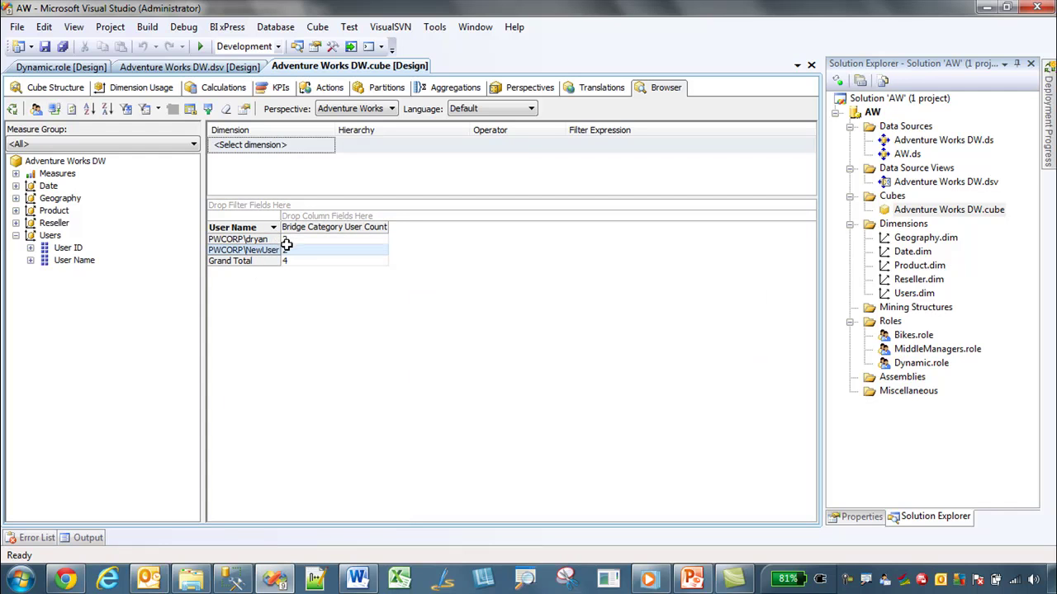
# Step: Add the Product dimension's Category to the pivot and arrange it with Category on rows and User Name on columns
pyautogui.click(16, 236)
pyautogui.click(16, 210)
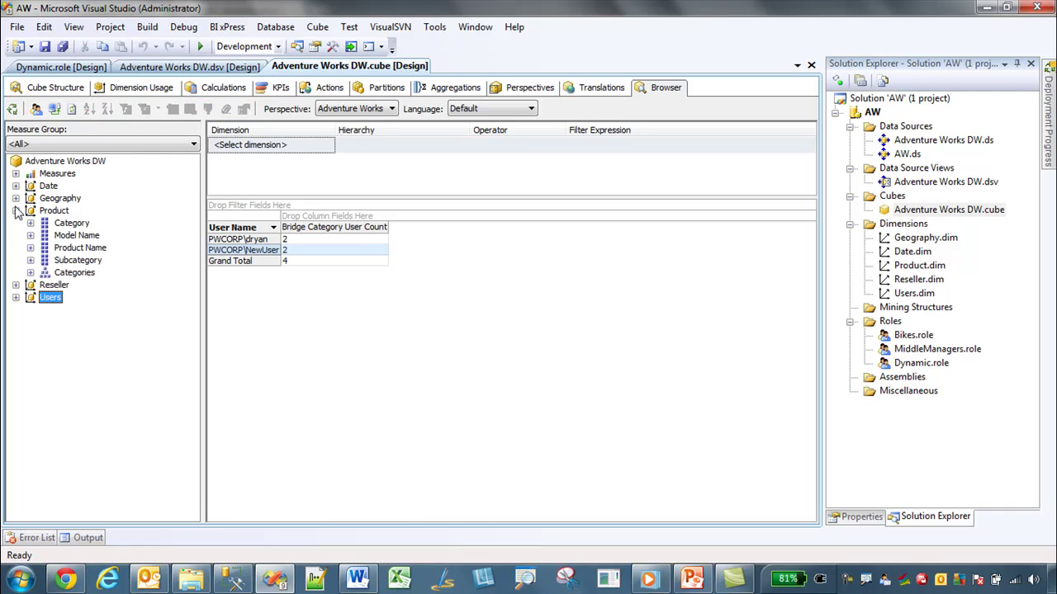
pyautogui.moveTo(83, 224); pyautogui.dragTo(322, 216)
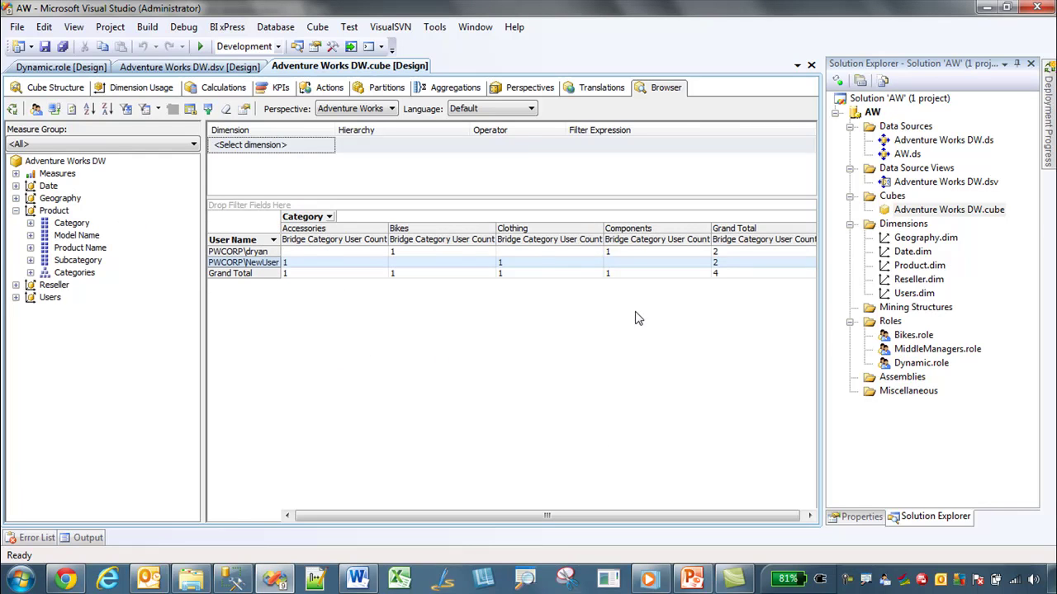
pyautogui.moveTo(307, 218); pyautogui.dragTo(360, 218)
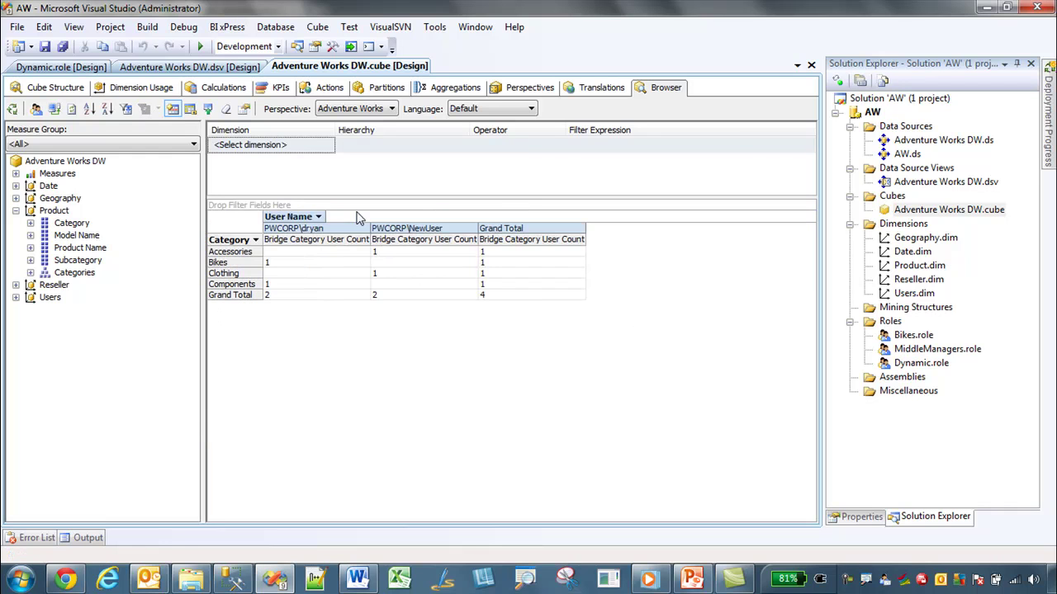
# Step: Examine which product categories each user is linked to through the Bridge Category User Count values
pyautogui.click(296, 263)
pyautogui.moveTo(296, 263)
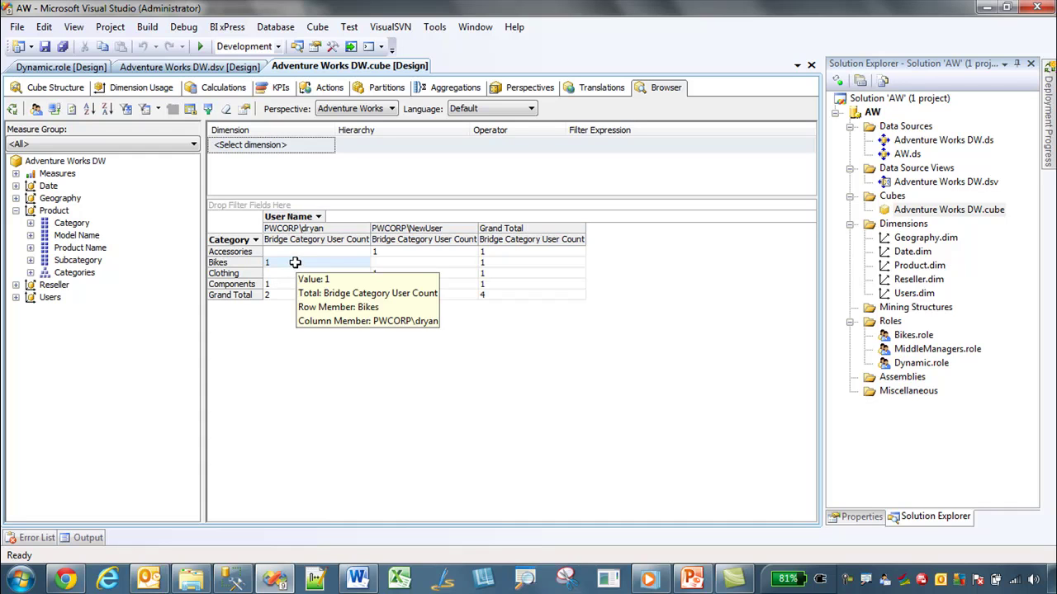
pyautogui.click(293, 284)
pyautogui.click(388, 252)
pyautogui.click(385, 274)
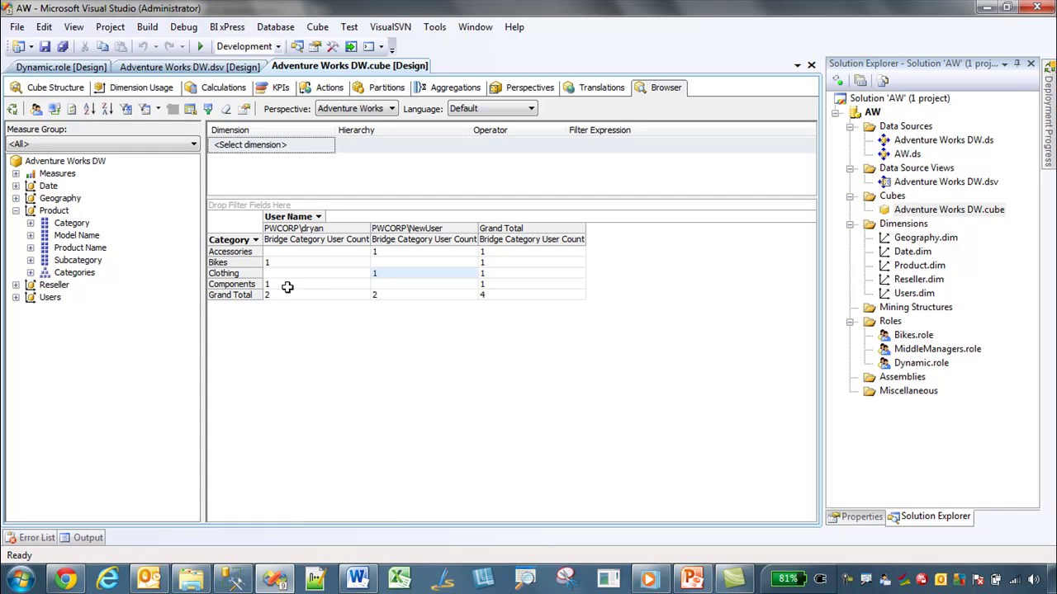
pyautogui.moveTo(293, 285)
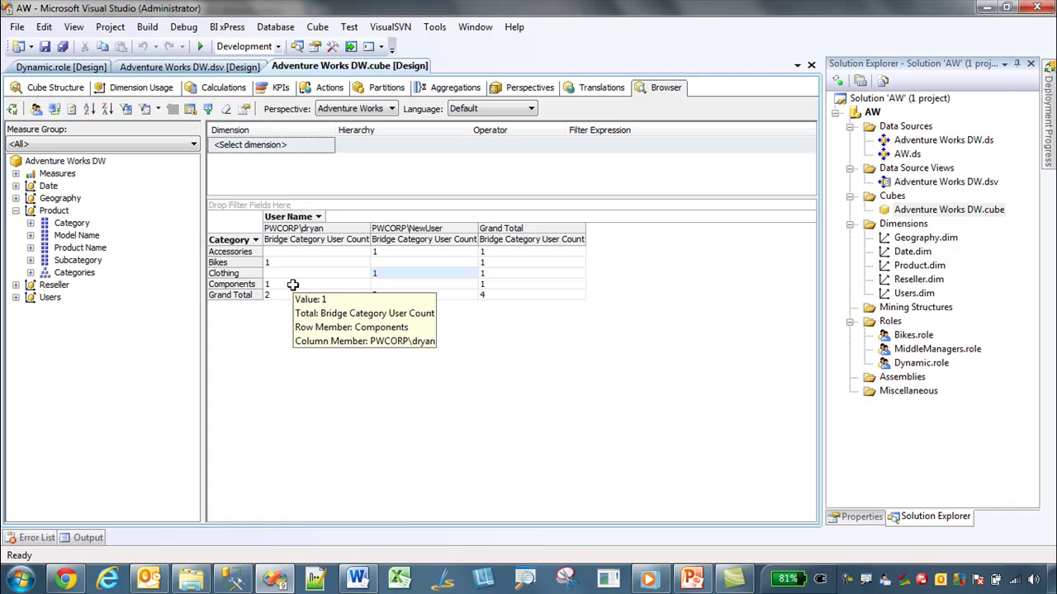
pyautogui.click(276, 262)
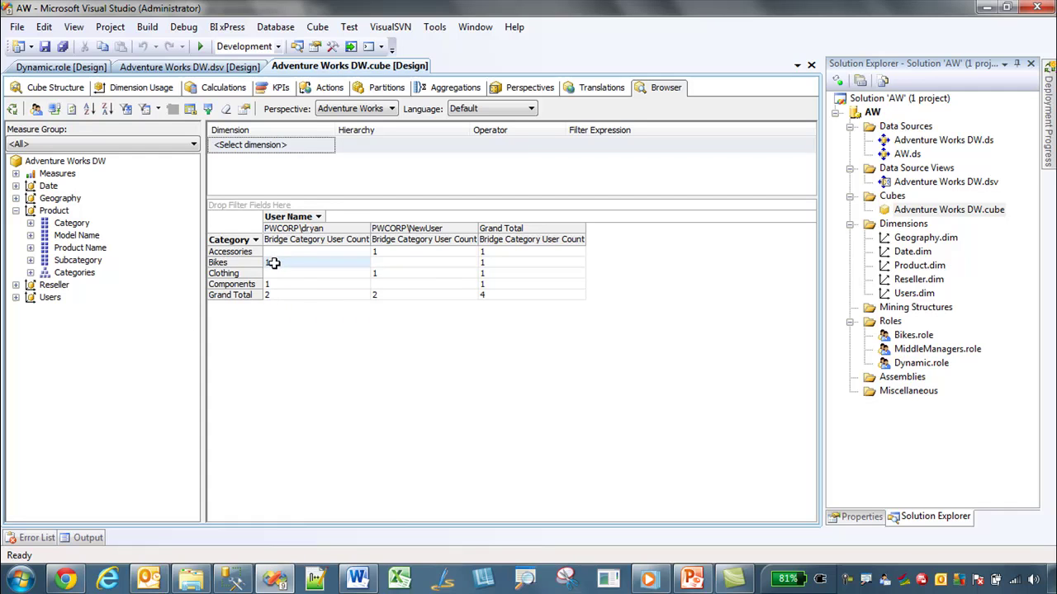
pyautogui.click(280, 287)
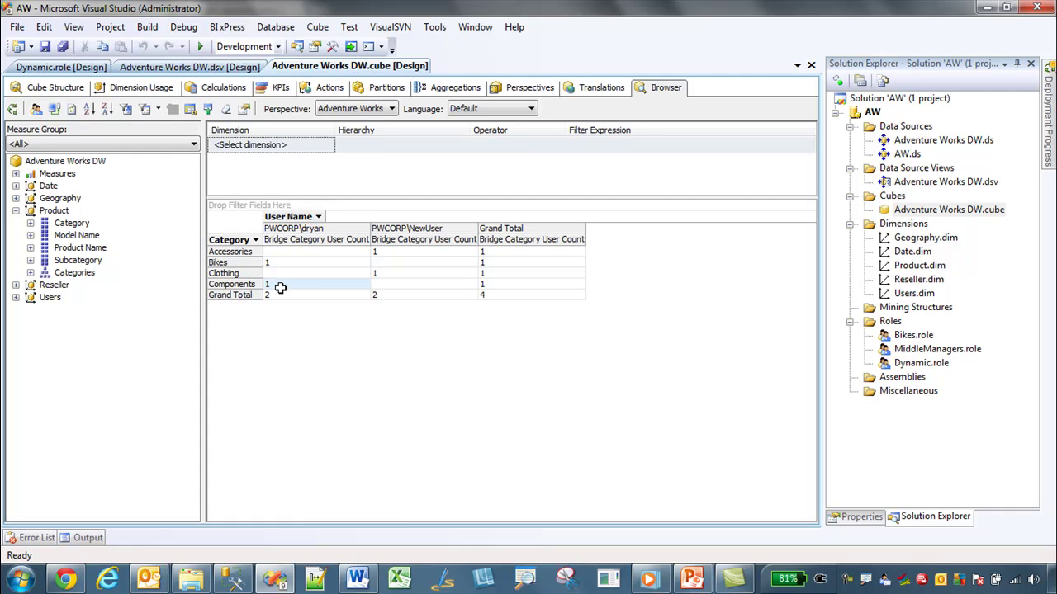
# Step: Check the categories linked to NewUser in the pivot and bring up the Dynamic role's design
pyautogui.click(394, 250)
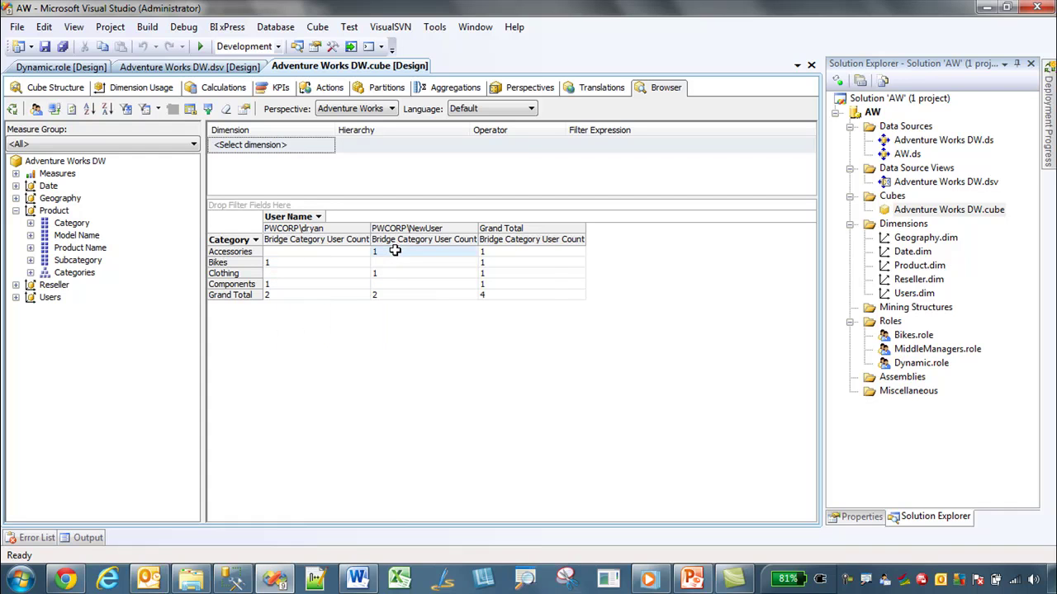
pyautogui.click(391, 274)
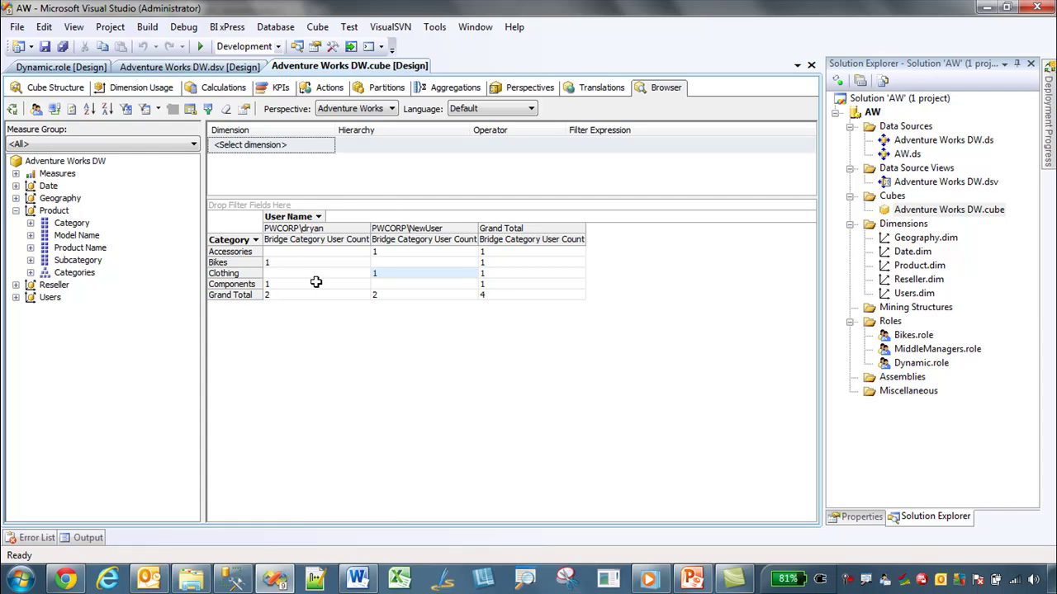
pyautogui.moveTo(317, 282)
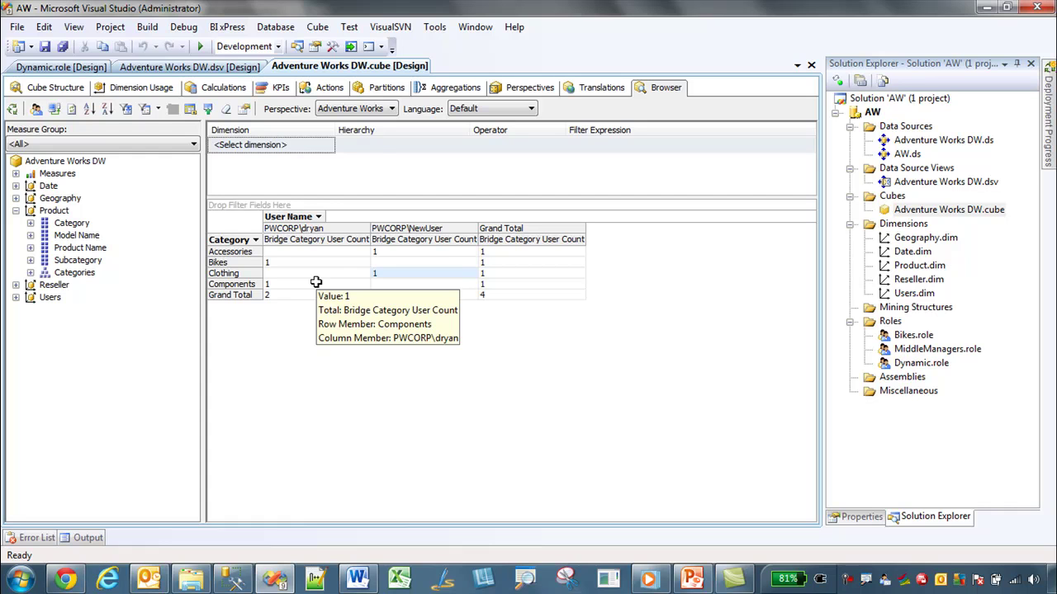
pyautogui.doubleClick(907, 366)
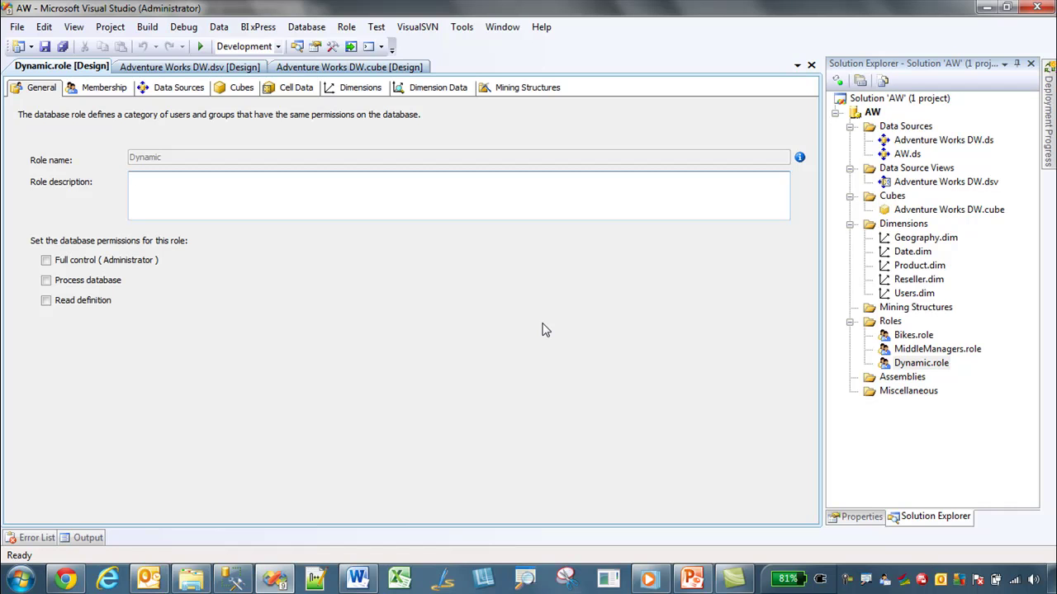
# Step: Switch to SQL Server Management Studio and connect to the Analysis Services server on localhost
pyautogui.click(233, 579)
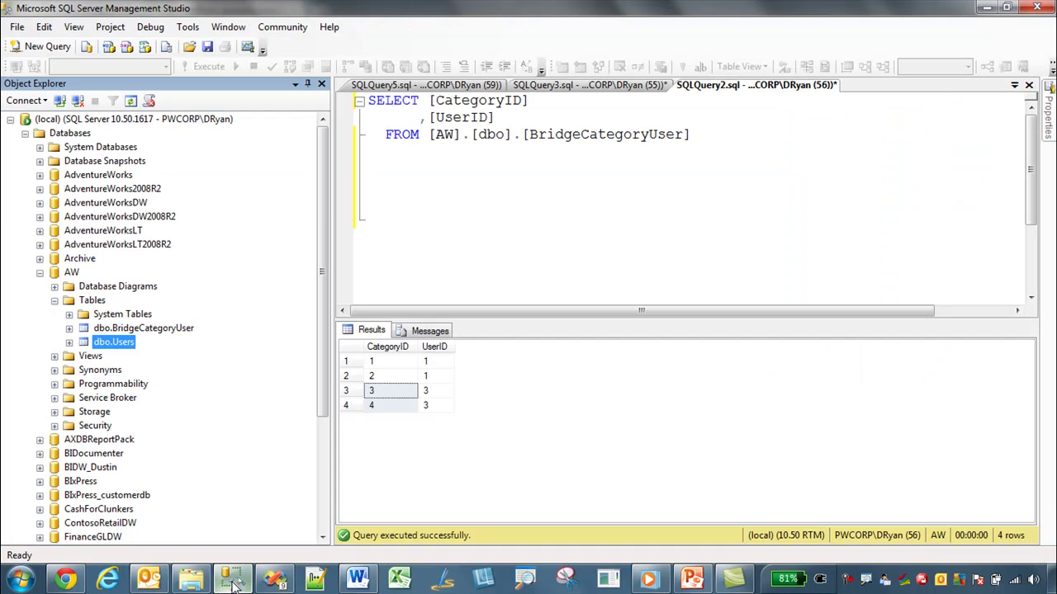
pyautogui.click(10, 118)
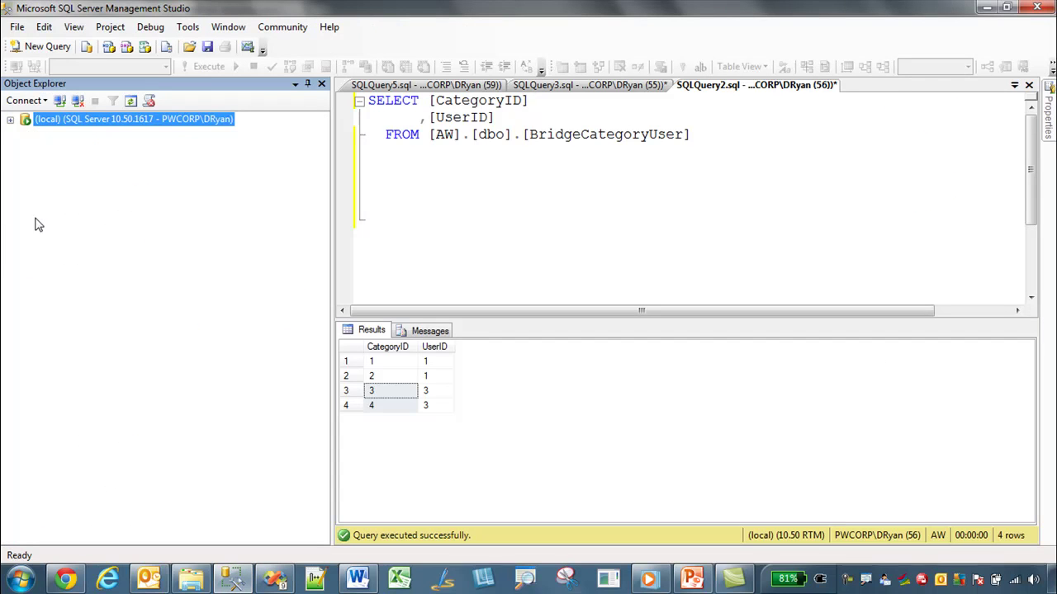
pyautogui.click(24, 101)
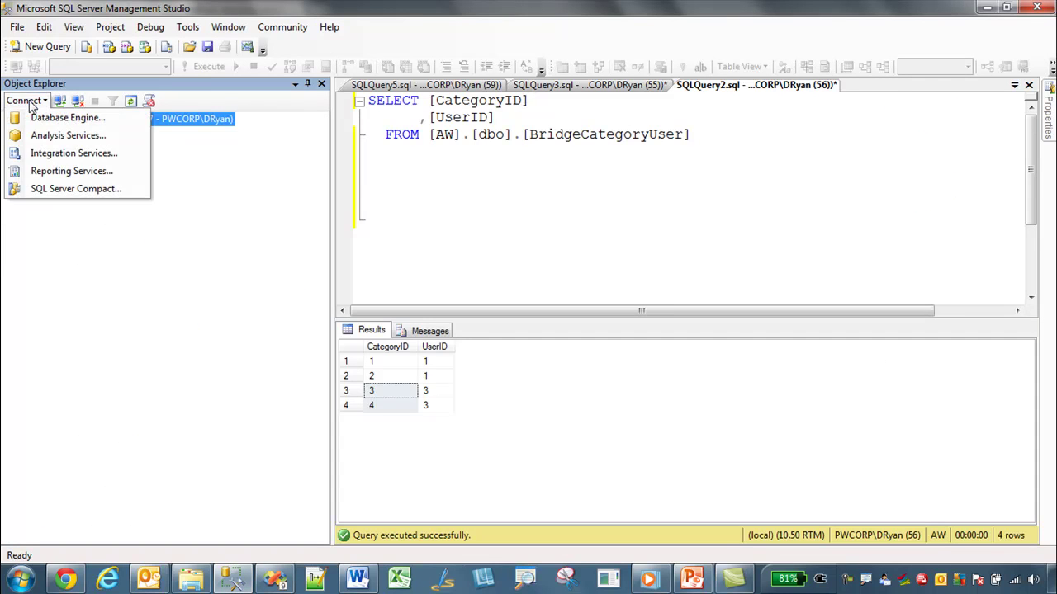
pyautogui.click(45, 140)
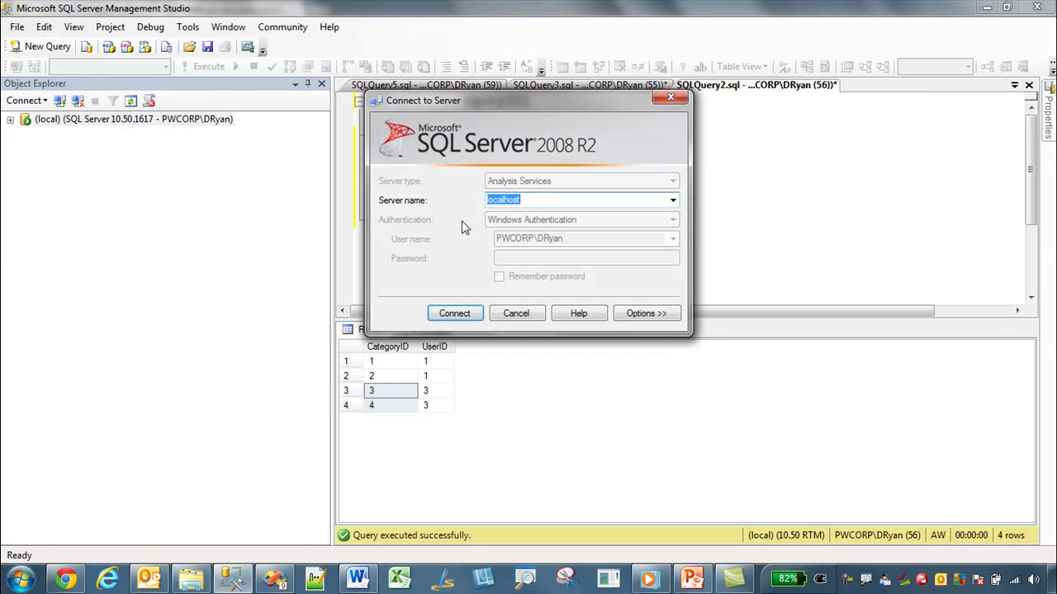
pyautogui.click(472, 317)
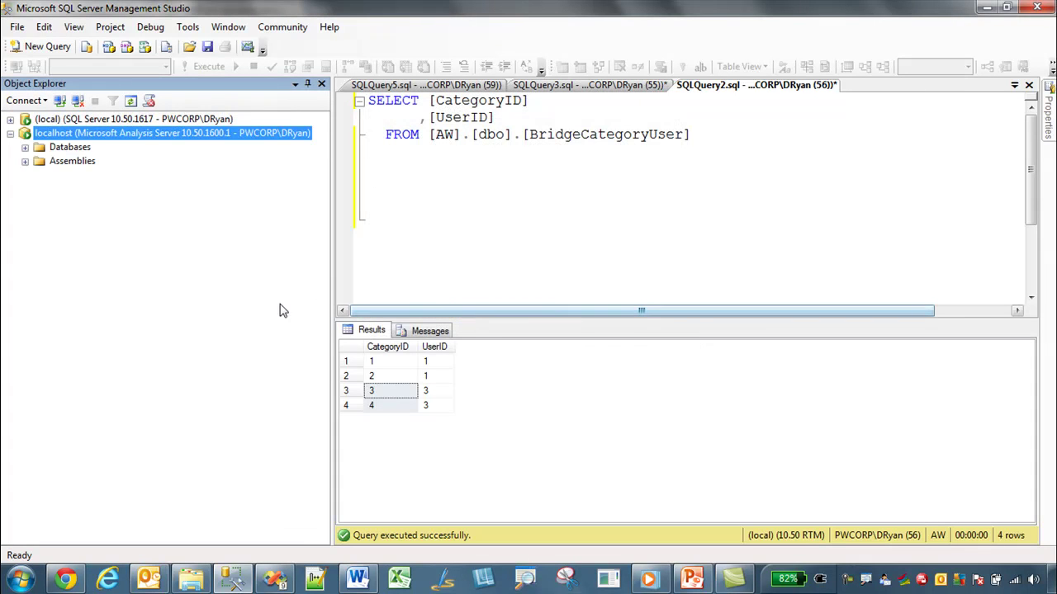
# Step: Create a new MDX query on the AW Analysis Services database and auto-hide the Object Explorer
pyautogui.click(25, 148)
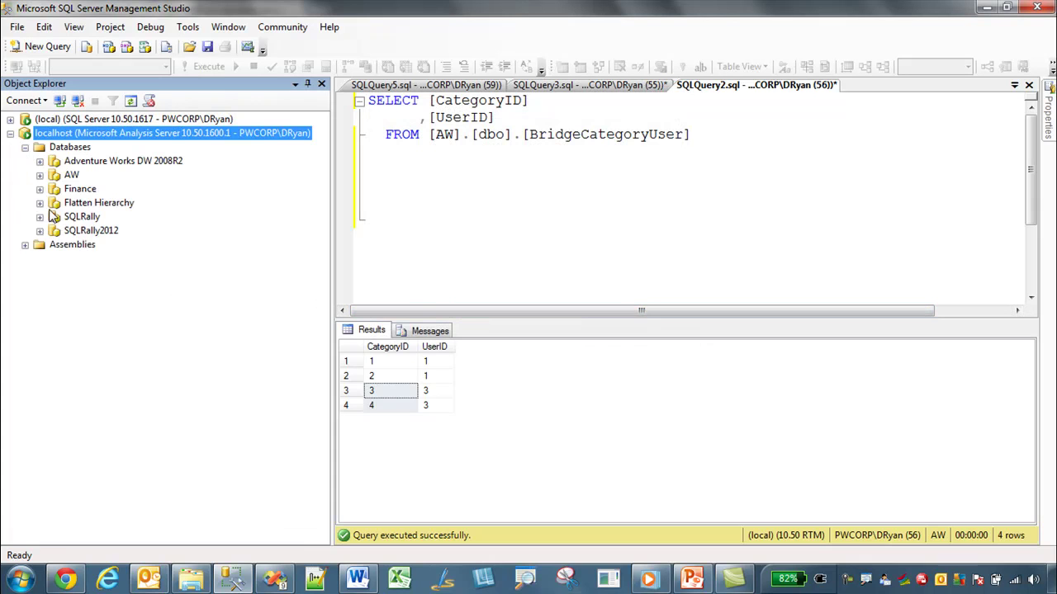
pyautogui.click(40, 176)
pyautogui.click(55, 216)
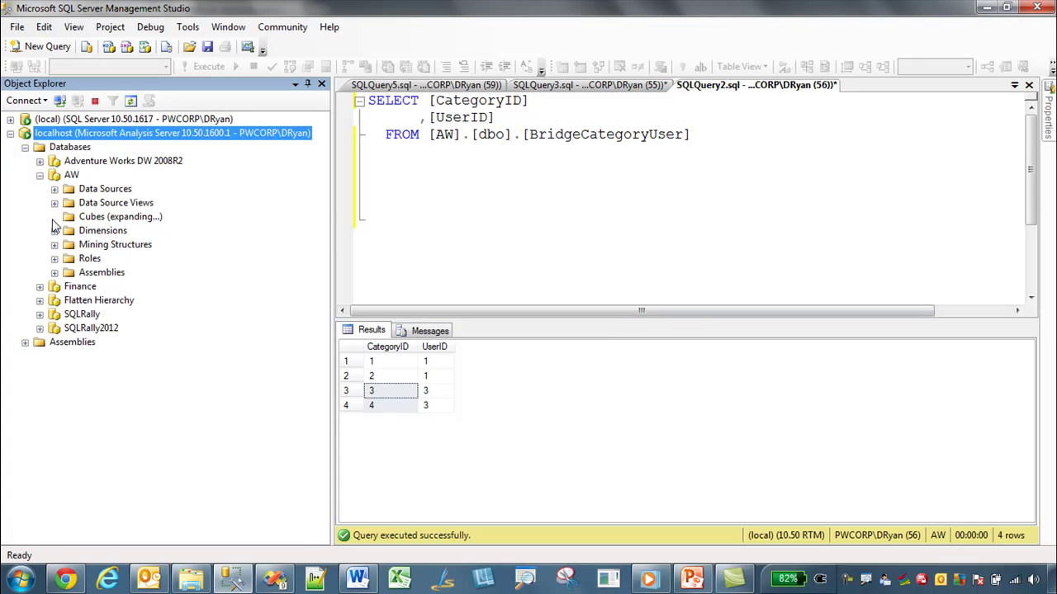
pyautogui.rightClick(71, 175)
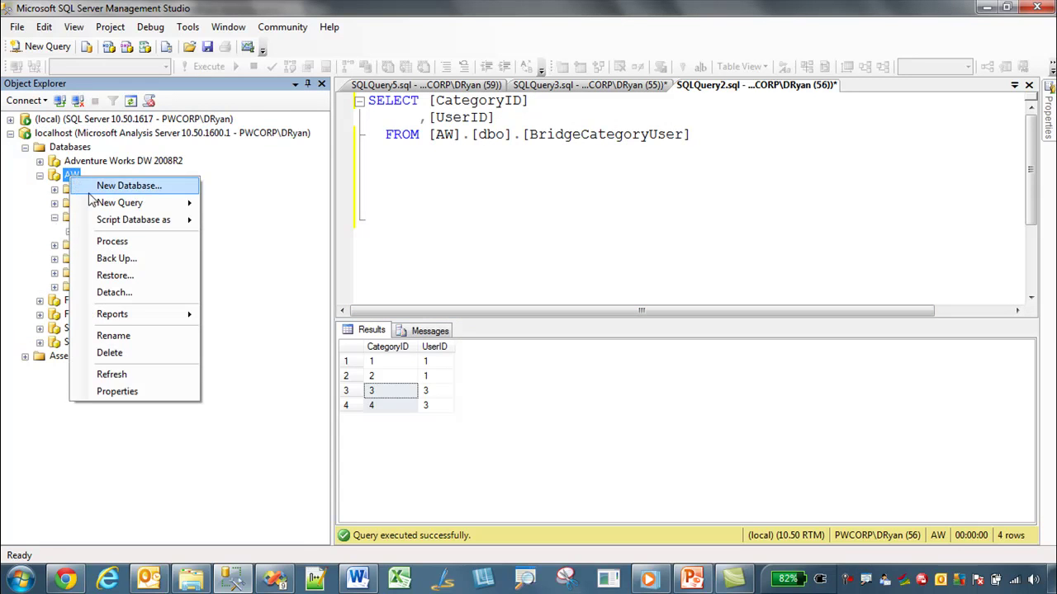
pyautogui.moveTo(165, 203)
pyautogui.click(235, 221)
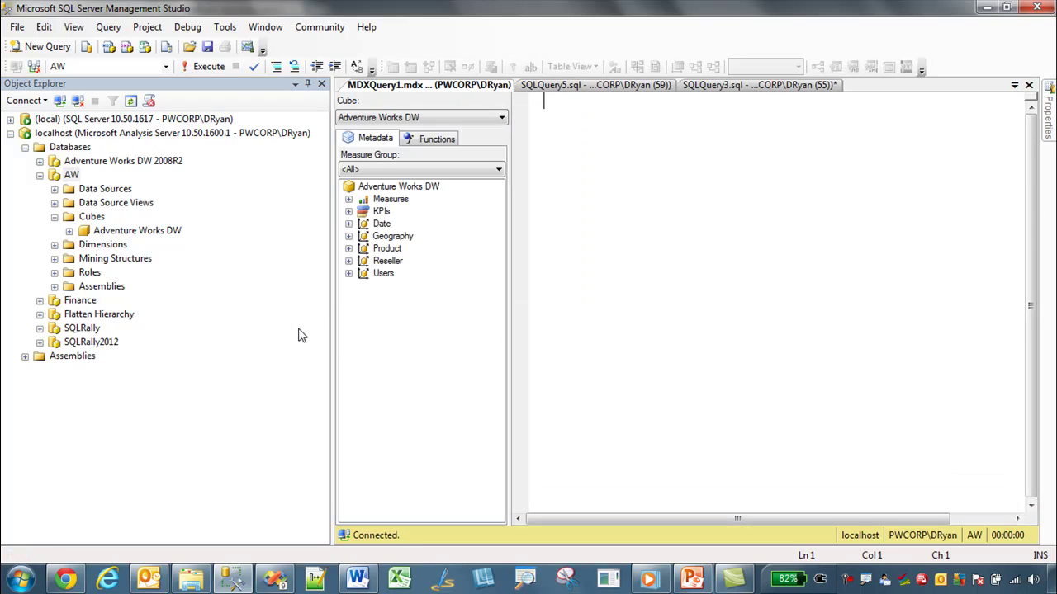
pyautogui.click(308, 85)
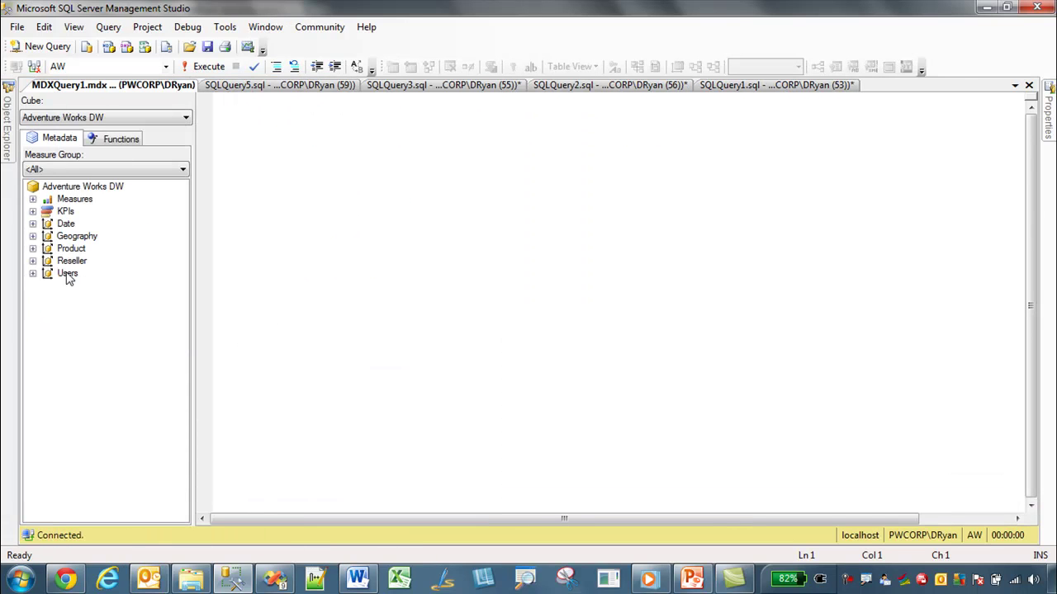
# Step: Expand the Users dimension and the Bridge Category User measure group in the cube metadata
pyautogui.click(33, 274)
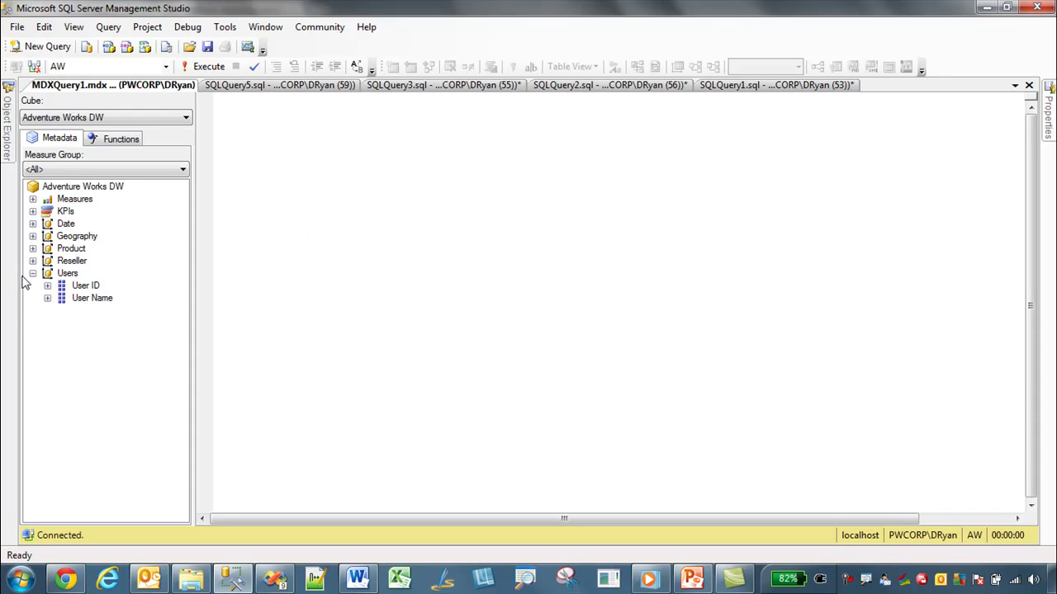
pyautogui.click(33, 199)
pyautogui.click(47, 211)
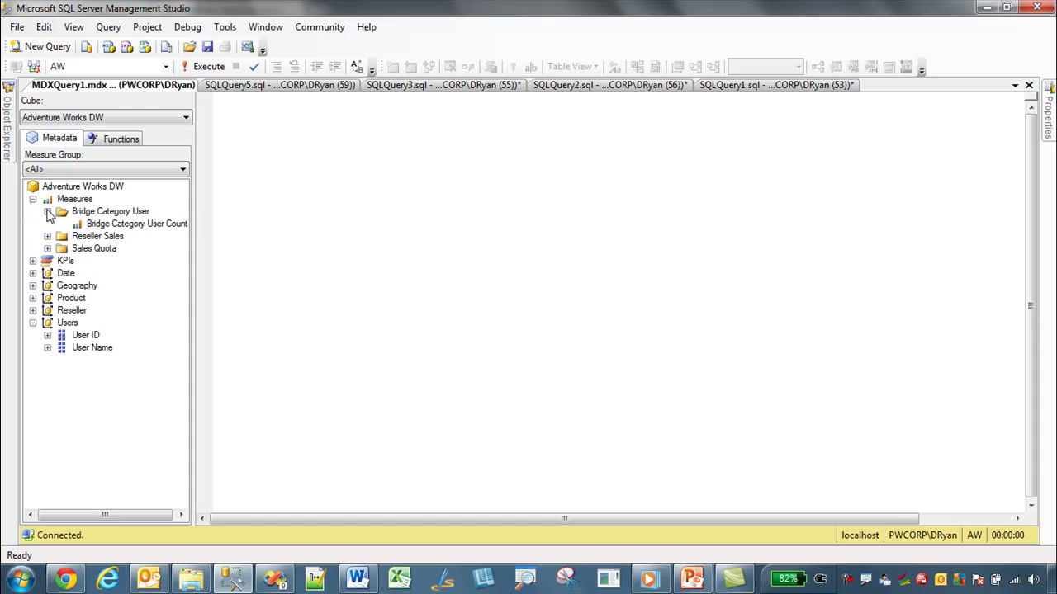
# Step: Write the MDX line "select [measures].[bridge category user count] on 0" in the new query
pyautogui.click(379, 236)
pyautogui.write('selec')
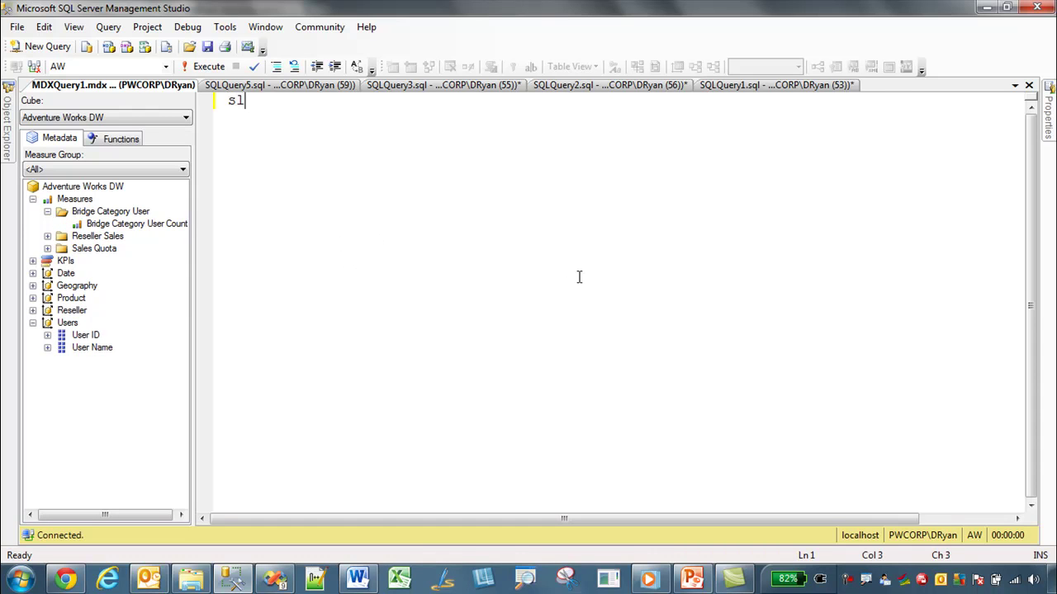
pyautogui.press('BackSpace')
pyautogui.press('BackSpace')
pyautogui.press('BackSpace')
pyautogui.press('BackSpace')
pyautogui.press('BackSpace')
pyautogui.write('Select ')
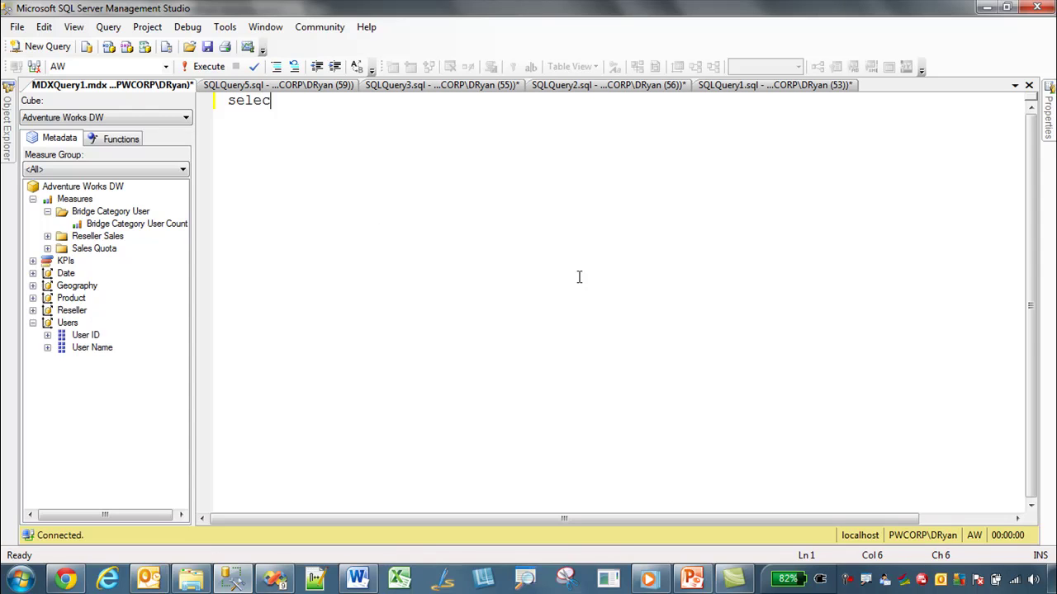
pyautogui.write('[measures].[bride')
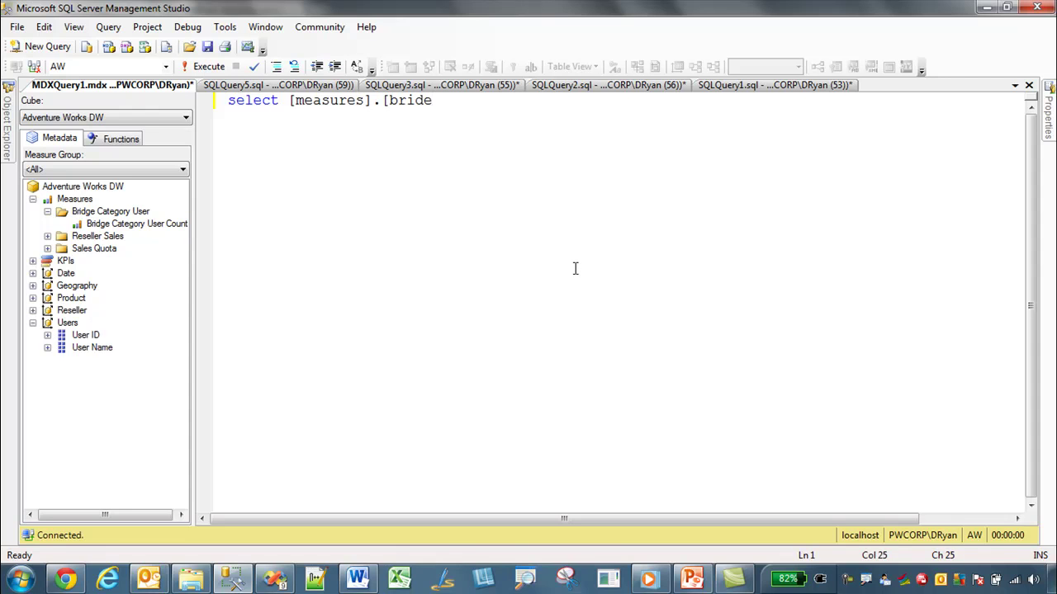
pyautogui.press('BackSpace')
pyautogui.write('ge category user co')
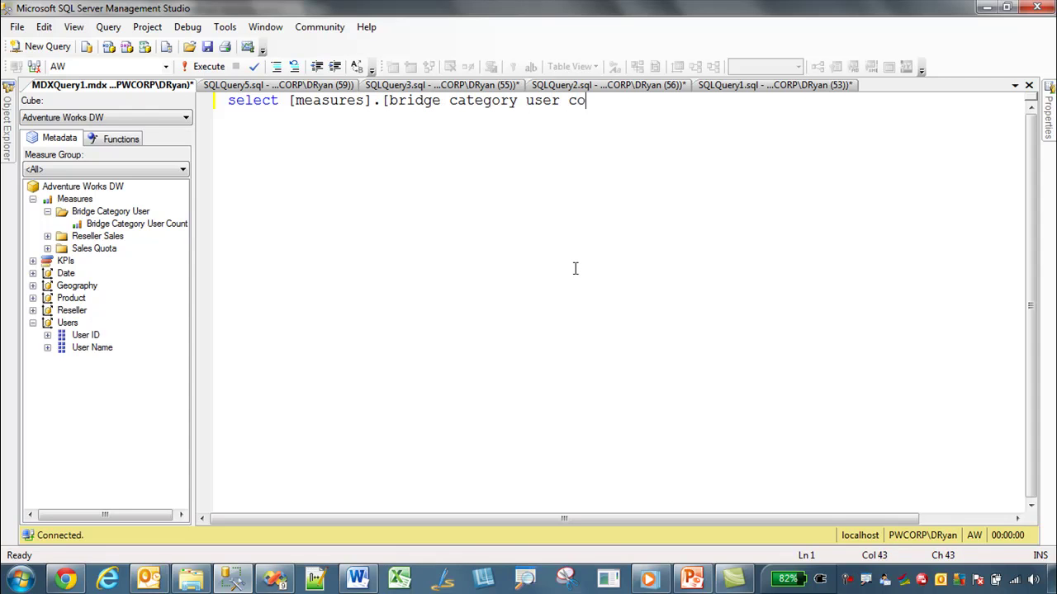
pyautogui.write('unt] on 0')
# Step: Add "from [Adventure Works DW]" a few lines below the select line and run the query
pyautogui.press('Return')
pyautogui.press('Return')
pyautogui.press('Return')
pyautogui.write('from')
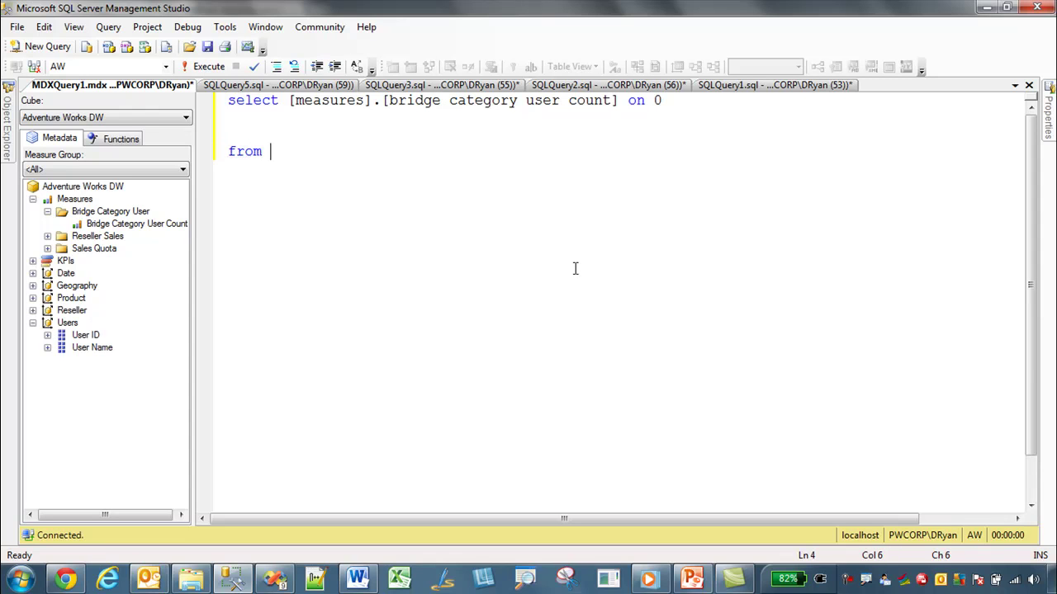
pyautogui.moveTo(83, 186); pyautogui.dragTo(274, 163)
pyautogui.press('F5')
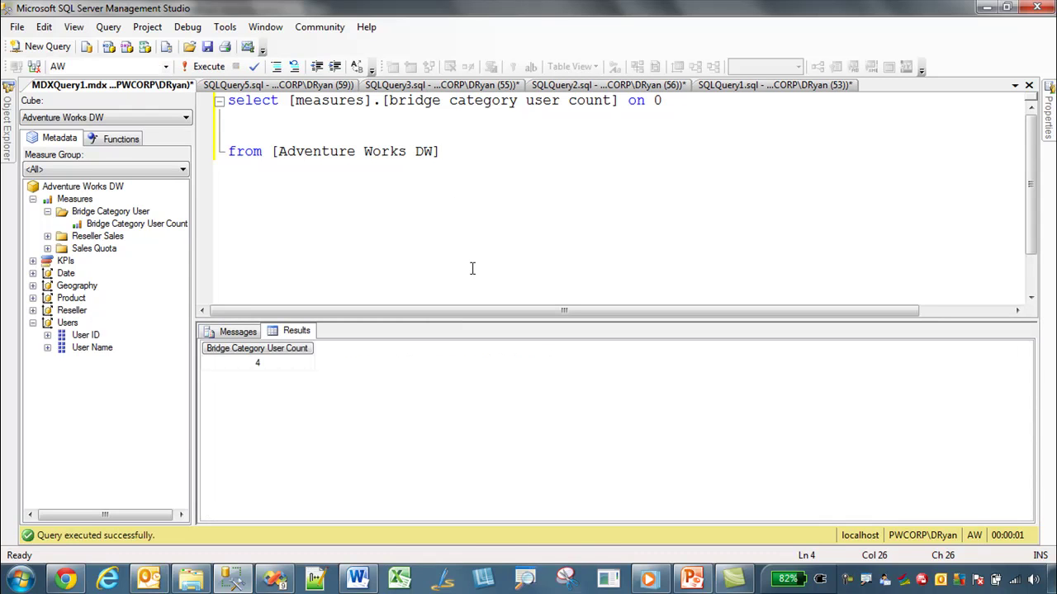
# Step: Add "[product].[category].[category].members on 1" as the second axis of the query and run it
pyautogui.click(677, 105)
pyautogui.press('Return')
pyautogui.press('Return')
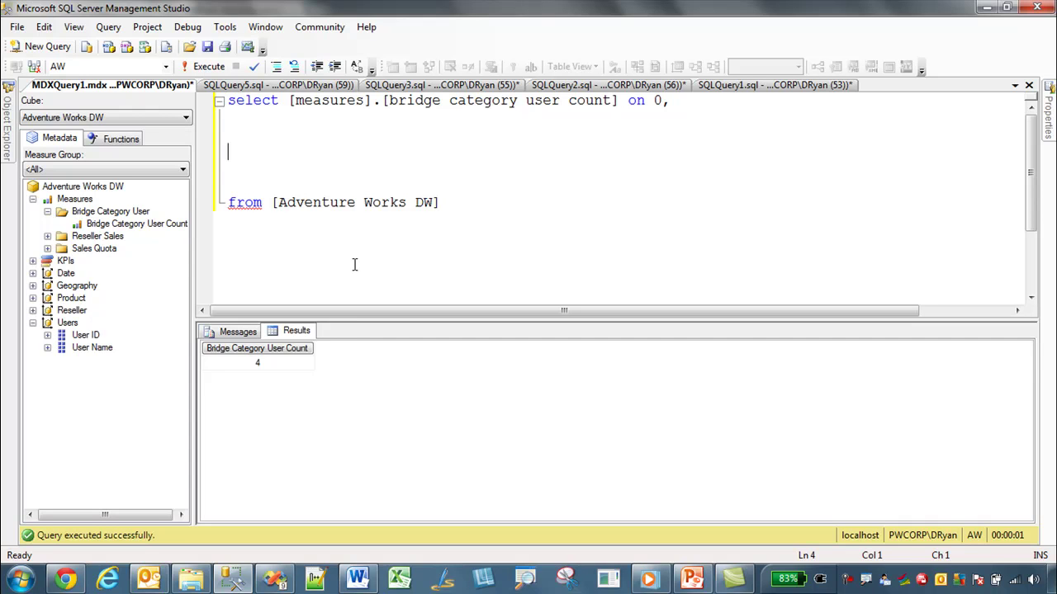
pyautogui.write('[product].[category].[category]')
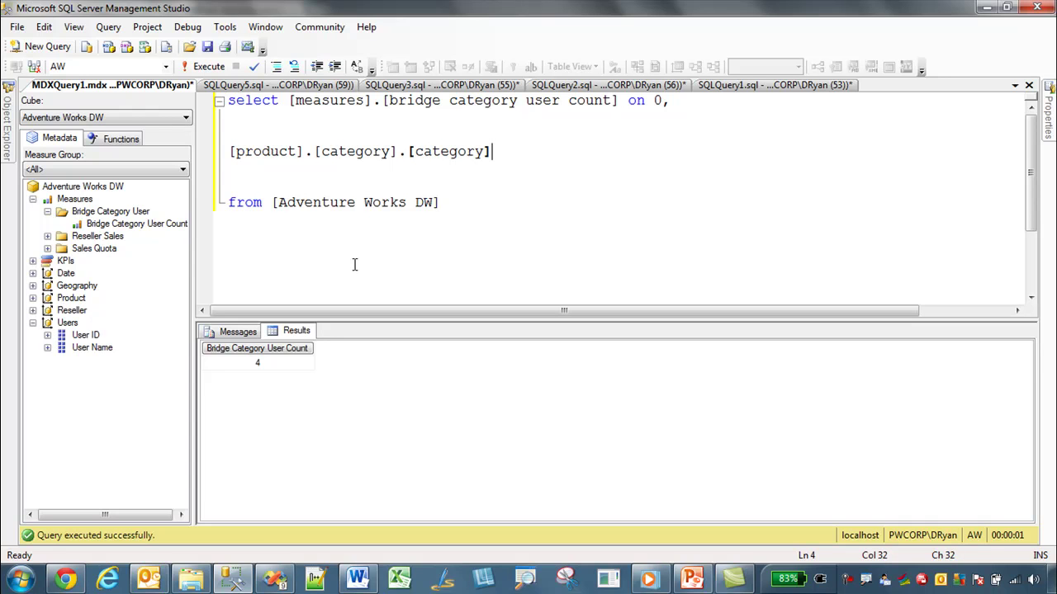
pyautogui.write('.members on 1')
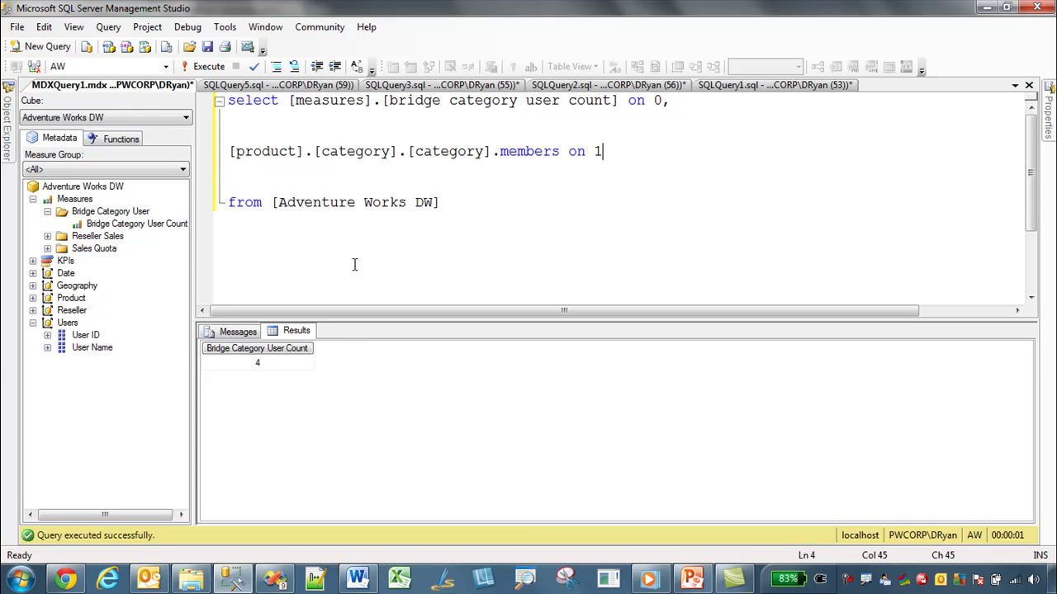
pyautogui.press('F5')
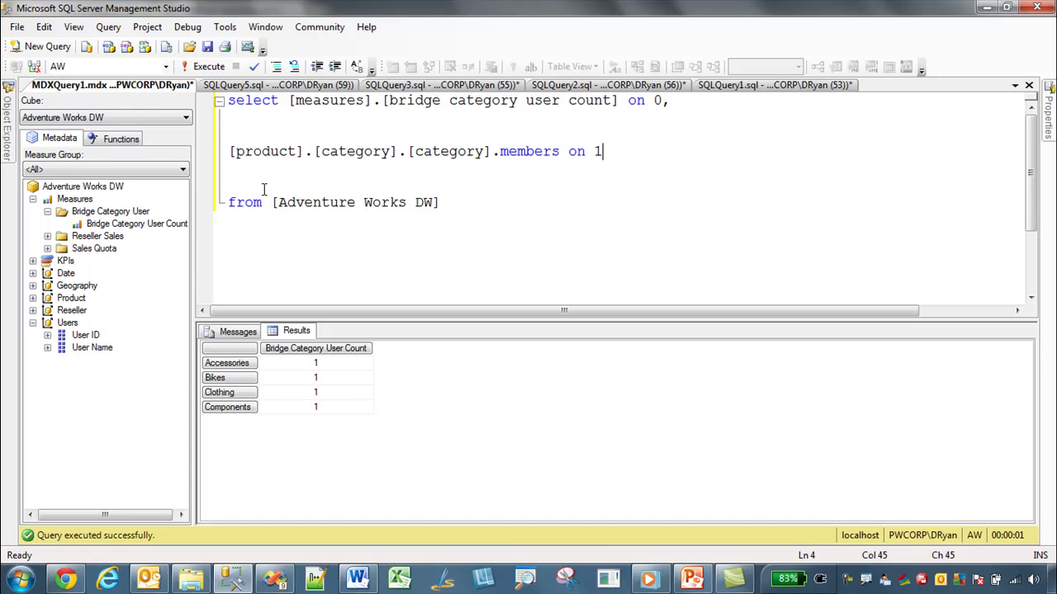
# Step: Begin a nonempty( function around the product category members on axis 1, with the members as its first set on an indented line
pyautogui.press('Home')
pyautogui.write('nonempty')
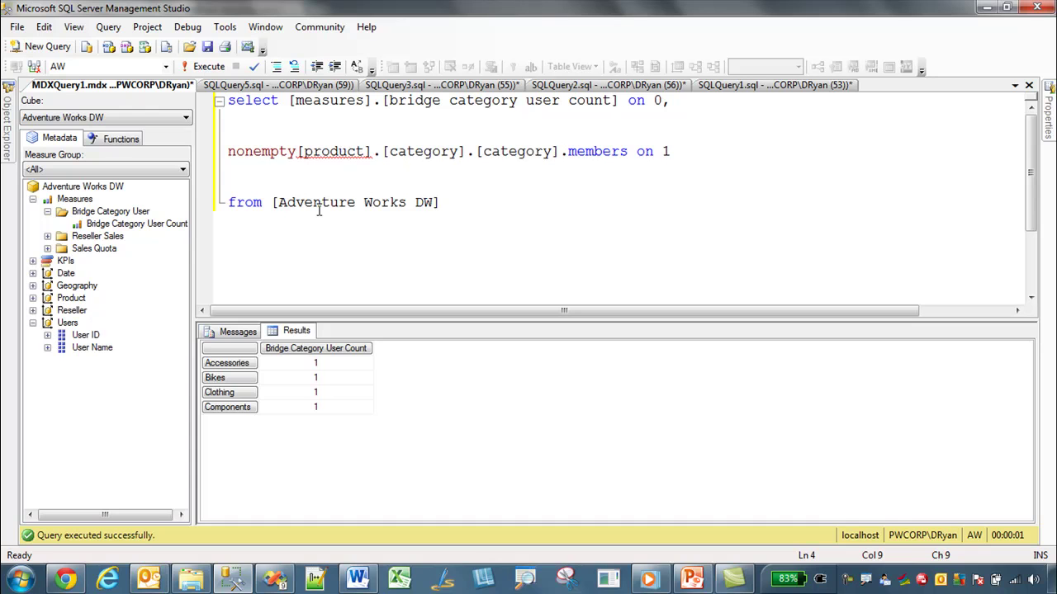
pyautogui.write('(')
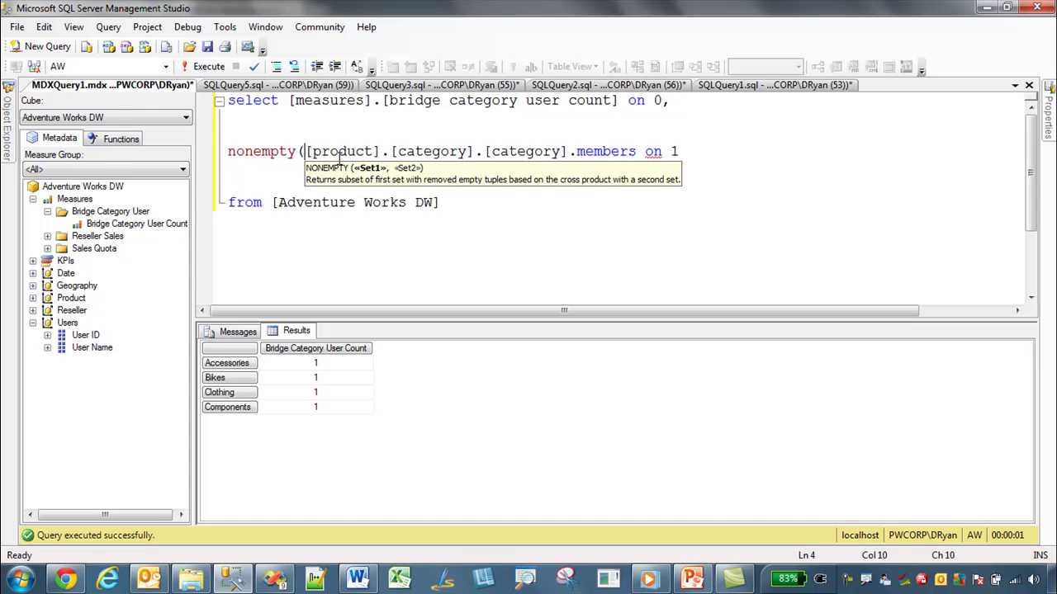
pyautogui.press('Return')
pyautogui.press('Tab')
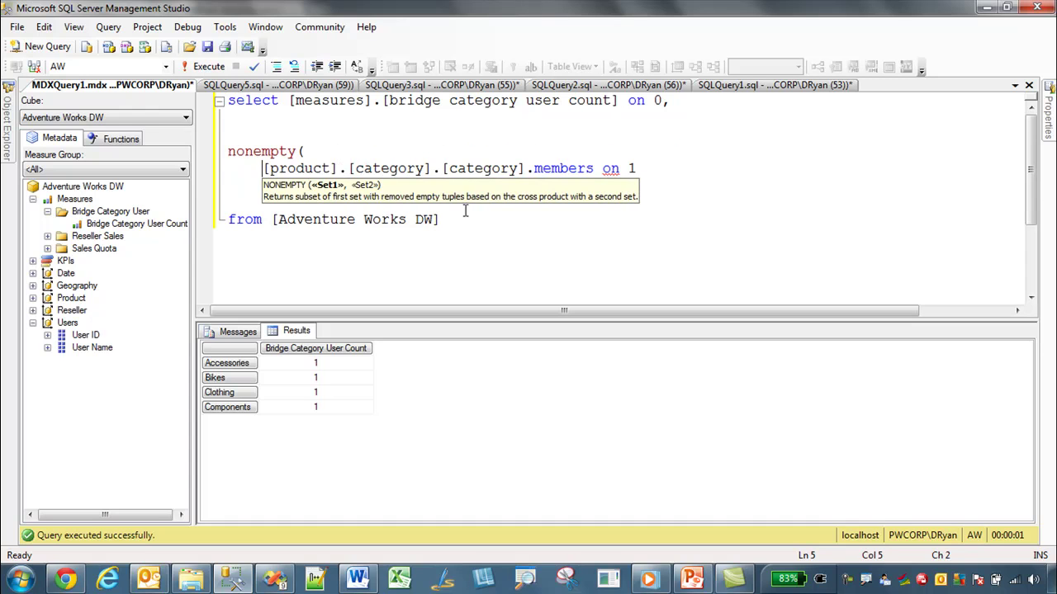
pyautogui.click(594, 170)
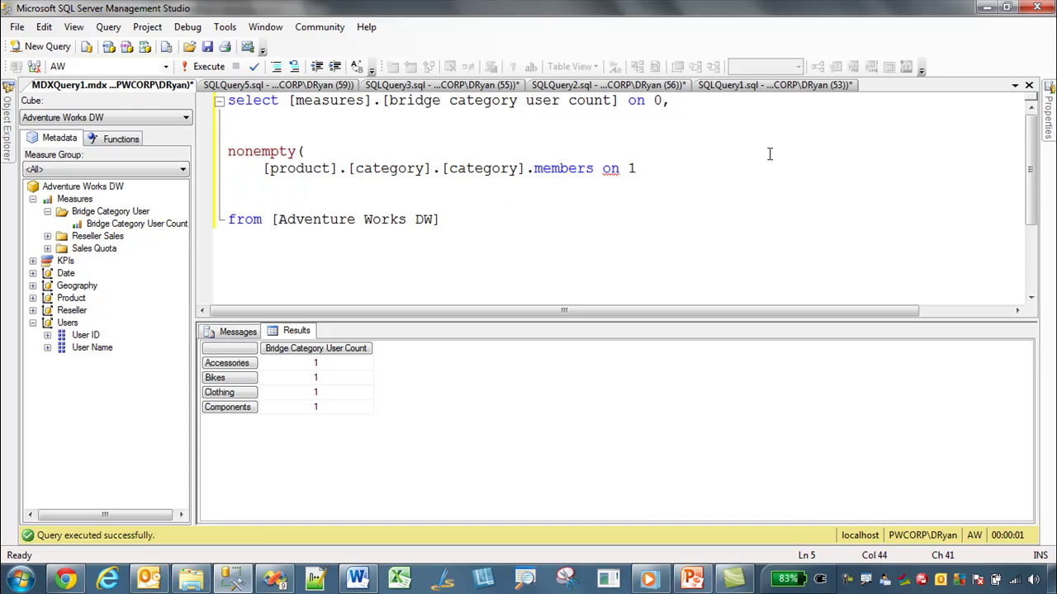
pyautogui.write(',')
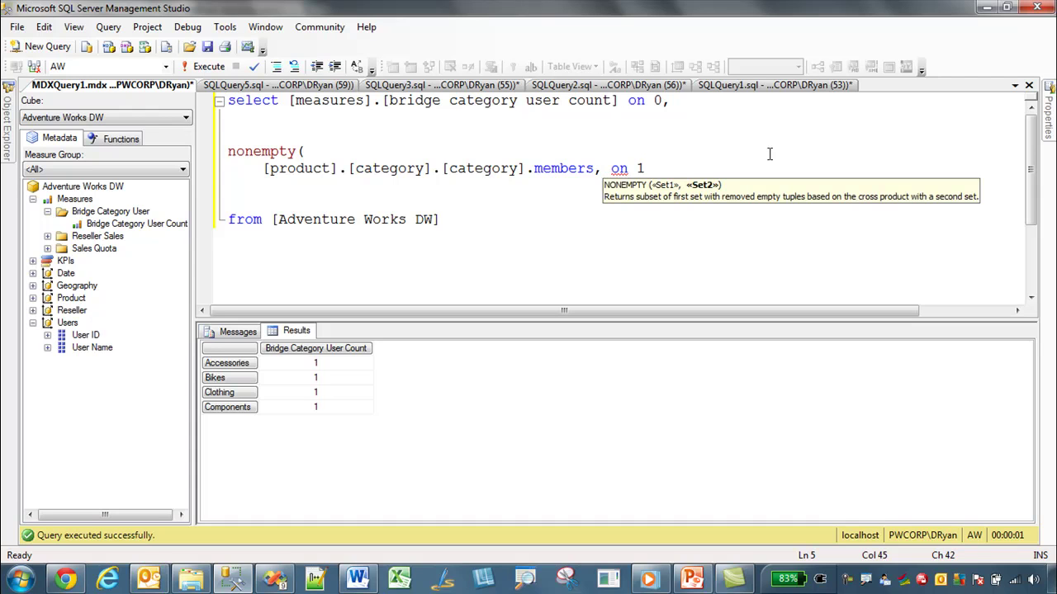
pyautogui.press('Return')
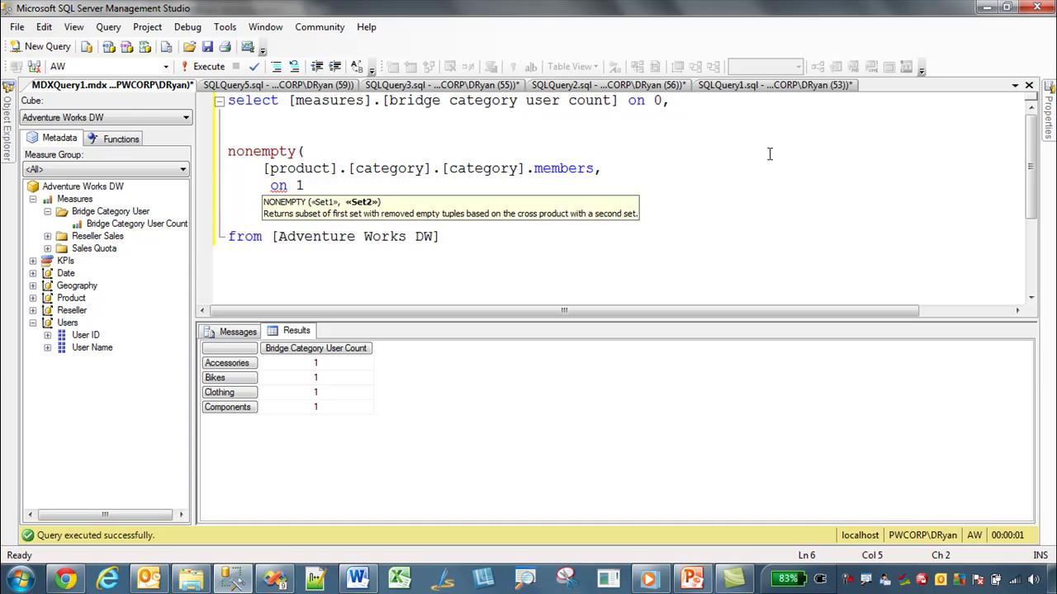
# Step: Copy [measures].[bridge category user count] from the select line into nonempty as its second set and close the parenthesis
pyautogui.moveTo(620, 100); pyautogui.dragTo(291, 100)
pyautogui.hotkey('ctrl', 'c')
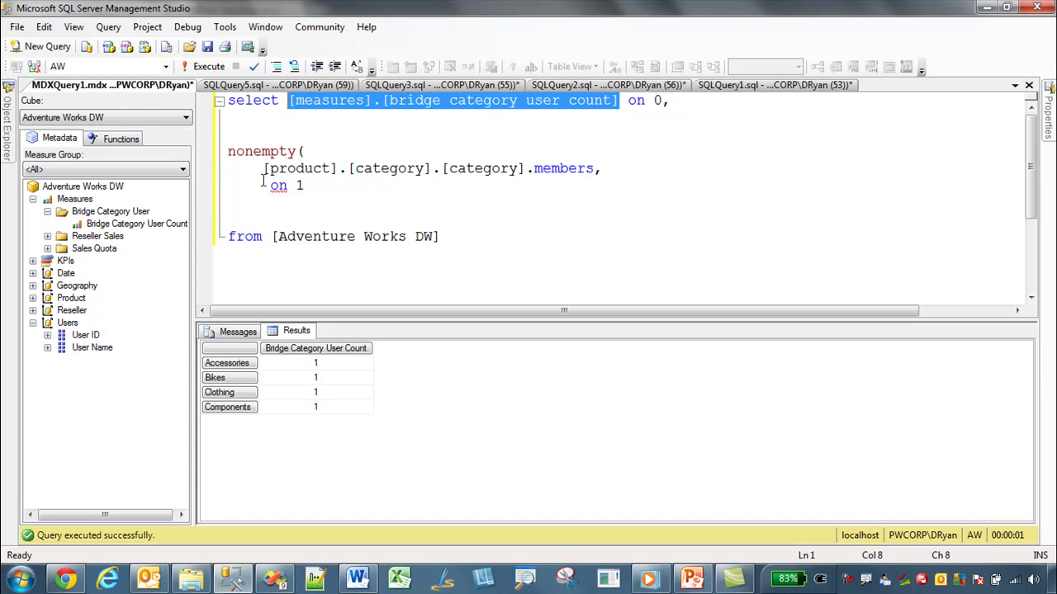
pyautogui.click(264, 185)
pyautogui.hotkey('ctrl', 'v')
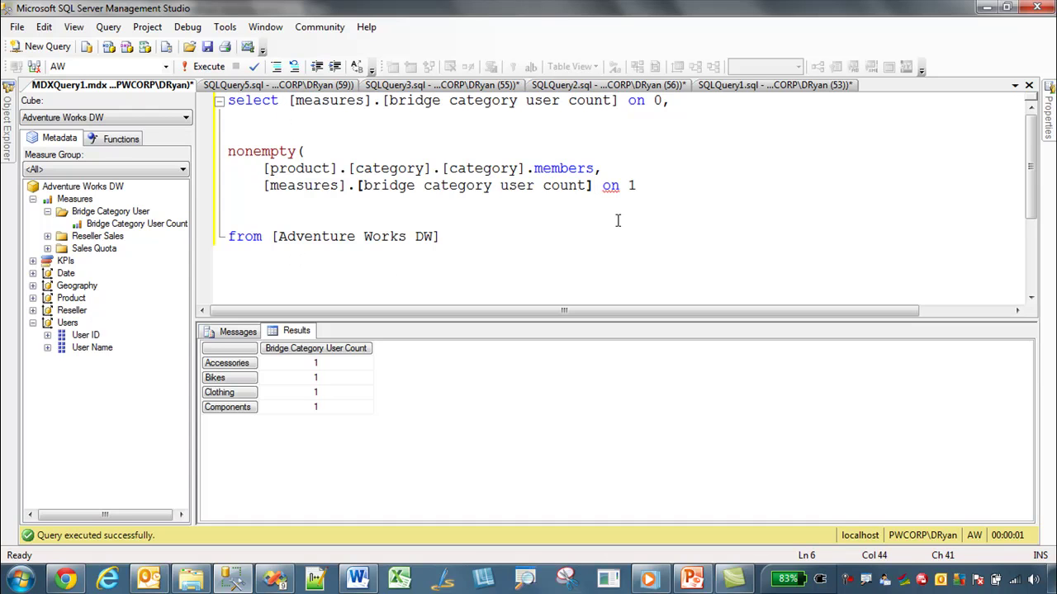
pyautogui.write(')')
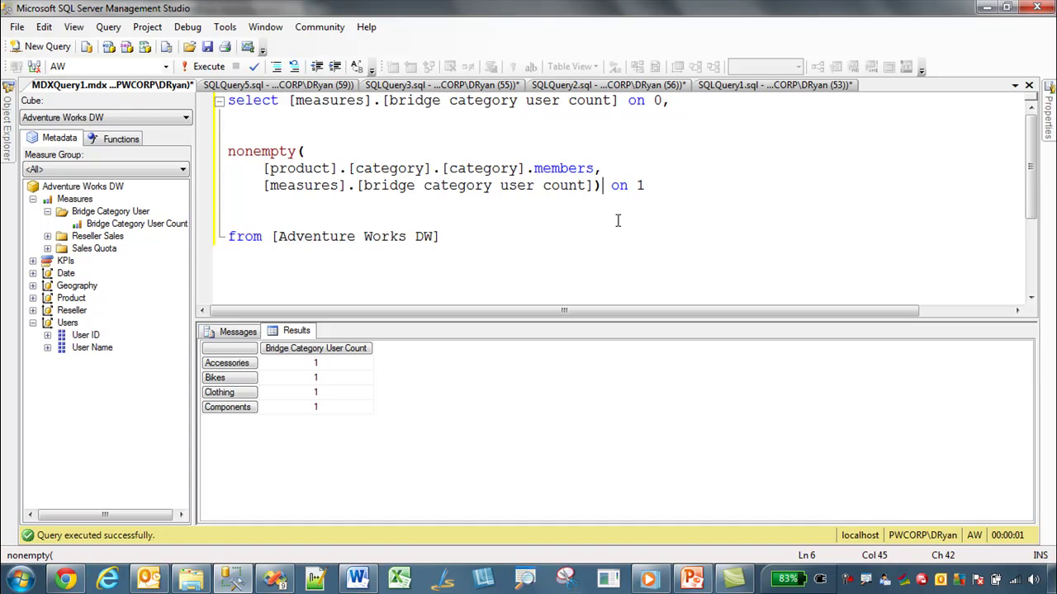
# Step: Run the query and examine the two sets passed to nonempty against the returned product categories
pyautogui.press('F5')
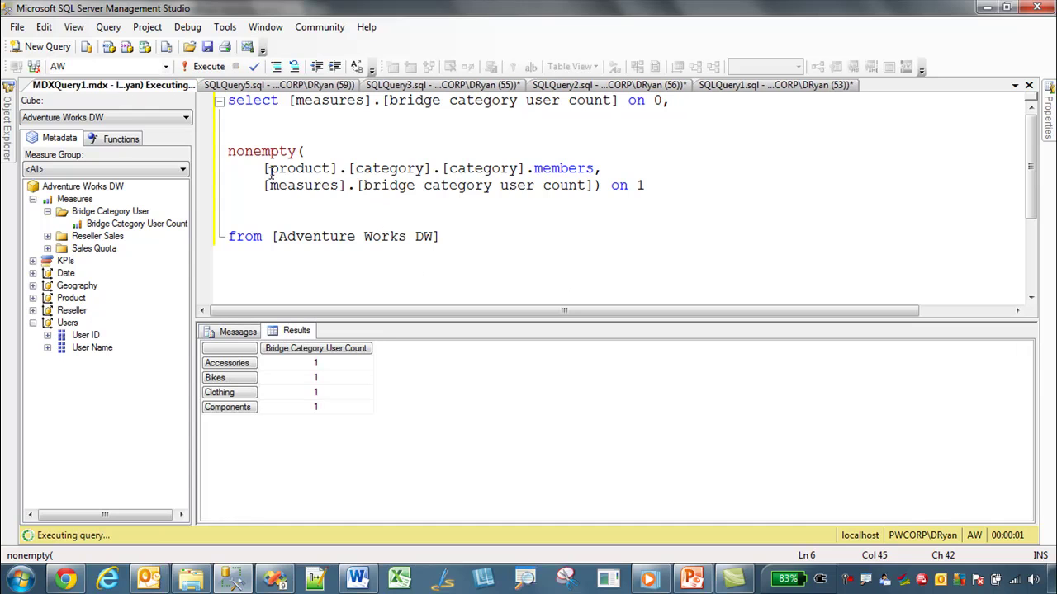
pyautogui.moveTo(264, 169); pyautogui.dragTo(595, 168)
pyautogui.moveTo(265, 185); pyautogui.dragTo(594, 188)
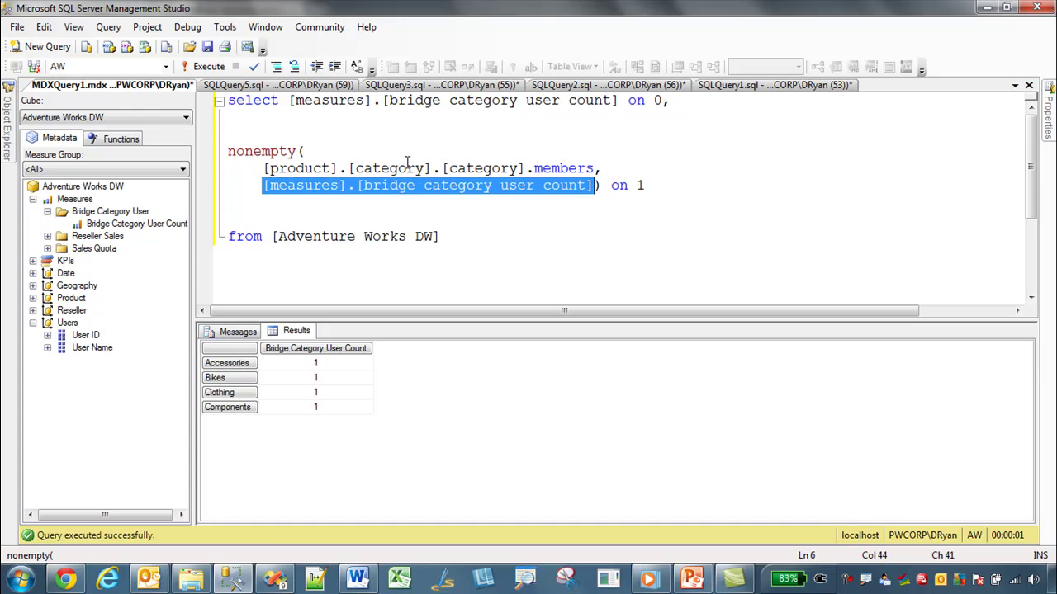
pyautogui.moveTo(330, 169); pyautogui.dragTo(593, 173)
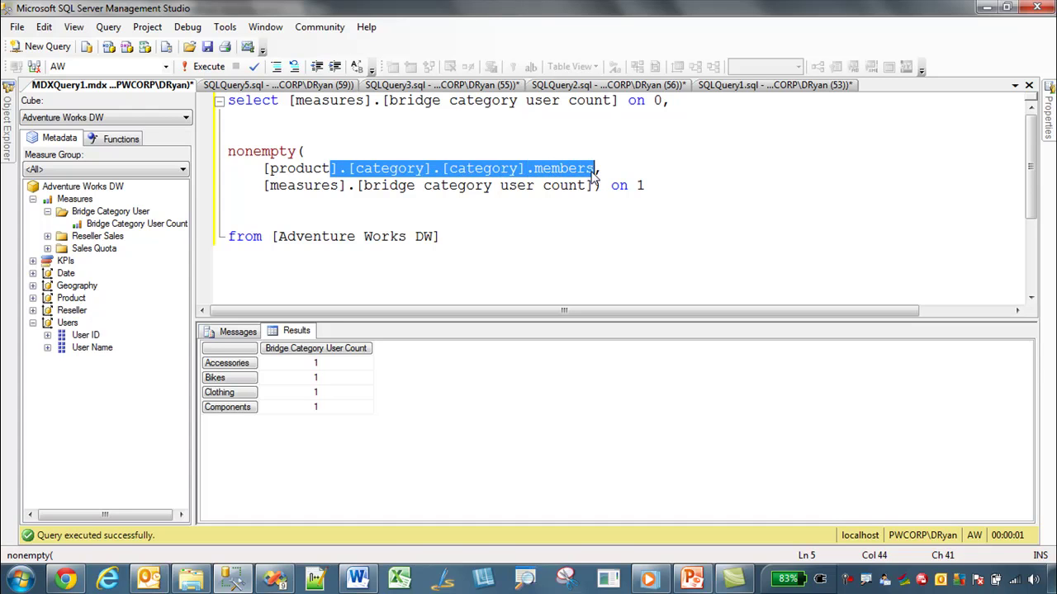
pyautogui.moveTo(371, 188); pyautogui.dragTo(593, 189)
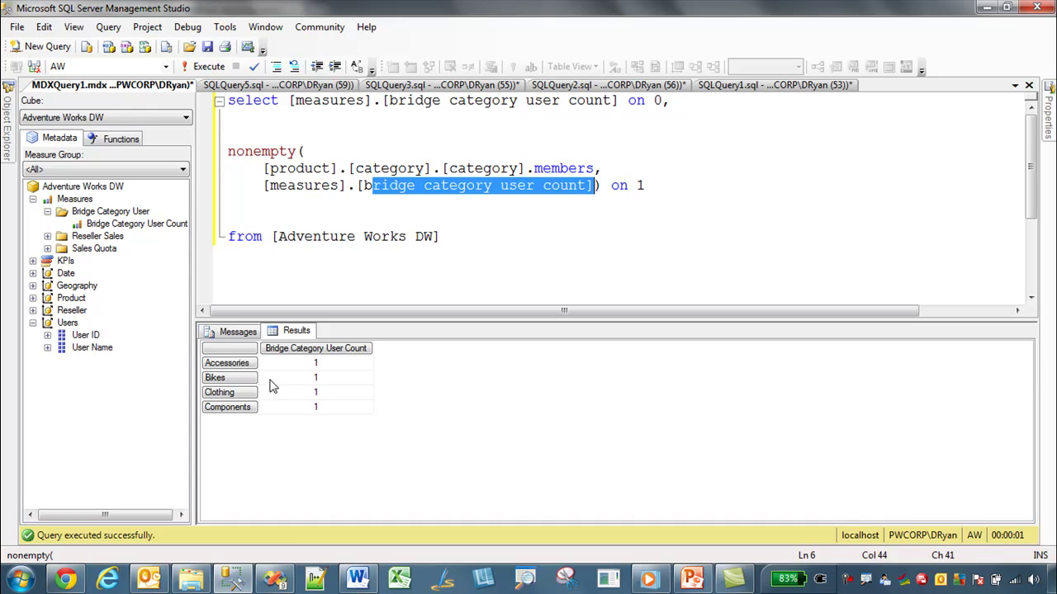
pyautogui.click(502, 188)
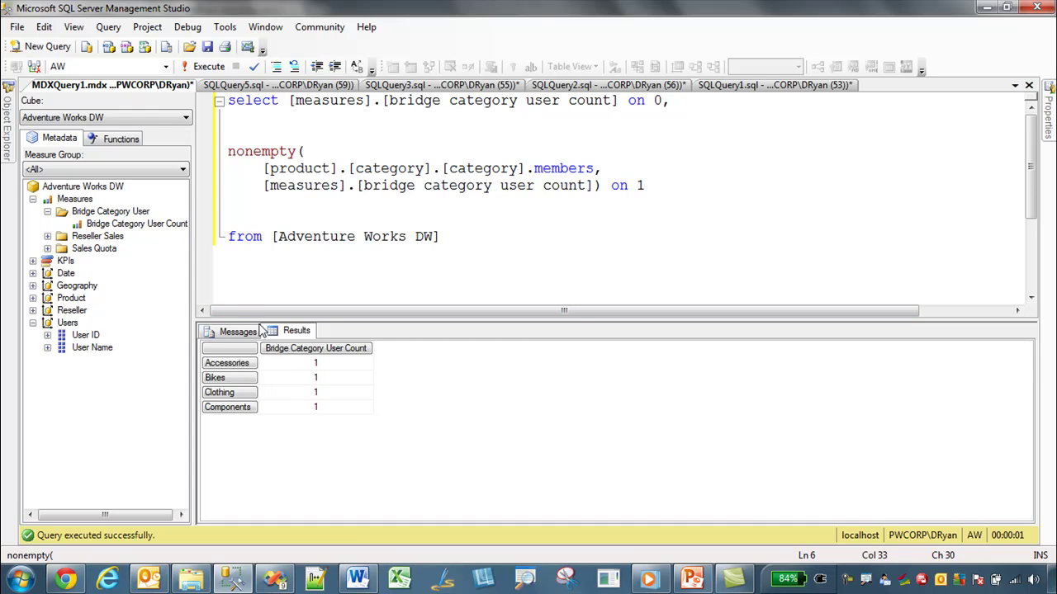
# Step: Start a tuple in nonempty's second set: open a parenthesis before [measures].[bridge category user count] and follow the measure with a comma and a line break
pyautogui.moveTo(263, 186); pyautogui.dragTo(598, 191)
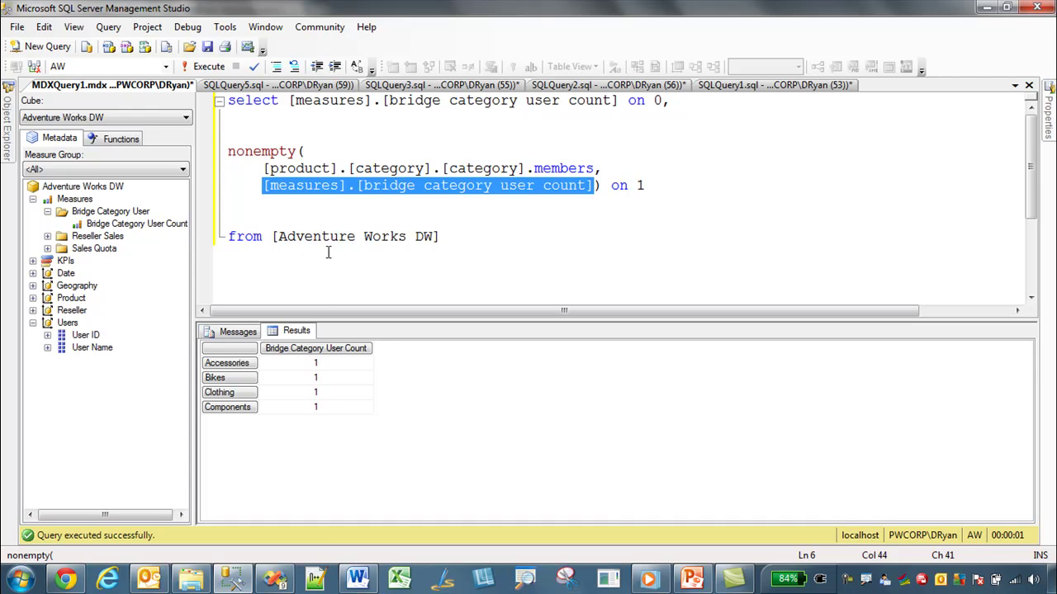
pyautogui.press('Left')
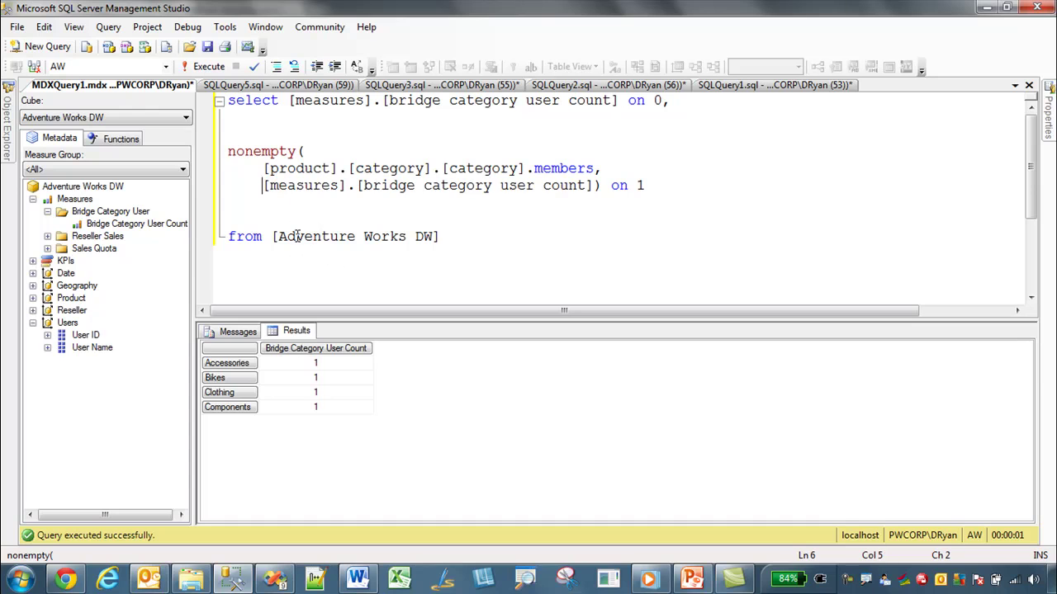
pyautogui.write('(')
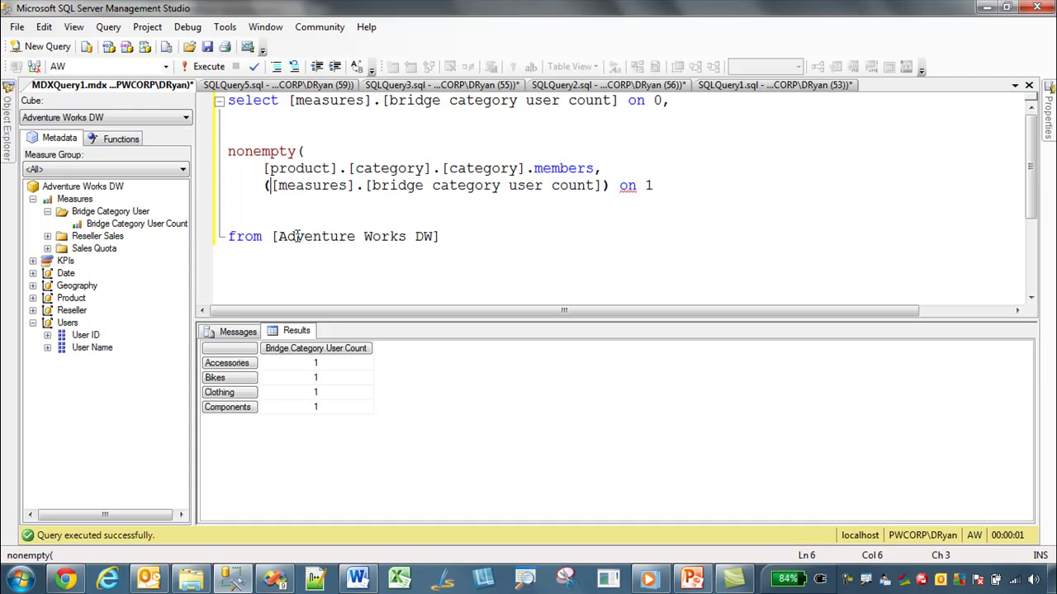
pyautogui.click(602, 186)
pyautogui.write(',')
pyautogui.press('Return')
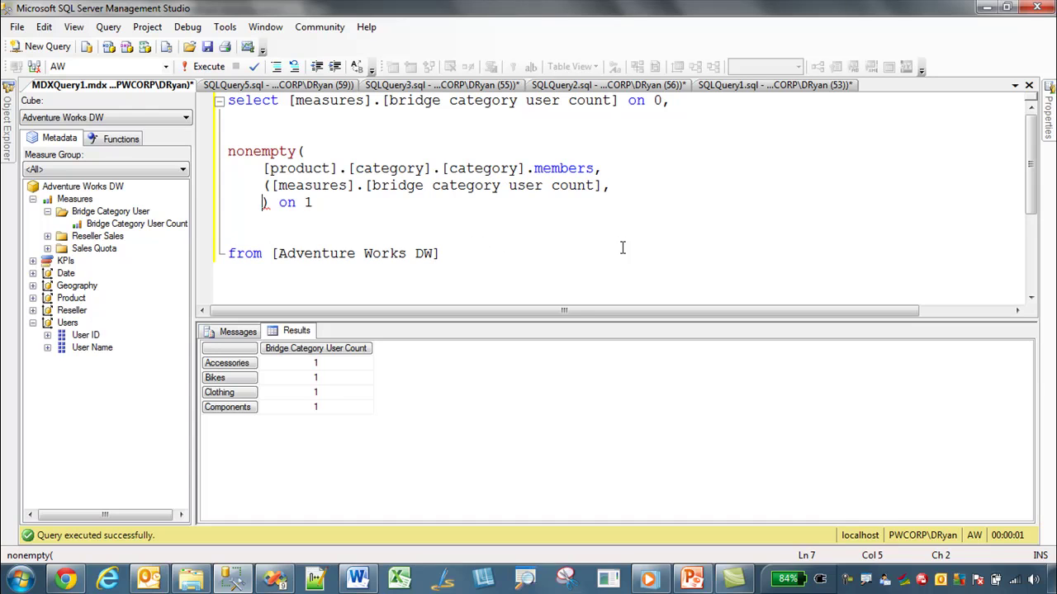
# Step: Add the current user's PWCORP member from the Users dimension's User Name attribute to the tuple, close its parenthesis and run the query
pyautogui.click(48, 347)
pyautogui.click(62, 373)
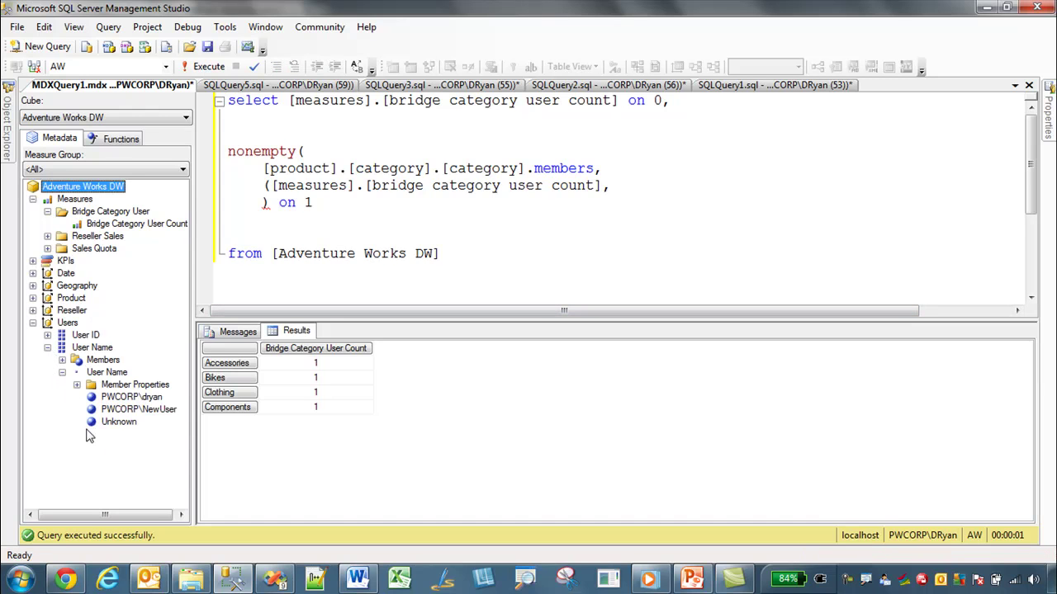
pyautogui.moveTo(128, 401); pyautogui.dragTo(279, 213)
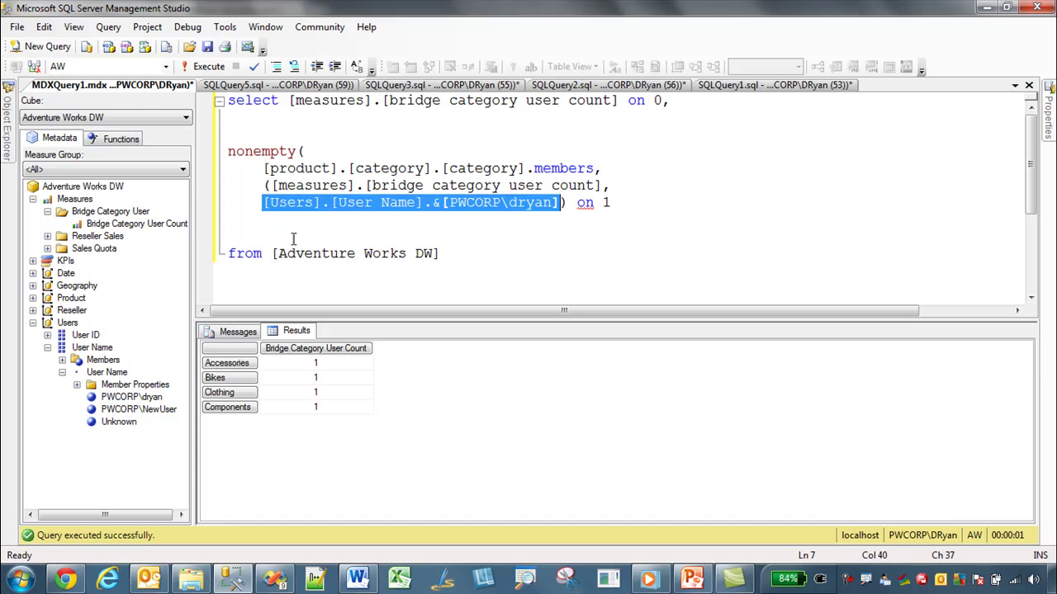
pyautogui.click(561, 206)
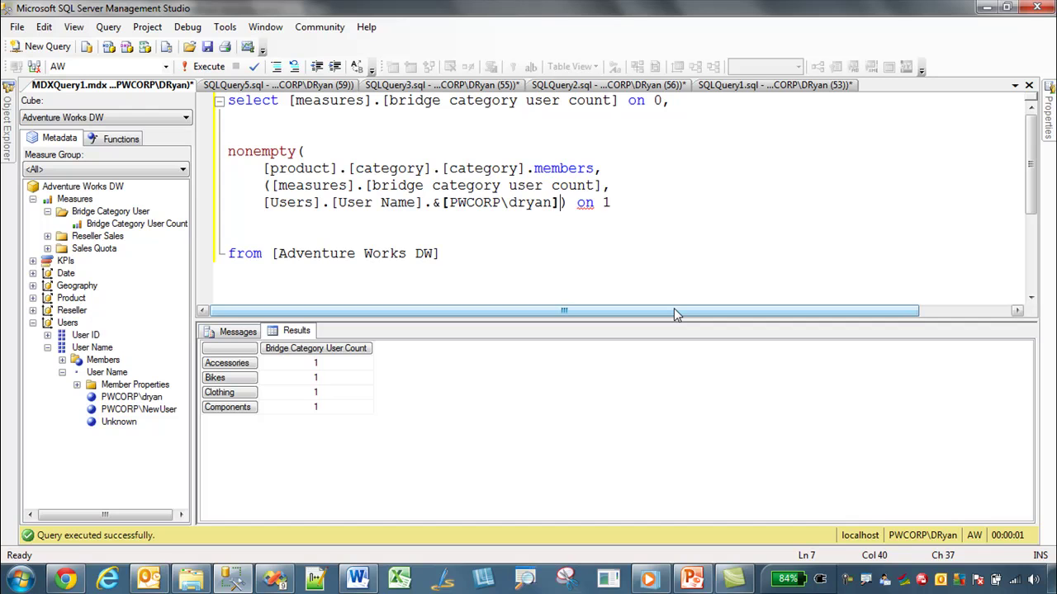
pyautogui.write(')')
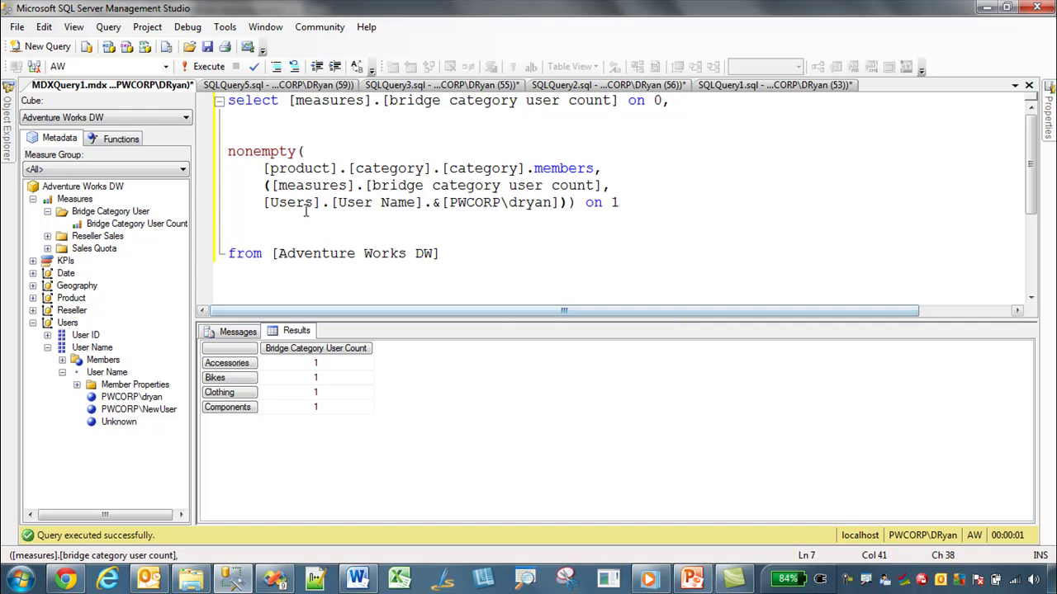
pyautogui.press('F5')
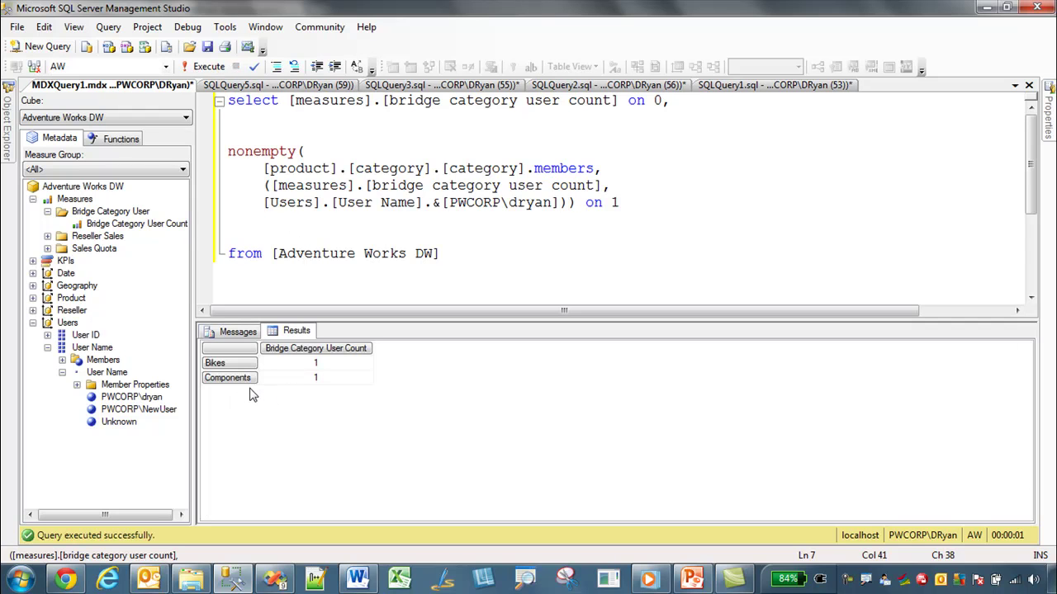
# Step: Review the nonempty sets, the hard-coded user member and the categories returned for that user
pyautogui.click(277, 185)
pyautogui.moveTo(229, 153); pyautogui.dragTo(603, 170)
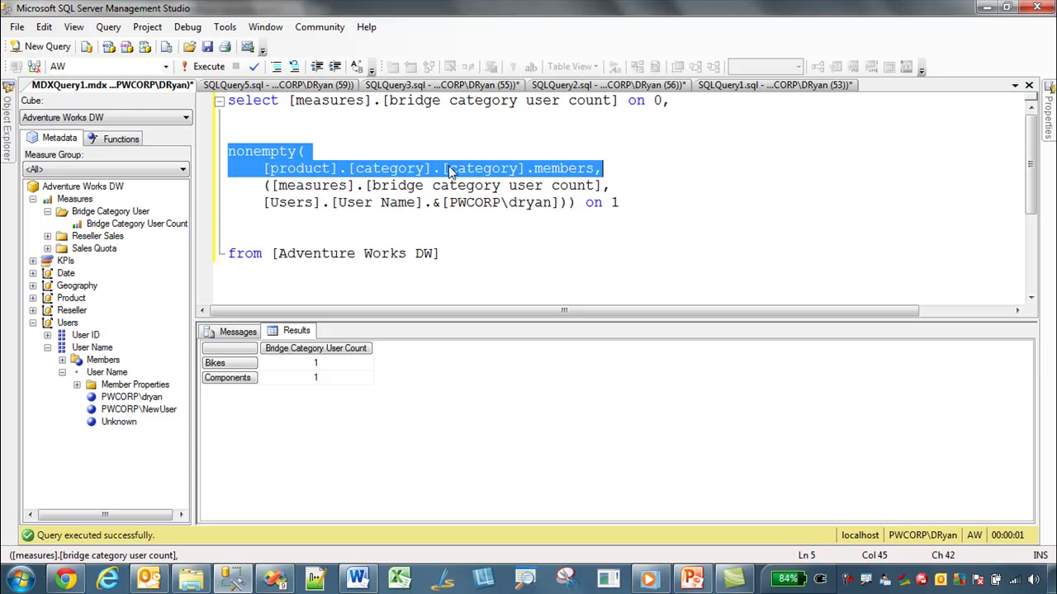
pyautogui.moveTo(290, 185); pyautogui.dragTo(400, 202)
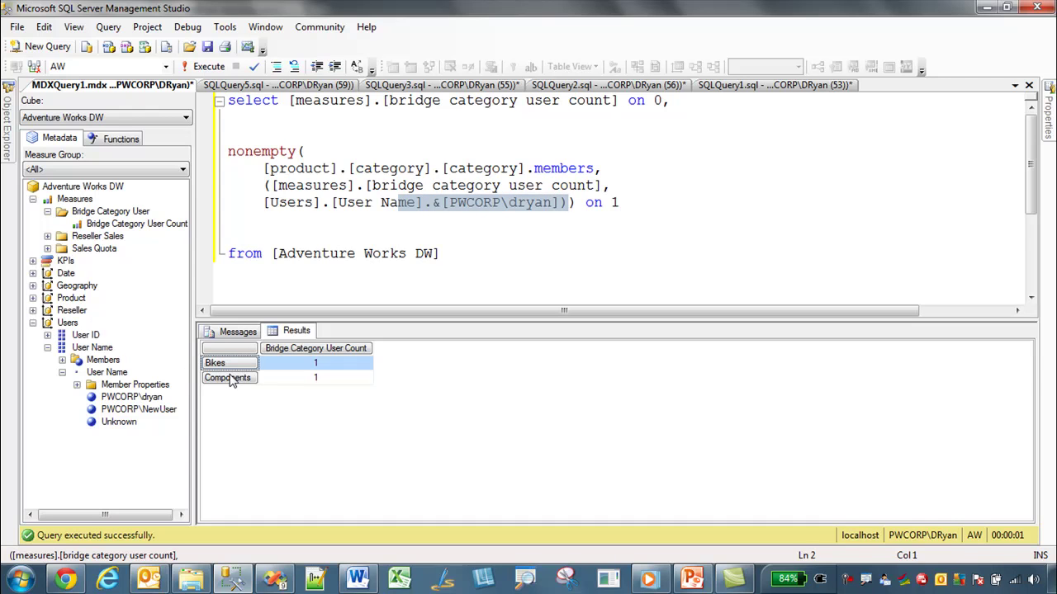
pyautogui.click(392, 217)
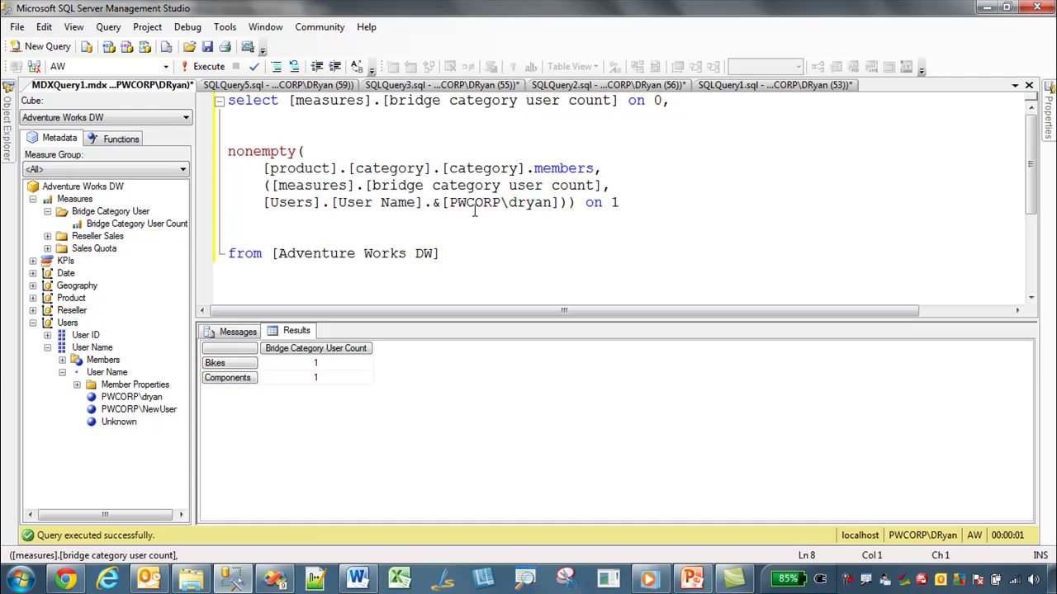
pyautogui.moveTo(450, 203); pyautogui.dragTo(559, 203)
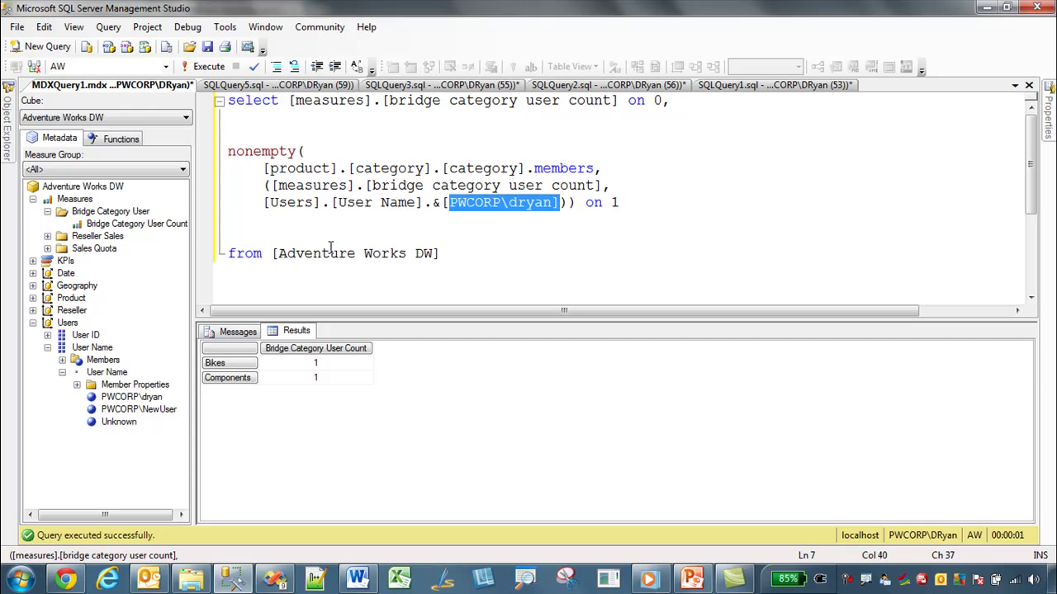
# Step: Wrap the [Users].[User Name] member in StrToMember( ), enclosing the whole member reference in double quotes
pyautogui.click(264, 203)
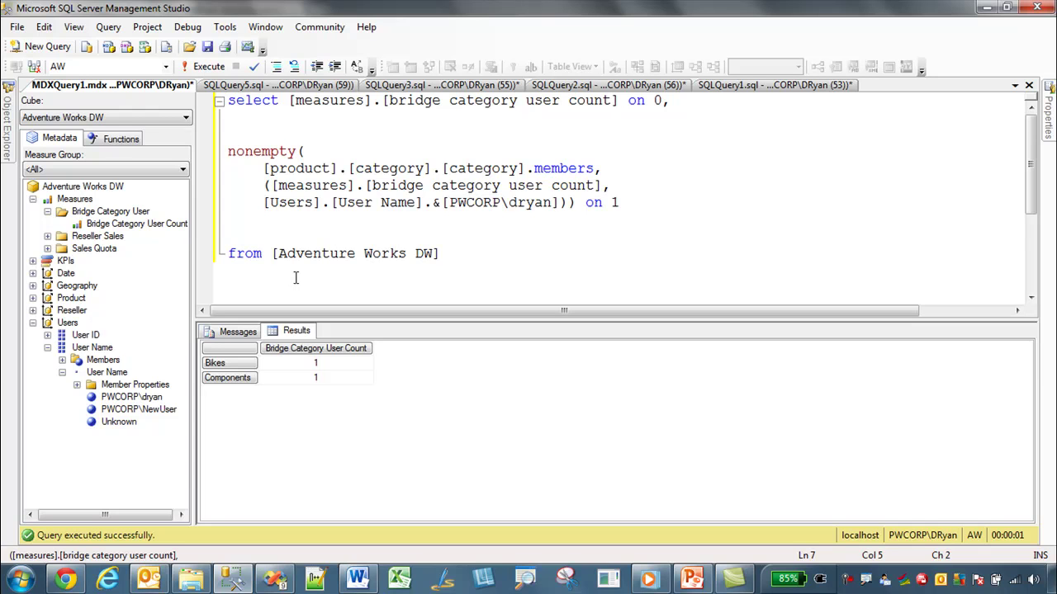
pyautogui.write('StrToMemb')
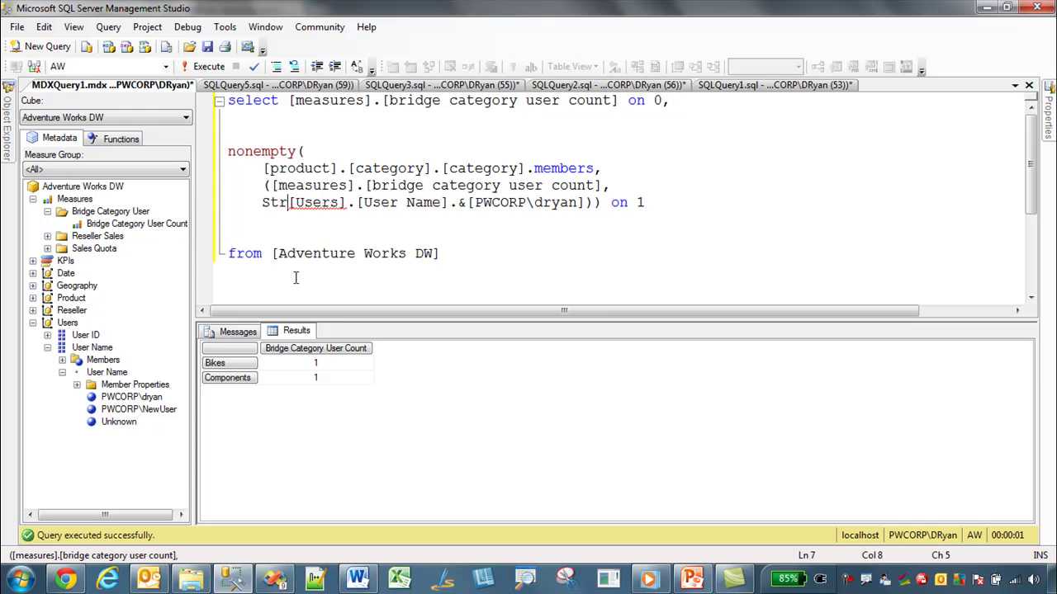
pyautogui.write('er')
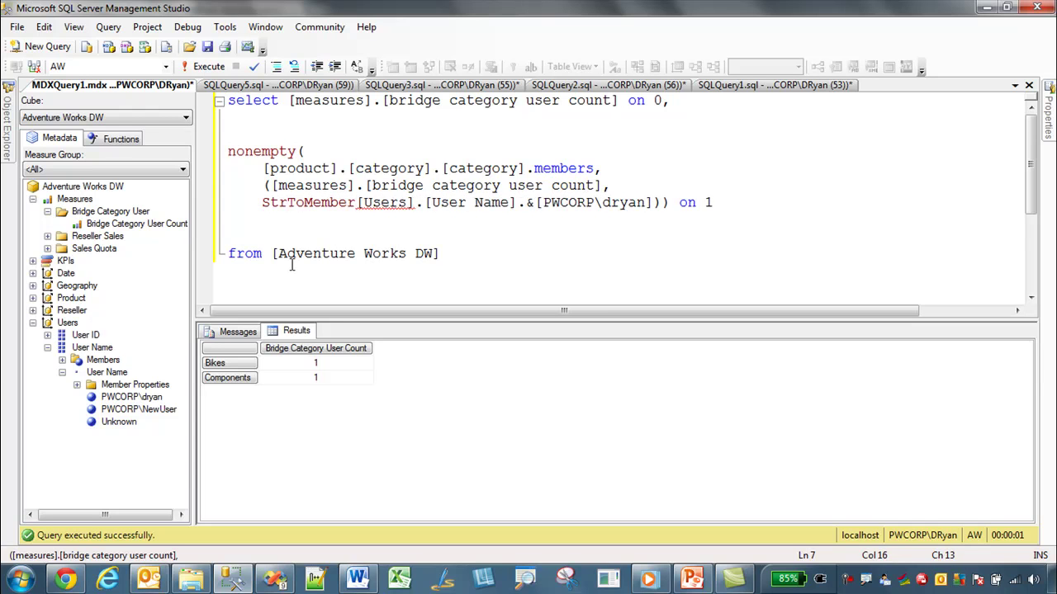
pyautogui.write('(')
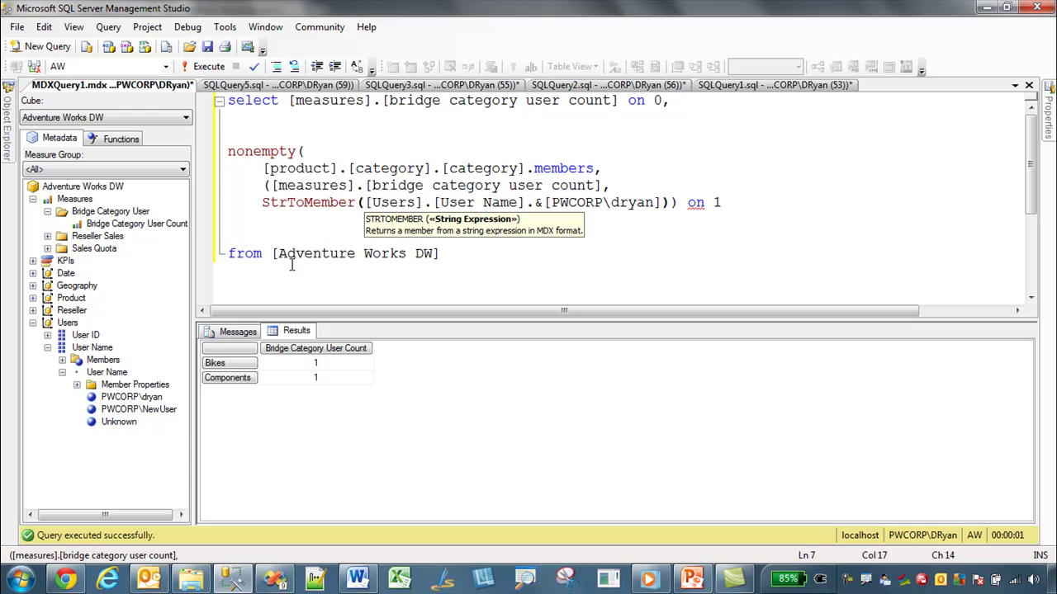
pyautogui.write('"')
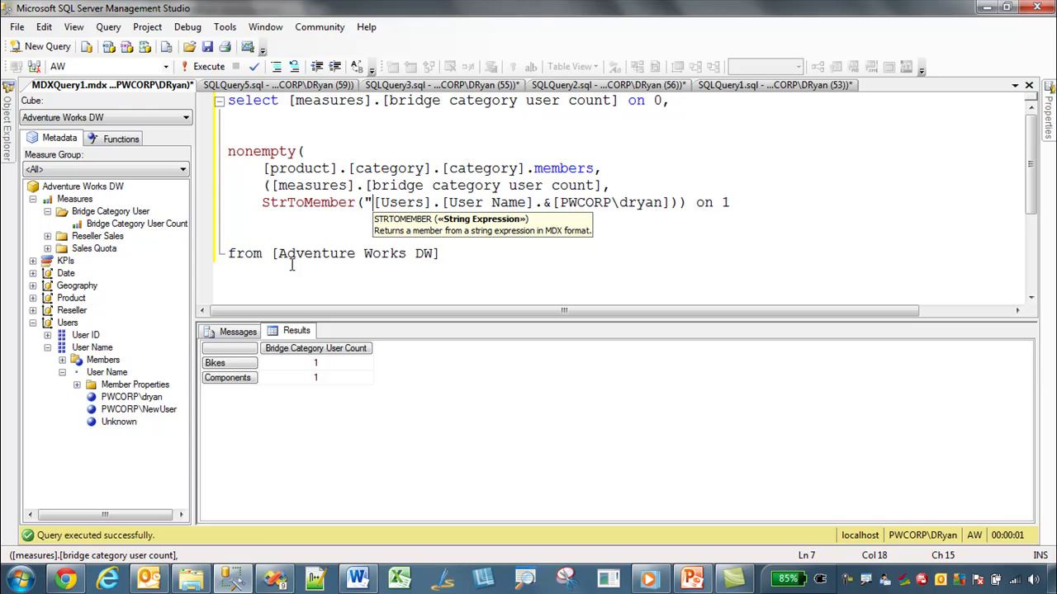
pyautogui.click(673, 202)
pyautogui.write('"')
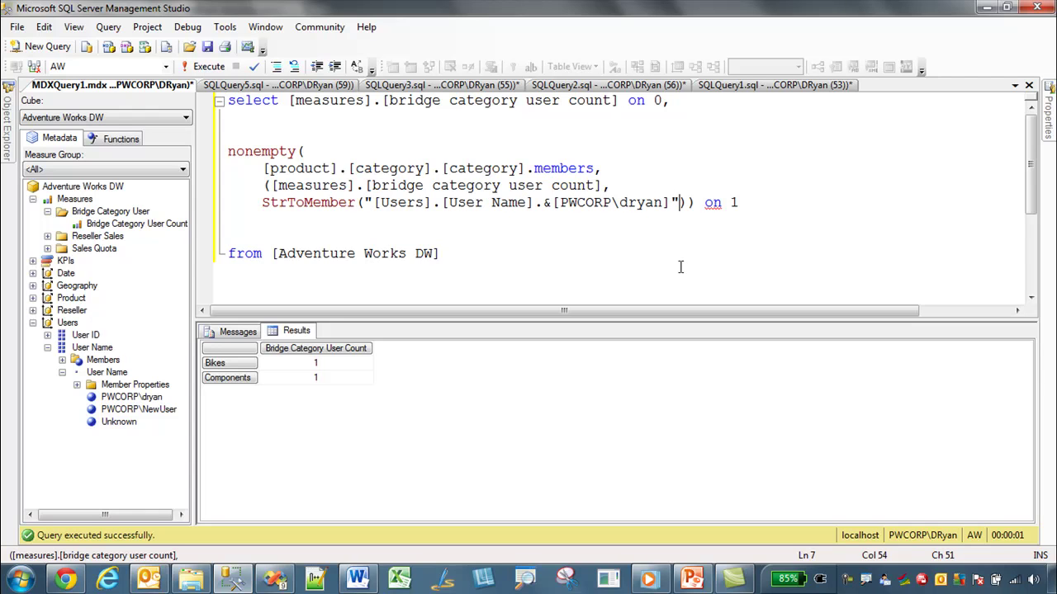
pyautogui.write(')')
# Step: Put the remaining closing parentheses with "on 1" on their own line and indent the StrToMember line one level
pyautogui.press('Return')
pyautogui.click(262, 203)
pyautogui.press('Tab')
pyautogui.click(414, 203)
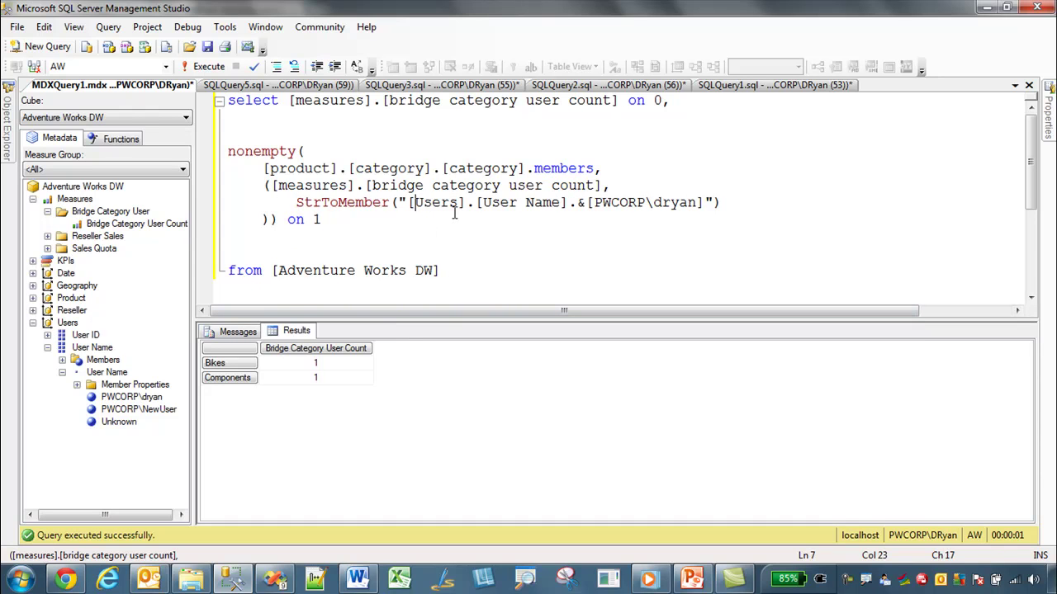
# Step: Run the query and examine the StrToMember call and its quoted member string
pyautogui.press('F5')
pyautogui.moveTo(682, 202); pyautogui.dragTo(715, 206)
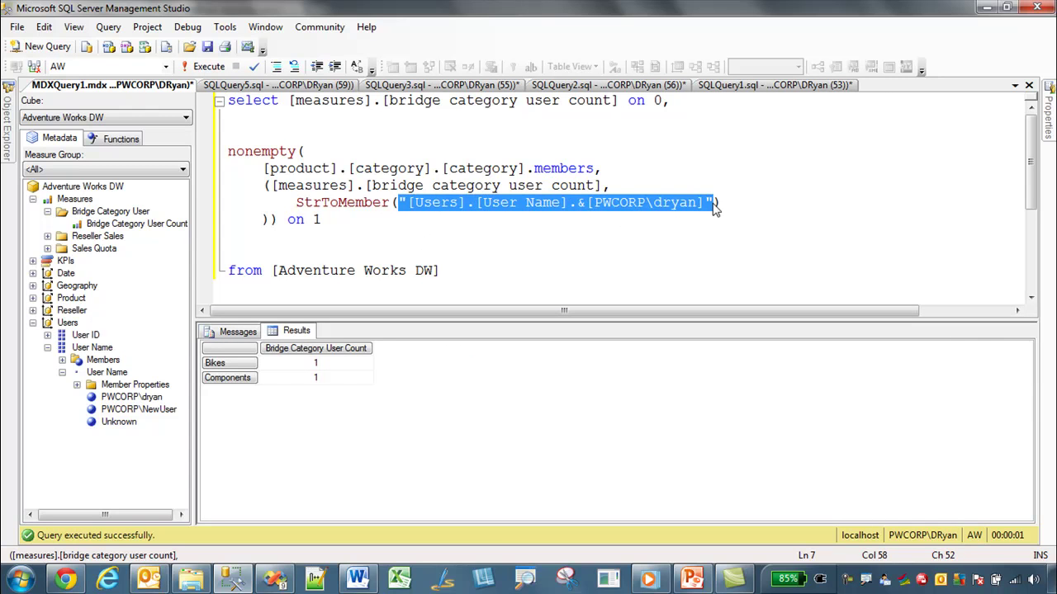
pyautogui.click(715, 206)
pyautogui.moveTo(297, 202); pyautogui.dragTo(716, 208)
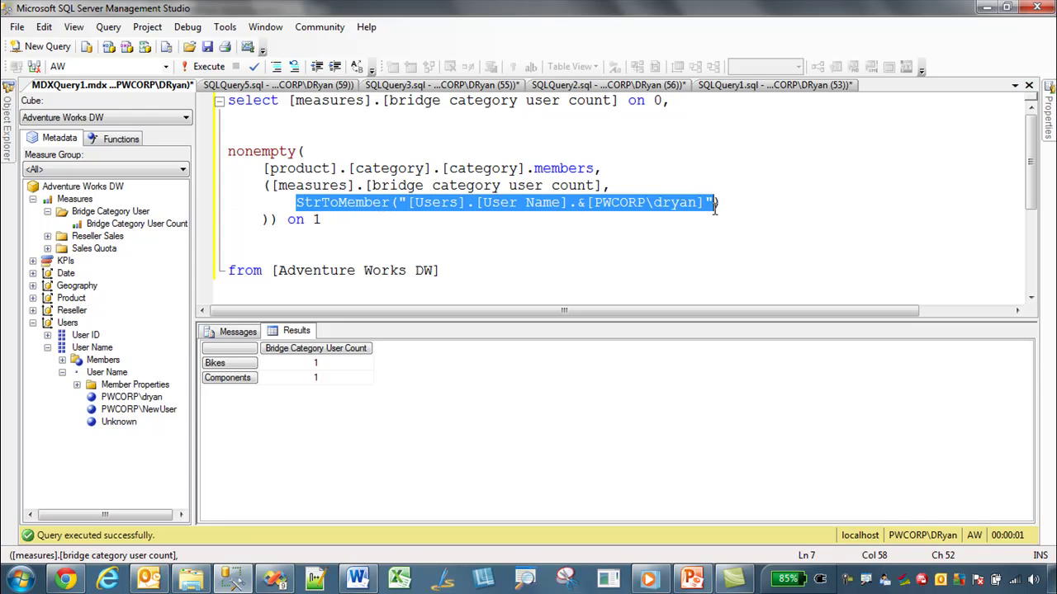
pyautogui.click(687, 202)
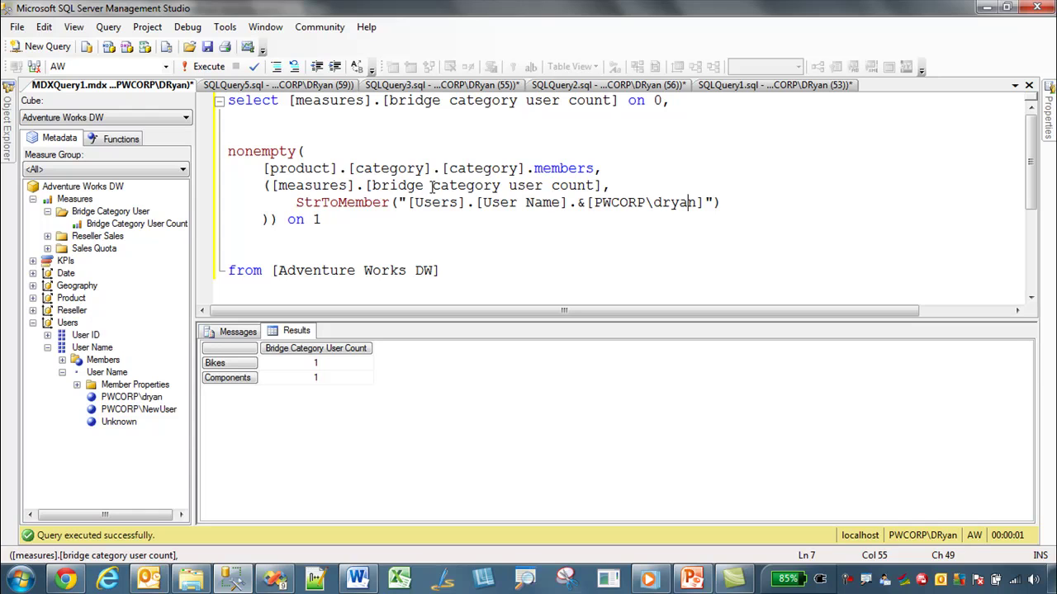
# Step: Replace the hard-coded account name in the StrToMember string with username(), concatenated using " + before it and + " after it
pyautogui.click(594, 205)
pyautogui.write('" +')
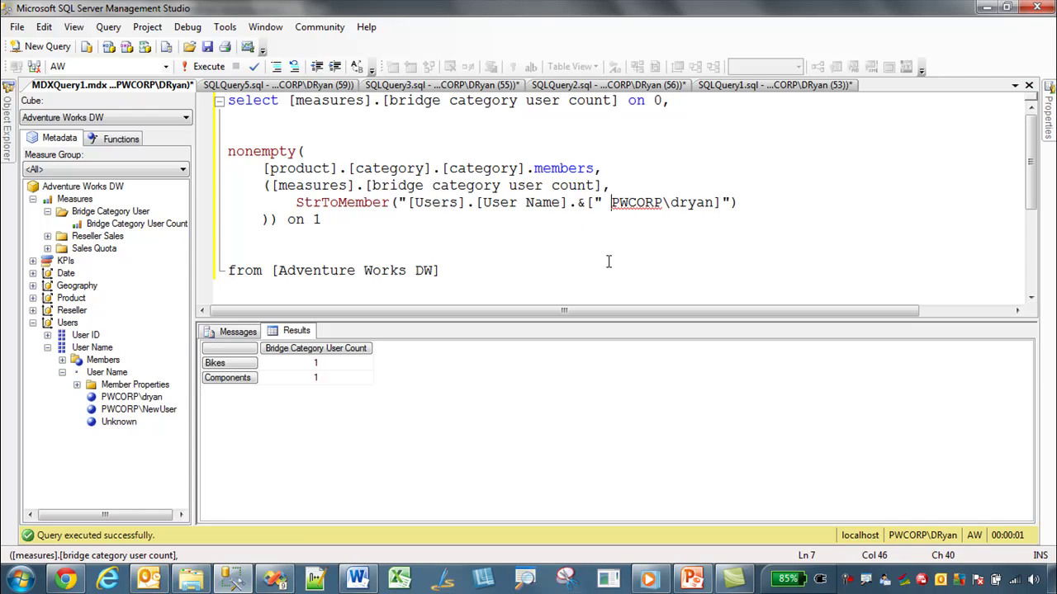
pyautogui.click(734, 202)
pyautogui.write('+ "')
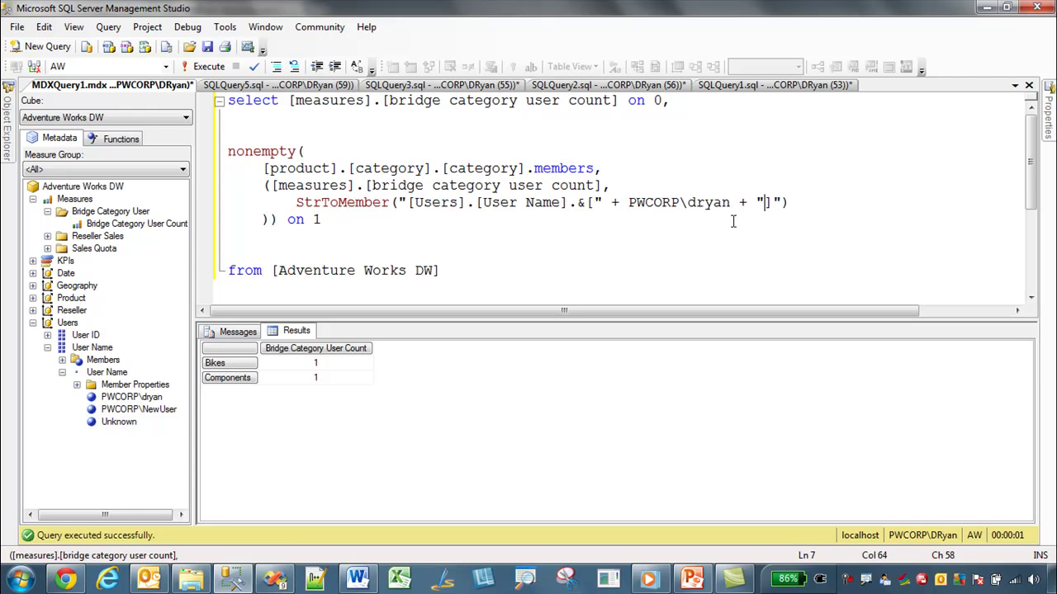
pyautogui.moveTo(732, 204); pyautogui.dragTo(629, 204)
pyautogui.write('username()')
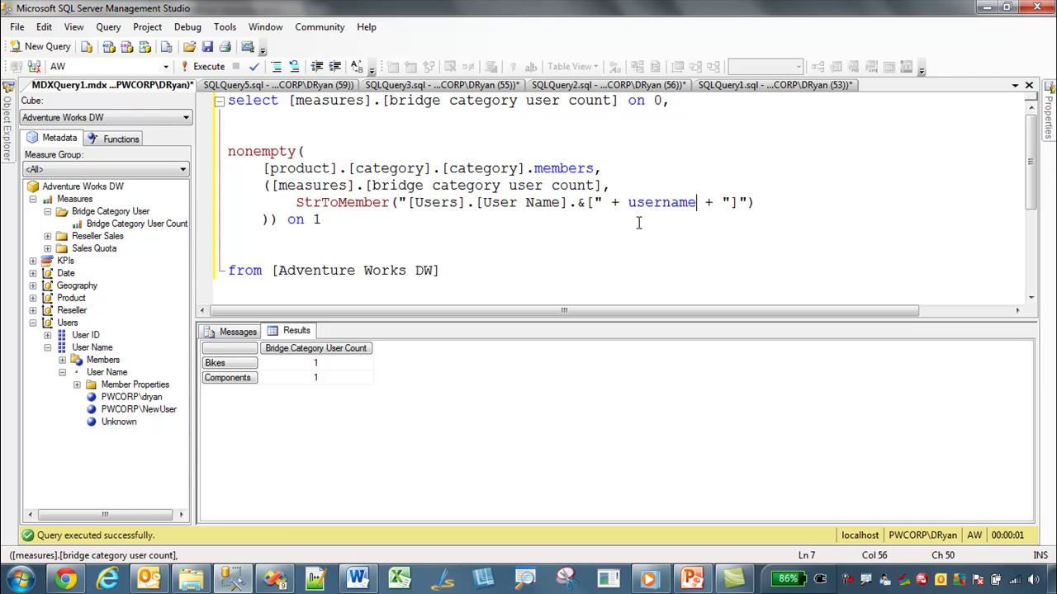
# Step: Run the query with username() and check the category rows it returns
pyautogui.moveTo(712, 204); pyautogui.dragTo(628, 204)
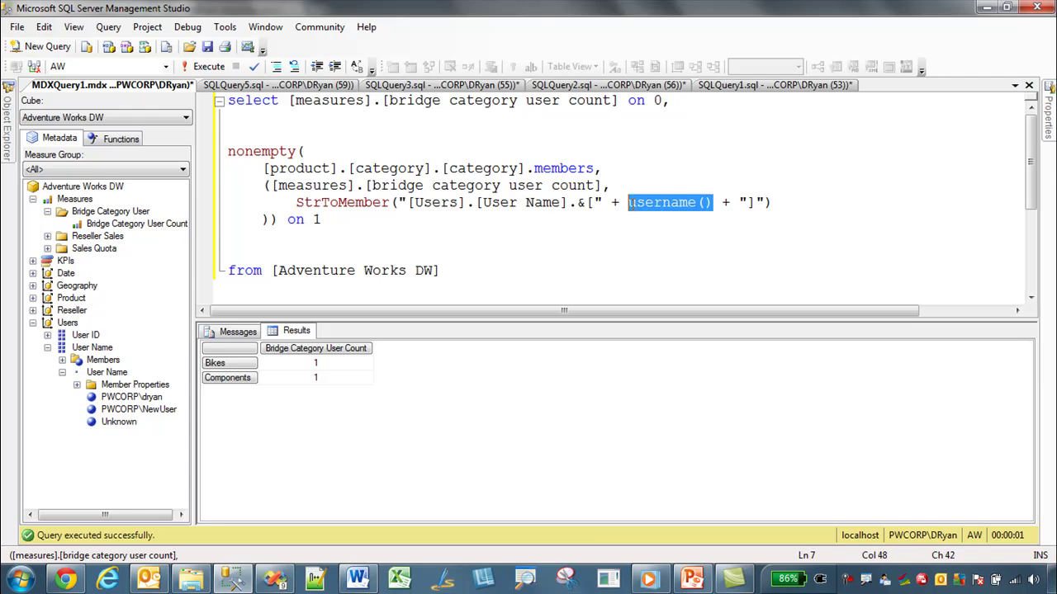
pyautogui.click(638, 205)
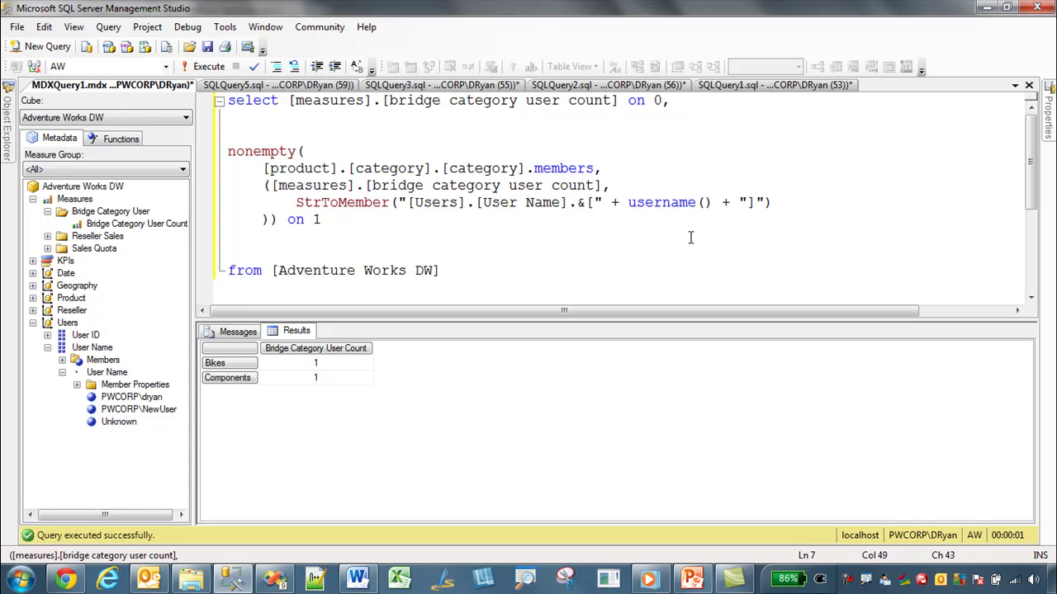
pyautogui.click(679, 235)
pyautogui.press('F5')
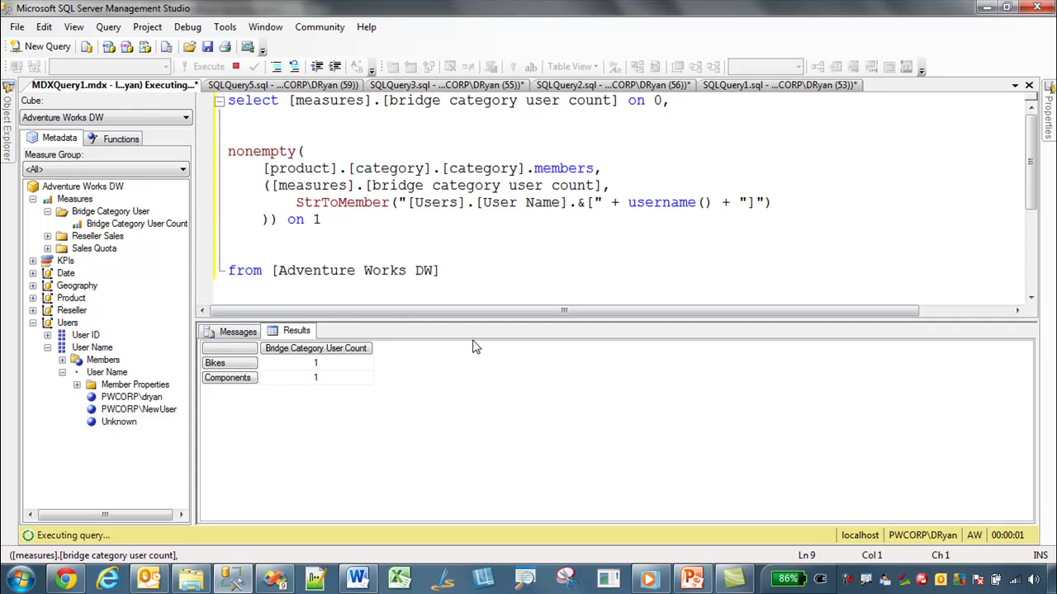
pyautogui.click(235, 364)
pyautogui.click(235, 378)
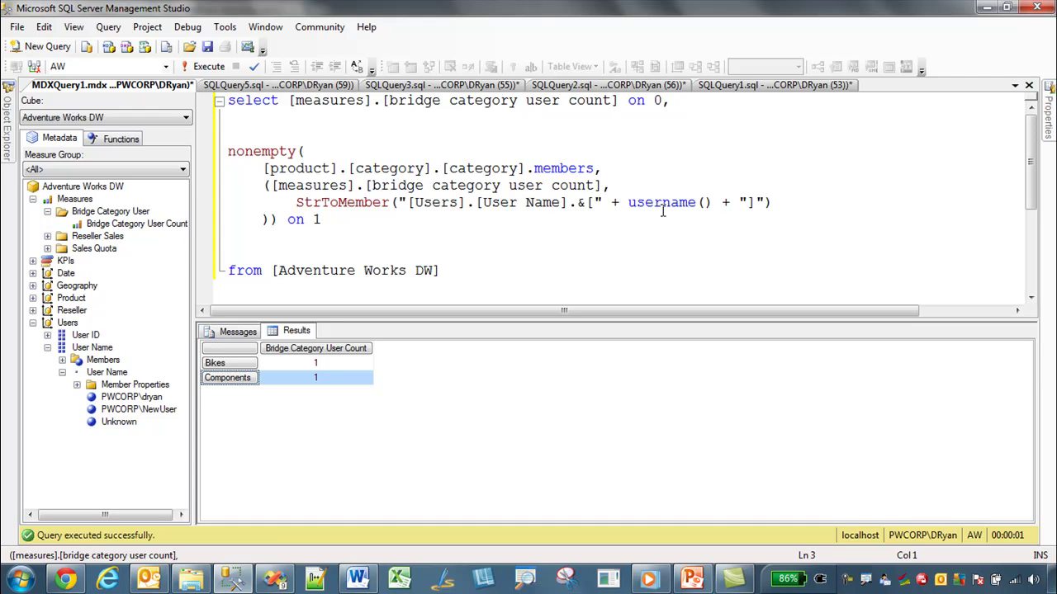
# Step: Copy the whole nonempty(...) set expression from the MDX query, leaving out "on 1"
pyautogui.moveTo(628, 202); pyautogui.dragTo(730, 203)
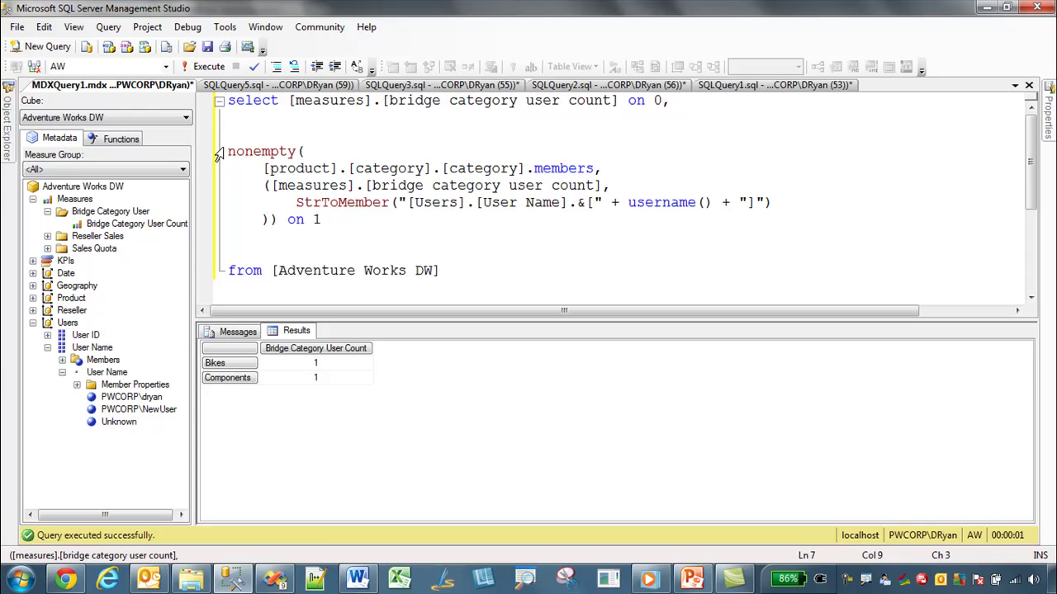
pyautogui.moveTo(228, 151); pyautogui.dragTo(278, 233)
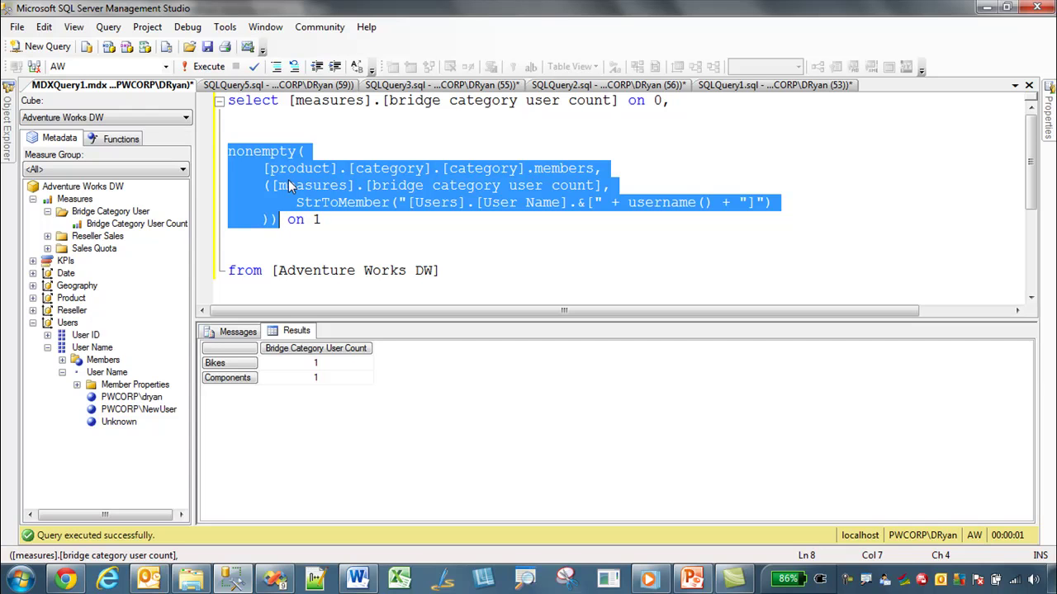
pyautogui.rightClick(288, 180)
pyautogui.click(324, 211)
pyautogui.click(342, 251)
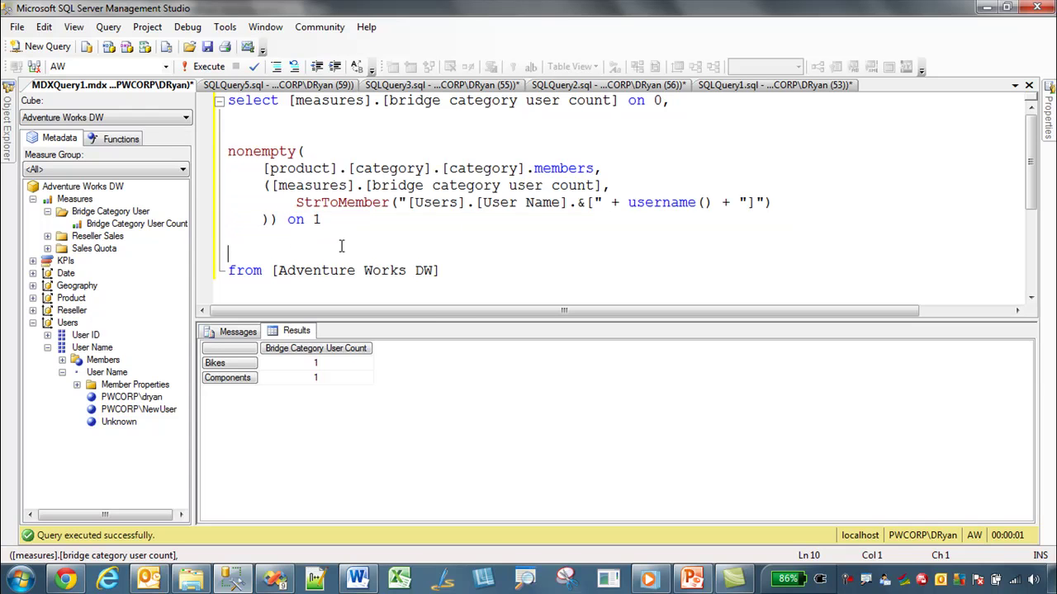
# Step: Switch to Visual Studio and open the Dynamic role's advanced dimension data settings for the Product dimension's Category attribute
pyautogui.click(279, 584)
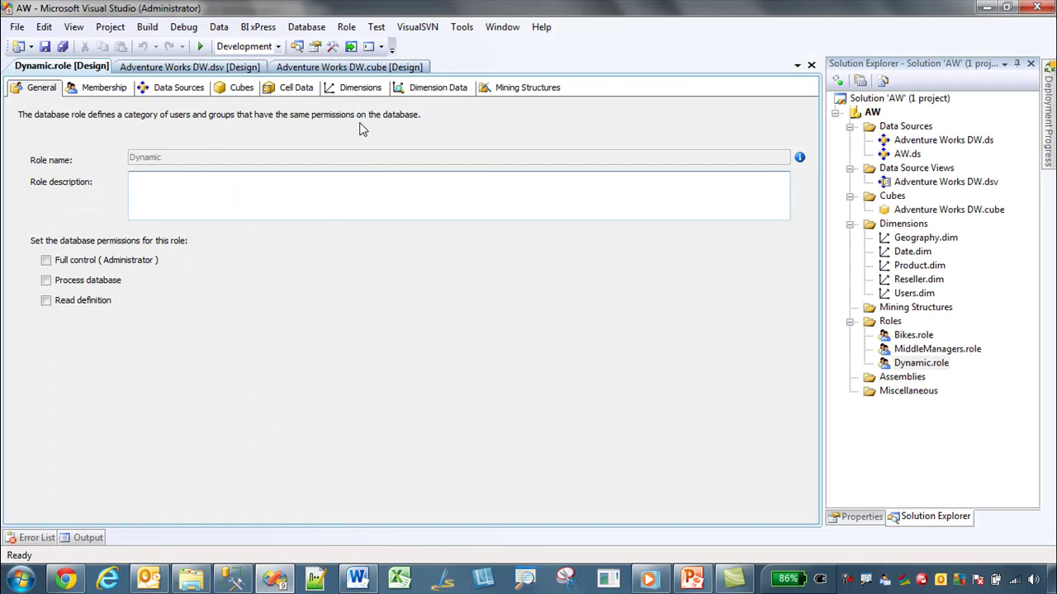
pyautogui.click(411, 94)
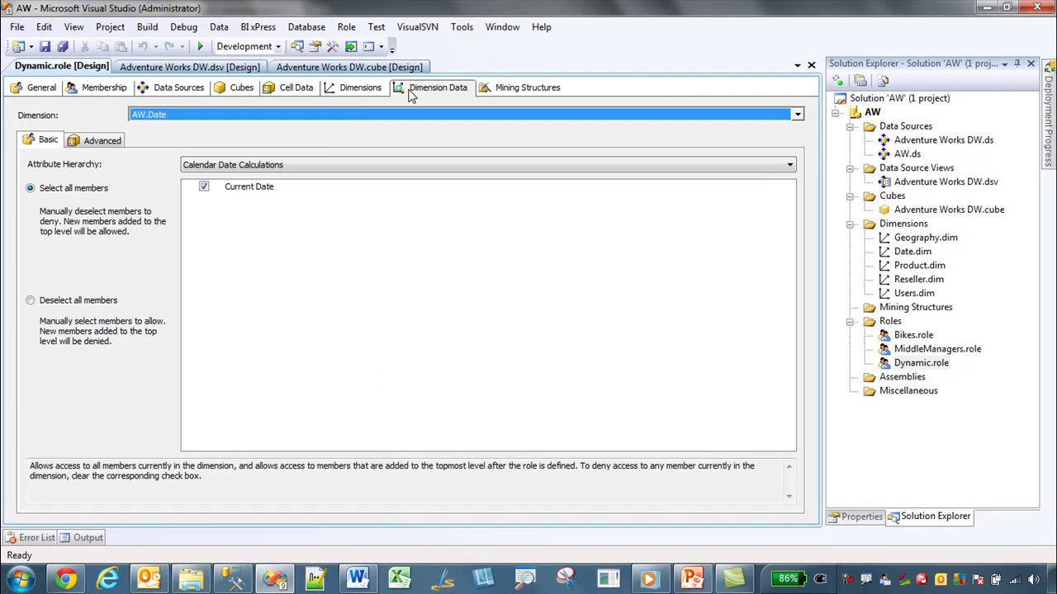
pyautogui.click(256, 116)
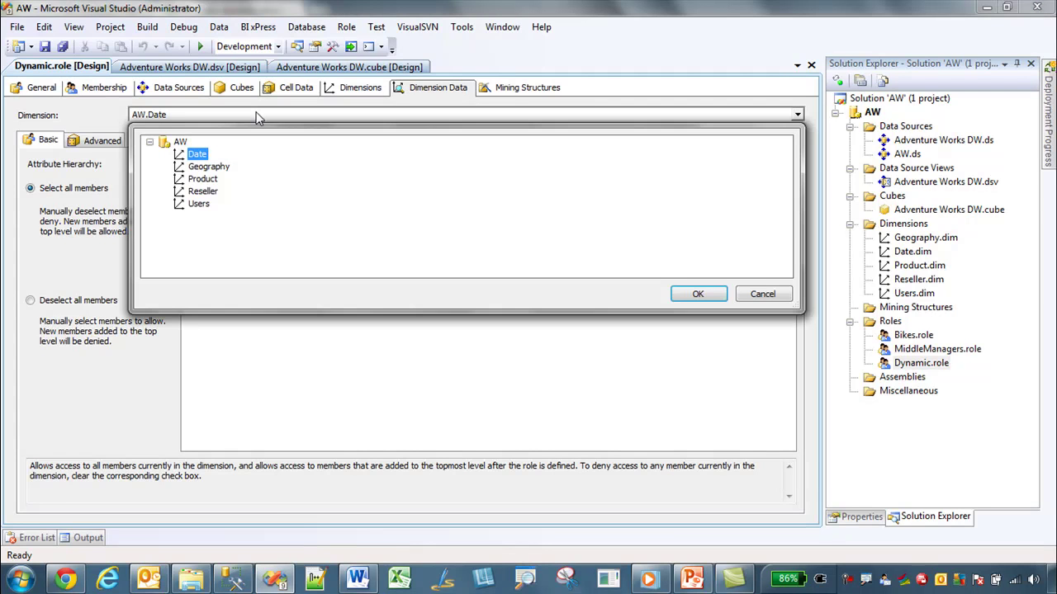
pyautogui.click(203, 179)
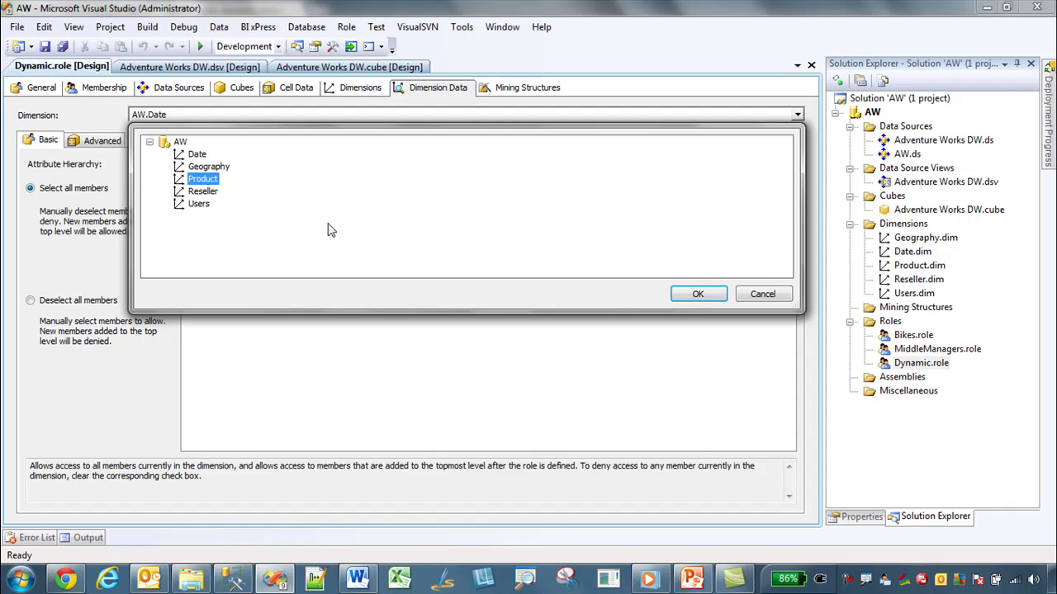
pyautogui.click(693, 295)
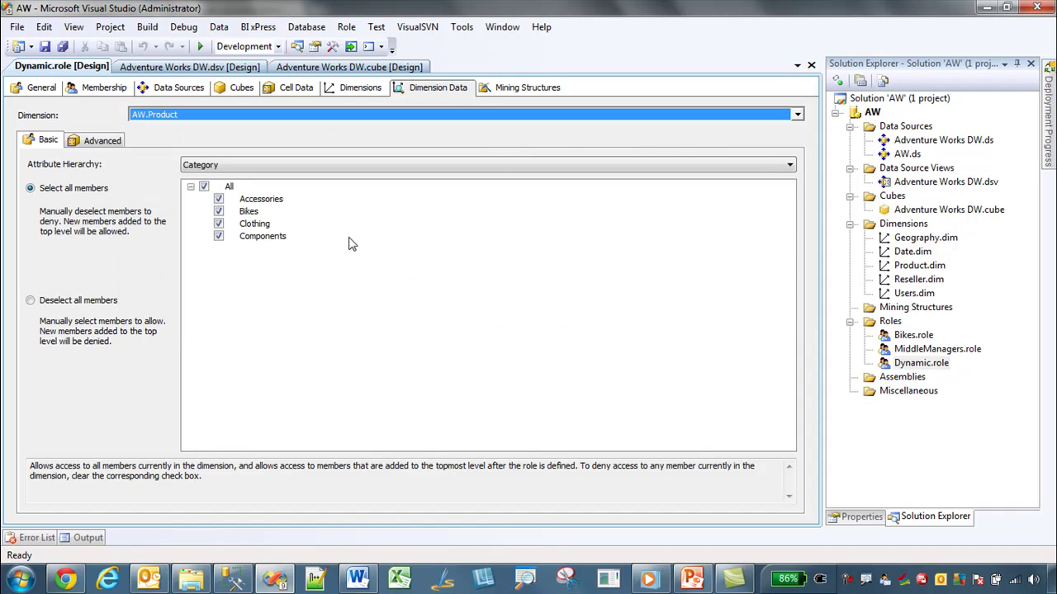
pyautogui.click(95, 142)
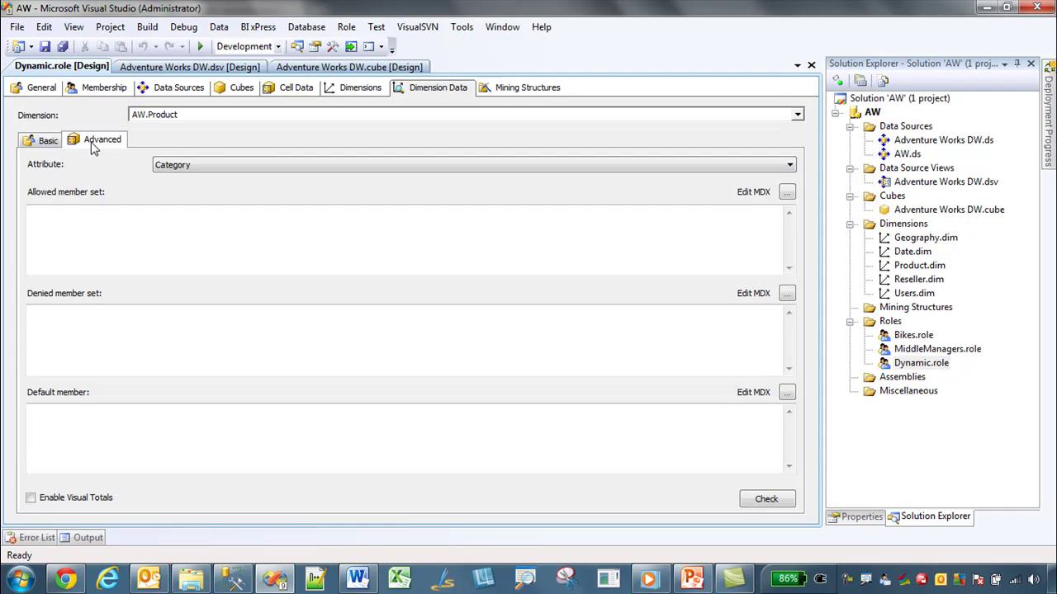
# Step: Paste the copied nonempty expression as the Category attribute's allowed member set and enable visual totals
pyautogui.rightClick(82, 233)
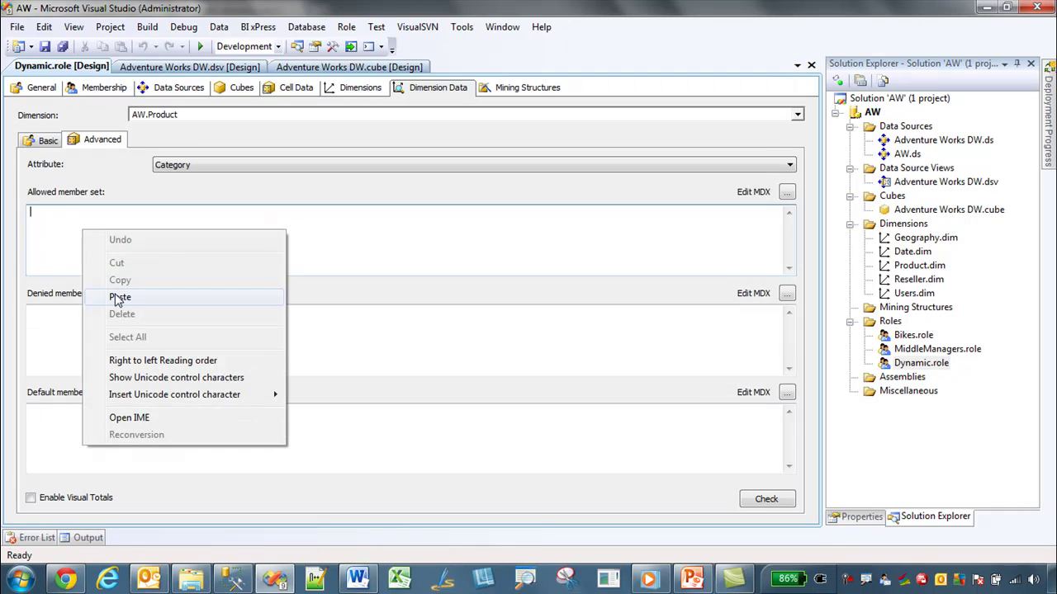
pyautogui.click(116, 295)
pyautogui.moveTo(74, 223); pyautogui.dragTo(222, 224)
pyautogui.moveTo(126, 234); pyautogui.dragTo(315, 243)
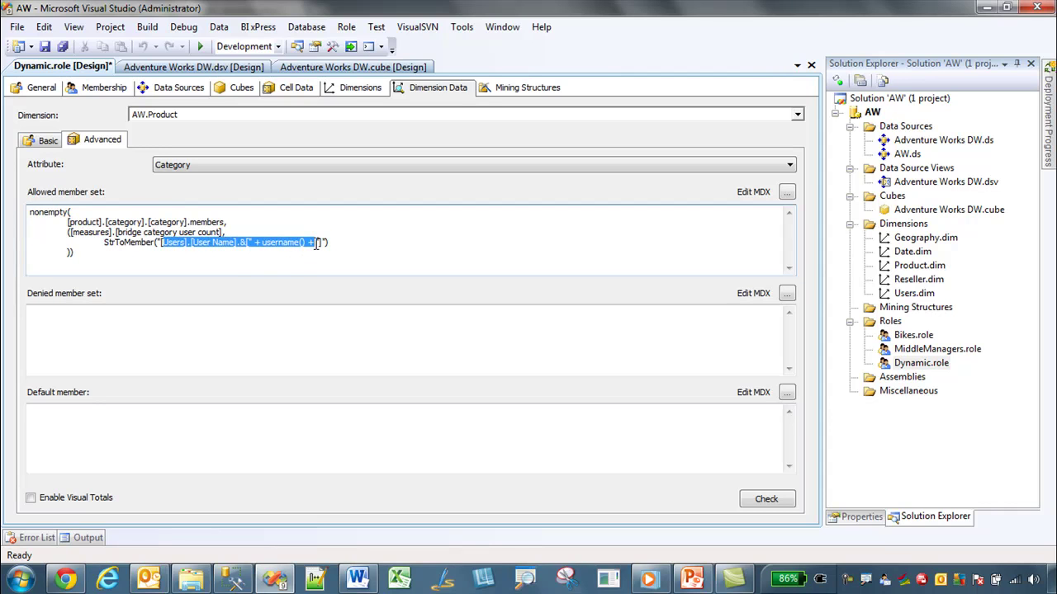
pyautogui.click(89, 249)
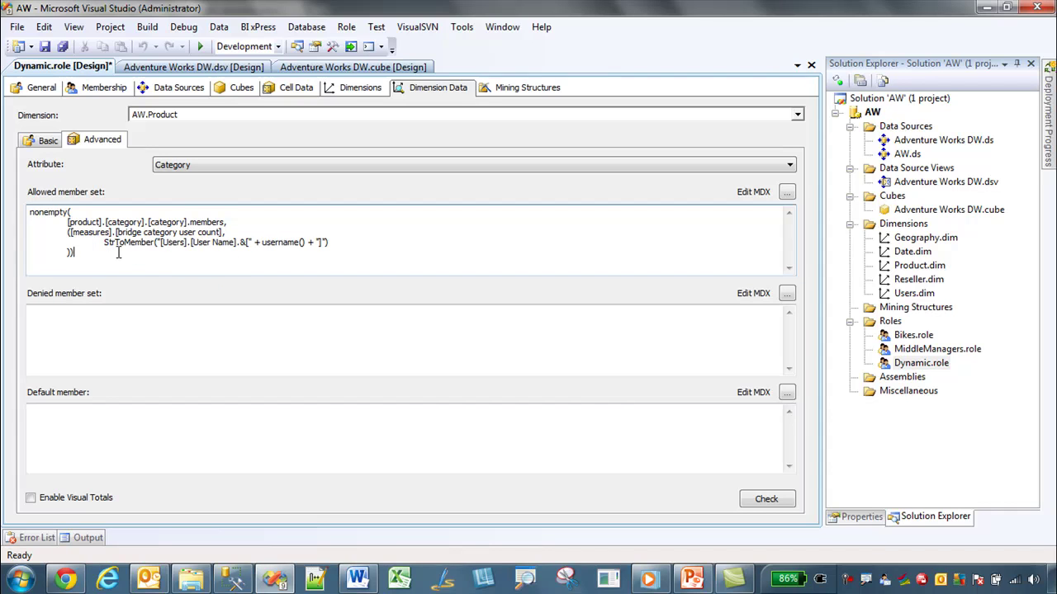
pyautogui.moveTo(116, 258); pyautogui.dragTo(3, 199)
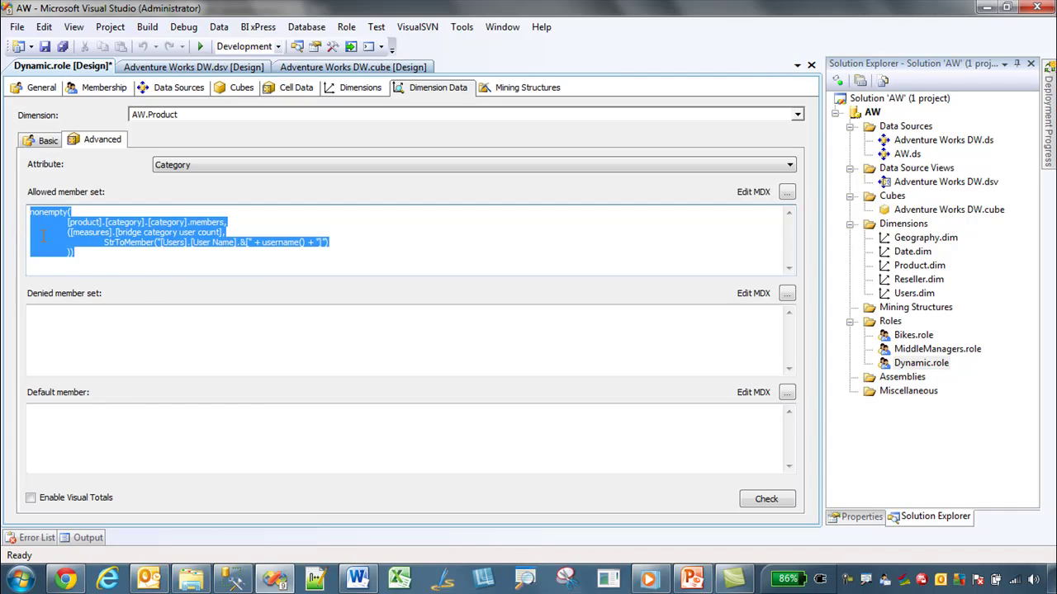
pyautogui.click(85, 241)
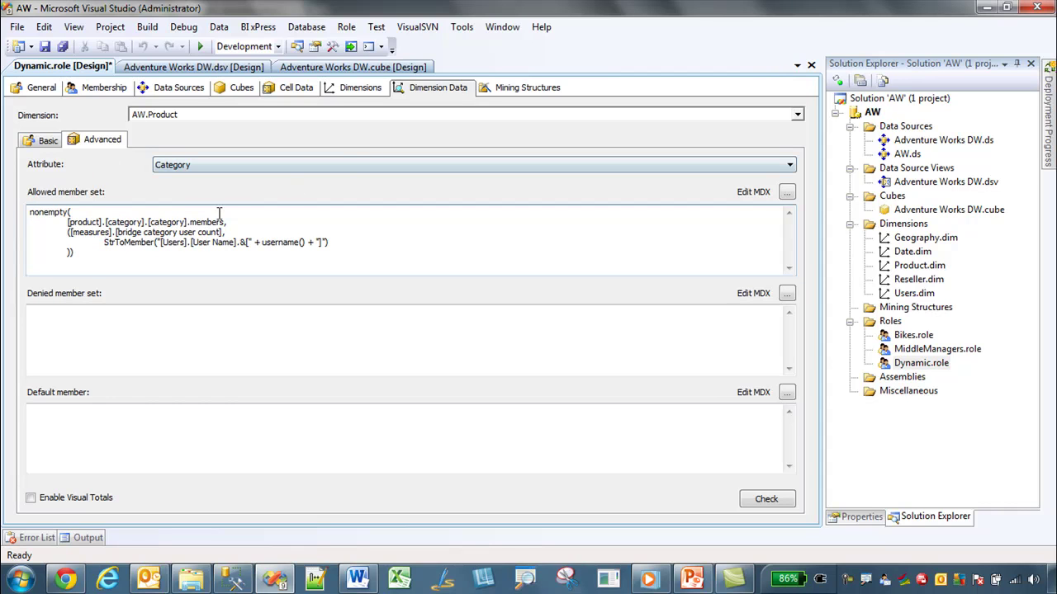
pyautogui.click(43, 498)
pyautogui.click(155, 252)
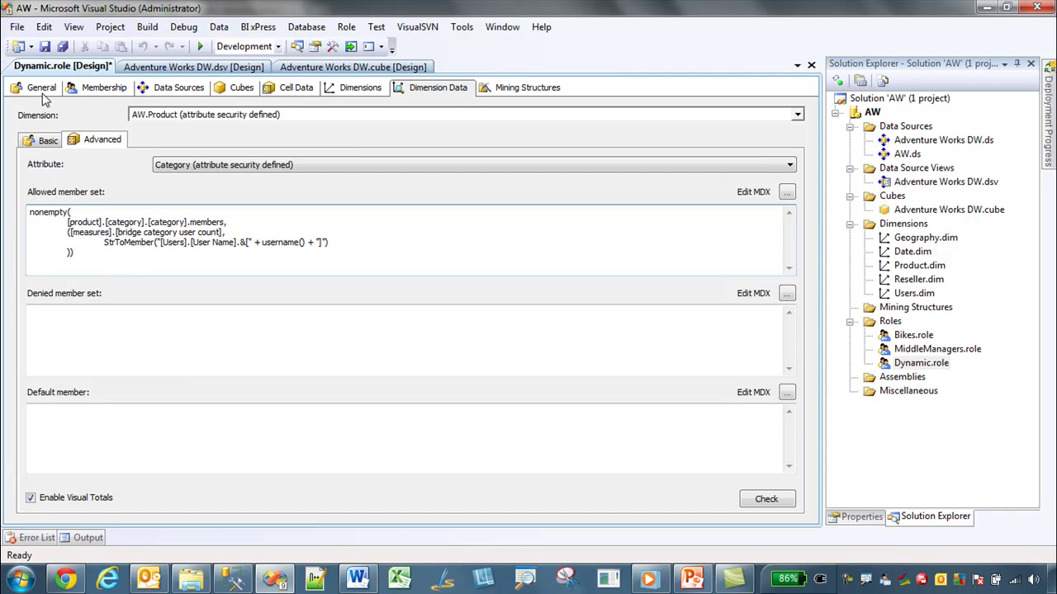
# Step: Save the Dynamic role together with the Product dimension and deploy the AW project
pyautogui.click(46, 47)
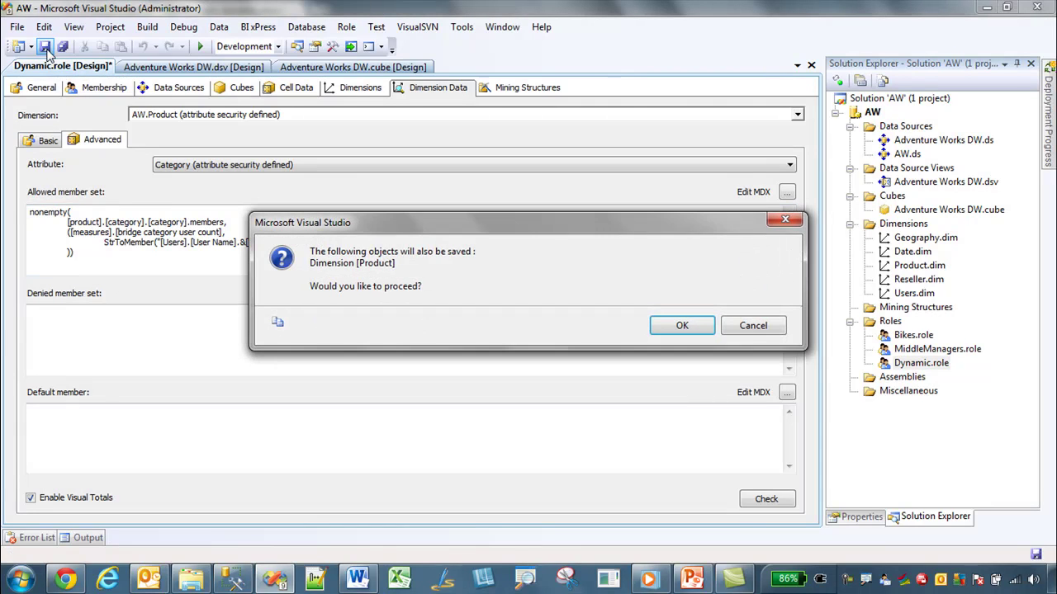
pyautogui.click(675, 324)
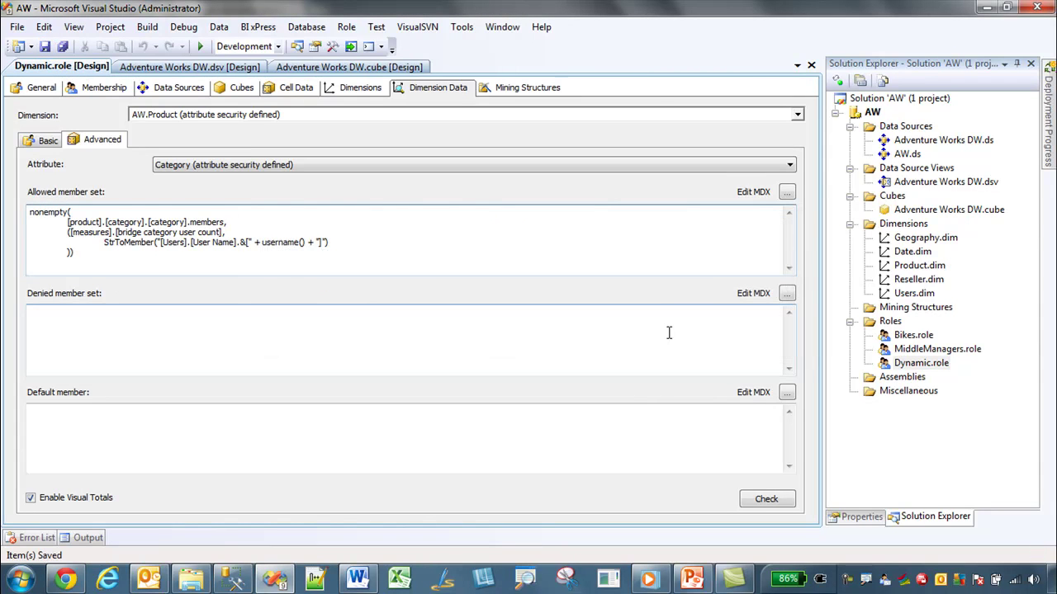
pyautogui.rightClick(872, 113)
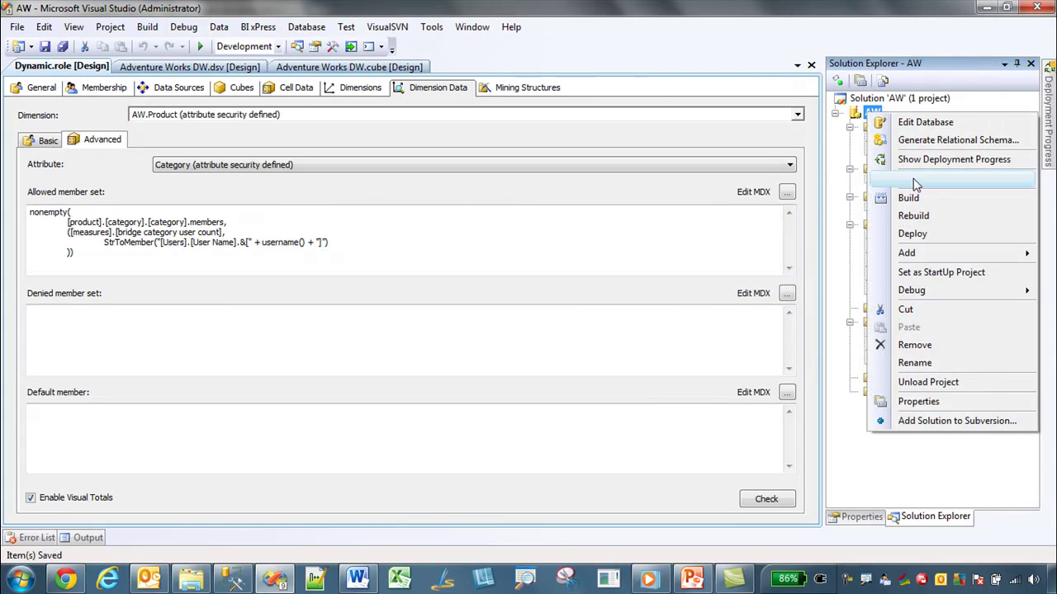
pyautogui.click(908, 234)
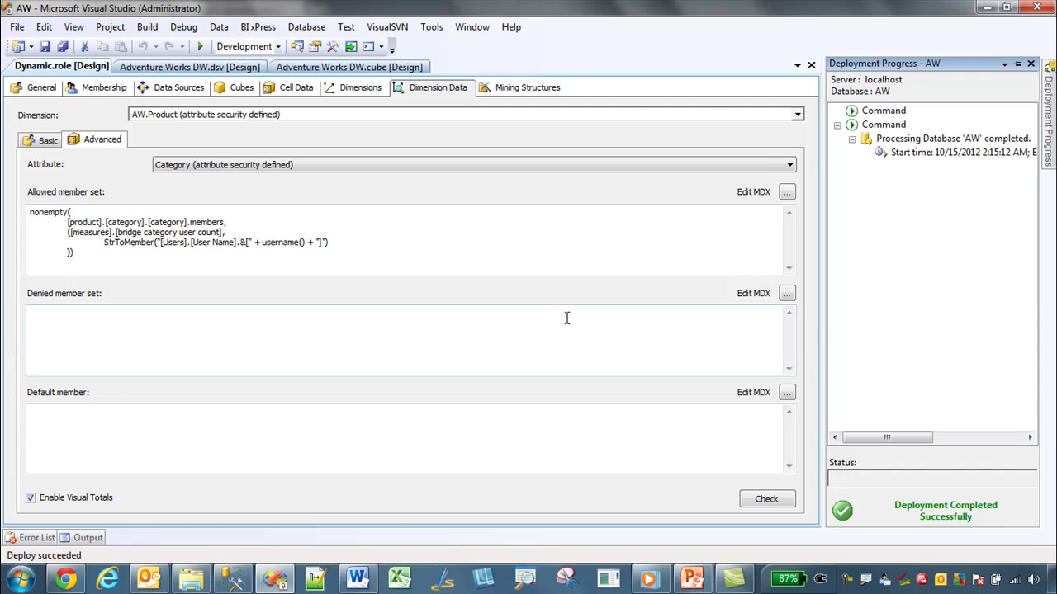
# Step: Reconnect the Adventure Works DW cube browser and set its security context to the Dynamic role only, excluding Bikes and MiddleManagers
pyautogui.click(311, 68)
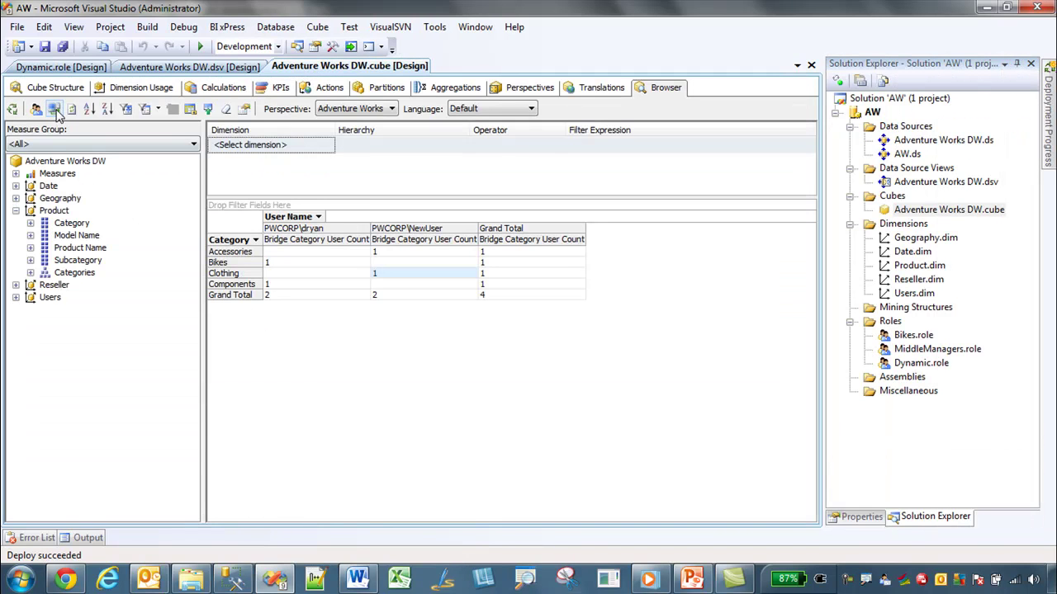
pyautogui.click(55, 109)
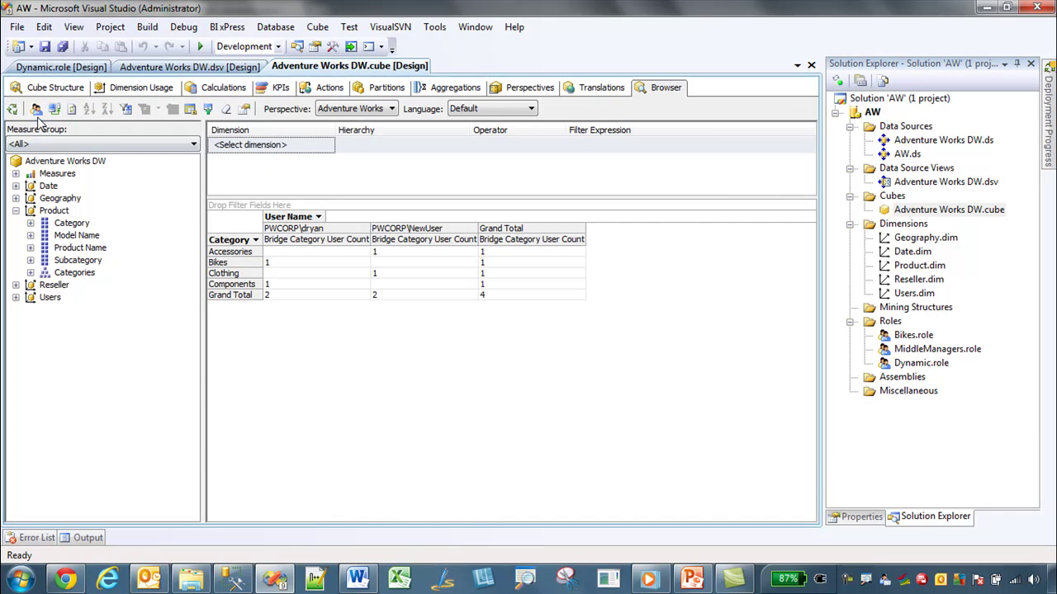
pyautogui.click(35, 109)
pyautogui.click(391, 315)
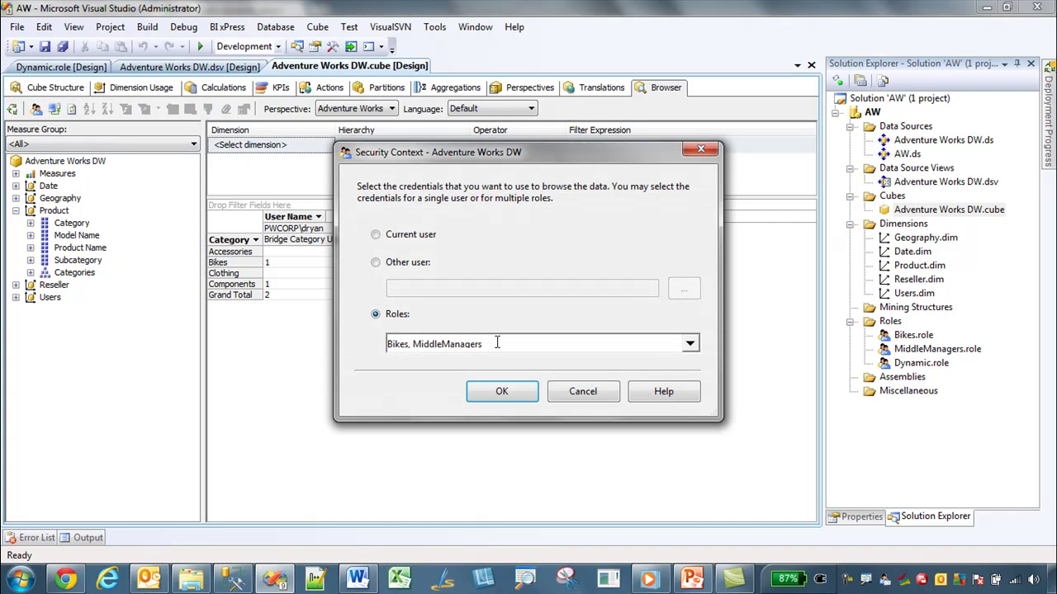
pyautogui.click(690, 343)
pyautogui.click(421, 119)
pyautogui.click(422, 133)
pyautogui.click(422, 148)
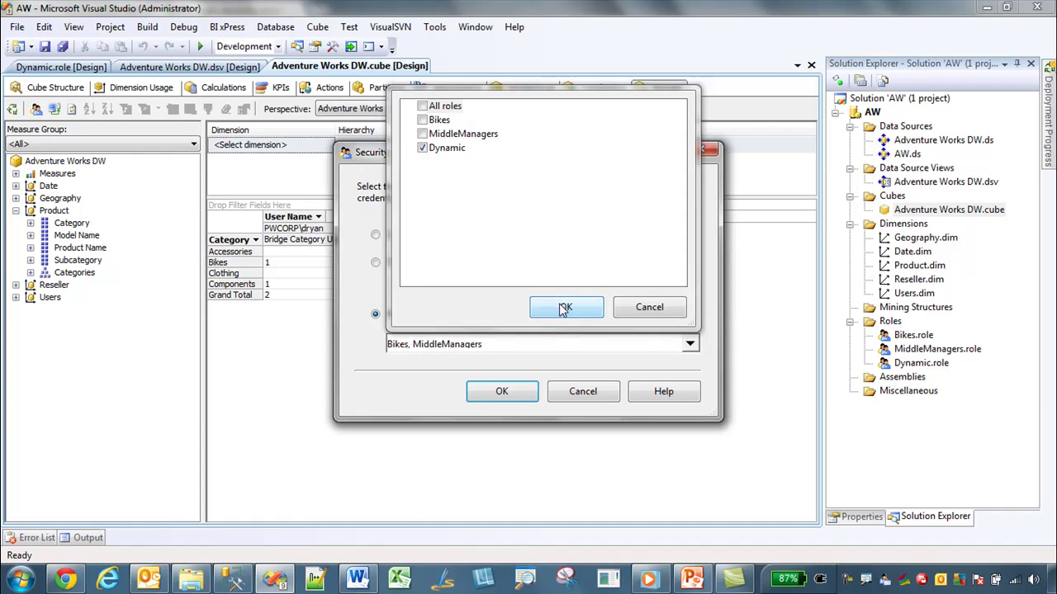
pyautogui.click(565, 307)
pyautogui.click(494, 394)
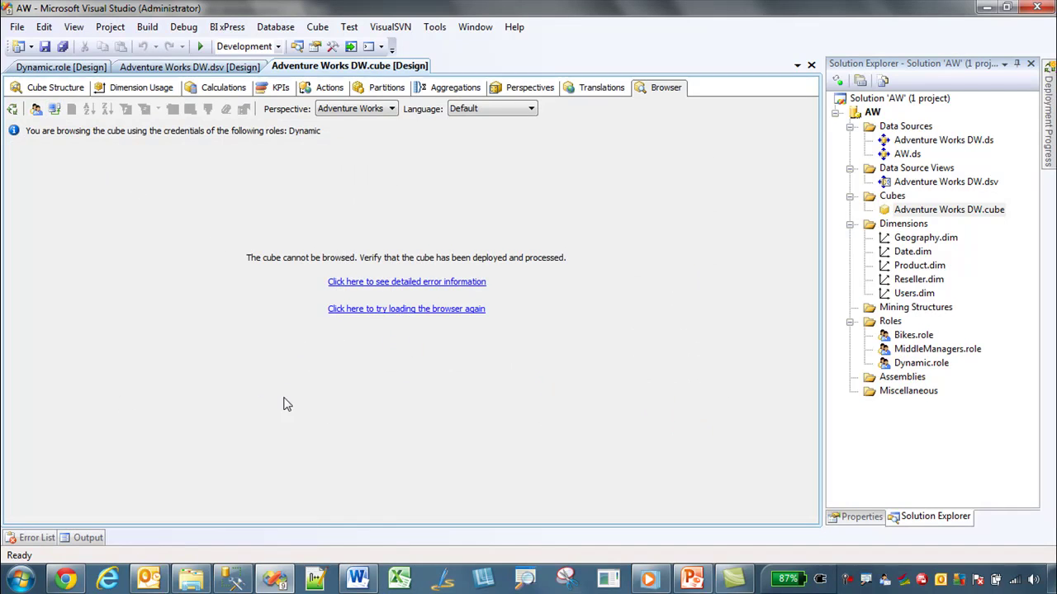
# Step: Check the detailed cube browsing error and give the Dynamic role Read access to the Adventure Works DW cube
pyautogui.click(373, 282)
pyautogui.click(747, 315)
pyautogui.click(61, 66)
pyautogui.click(238, 89)
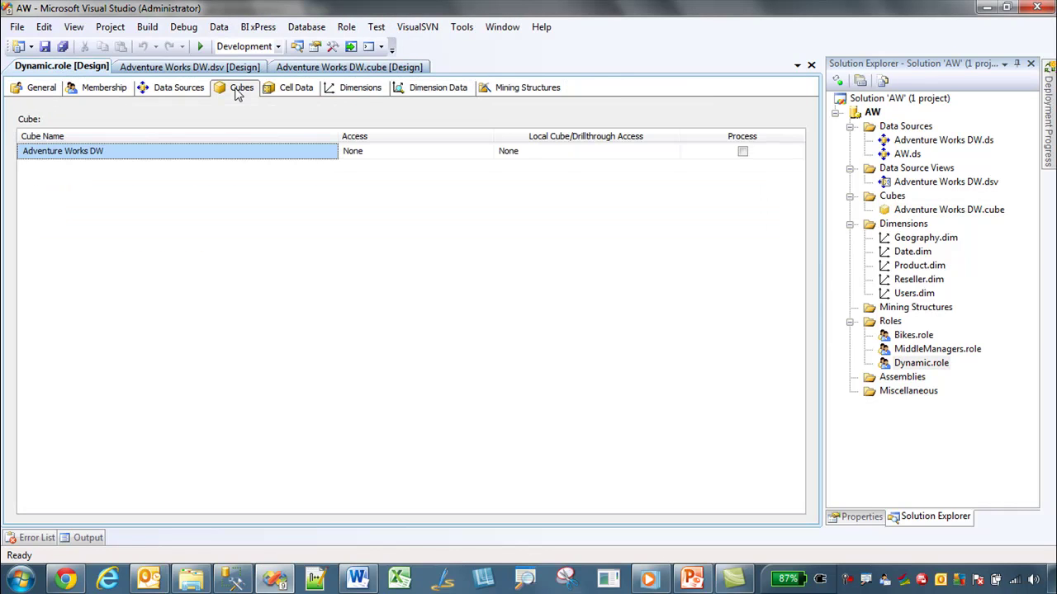
pyautogui.click(371, 154)
pyautogui.click(372, 155)
pyautogui.click(352, 178)
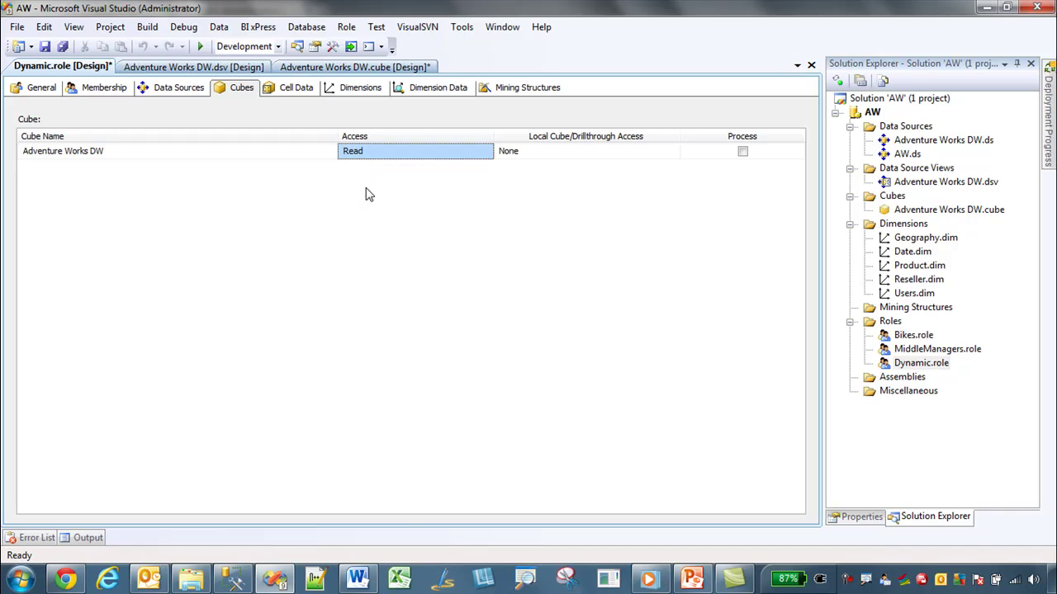
# Step: Save the Dynamic role together with the Adventure Works DW cube and redeploy the AW project
pyautogui.click(44, 46)
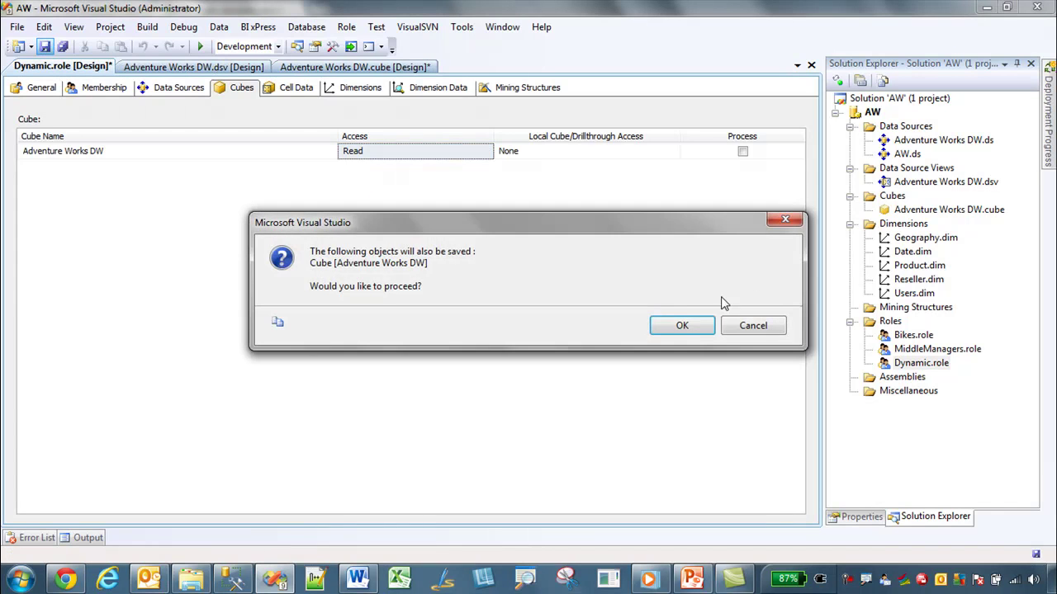
pyautogui.click(678, 325)
pyautogui.rightClick(871, 114)
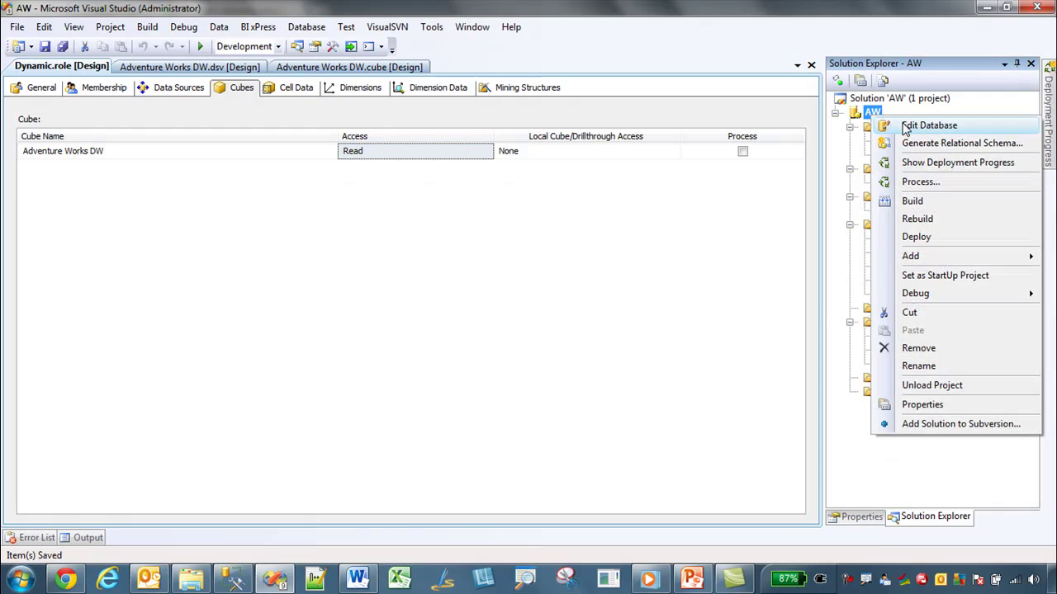
pyautogui.click(924, 238)
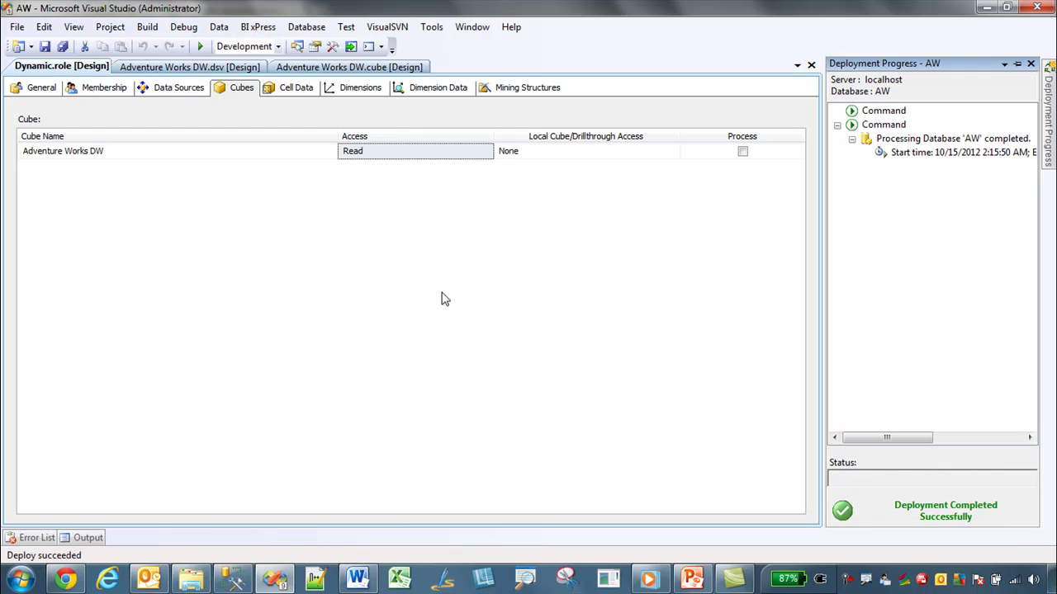
# Step: Reconnect the cube browser under the Dynamic role and place the Product dimension's Category level on the rows
pyautogui.click(349, 67)
pyautogui.click(53, 109)
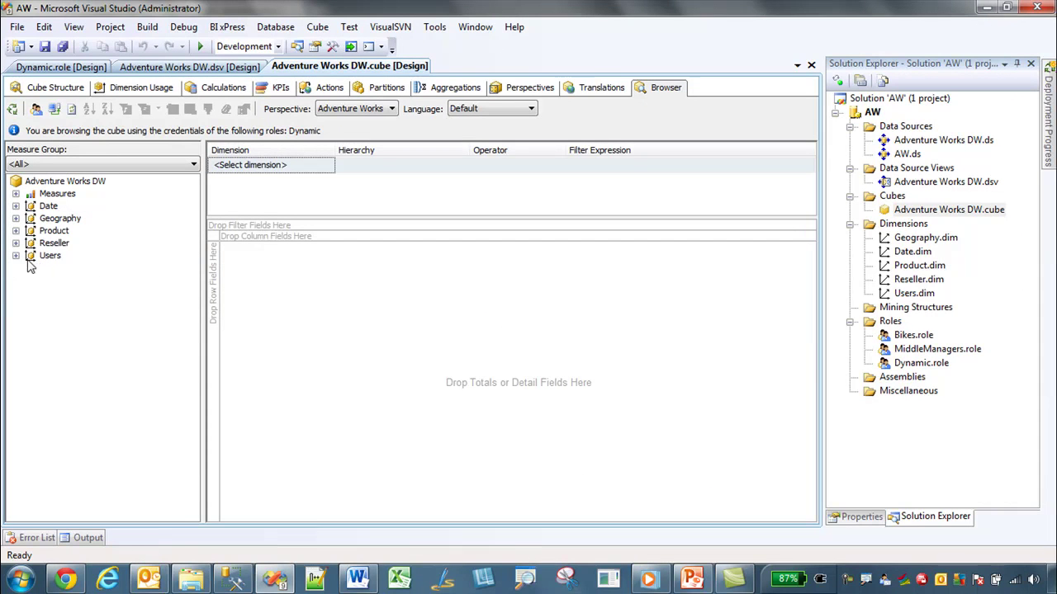
pyautogui.click(16, 230)
pyautogui.click(30, 243)
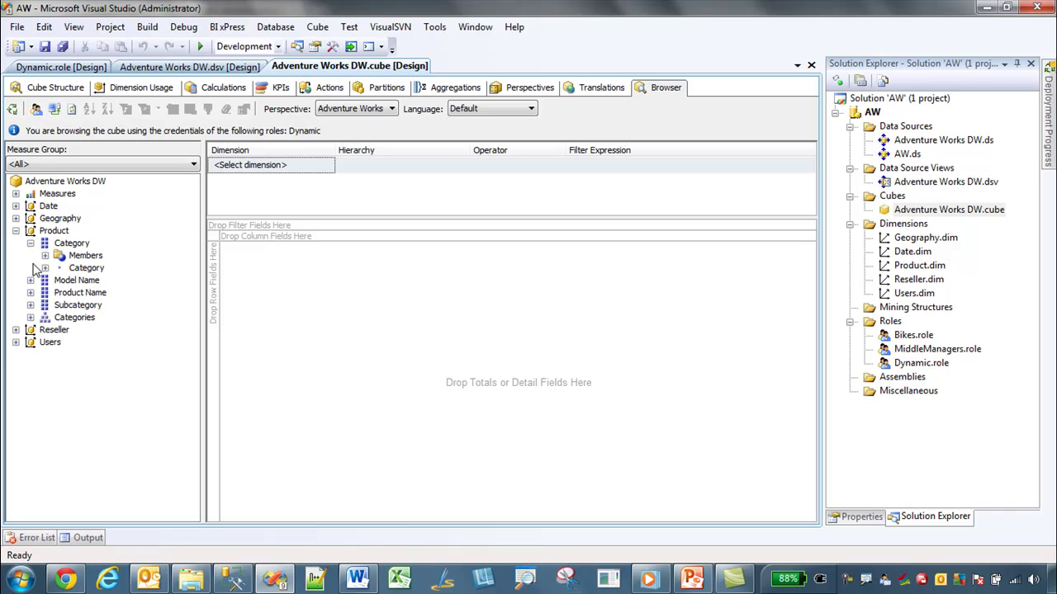
pyautogui.click(45, 268)
pyautogui.click(92, 293)
pyautogui.click(105, 305)
pyautogui.click(93, 293)
pyautogui.moveTo(86, 267); pyautogui.dragTo(212, 264)
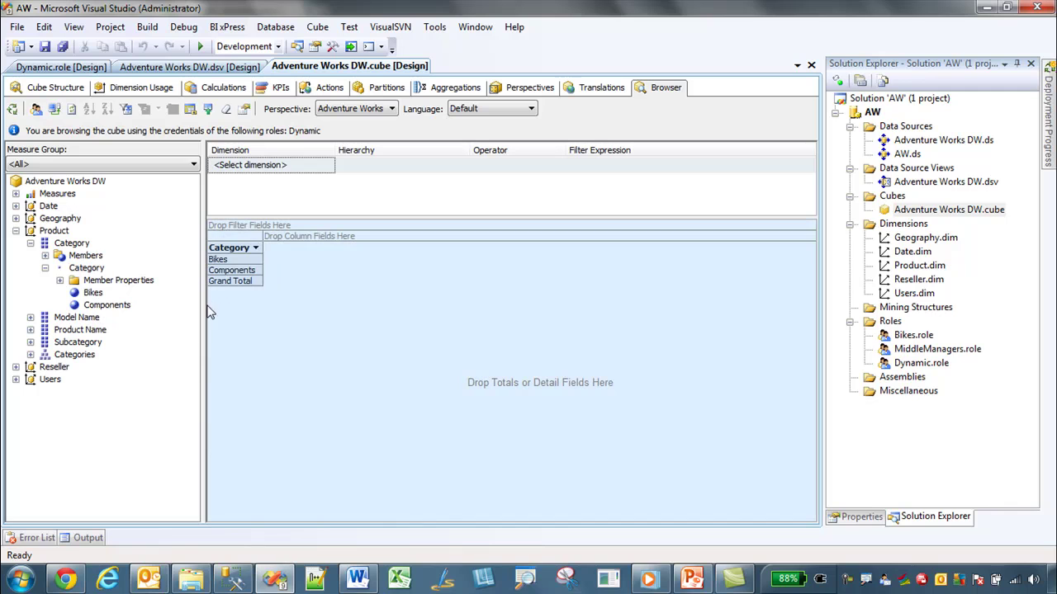
# Step: Add the Reseller Cost measure from Reseller Sales to the browser's data area
pyautogui.click(16, 232)
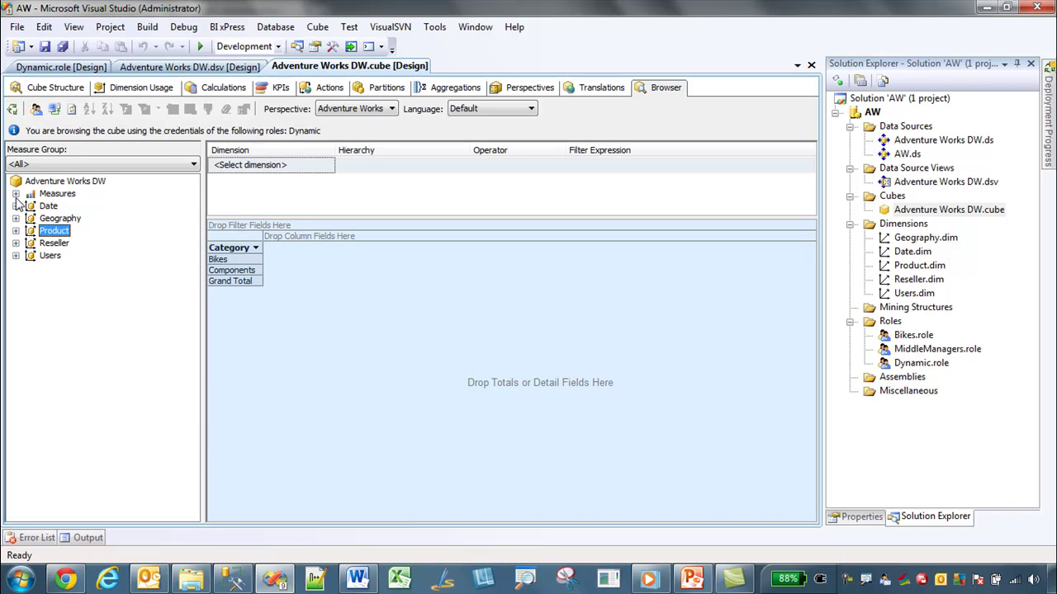
pyautogui.click(15, 194)
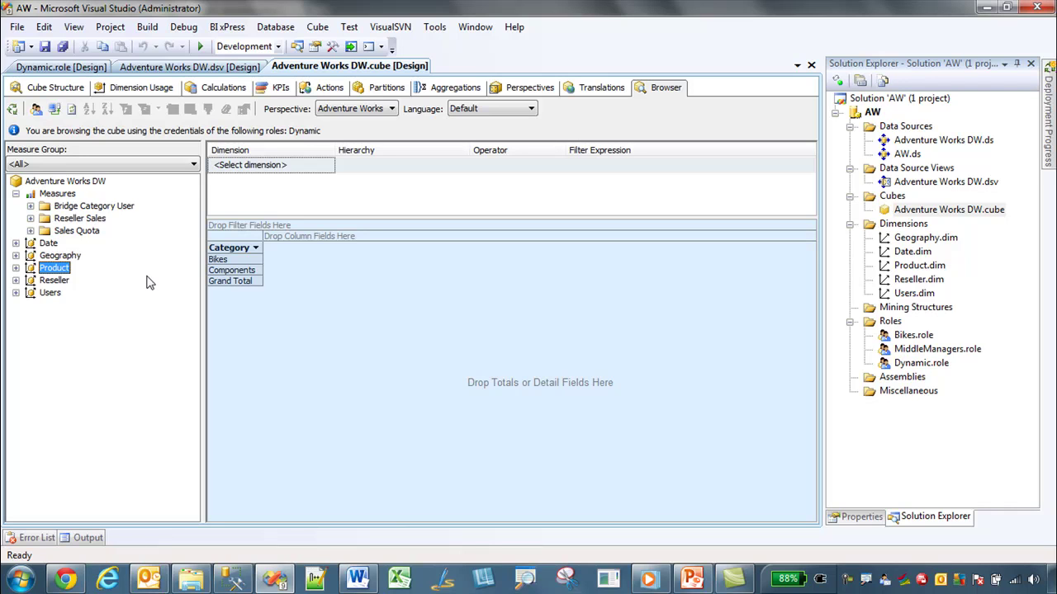
pyautogui.click(30, 217)
pyautogui.click(45, 243)
pyautogui.moveTo(99, 256); pyautogui.dragTo(284, 296)
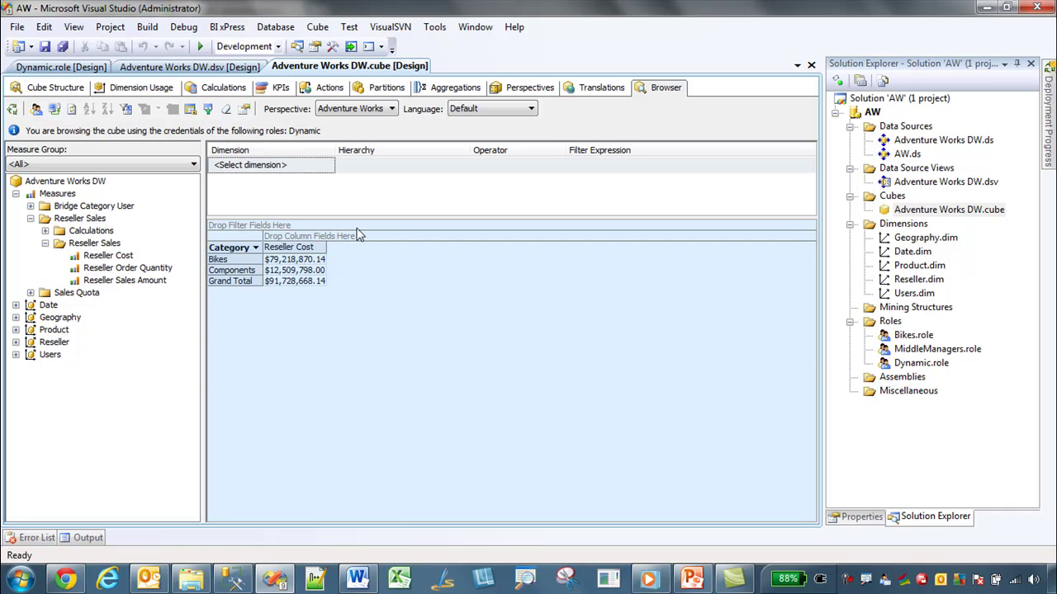
# Step: Open the Bikes role and review its dimension access for the Adventure Works DW cube dimensions
pyautogui.click(905, 335)
pyautogui.doubleClick(904, 335)
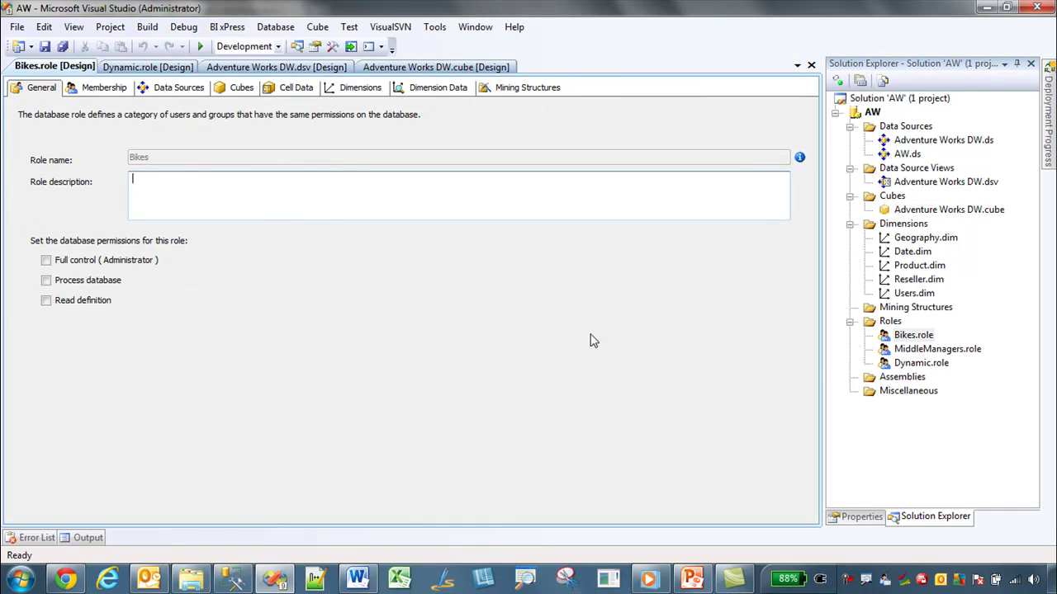
pyautogui.click(361, 87)
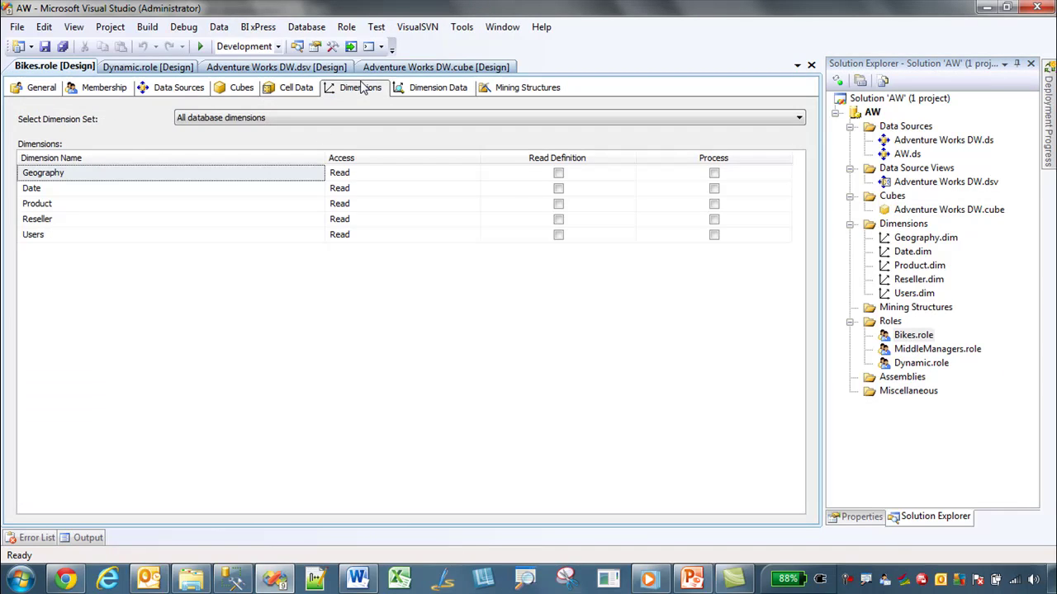
pyautogui.click(252, 122)
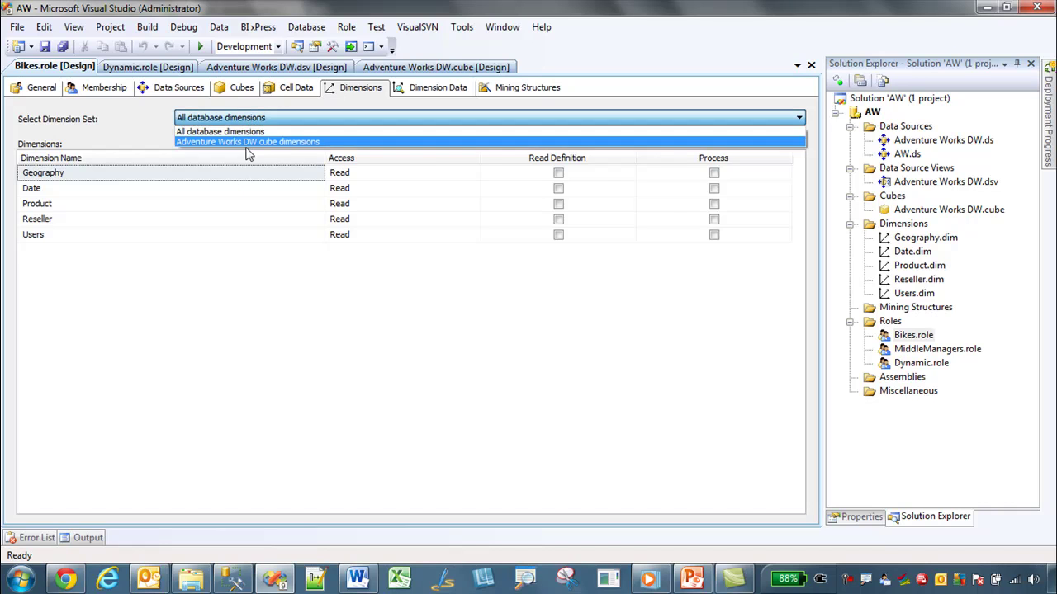
pyautogui.click(248, 142)
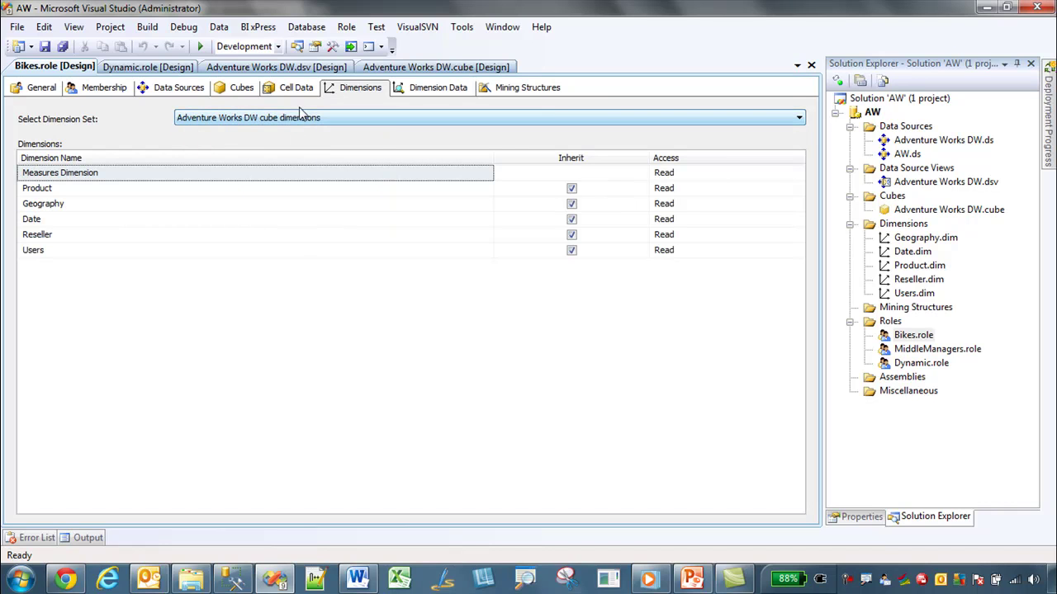
# Step: Show the Bikes role's dimension data for the Product dimension under the Adventure Works DW cube
pyautogui.click(436, 93)
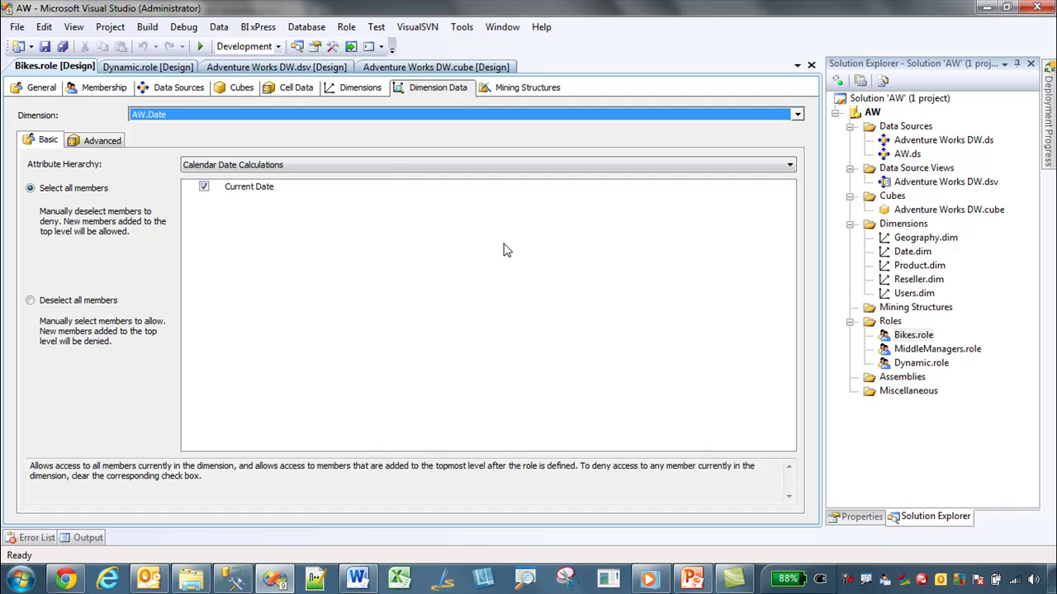
pyautogui.click(233, 168)
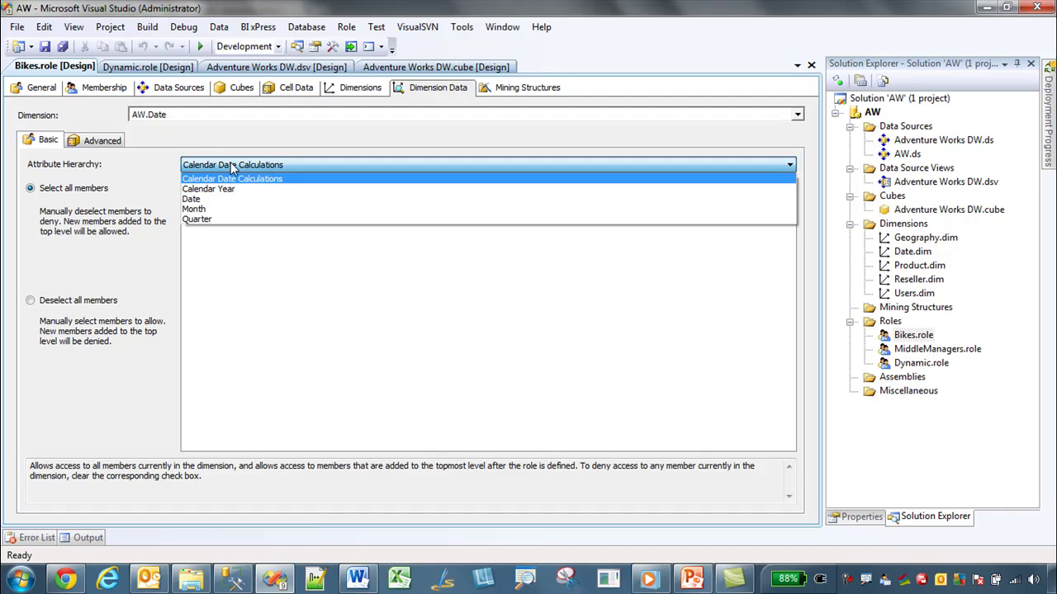
pyautogui.click(206, 117)
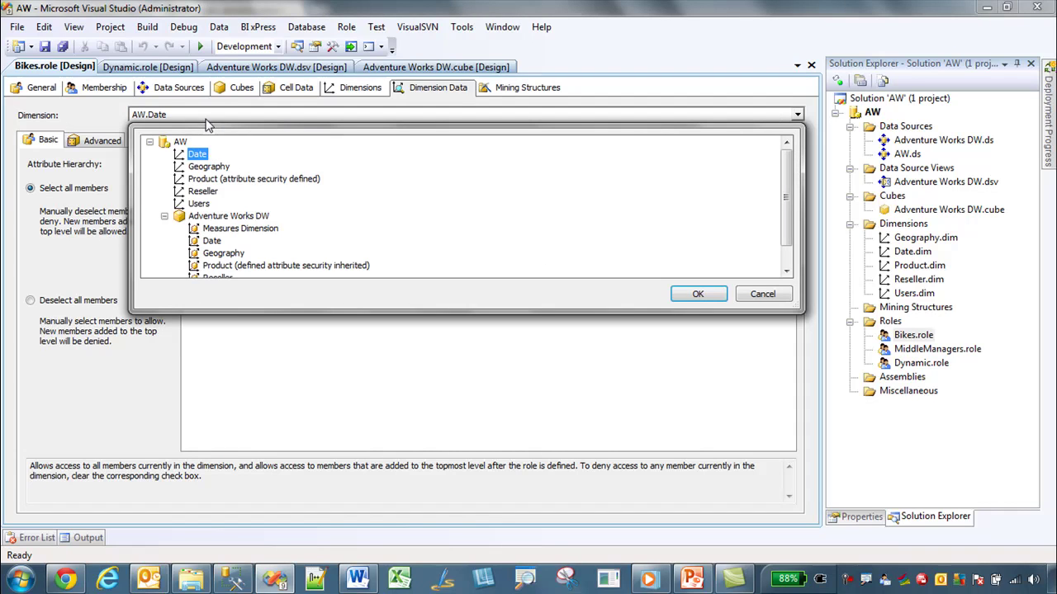
pyautogui.click(223, 265)
pyautogui.click(697, 294)
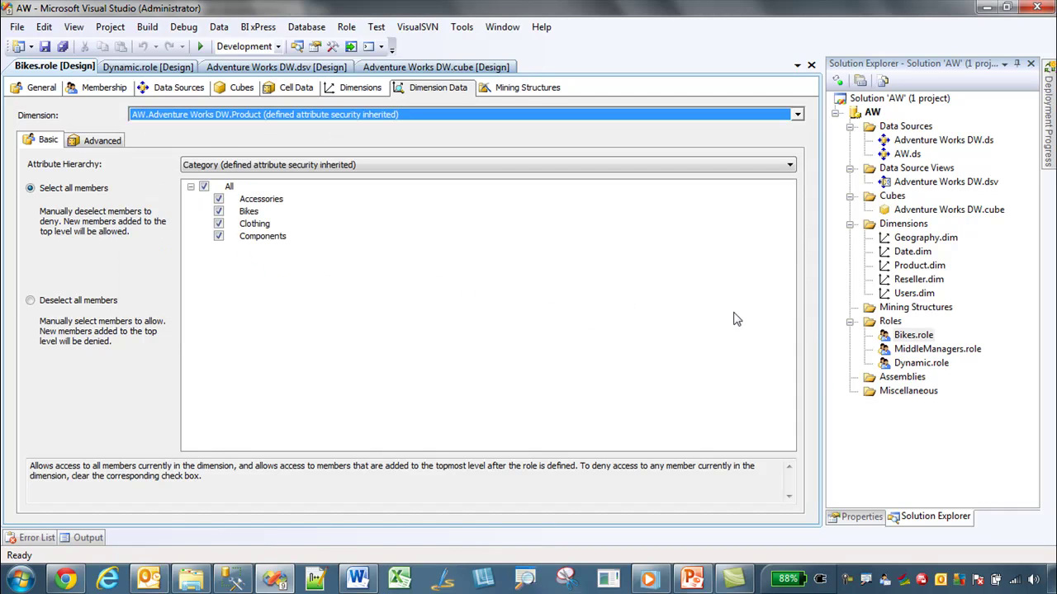
# Step: Switch the Bikes role's dimension data to the database-level Product dimension and review its allowed Category members
pyautogui.click(217, 168)
pyautogui.click(218, 145)
pyautogui.click(216, 117)
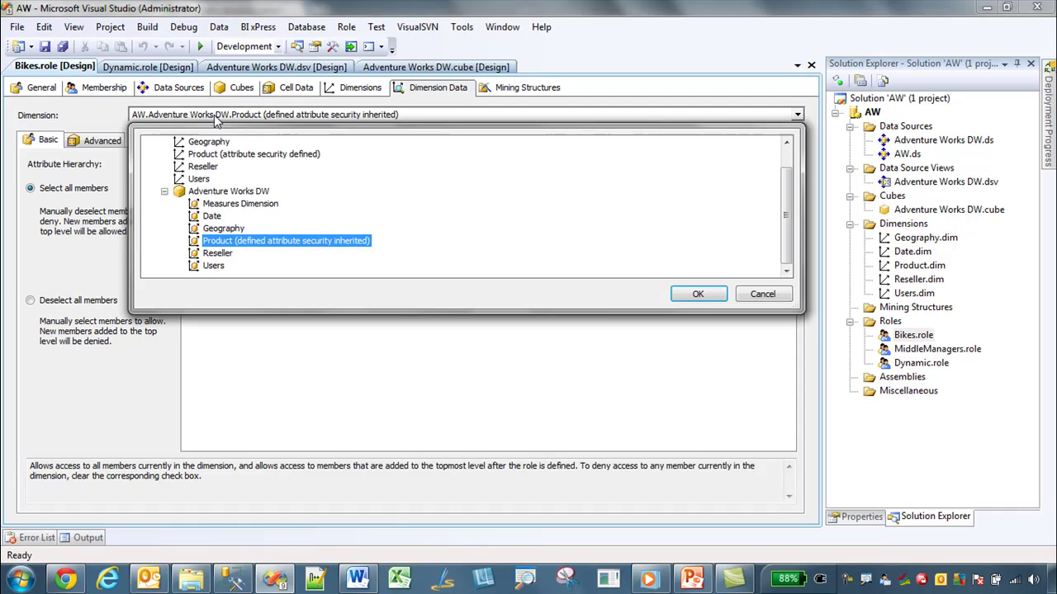
pyautogui.click(211, 155)
pyautogui.click(697, 296)
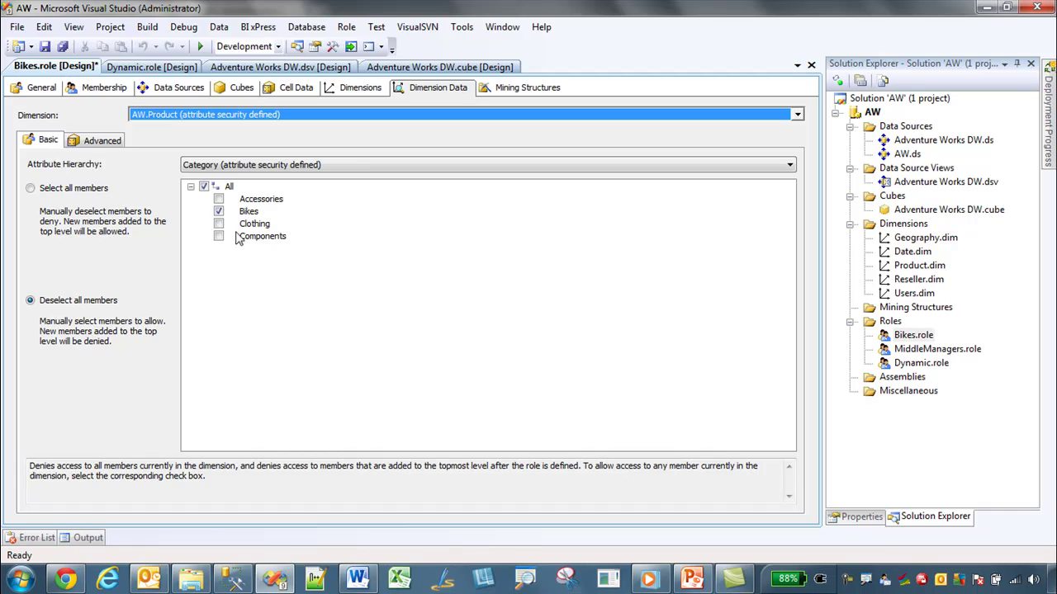
# Step: Open the MiddleManagers role and examine the cell data read-permission expression that restricts Reseller Cost
pyautogui.doubleClick(934, 350)
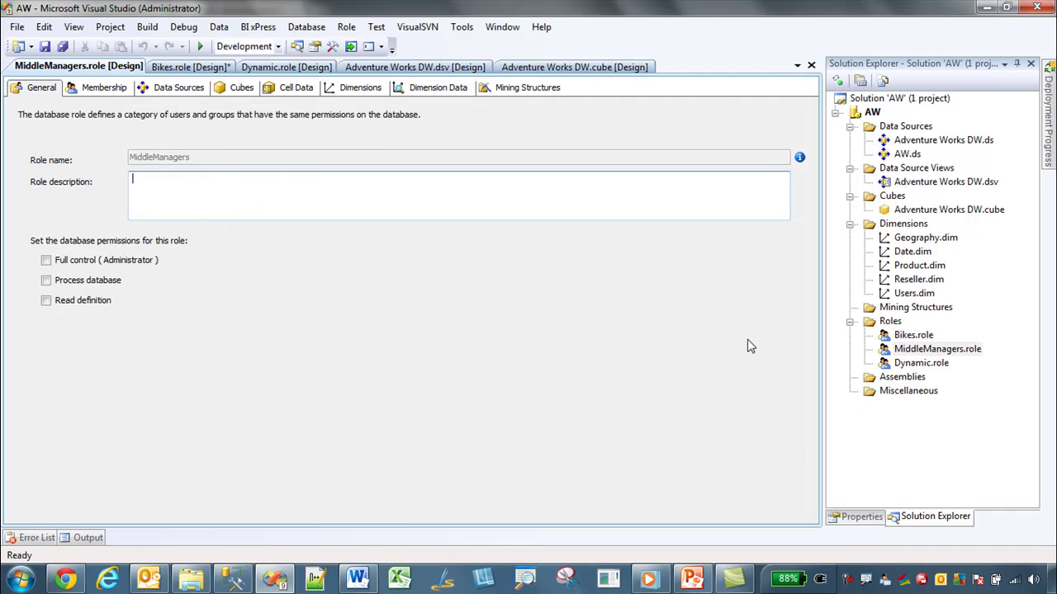
pyautogui.click(293, 91)
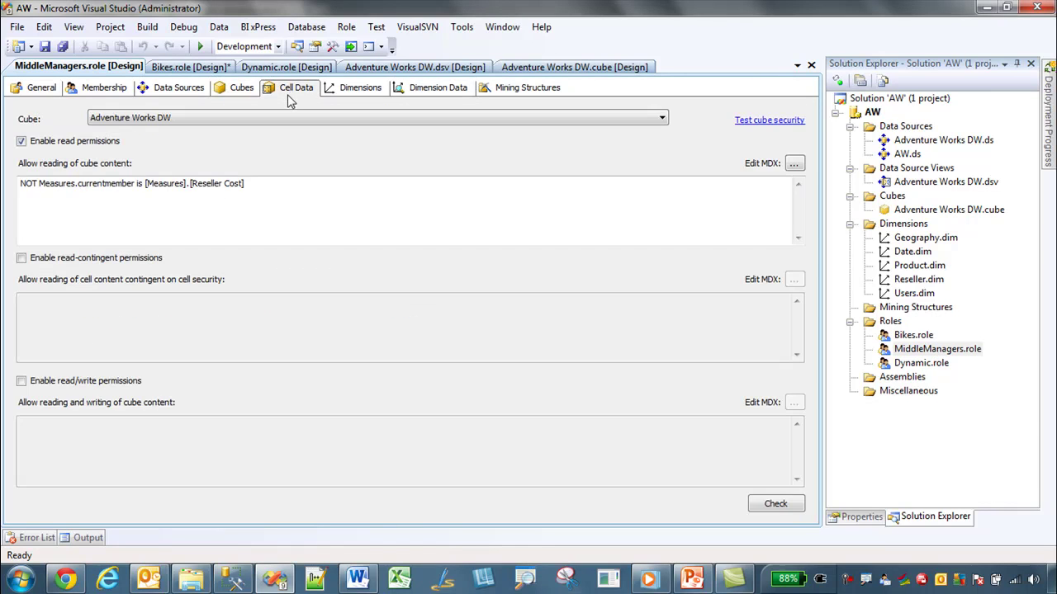
pyautogui.click(261, 188)
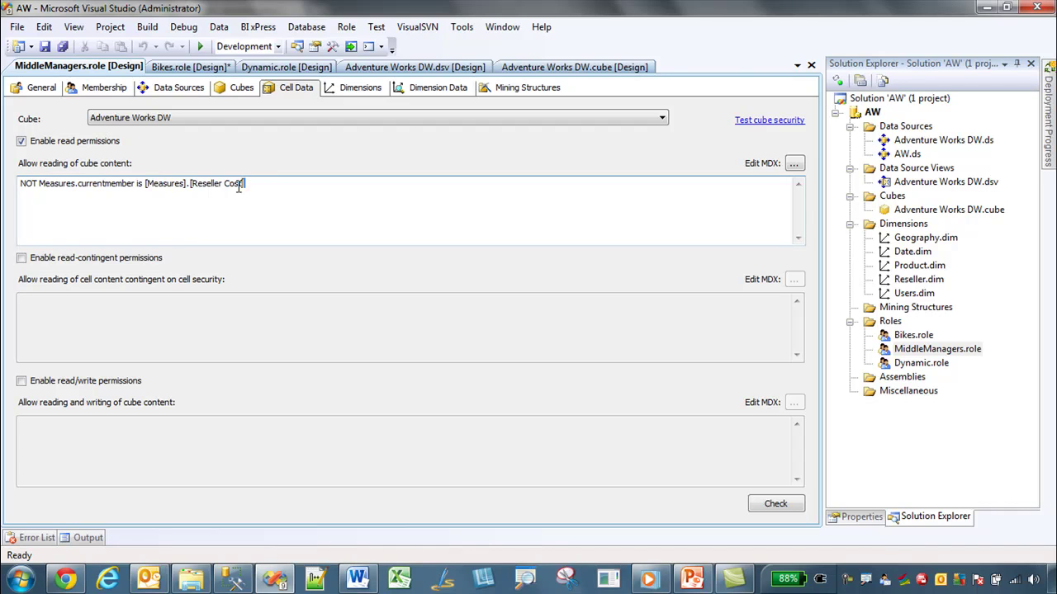
pyautogui.moveTo(243, 185); pyautogui.dragTo(3, 198)
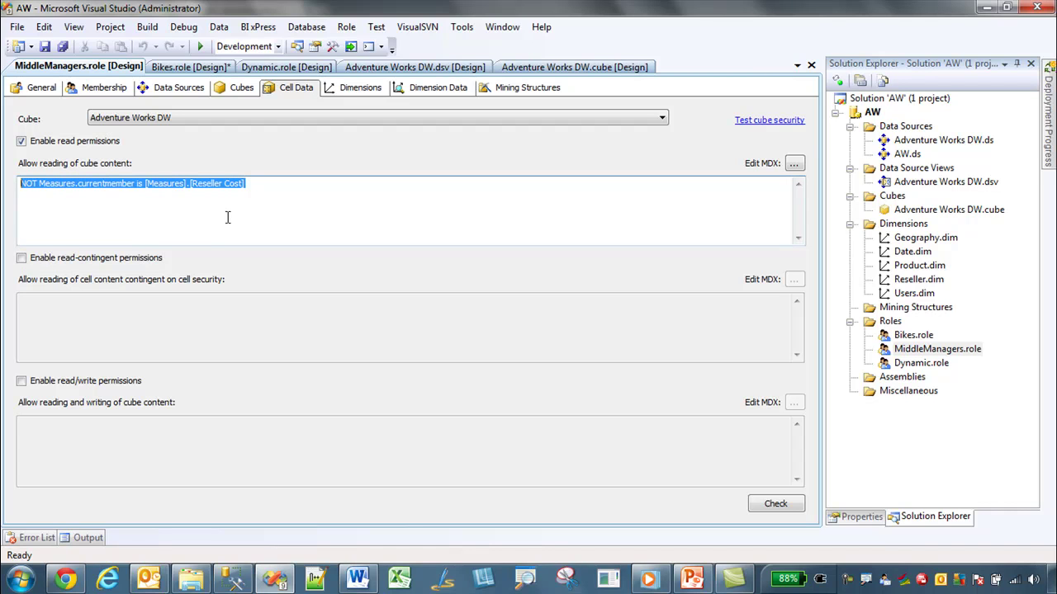
# Step: Return to the Dynamic role and review the allowed member set expression for the Product Category attribute
pyautogui.doubleClick(911, 364)
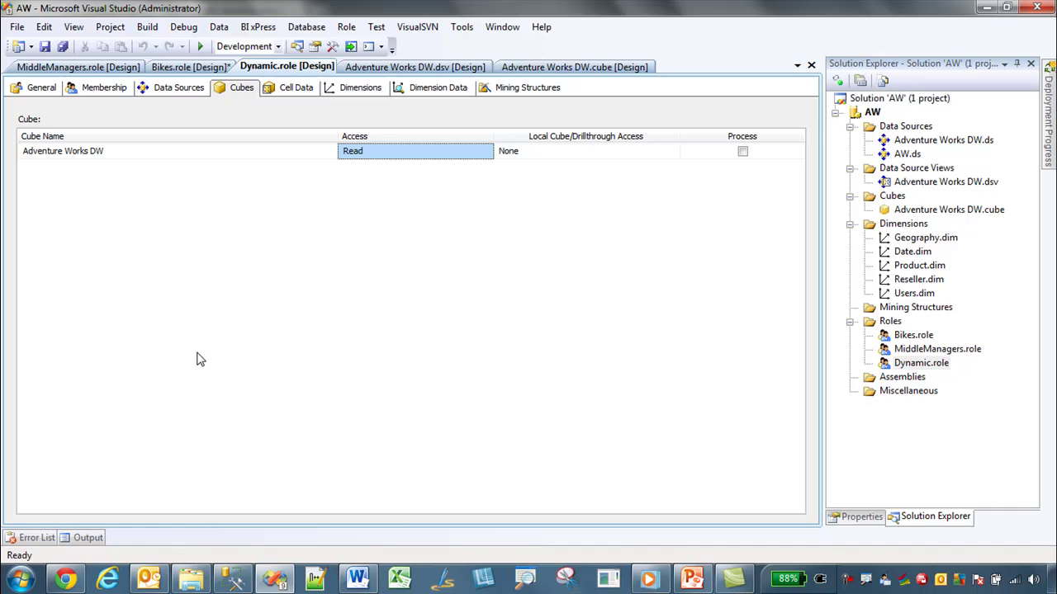
pyautogui.click(398, 89)
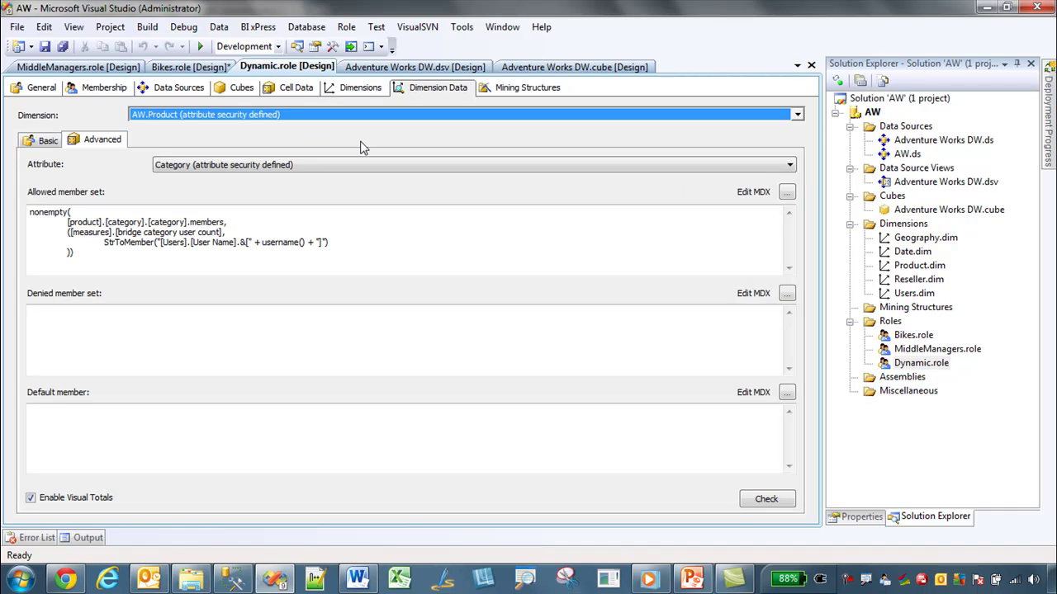
pyautogui.click(108, 262)
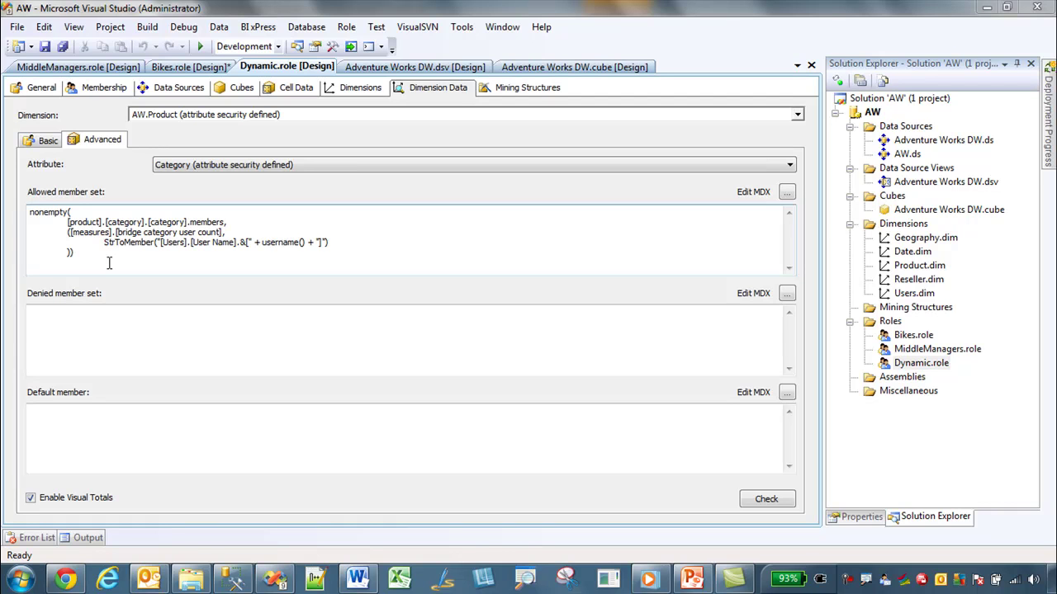
# Step: Switch to Chrome and open the bidn.com article Analysis Services Dynamic Security from the search results
pyautogui.click(65, 580)
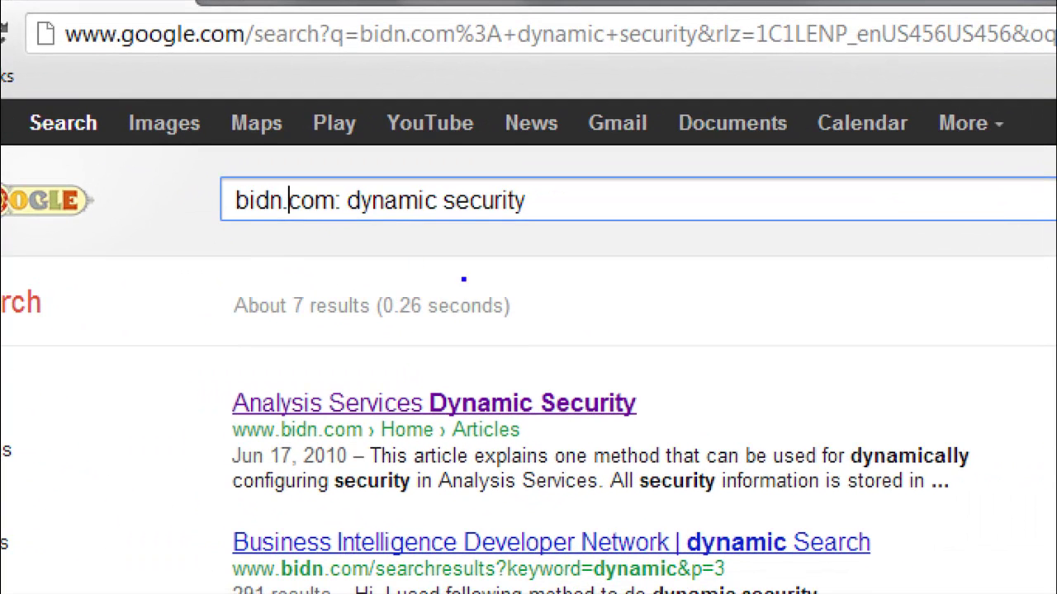
pyautogui.moveTo(213, 221); pyautogui.dragTo(589, 220)
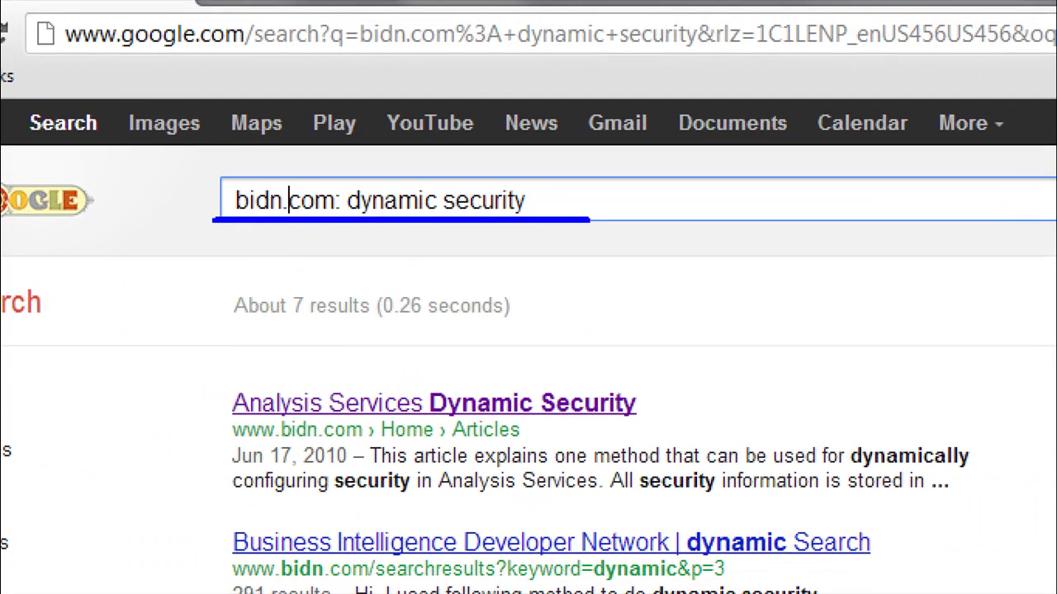
pyautogui.moveTo(198, 432); pyautogui.dragTo(739, 432)
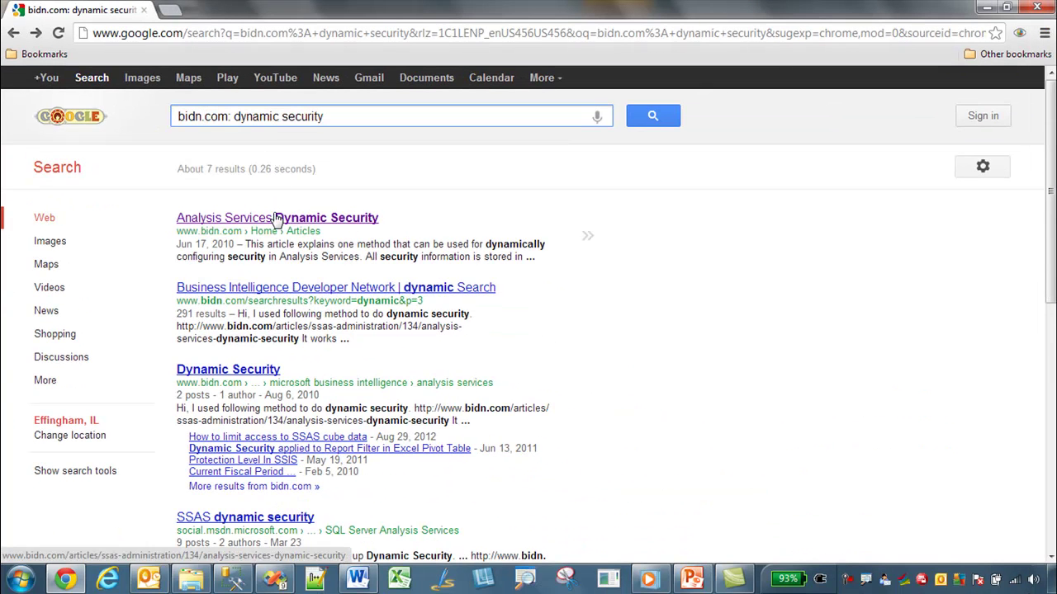
pyautogui.click(354, 282)
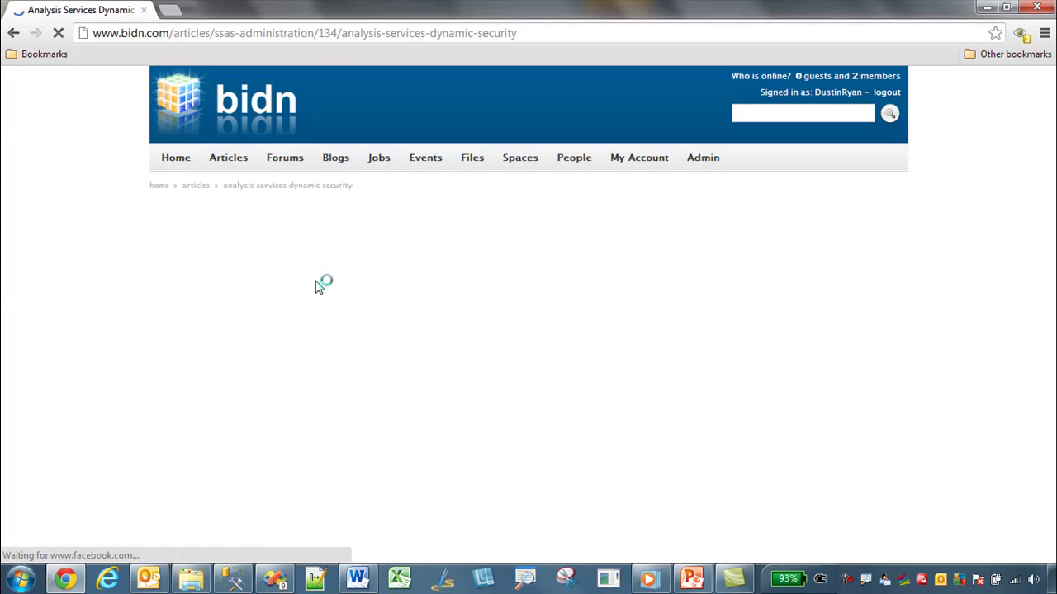
# Step: Read through the article's table structure, bridge table, dimension usage and NonEmpty MDX template for dynamic security
pyautogui.scroll(-5, 165, 338)
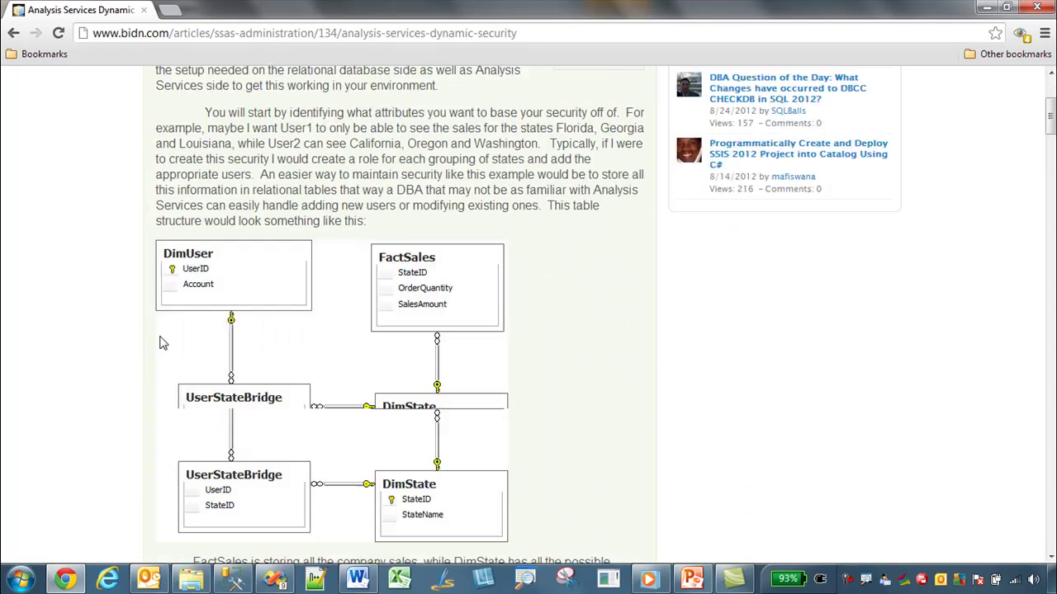
pyautogui.scroll(-1, 146, 381)
pyautogui.scroll(2, 146, 380)
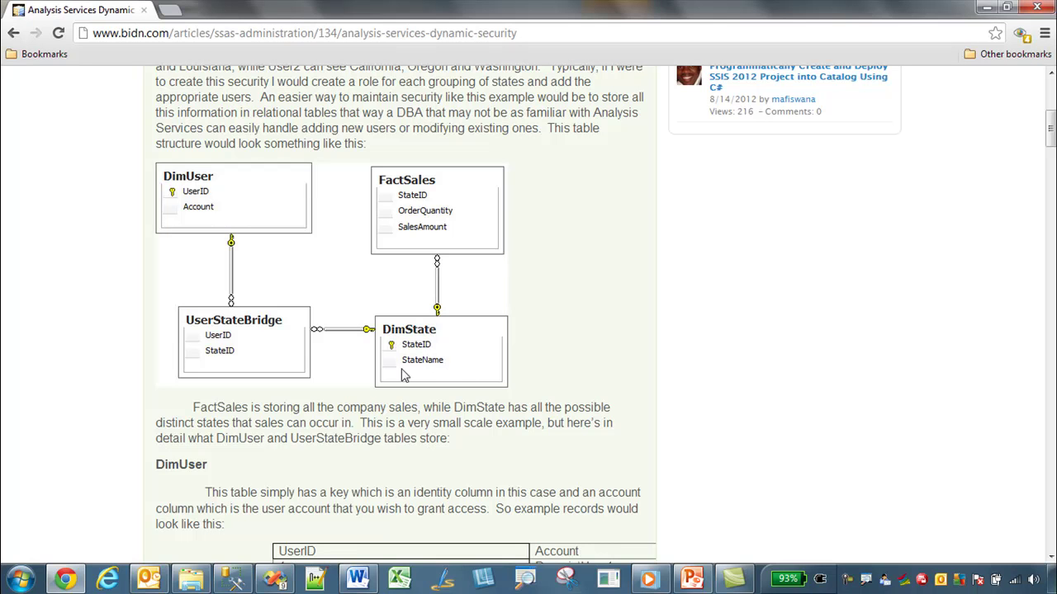
pyautogui.scroll(5, 355, 293)
pyautogui.scroll(-10, 347, 299)
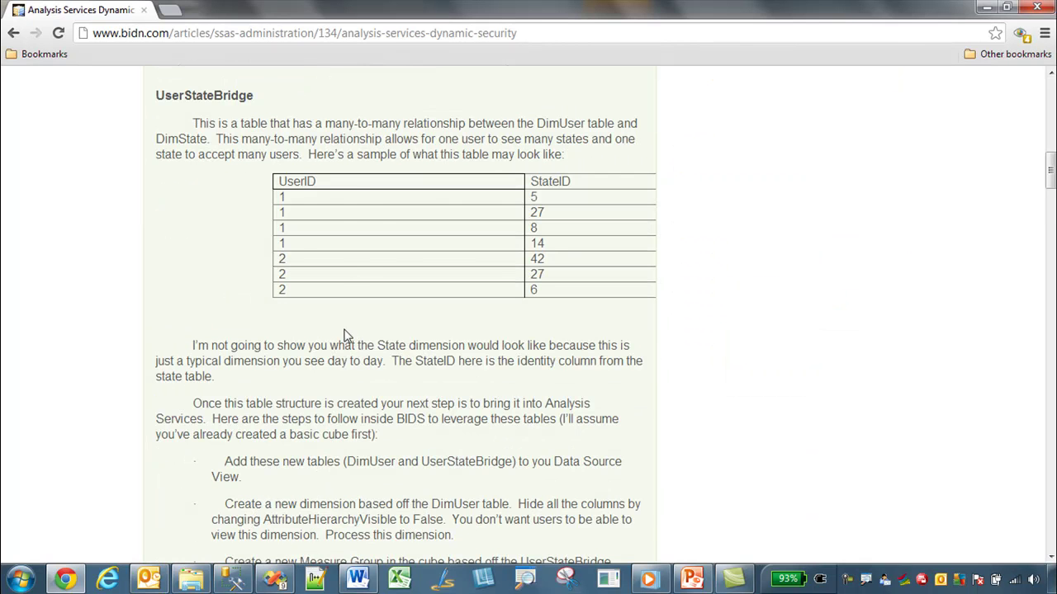
pyautogui.scroll(-6, 347, 339)
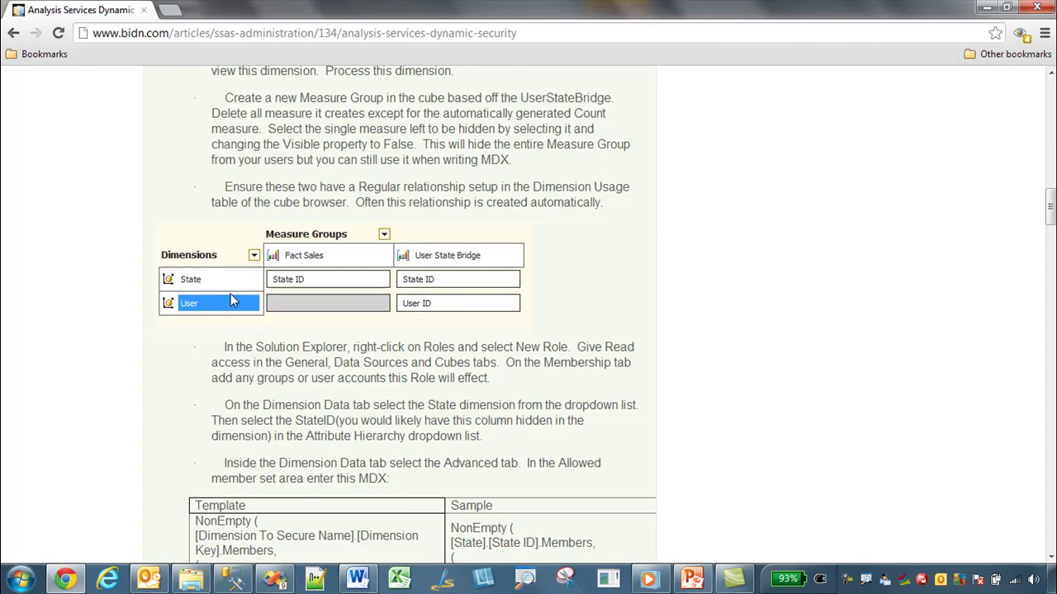
pyautogui.scroll(-2, 231, 296)
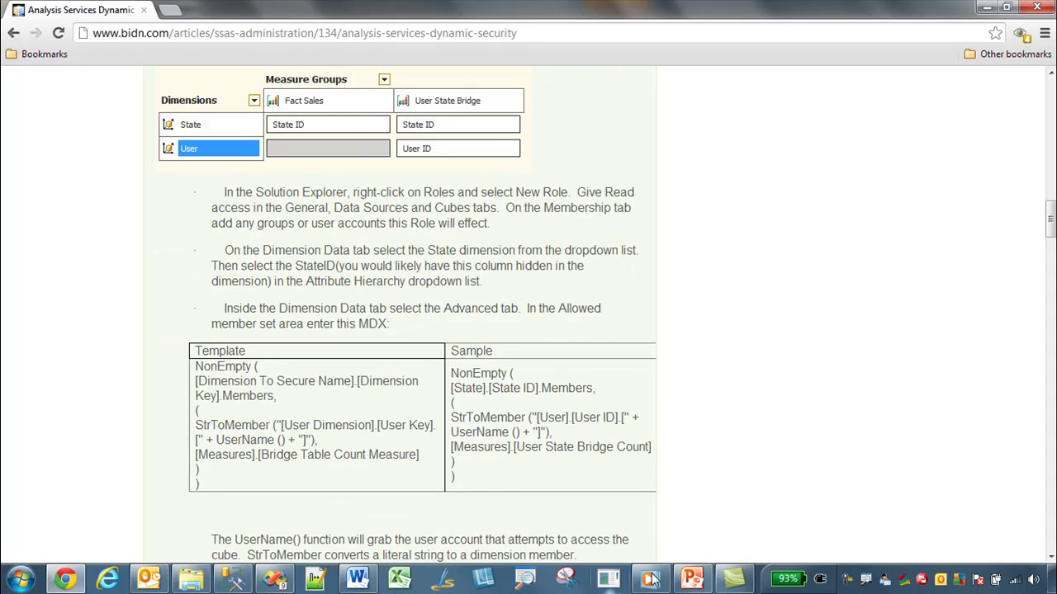
# Step: Switch to the SSAS Security presentation in PowerPoint and start the slide show from the Contact Me slide
pyautogui.click(689, 578)
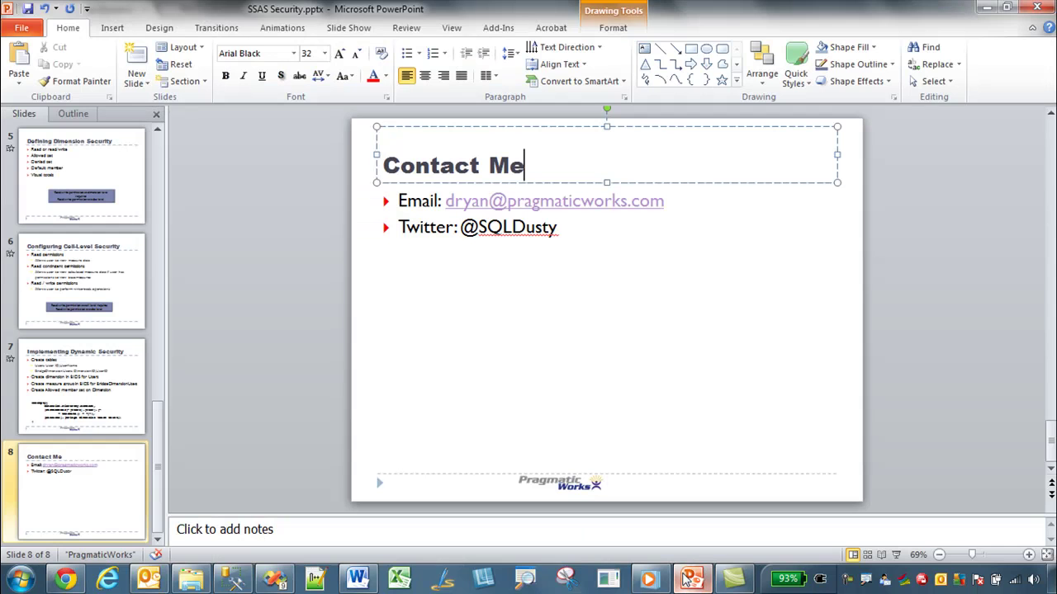
pyautogui.click(897, 556)
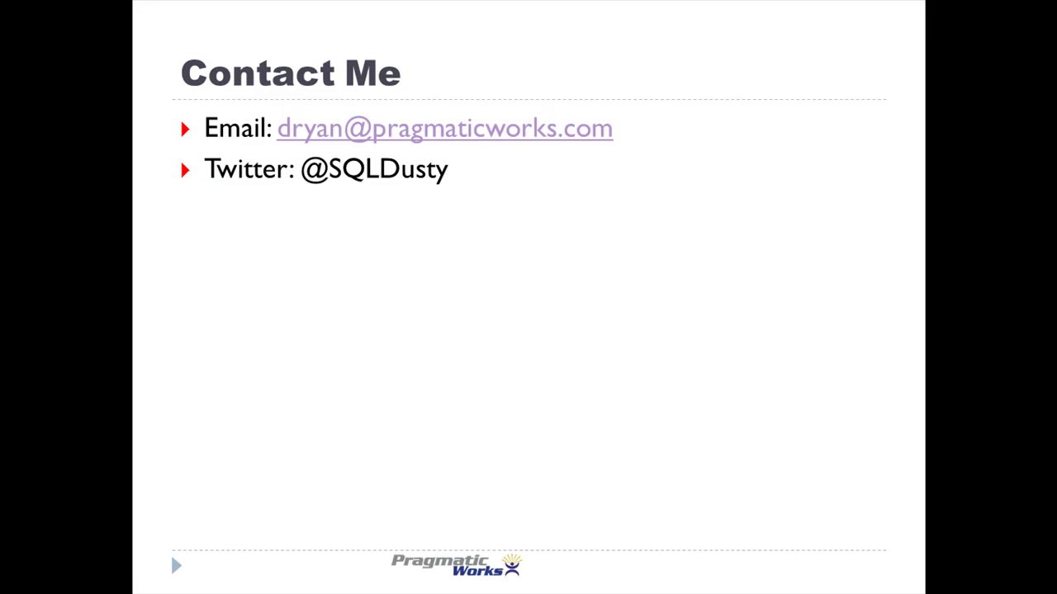